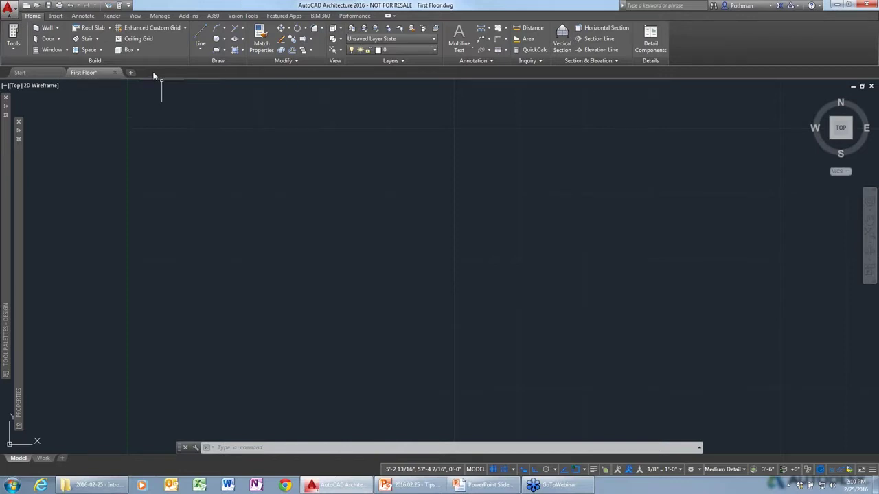
Draw a short horizontal wall with the default wall settings, check its selection, and clear the selection
left_click(47, 28)
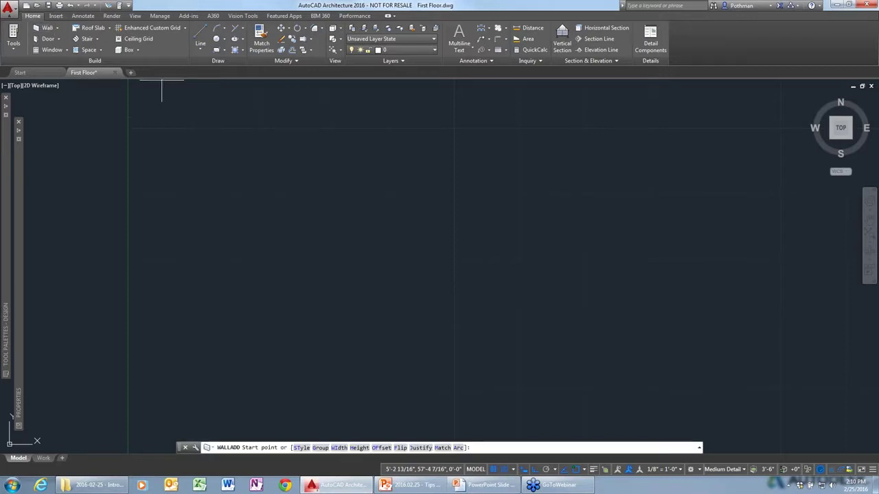
left_click(194, 227)
left_click(239, 227)
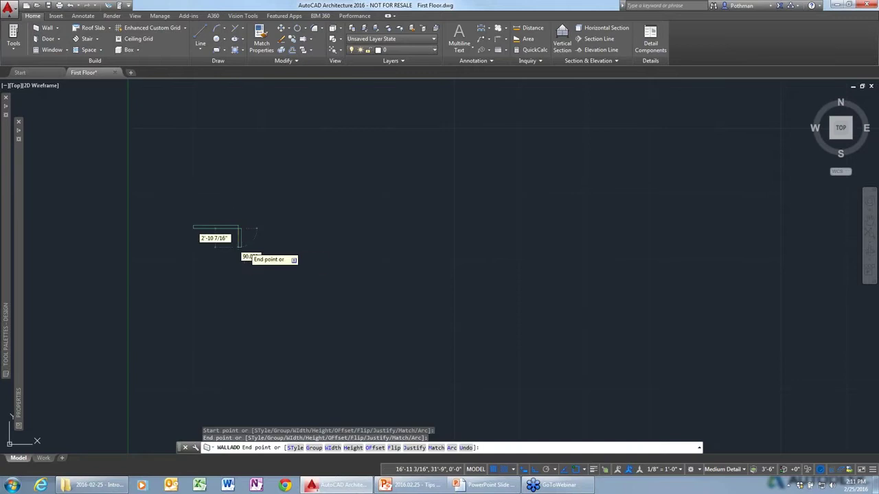
key("Escape")
left_click(191, 204)
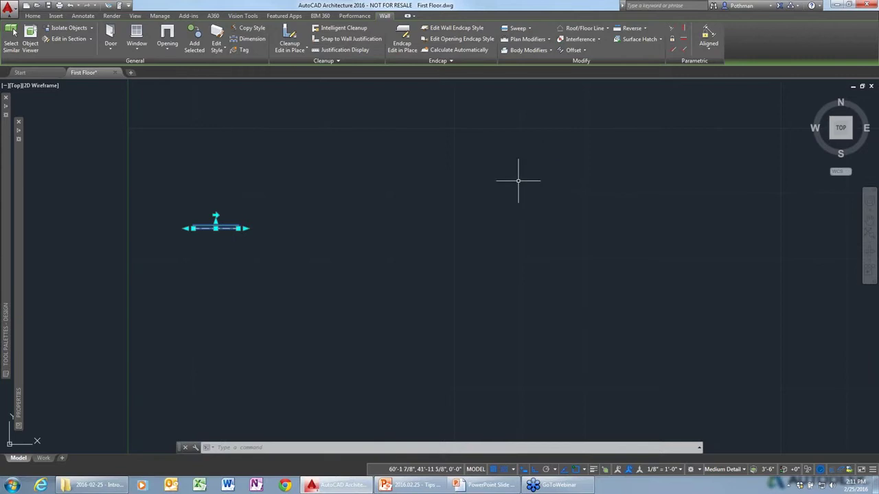
key("Escape")
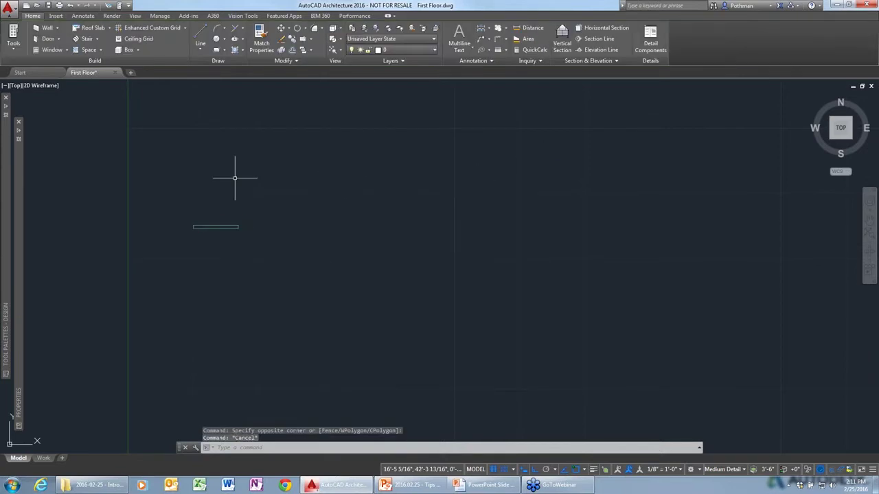
Draw an L-shaped Concrete-8 wall with a horizontal leg and a vertical leg, below and beside the first wall
mouse_move(6, 133)
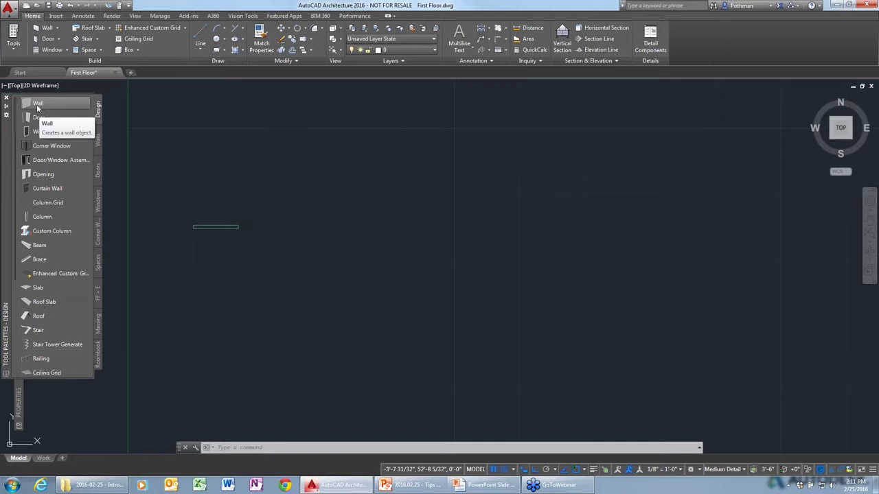
left_click(99, 144)
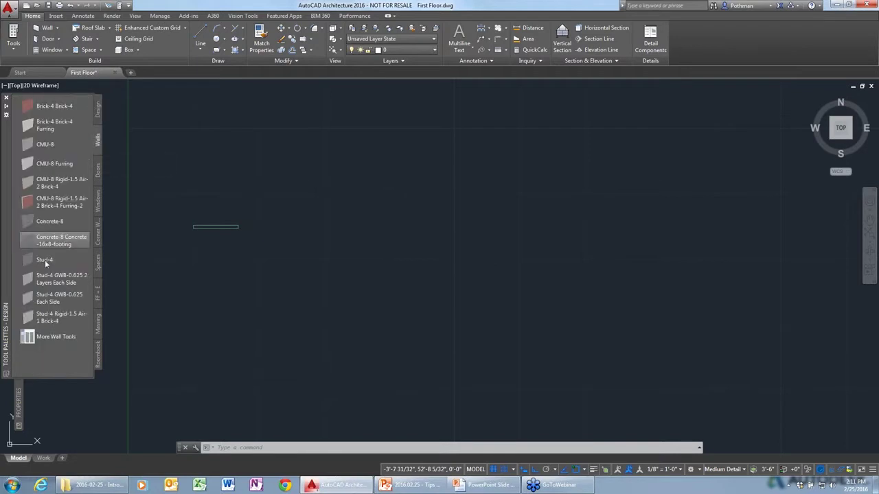
left_click(48, 222)
left_click(218, 256)
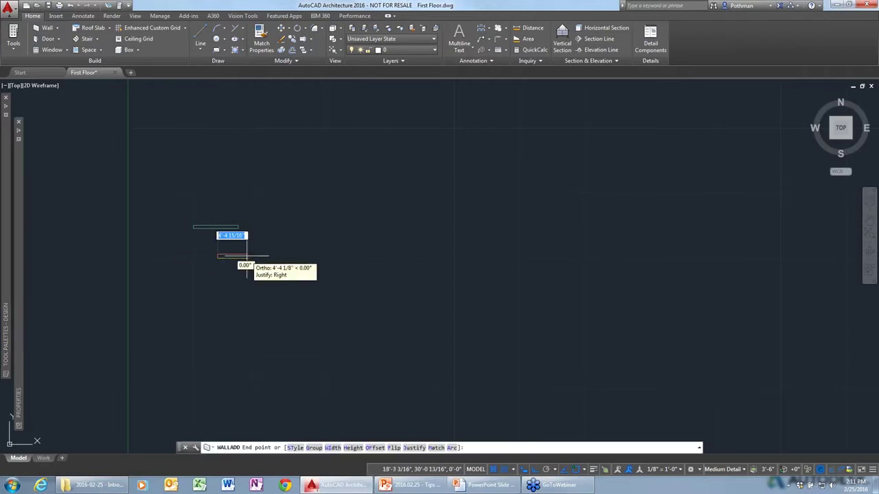
left_click(274, 255)
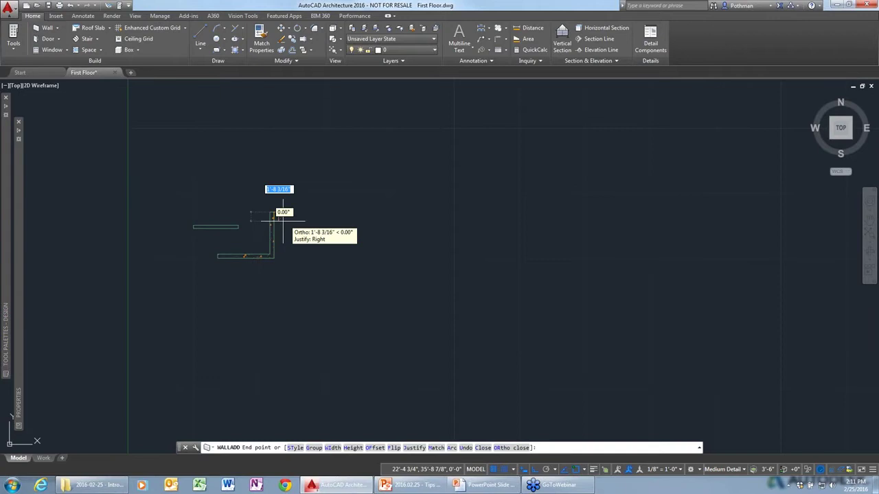
scroll(282, 218, "up", 4)
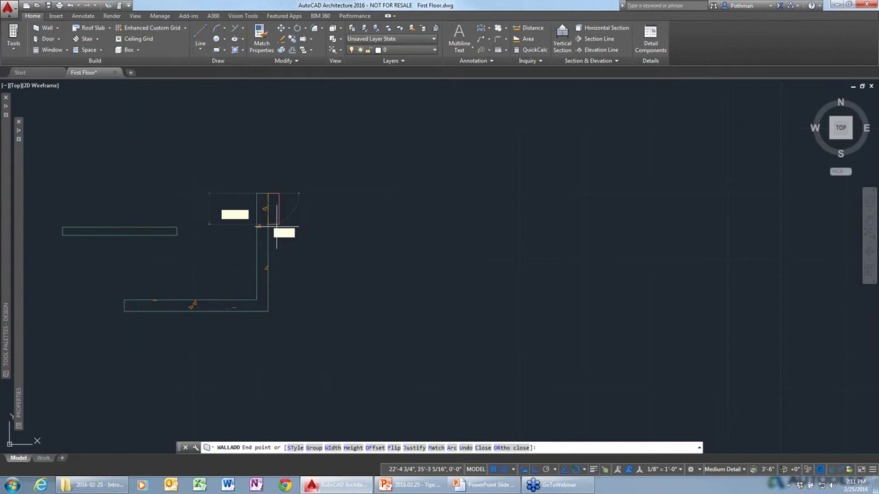
key("Escape")
middle_click_drag(276, 227, 373, 246)
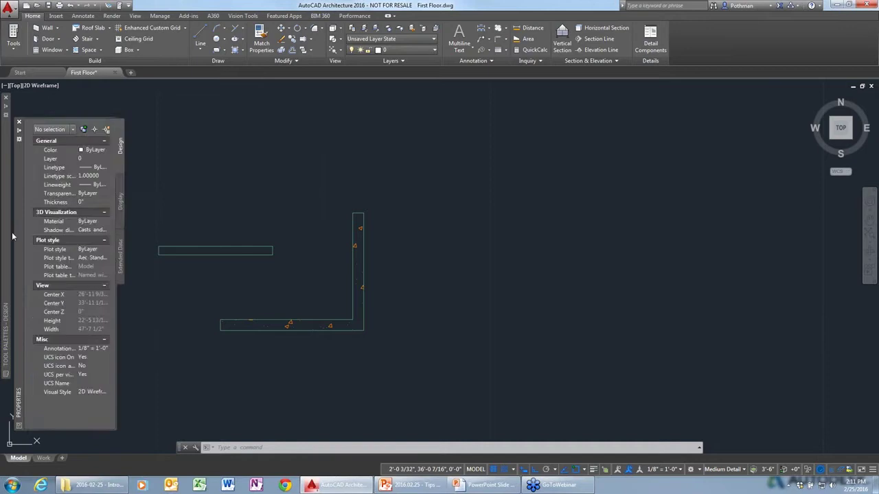
Look through the Spaces, FF + E and Massing tools of the Design palette set
mouse_move(8, 236)
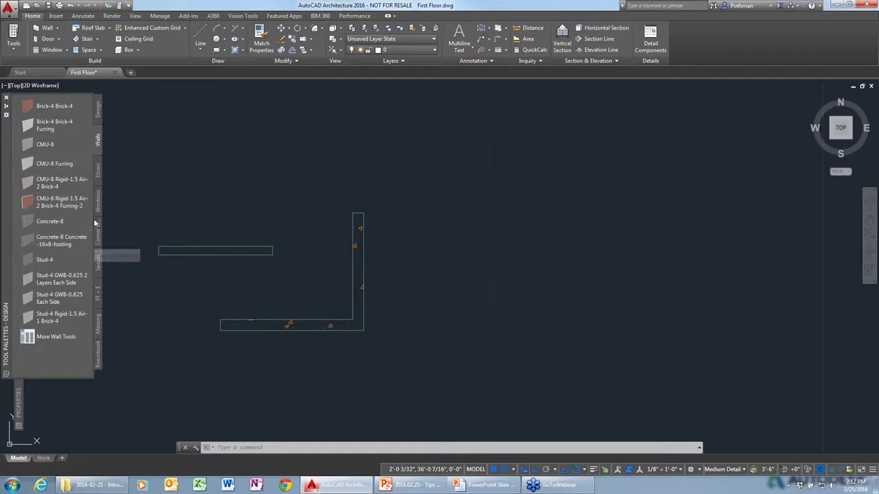
left_click(100, 267)
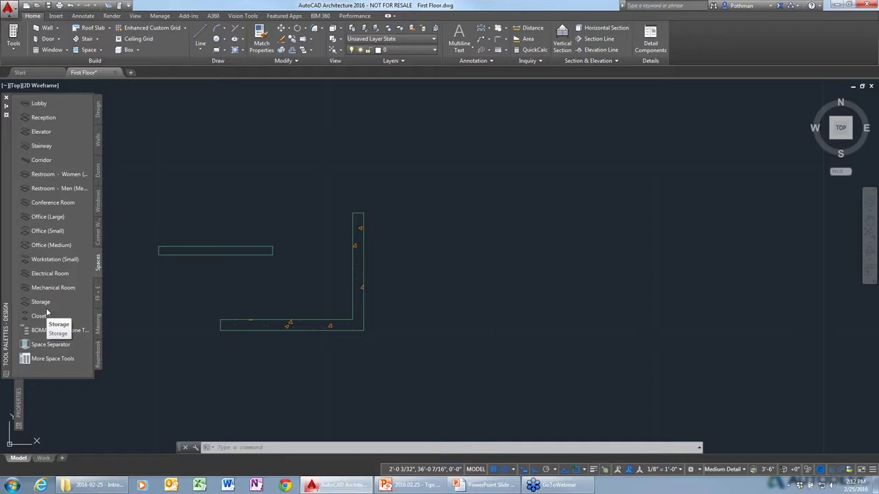
left_click(98, 293)
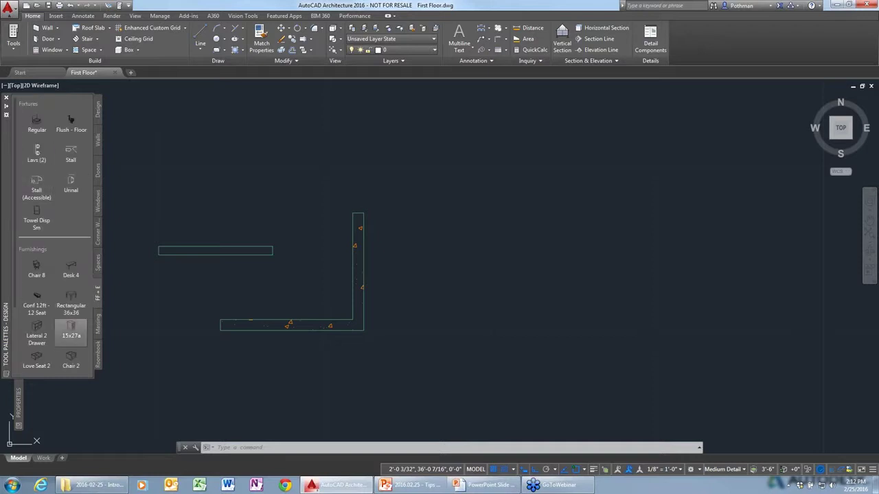
left_click(98, 324)
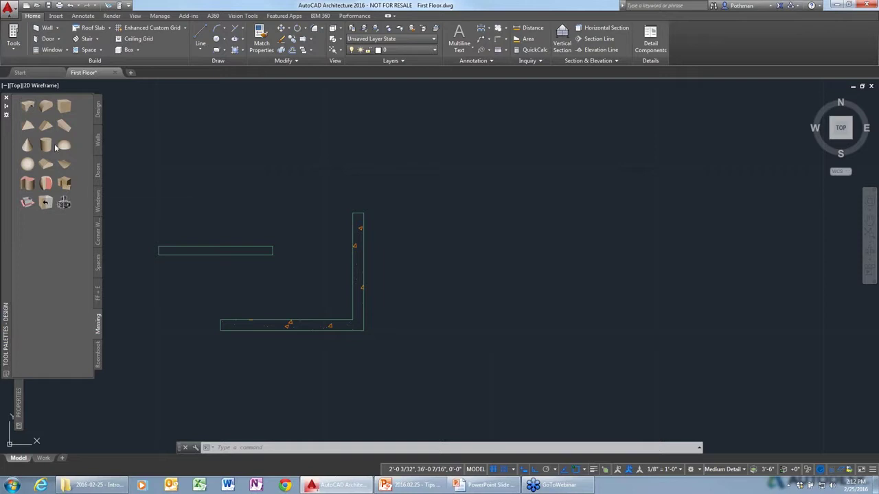
Switch the tool palettes to the Document set and review its Annotation, Callouts, Tags, Scheduling and Themes tools
right_click(6, 232)
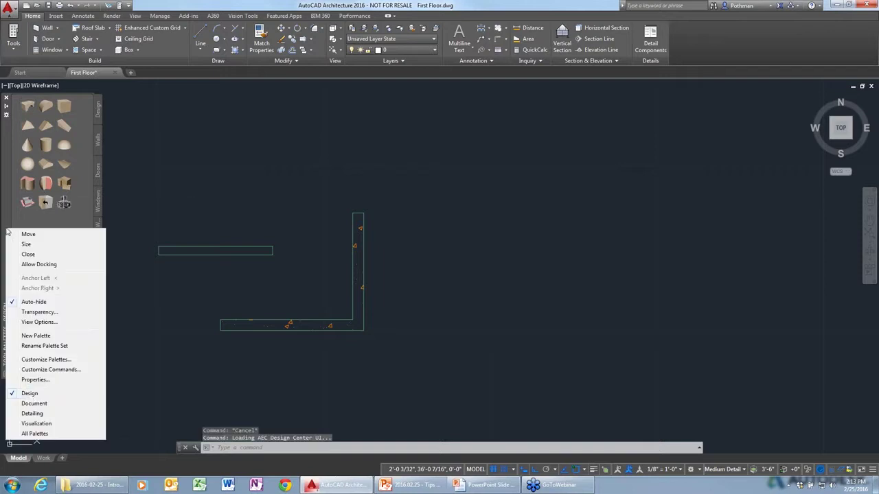
left_click(35, 403)
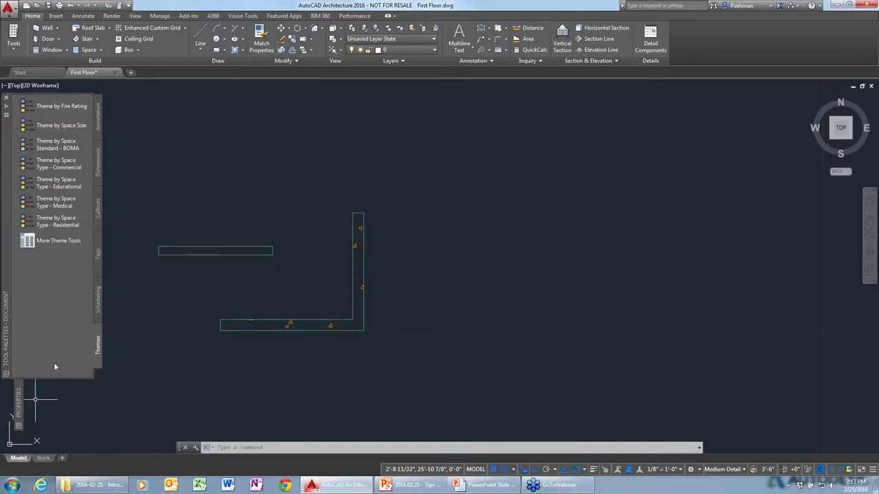
left_click(98, 118)
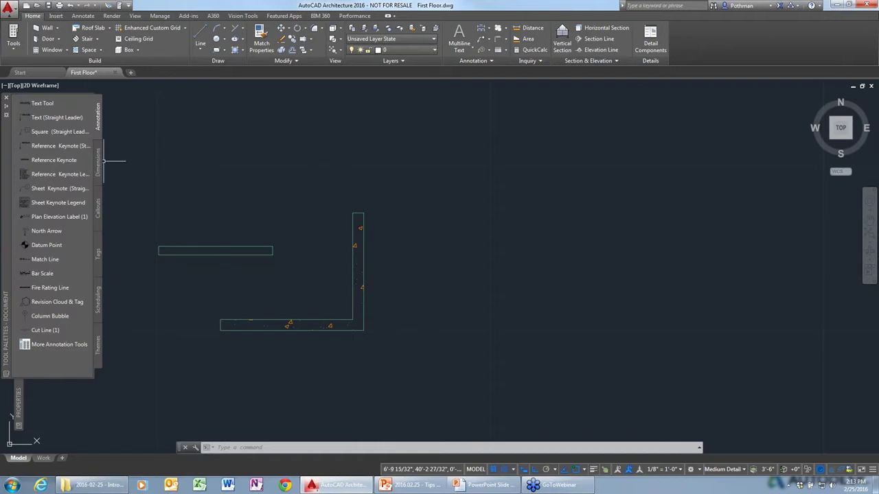
left_click(98, 214)
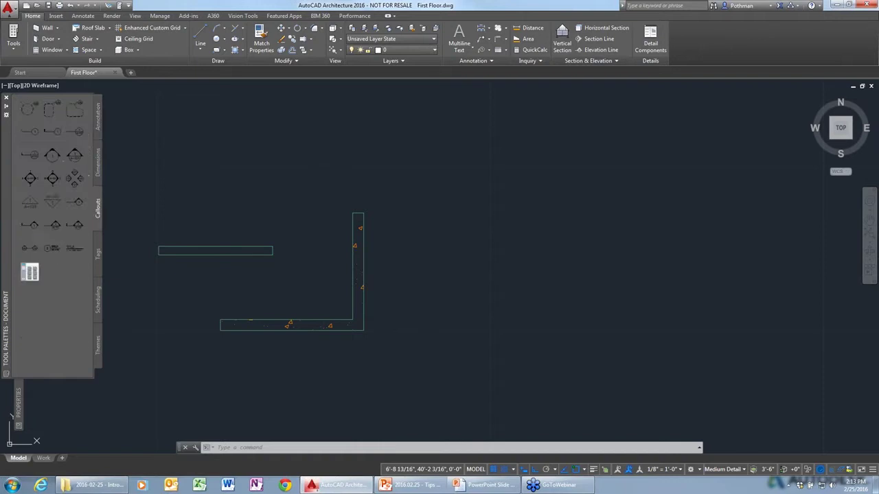
left_click(98, 253)
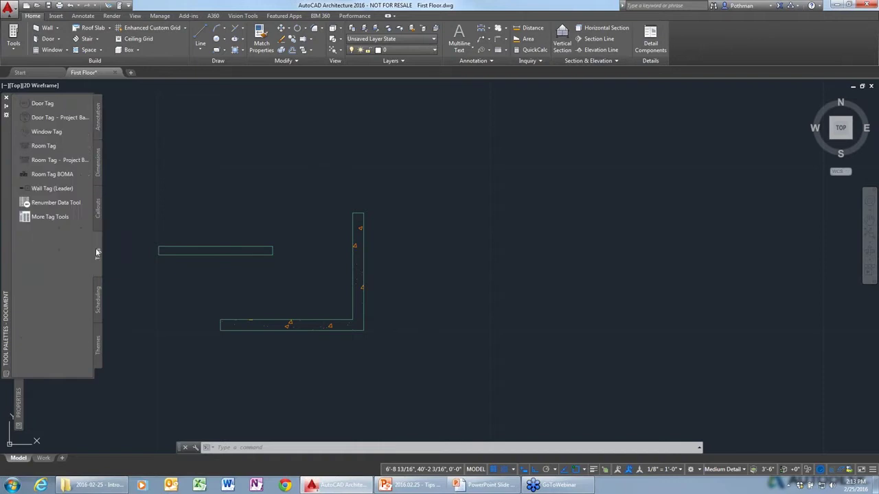
left_click(96, 295)
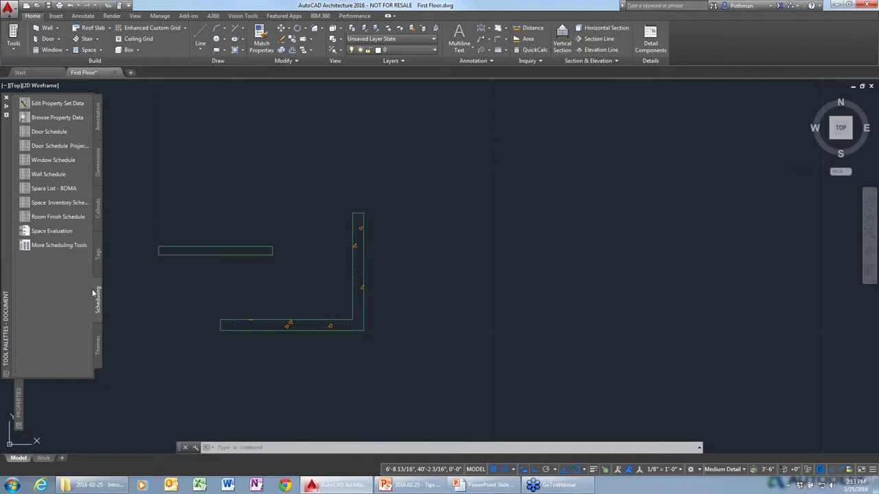
left_click(96, 339)
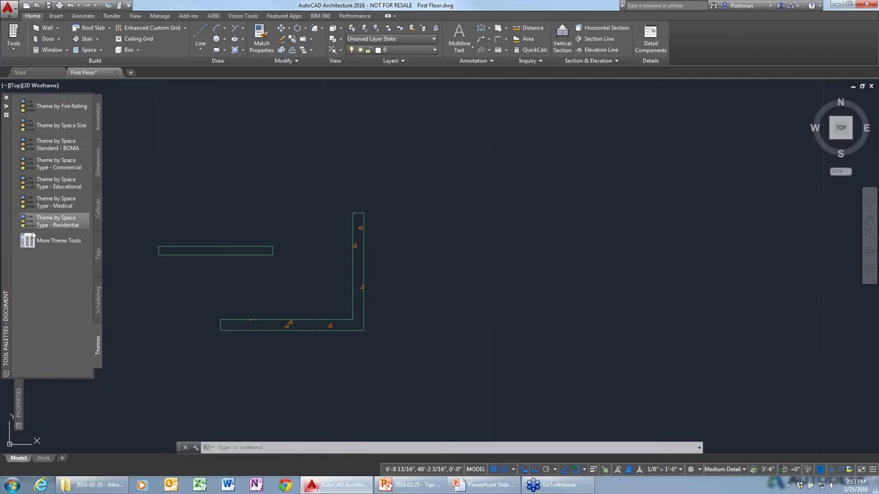
Switch the tool palettes to the Detailing set and place a vertical run of the 04 - Masonry component beside the first wall
right_click(7, 274)
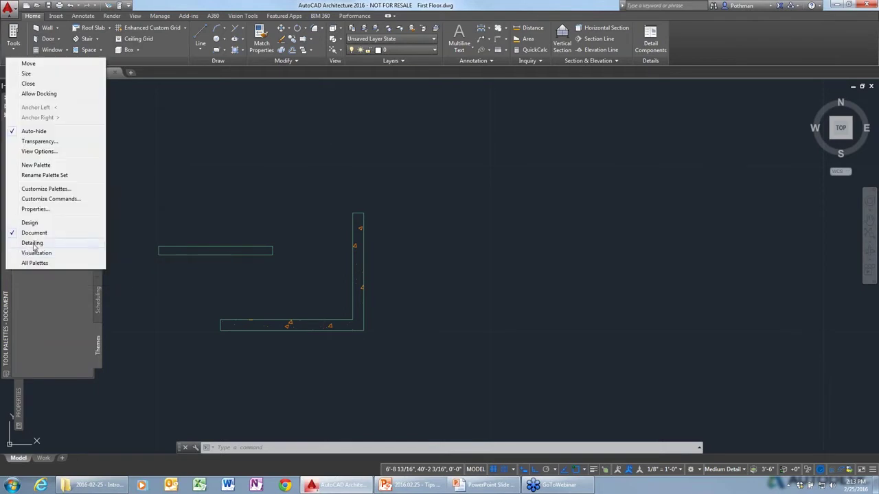
left_click(32, 244)
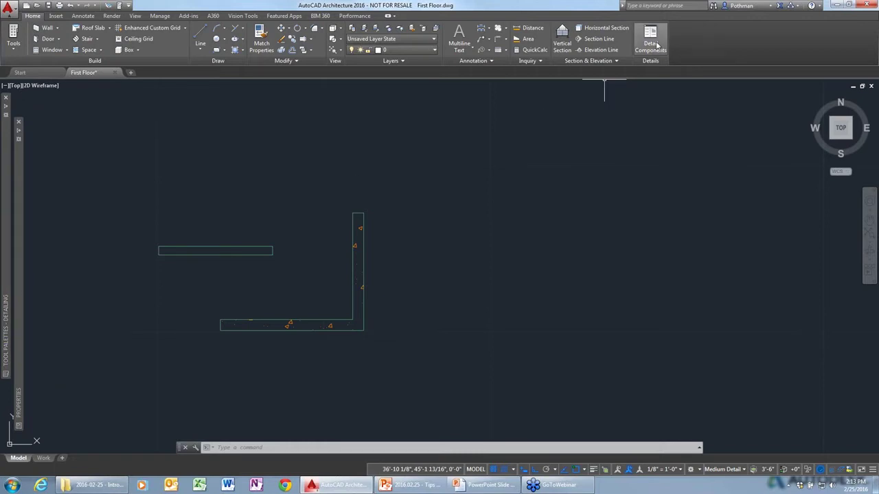
mouse_move(9, 216)
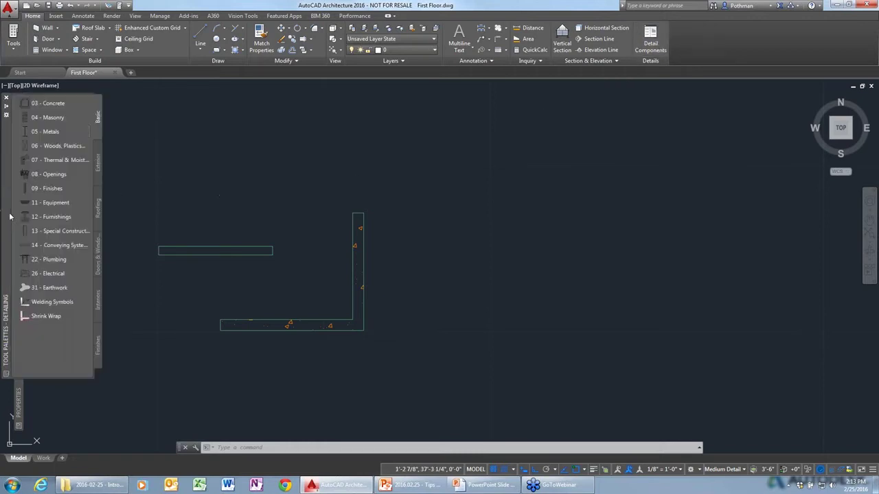
left_click(55, 119)
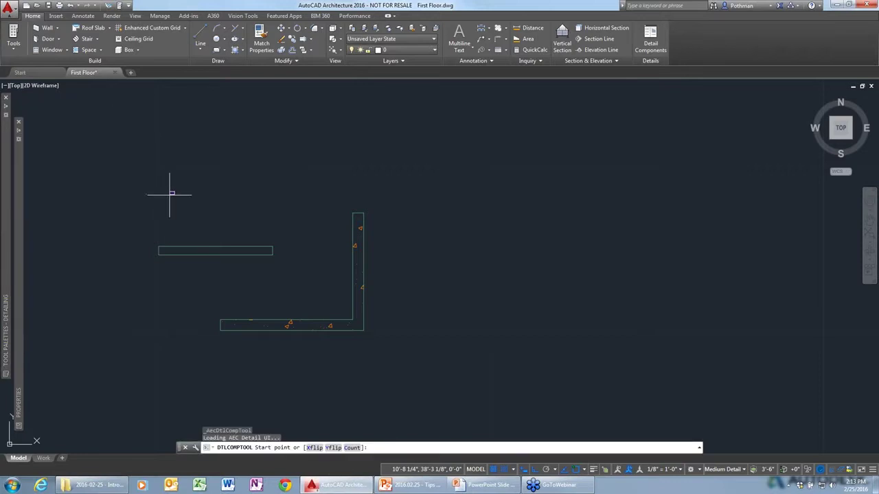
scroll(118, 279, "up", 5)
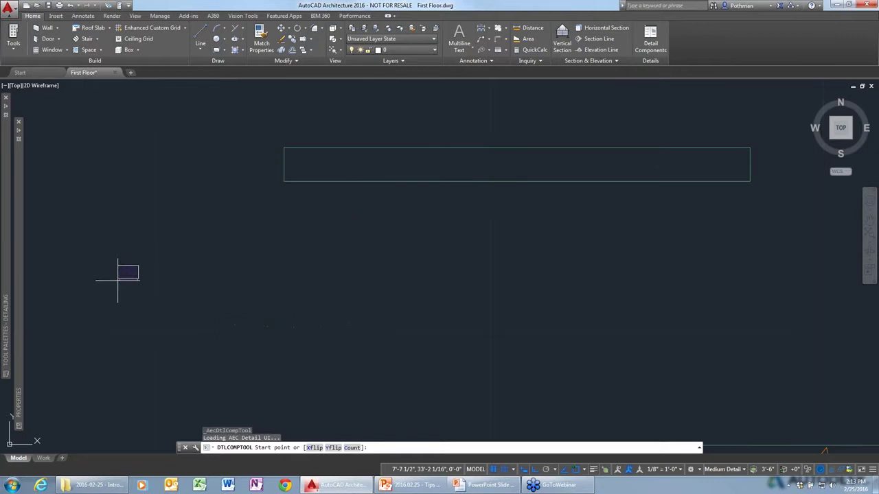
left_click(118, 283)
left_click(119, 121)
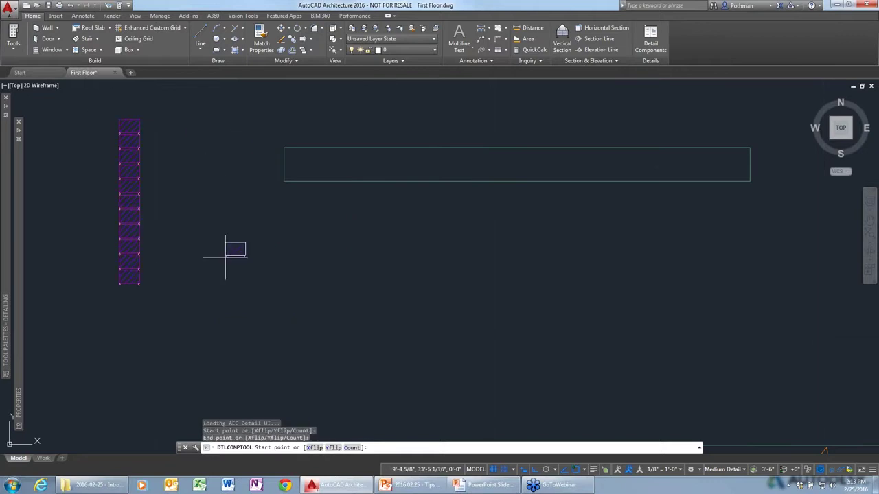
key("Escape")
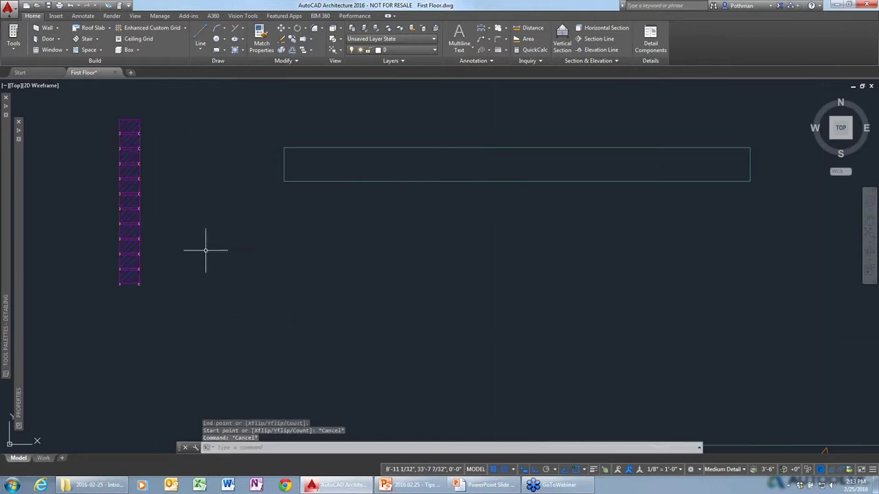
Erase all the sample walls and masonry components from the drawing
scroll(205, 250, "down", 8)
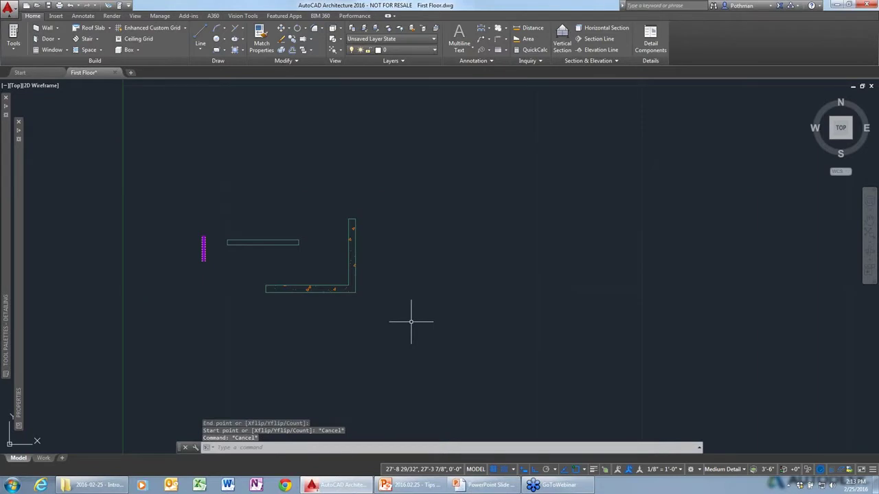
left_click(411, 321)
left_click(173, 149)
key("Delete")
Switch the tool palettes back to the Design set
mouse_move(7, 138)
right_click(6, 189)
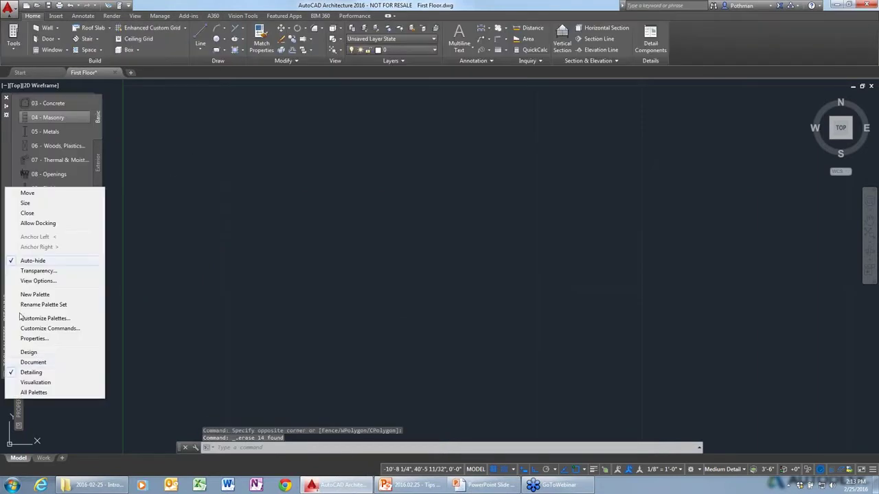
left_click(29, 352)
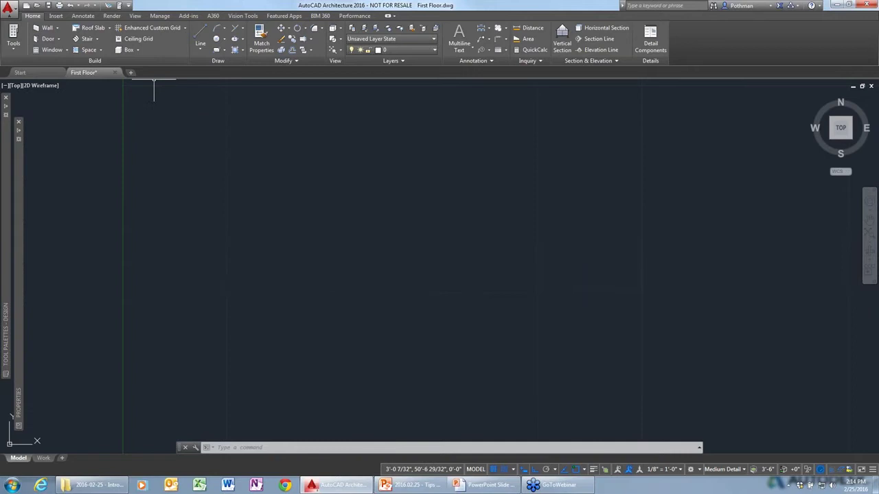
Open the Style Manager and examine the Concrete-8 wall style's components, materials and endcap settings
left_click(160, 16)
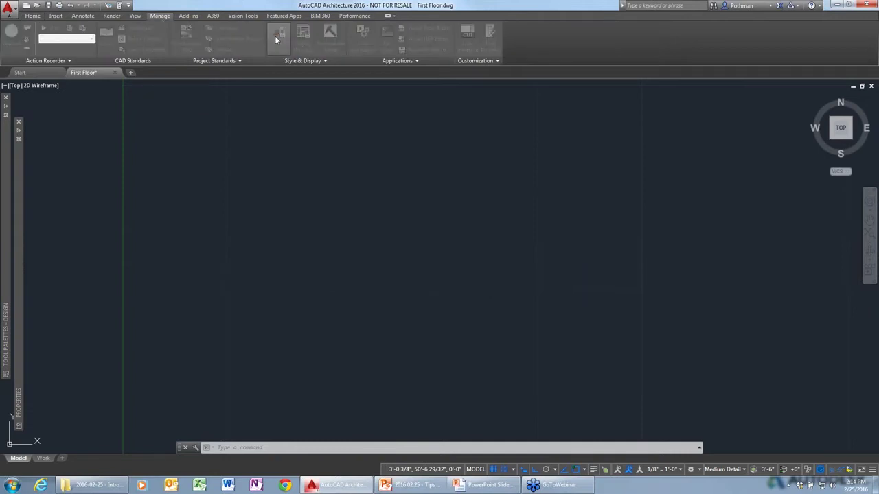
left_click(276, 38)
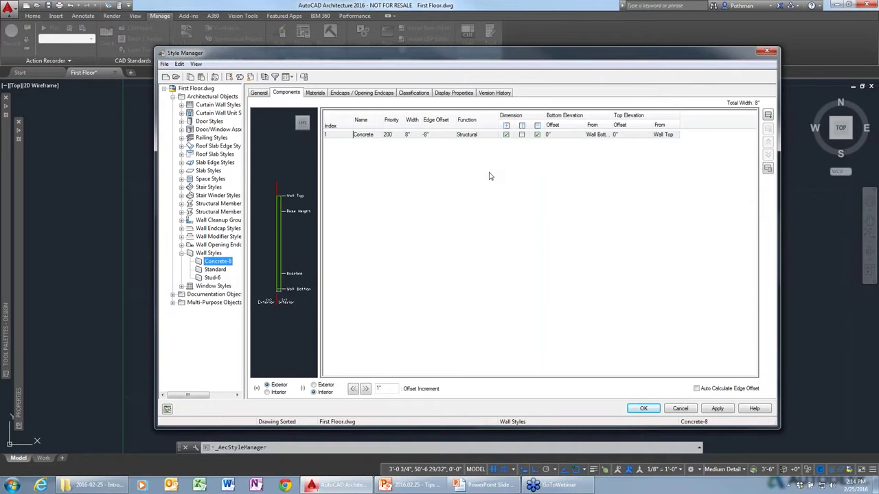
left_click(317, 95)
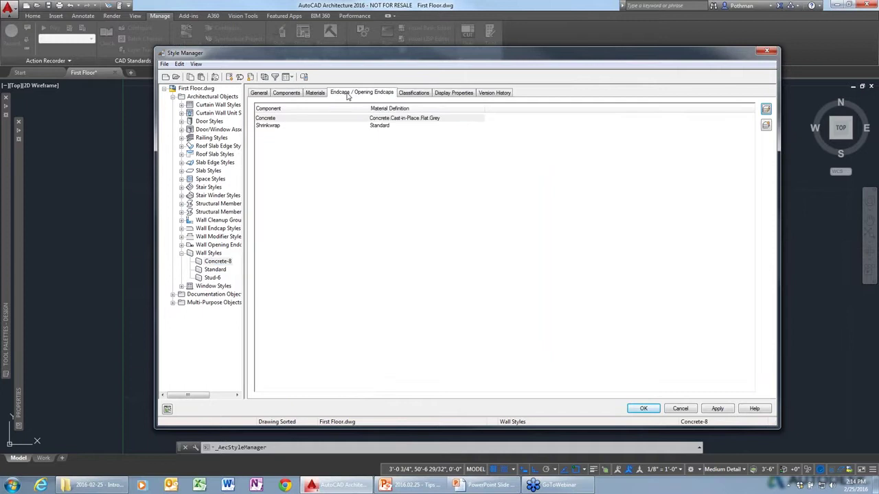
left_click(348, 95)
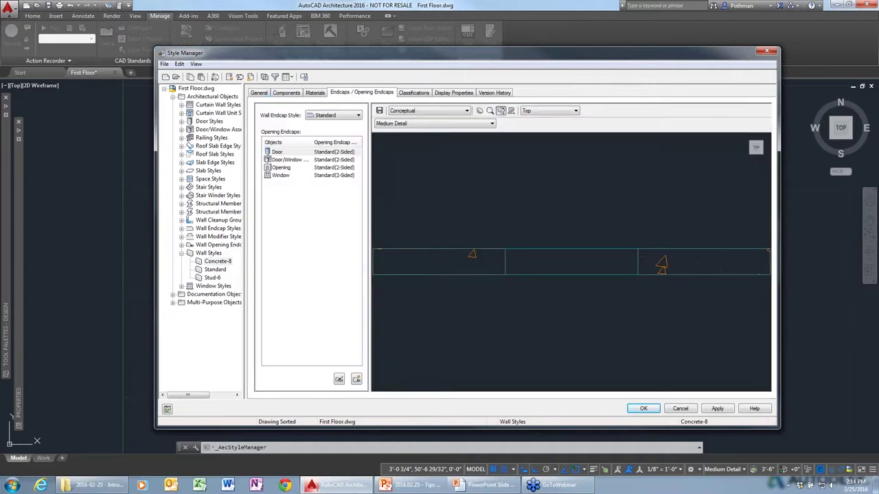
Review the Concrete-8 style's general information and the Door Styles category, and close the Style Manager
left_click(258, 95)
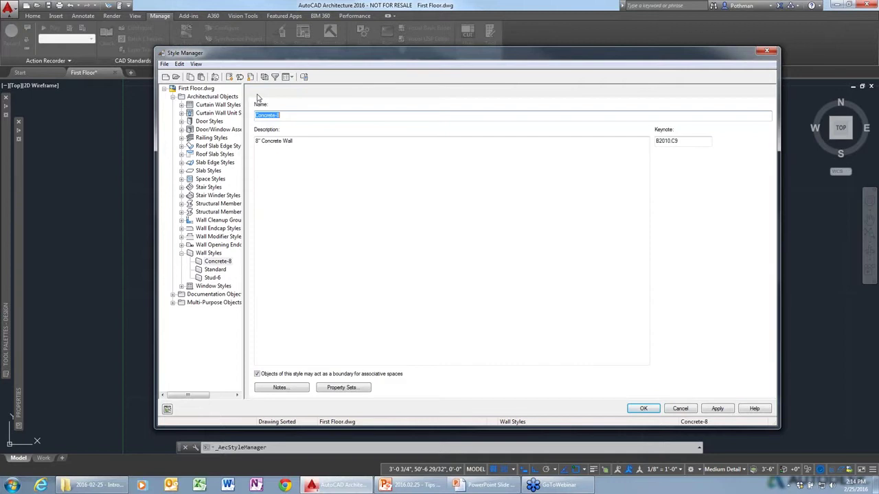
left_click(209, 121)
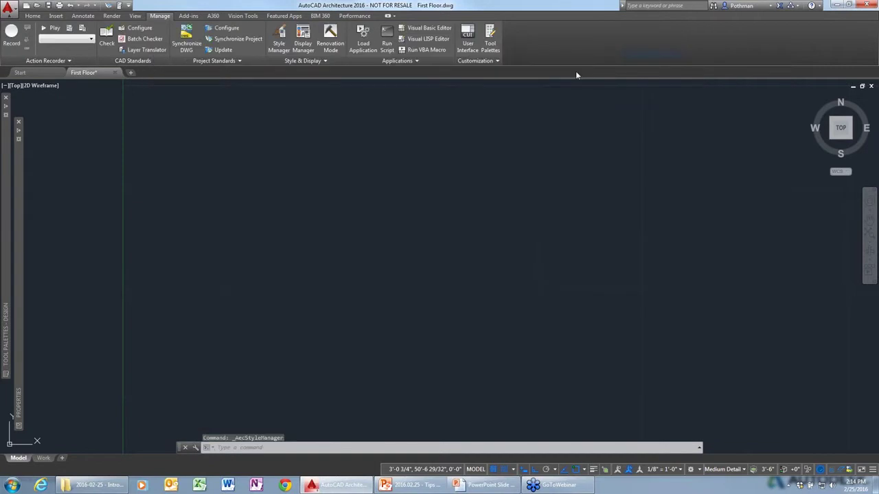
Open the Styles Browser and list the Wall styles from the Content Library Drawings
left_click(32, 15)
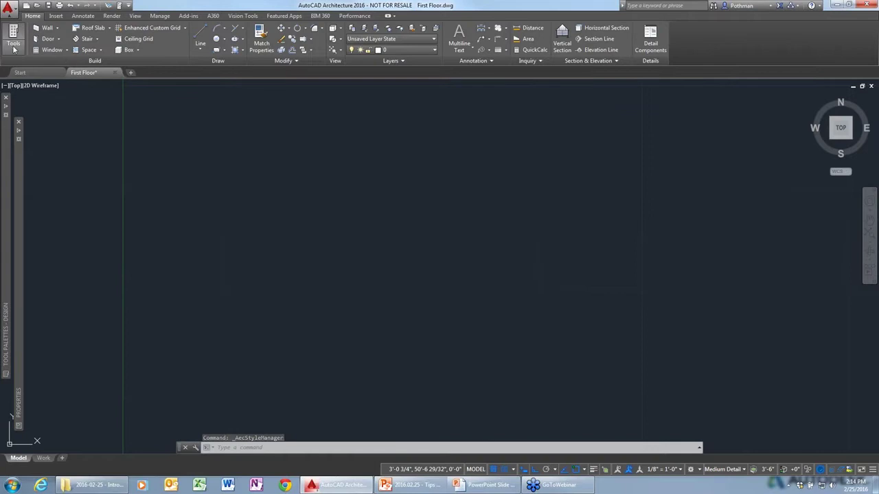
left_click(14, 45)
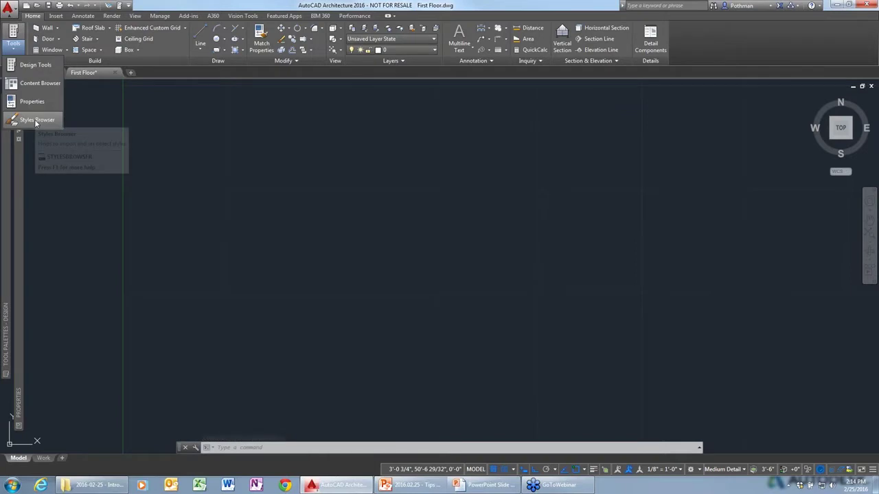
left_click(36, 120)
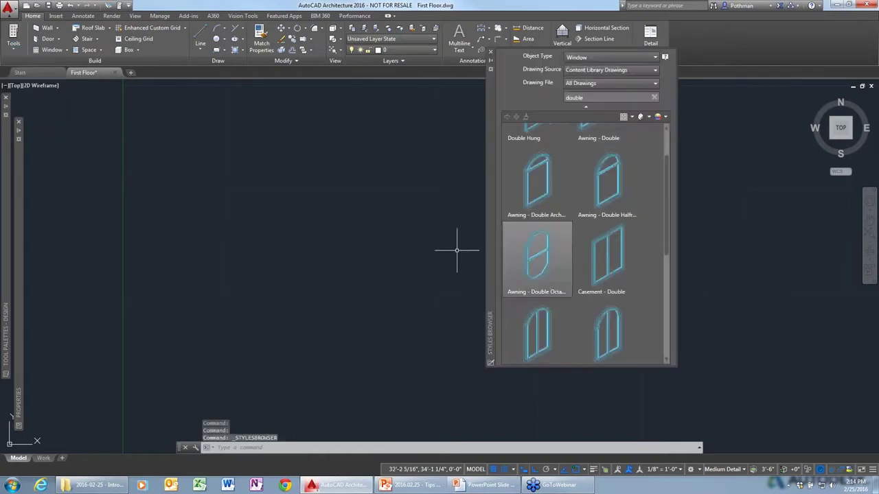
left_click(653, 59)
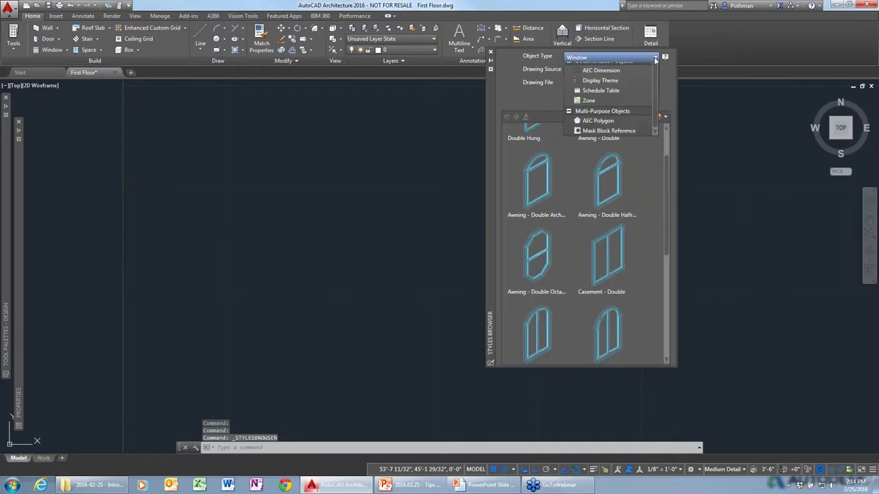
left_click(596, 156)
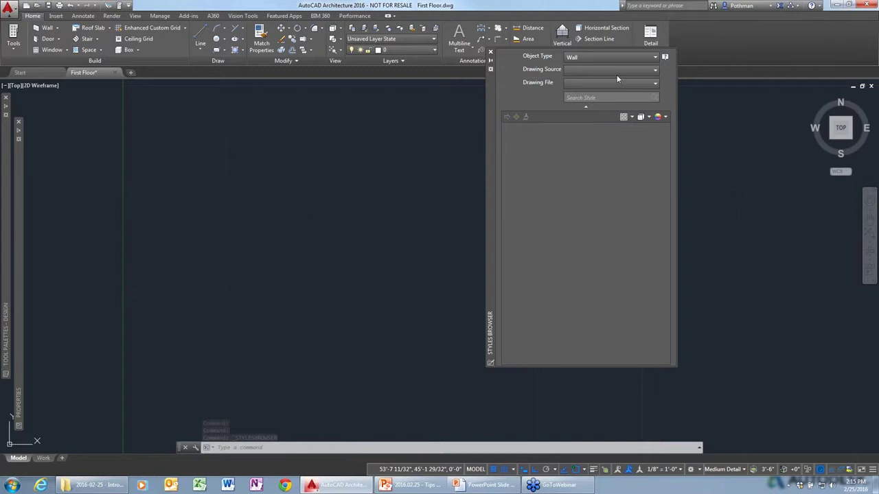
left_click(656, 72)
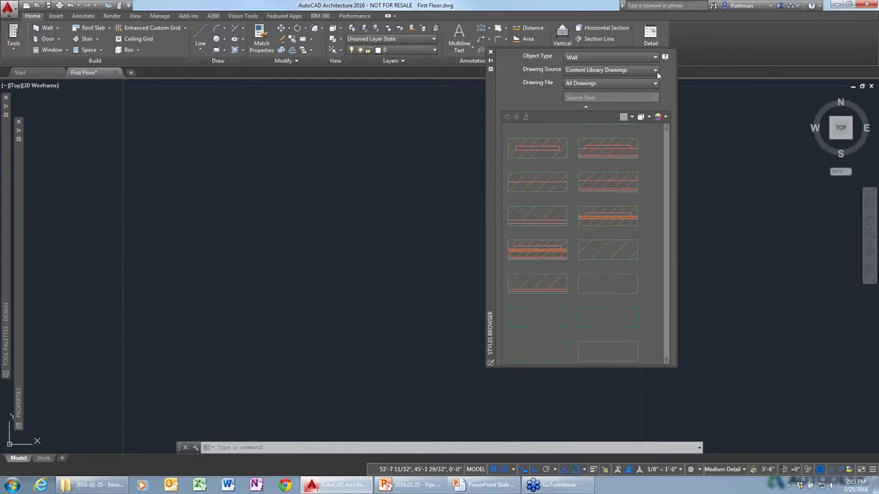
left_click(656, 71)
left_click(596, 73)
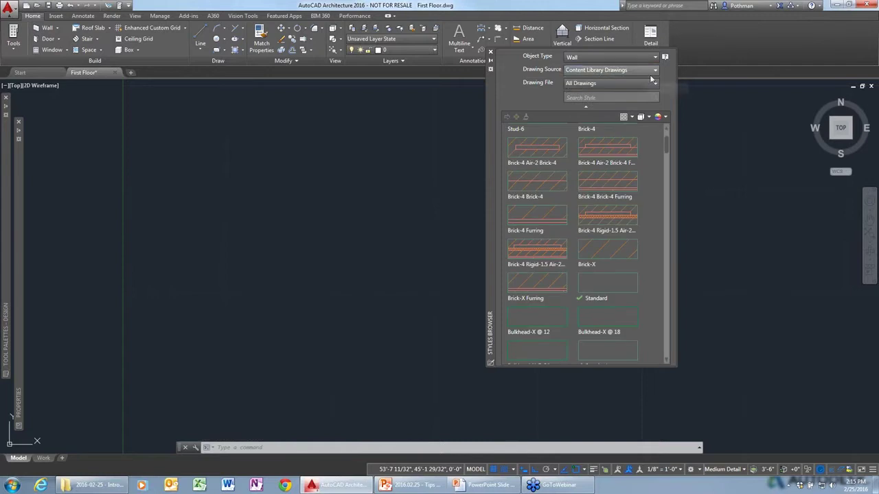
Search the wall styles in all library drawings for "cmu"
left_click(623, 98)
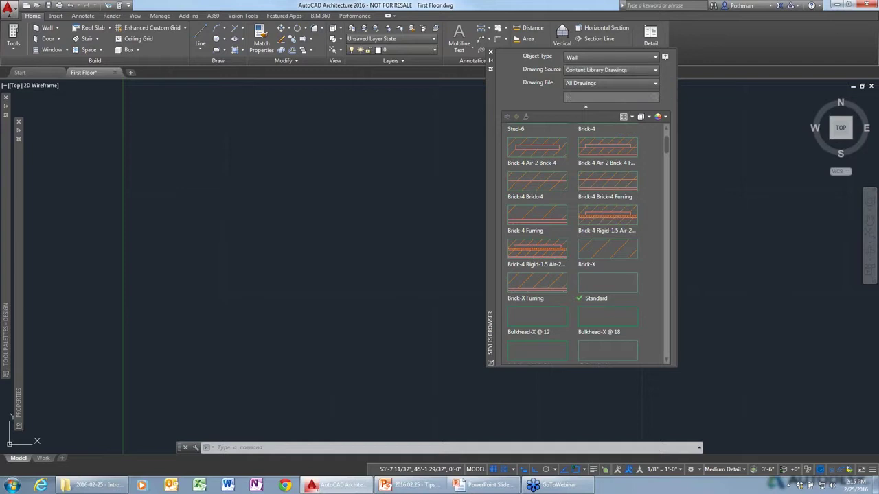
type("cmm")
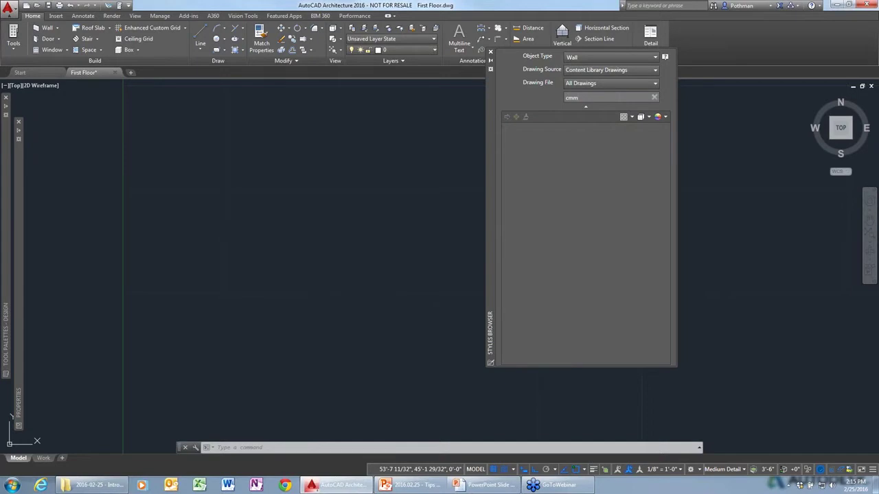
key("BackSpace")
type("u")
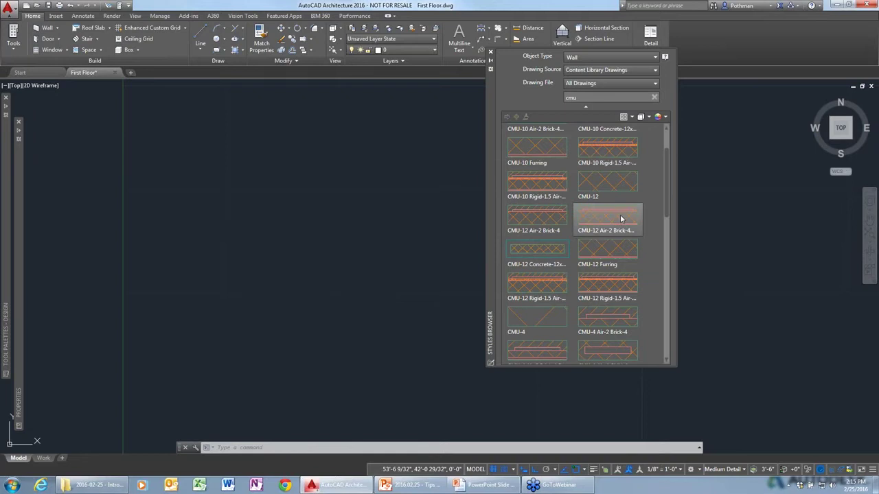
mouse_move(622, 218)
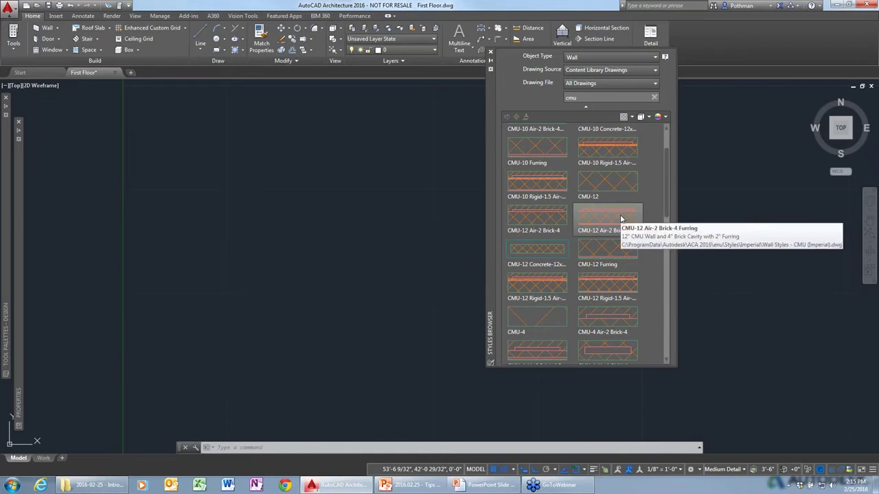
Draw a Z-shaped run of three connected walls using the second CMU-10 Rigid-1.5 Air style, starting with a horizontal segment about 15.5 feet long
left_click(552, 188)
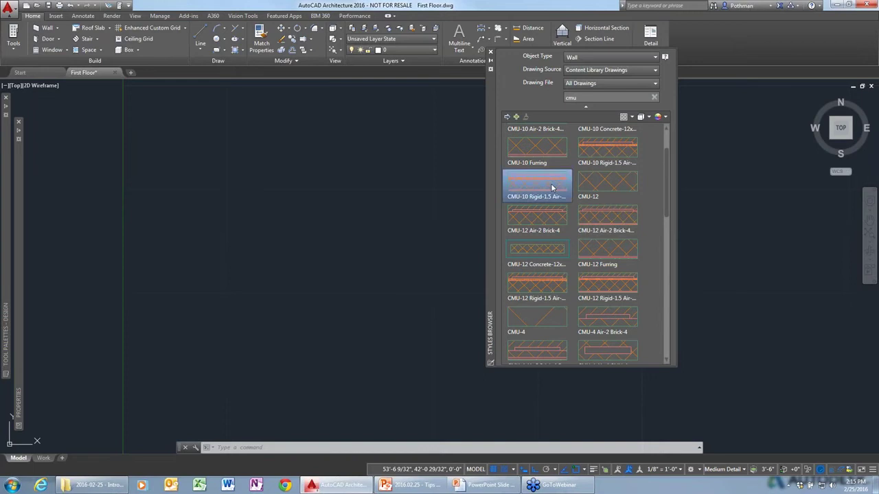
double_click(552, 188)
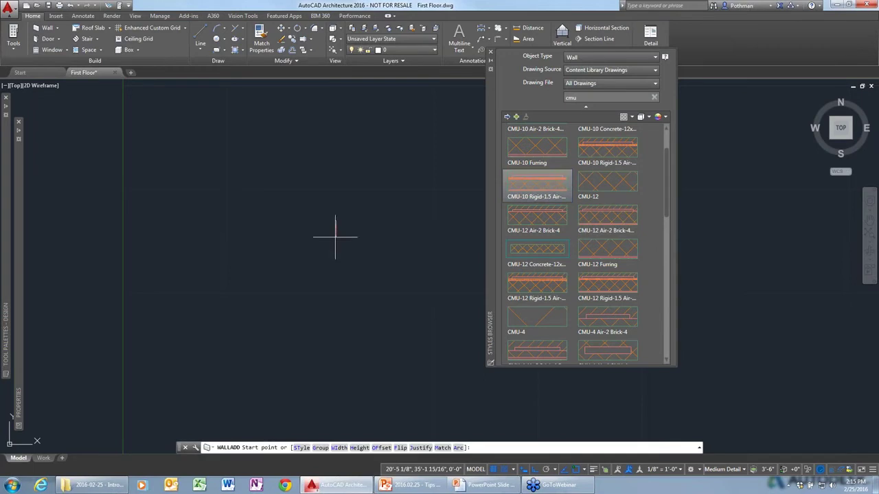
left_click(222, 298)
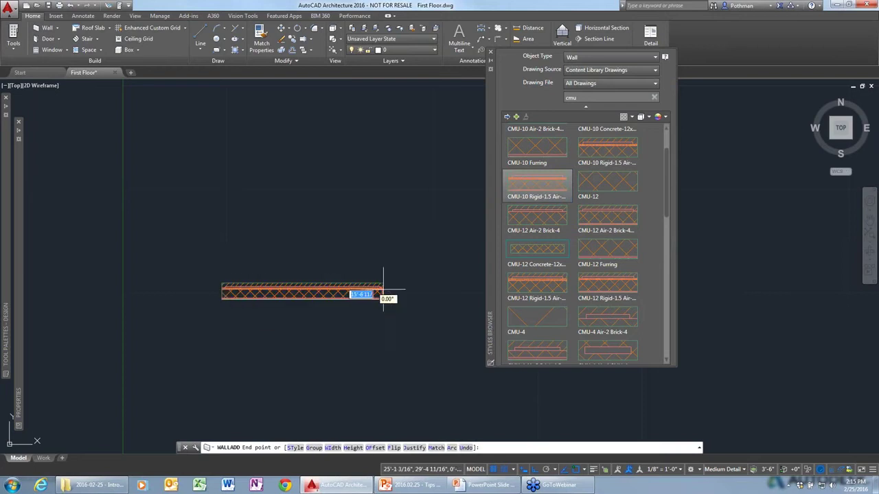
left_click(382, 297)
left_click(380, 165)
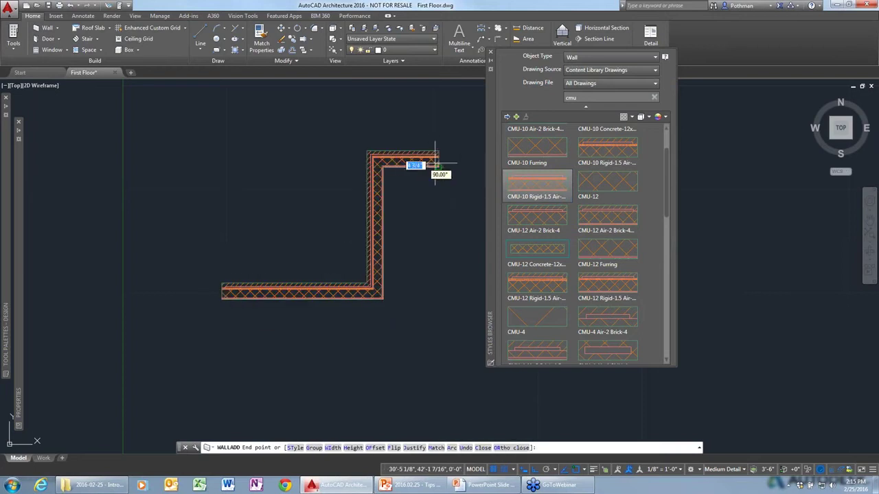
left_click(438, 160)
key("Return")
Lengthen the upper horizontal wall by stretching its free end farther from the corner
scroll(414, 186, "up", 6)
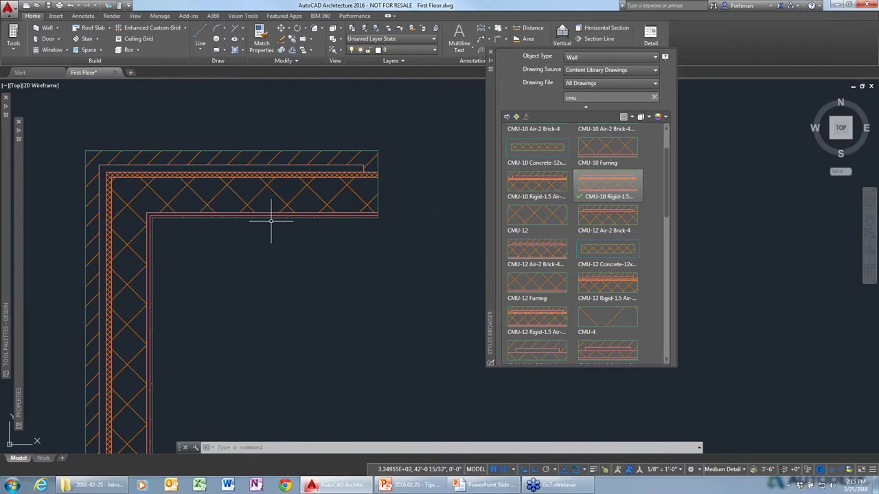
left_click(343, 218)
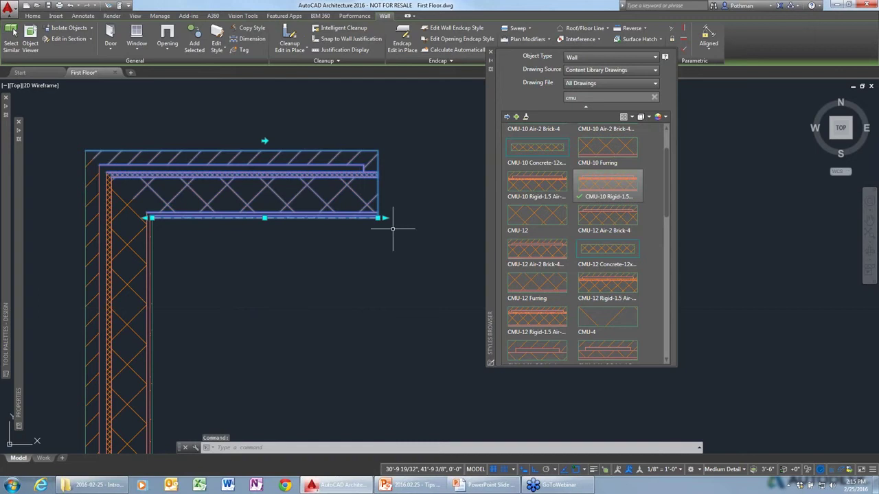
left_click(384, 217)
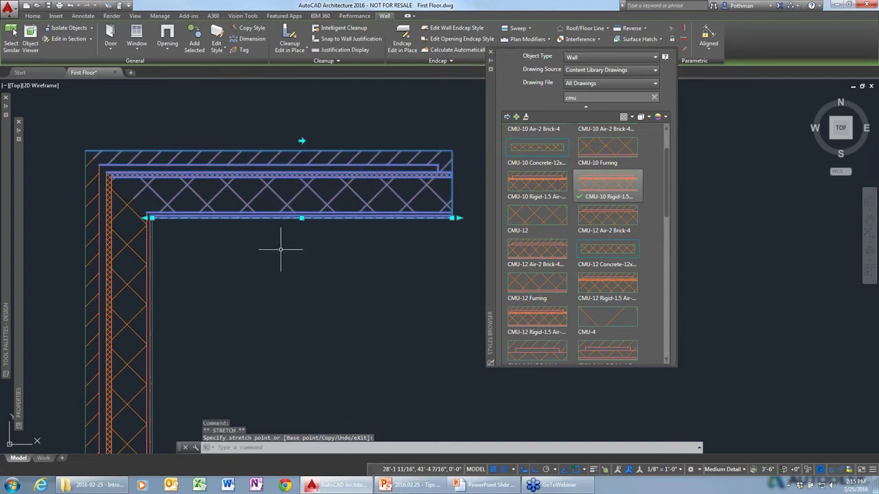
key("Escape")
Examine the vertical wall's corner cleanup and the brick return endcap at the upper wall's free end
left_click(116, 296)
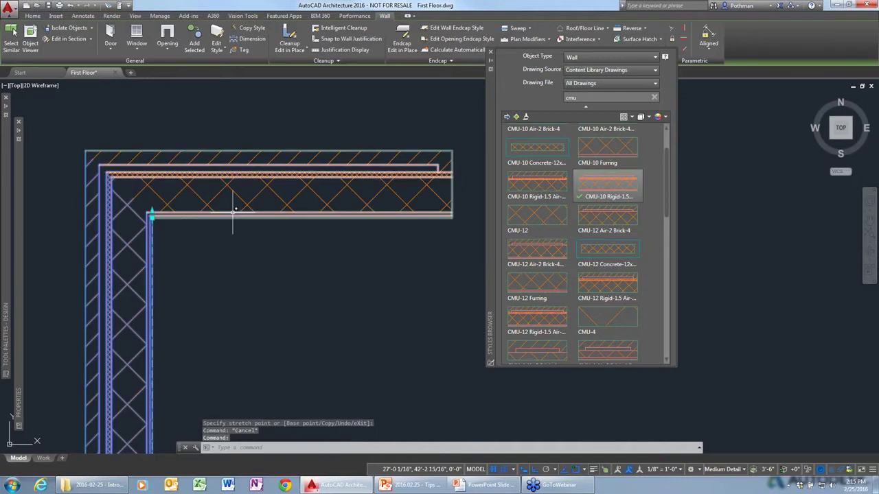
key("Escape")
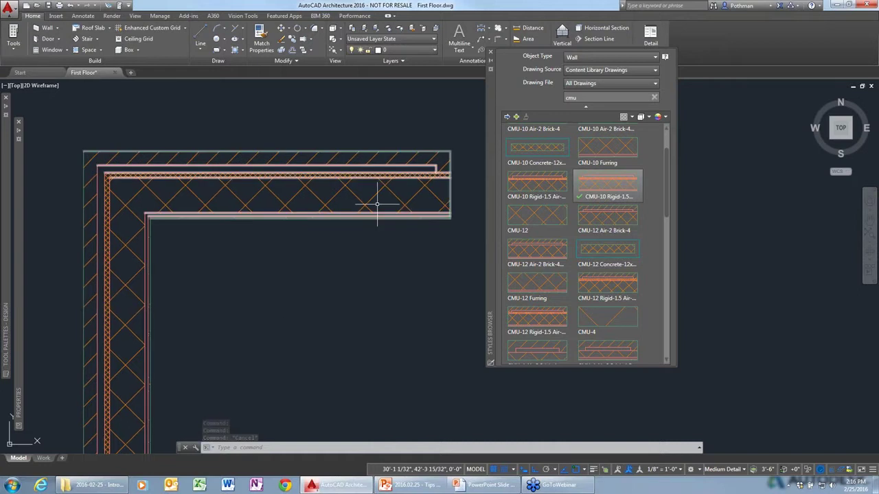
scroll(265, 186, "up", 3)
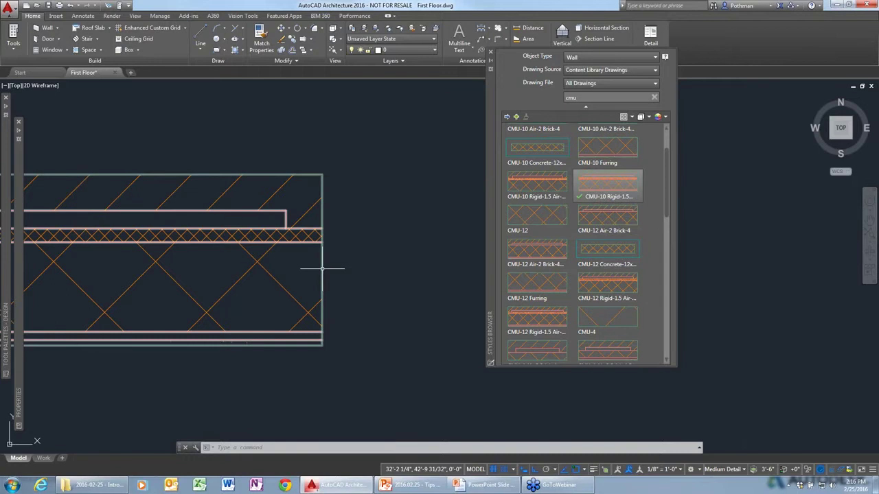
scroll(322, 269, "down", 2)
scroll(322, 269, "down", 2)
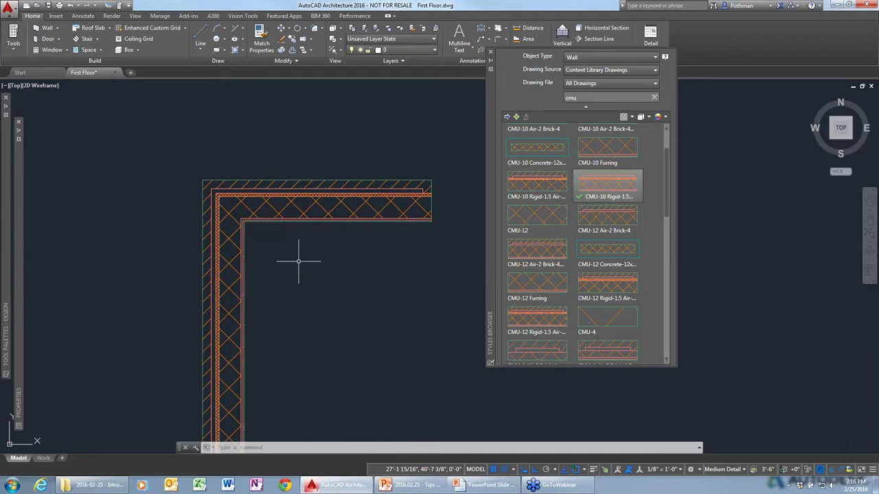
View the walls in 3D from the northwest isometric direction with the Realistic visual style
left_click(848, 142)
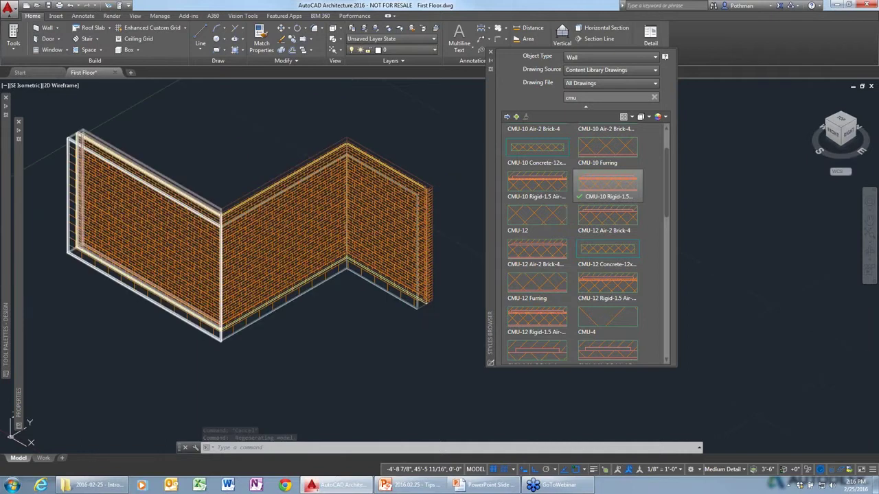
middle_click(311, 322)
middle_click(310, 322)
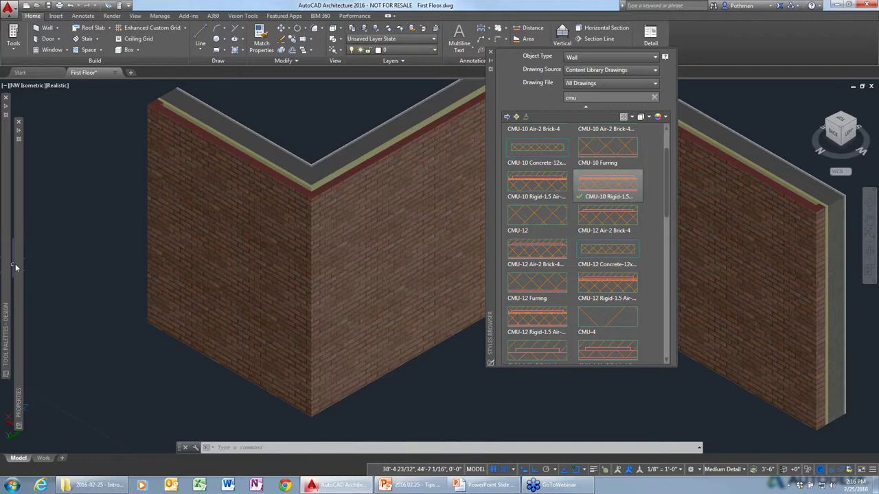
Look over the wall tools on the Walls tool palette and the brick walls in the 3D view
mouse_move(6, 257)
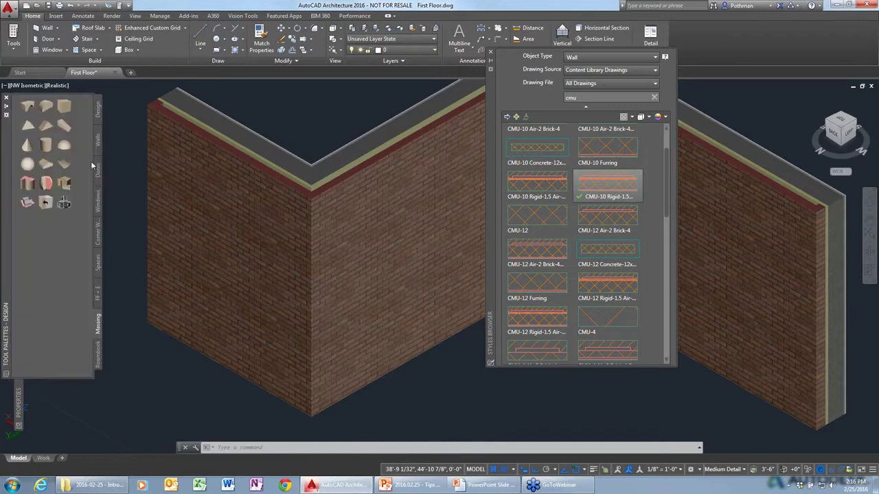
left_click(98, 142)
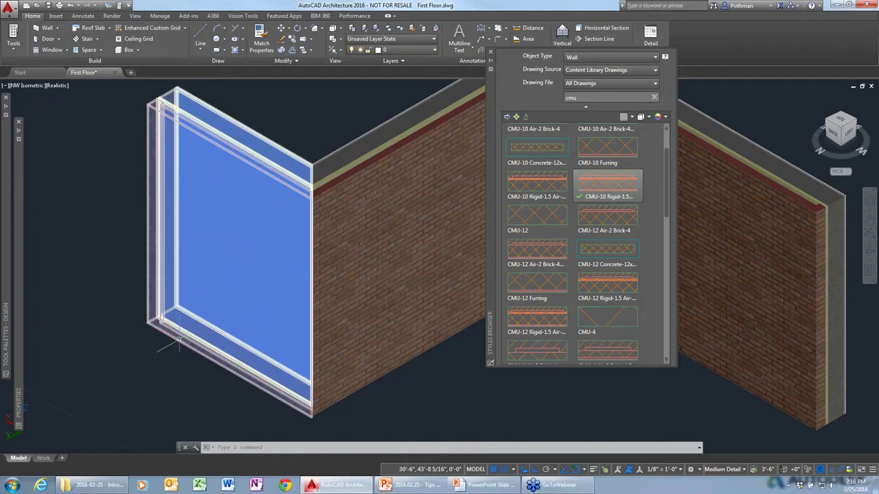
scroll(474, 81, "down", 2)
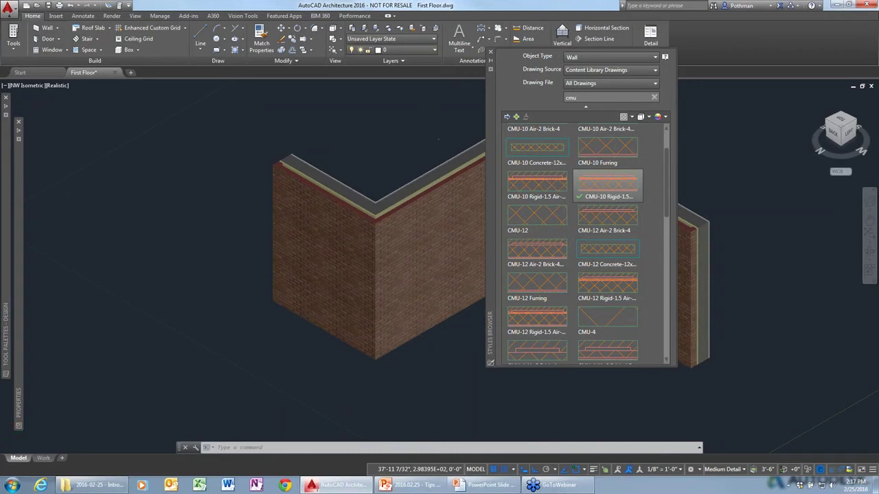
scroll(427, 133, "down", 1)
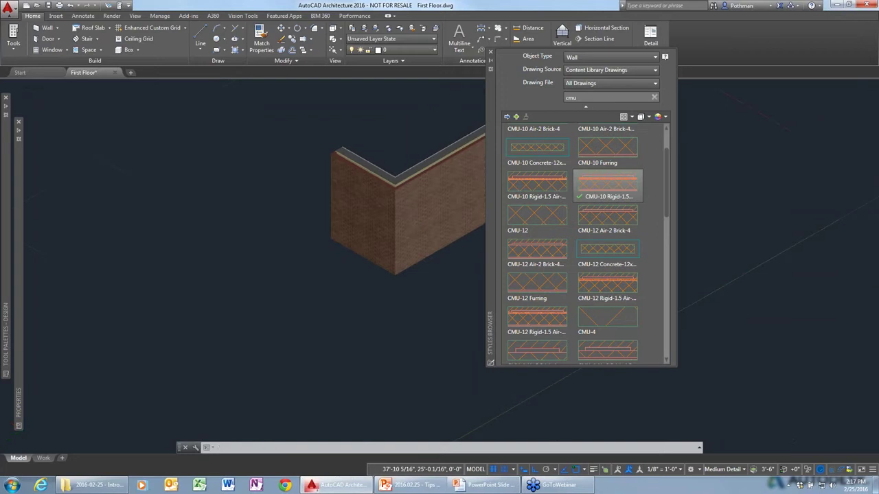
Set the visual style to 2D Wireframe with the SHADEMODE command
key("Escape")
key("Escape")
key("Escape")
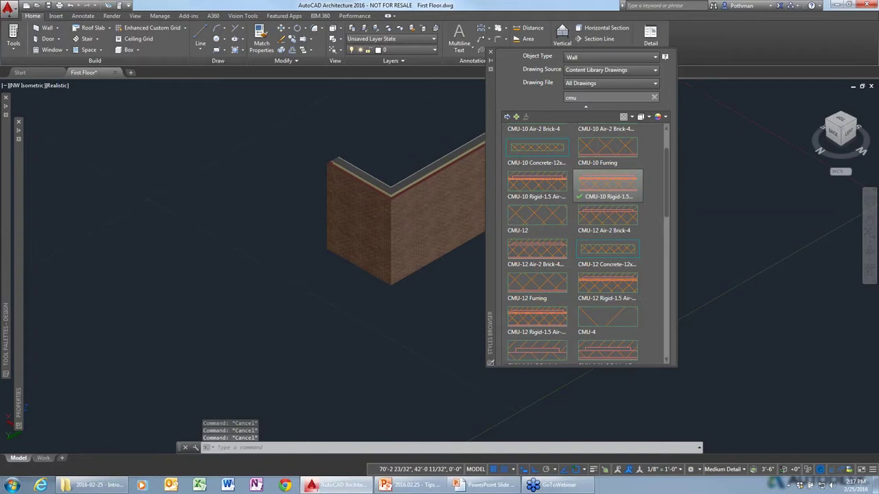
type("vscurrent")
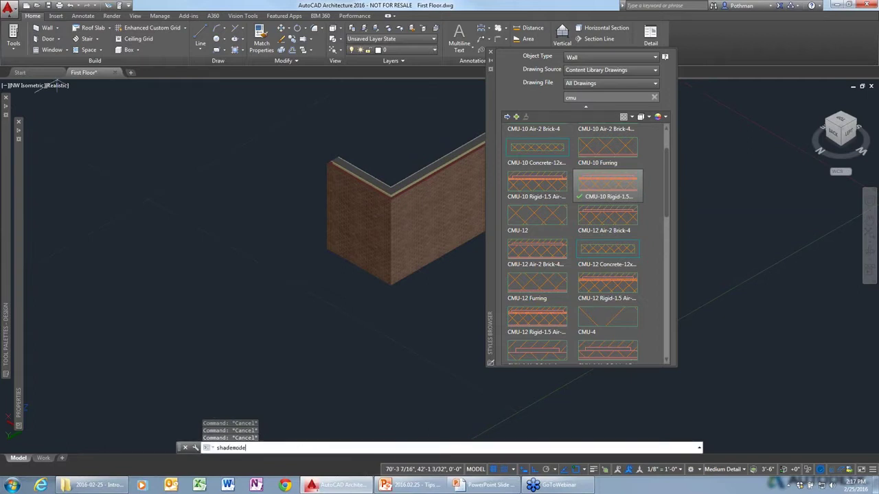
key("Return")
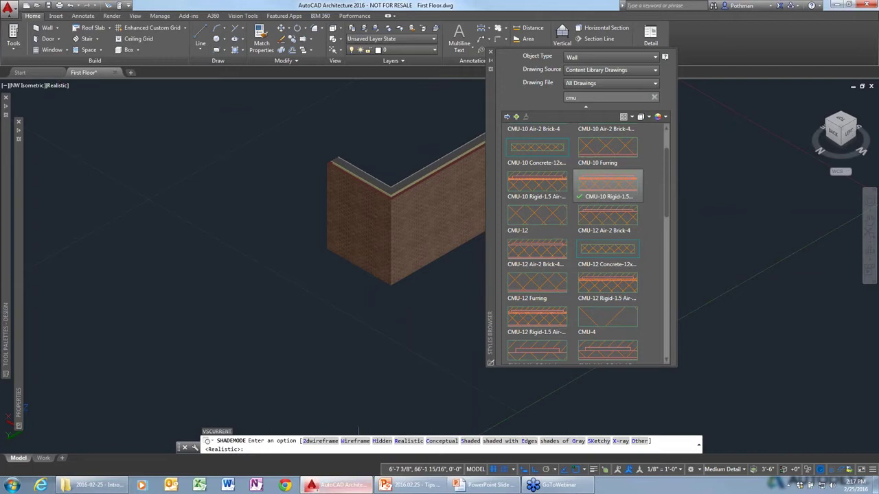
type("2")
key("Return")
End the slide show in PowerPoint and return to the presentation's editing view
key("Escape")
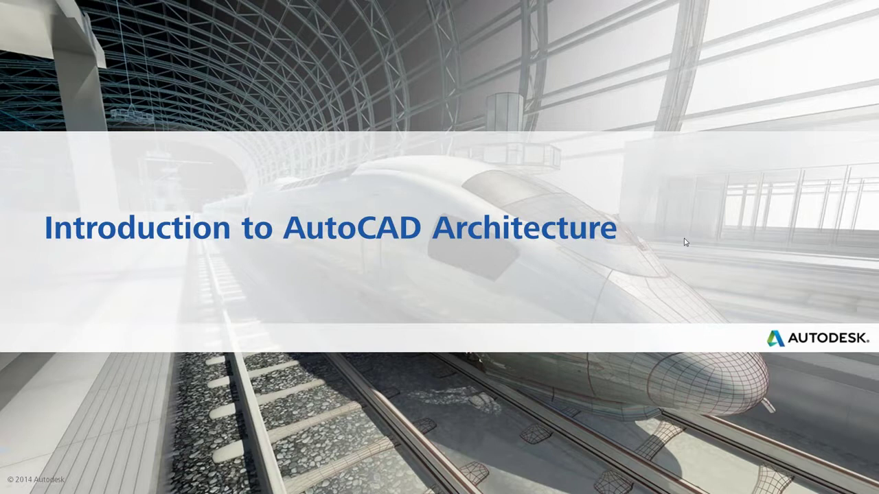
key("Escape")
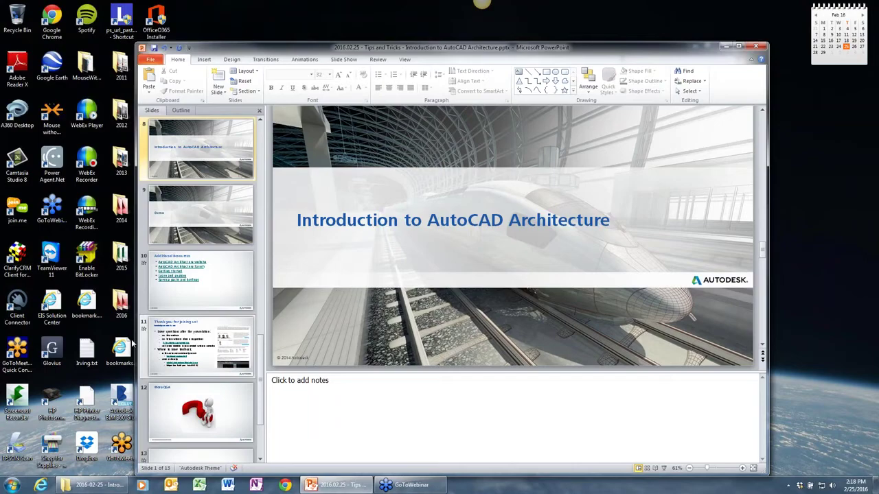
Open the desktop's 2016 folder and start AutoCAD Architecture 2016 - English (US Imperial)
double_click(120, 302)
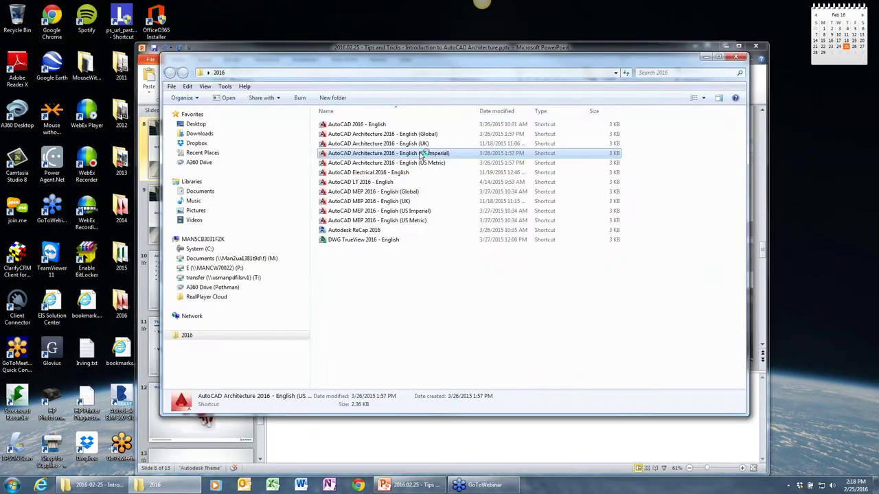
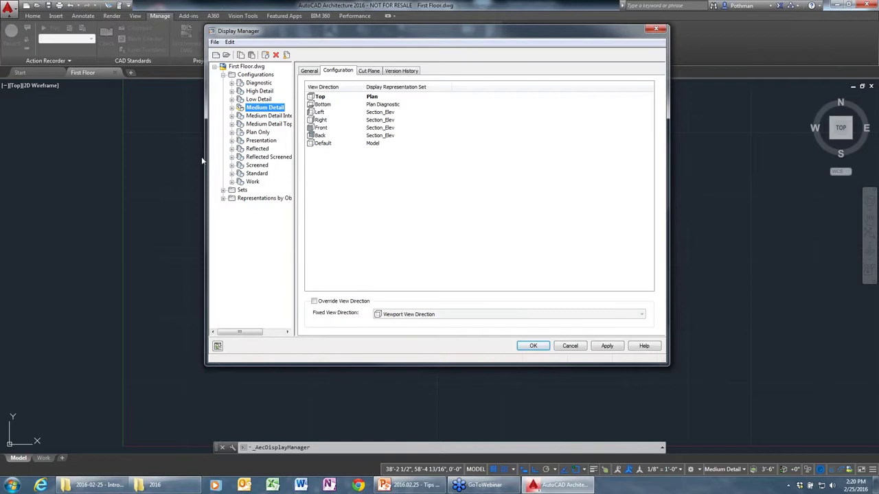
Examine the Low Detail configuration's view directions and representation sets in the Display Manager, and leave it without changes
left_click(255, 99)
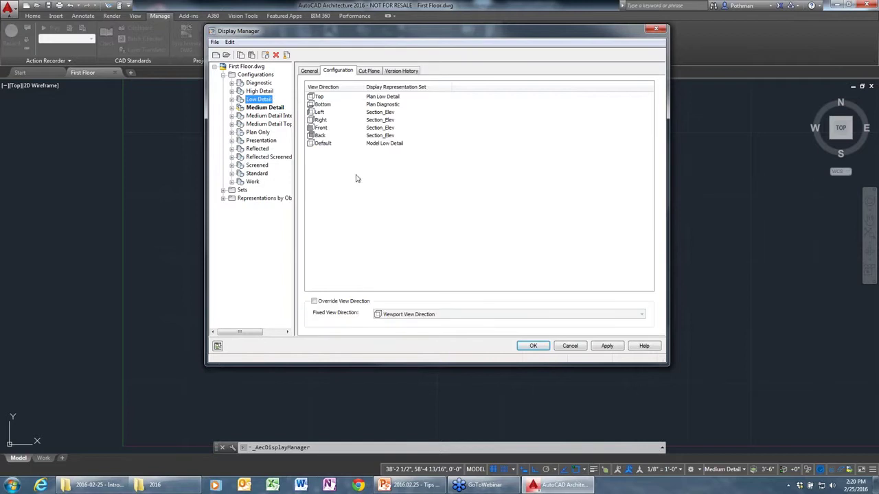
left_click(570, 346)
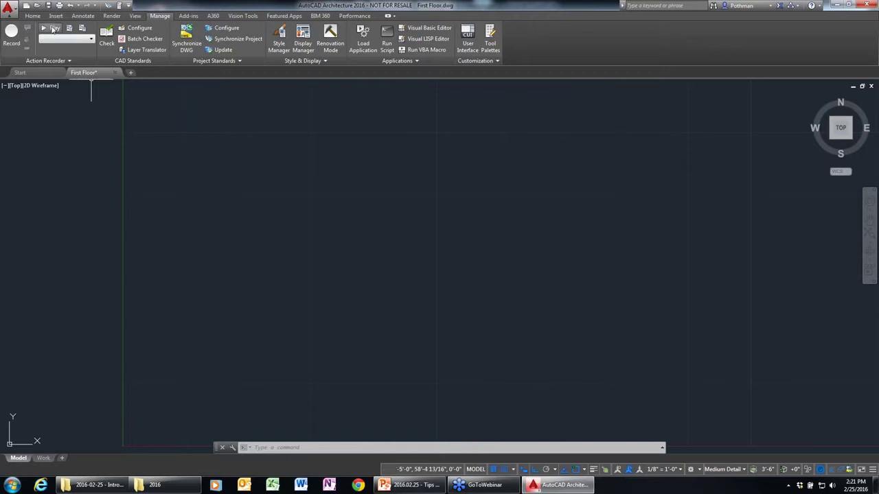
Display the Tool Palettes and the Properties palette, with Properties collapsed beside the Tool Palettes
left_click(32, 15)
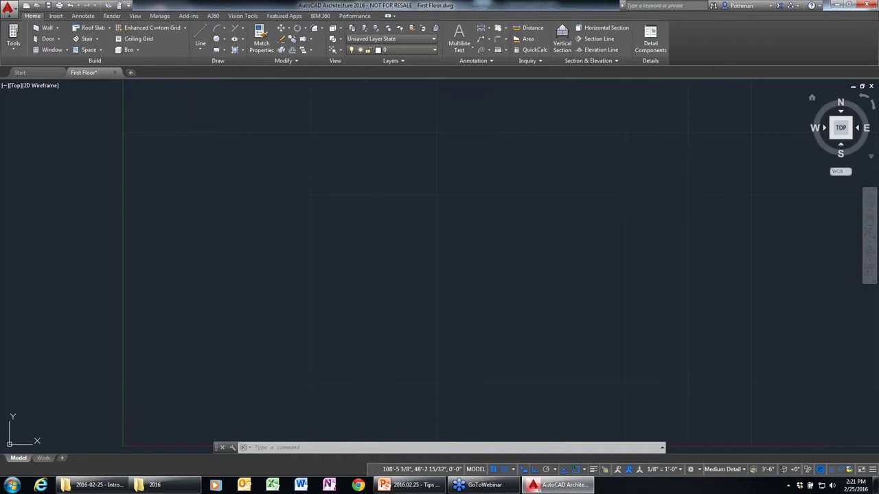
key("ctrl+3")
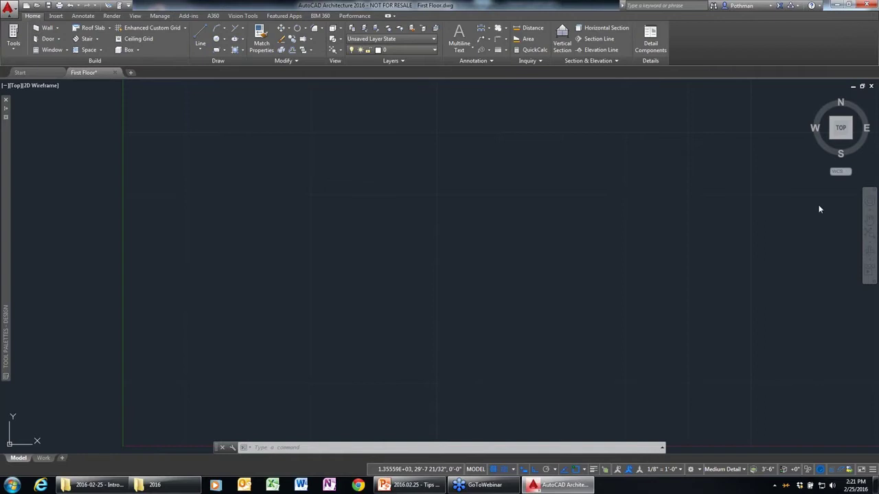
key("ctrl+1")
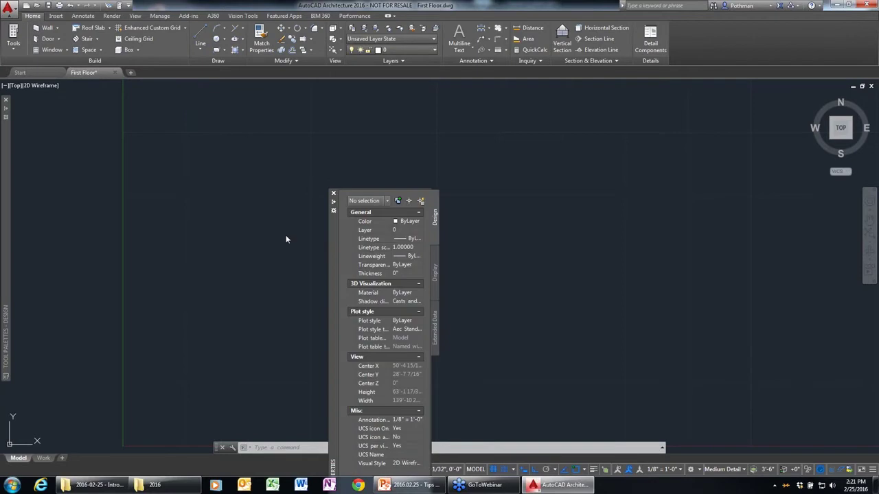
left_click(15, 107)
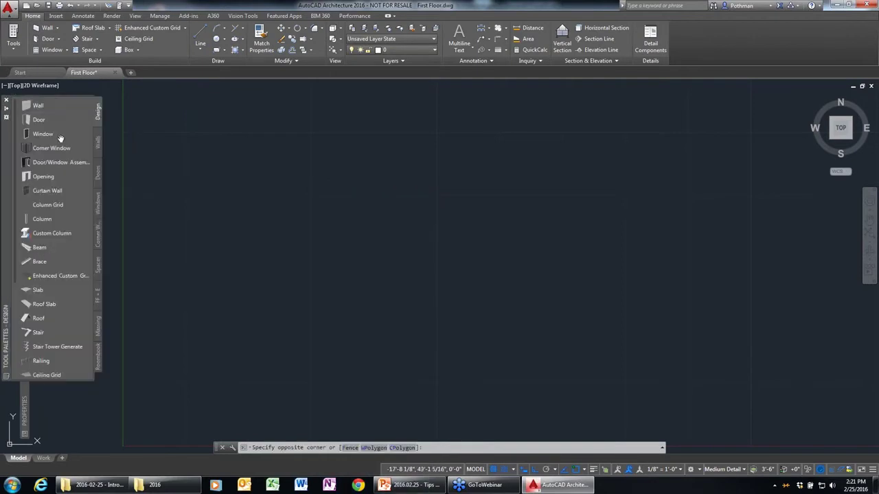
Draw a closed rectangle of Standard walls starting at 10',10', with sides of 40' and 30', finished with Ortho close
left_click(38, 105)
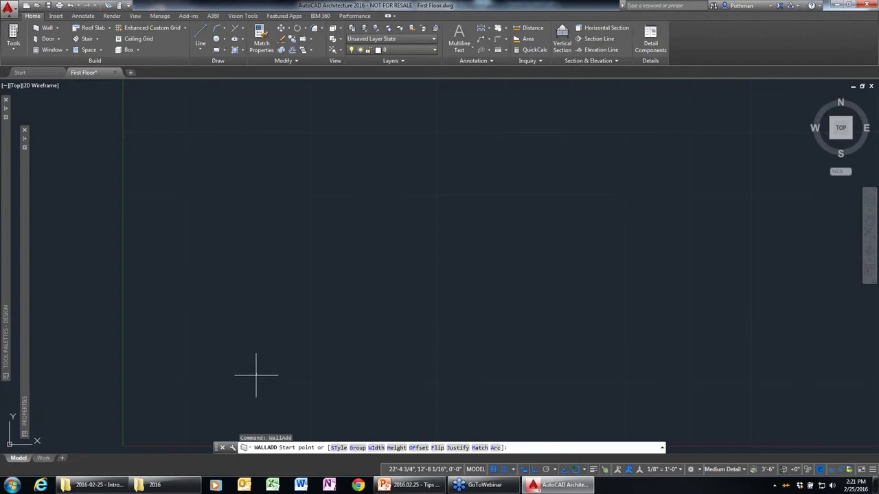
type("10")
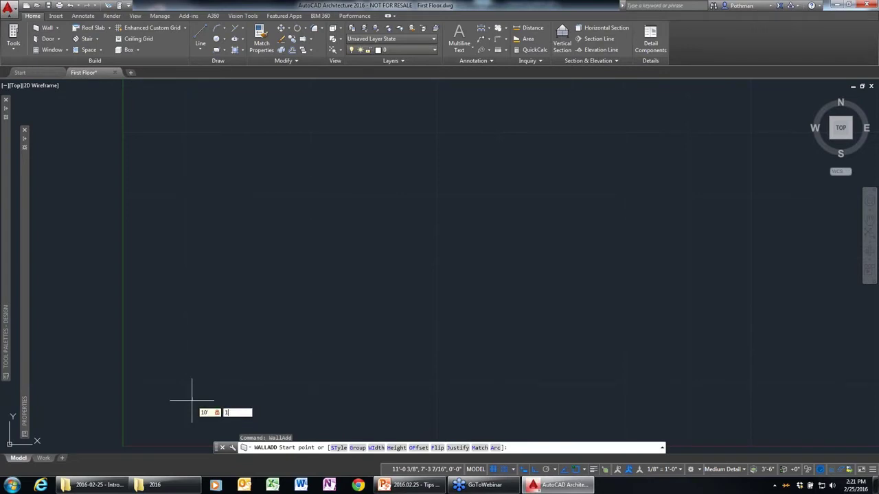
key("Return")
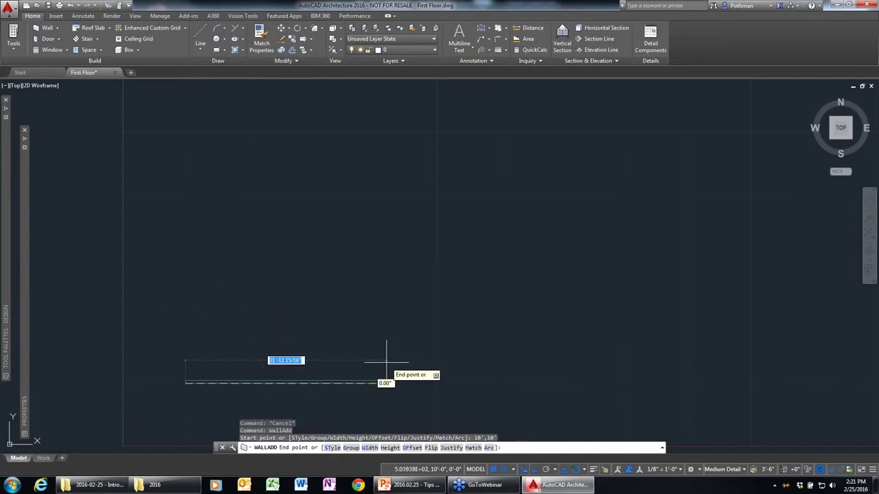
type("40")
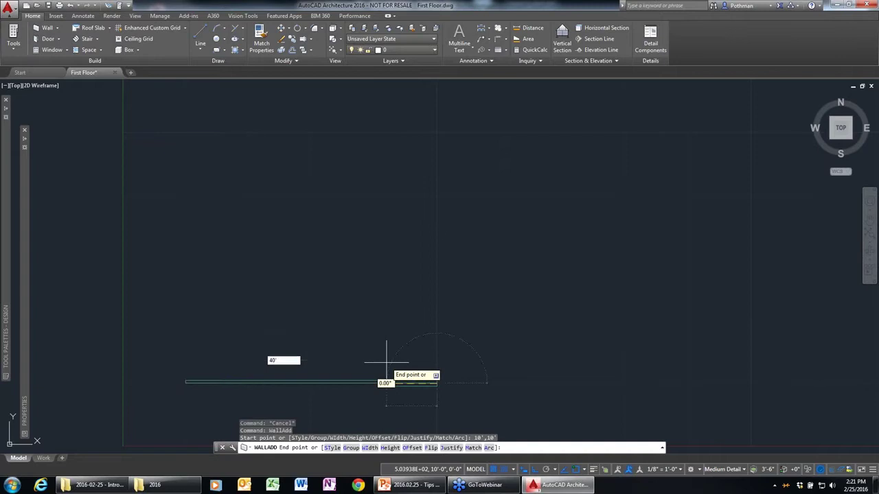
key("Return")
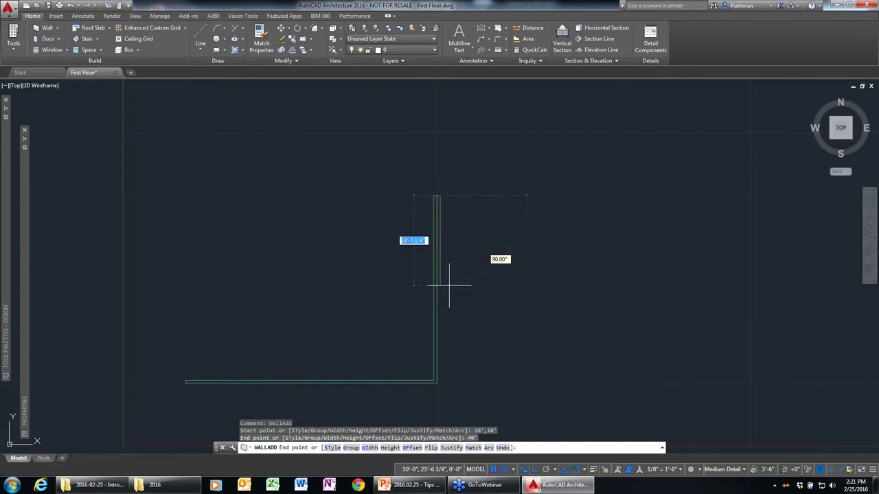
type("30")
key("Return")
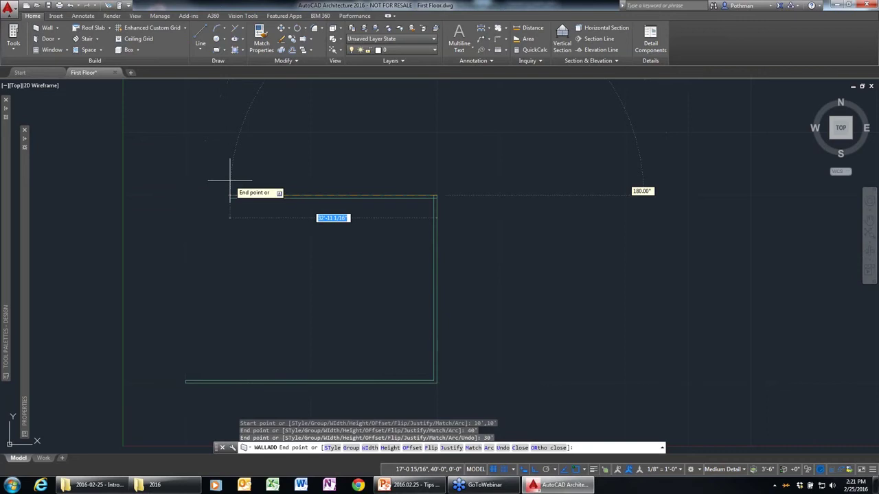
left_click(548, 448)
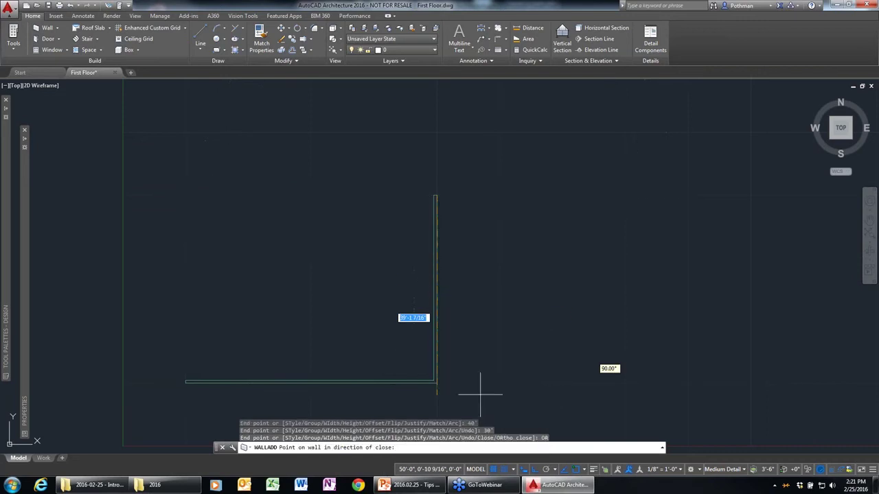
left_click(239, 219)
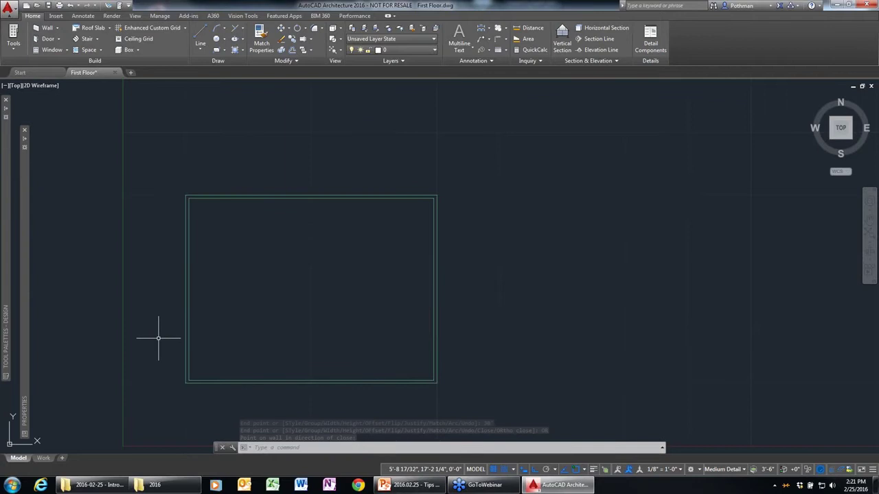
Turn off the drawing grid around the rectangle of walls
key("F7")
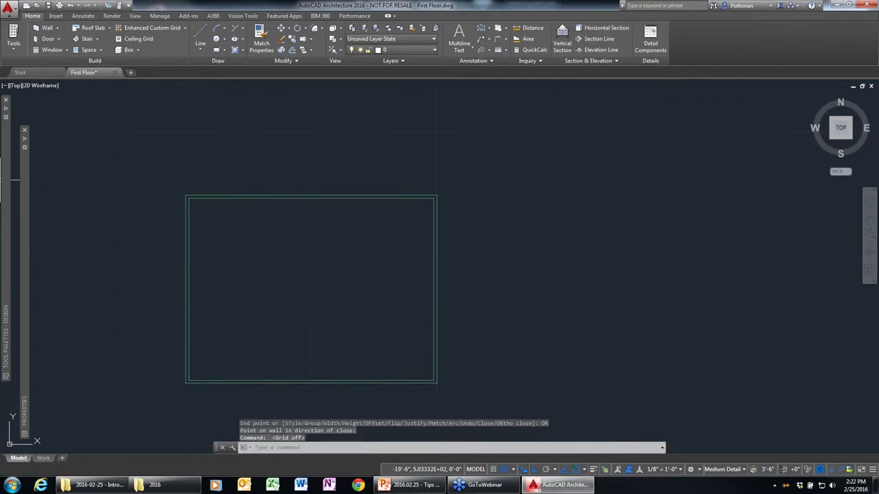
middle_click_drag(233, 266, 354, 221)
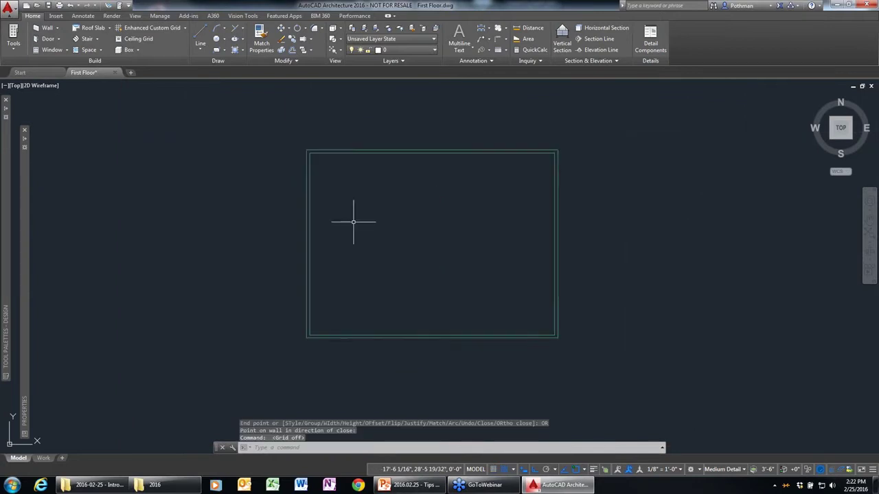
scroll(353, 221, "up", 2)
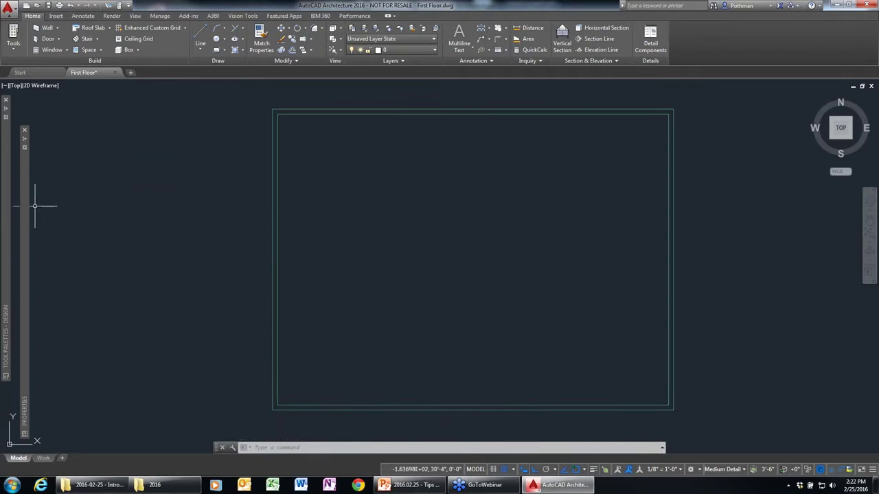
Look over the wall tools available on the Walls tool palette
mouse_move(6, 206)
left_click(99, 144)
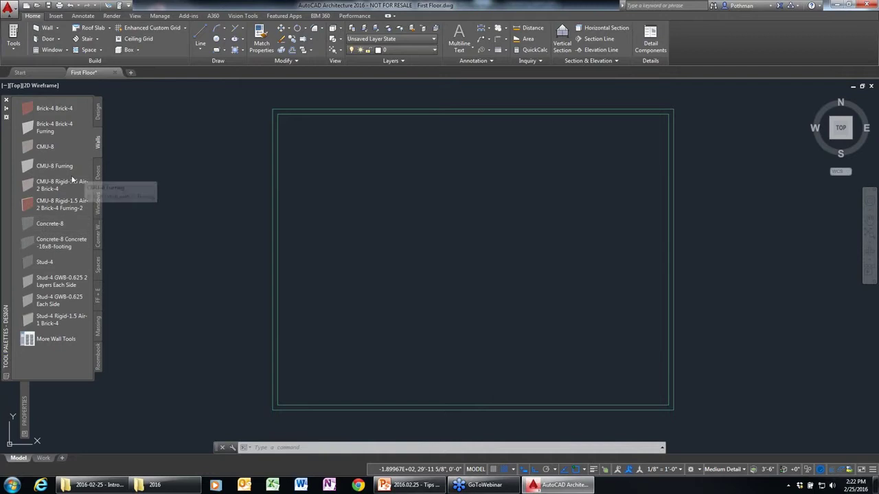
left_click(62, 204)
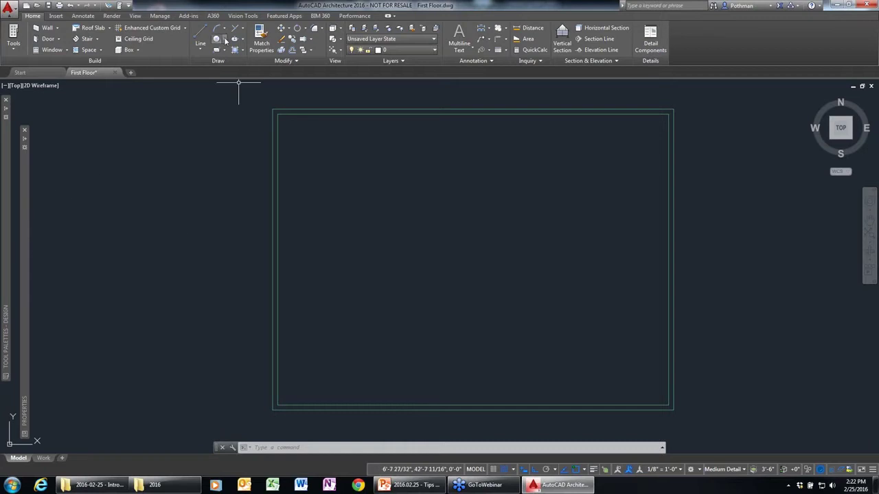
Search the Content Library Drawings for wall styles containing "siding" in the Styles Browser
left_click(15, 45)
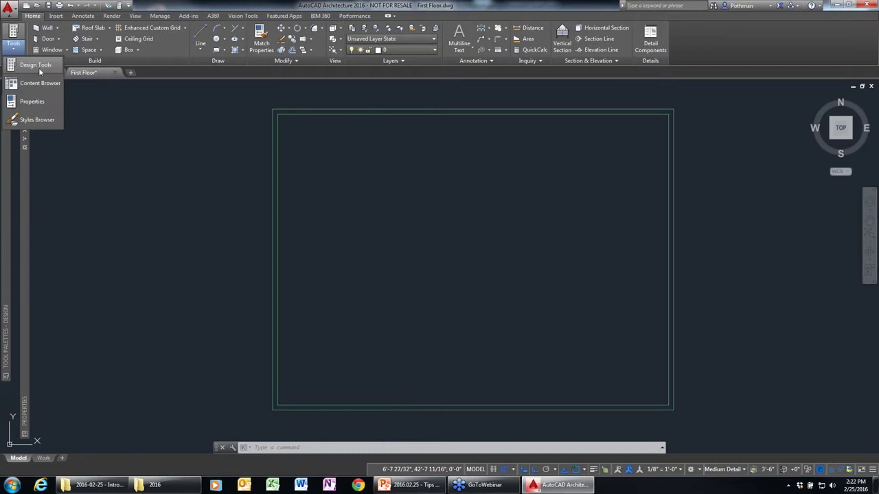
left_click(35, 124)
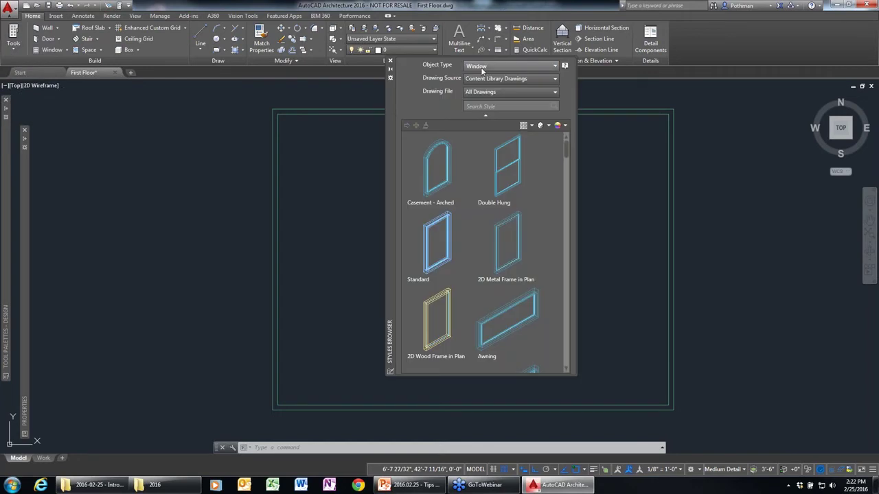
left_click(482, 67)
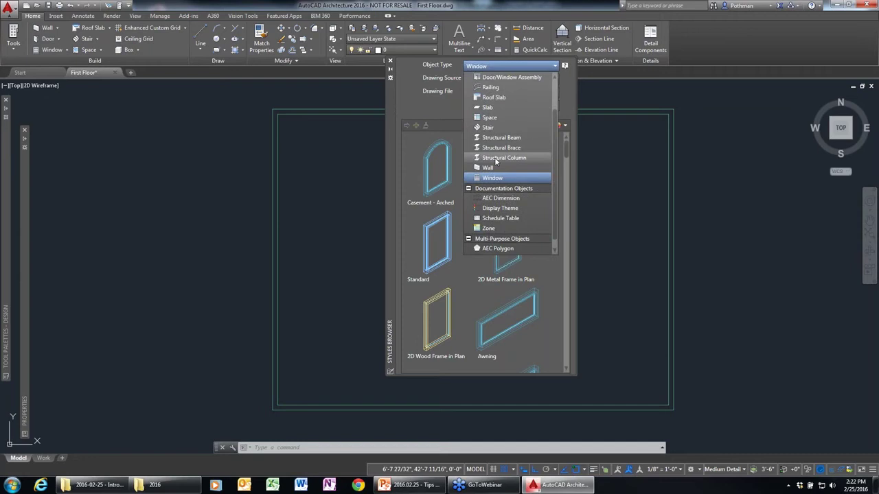
left_click(491, 167)
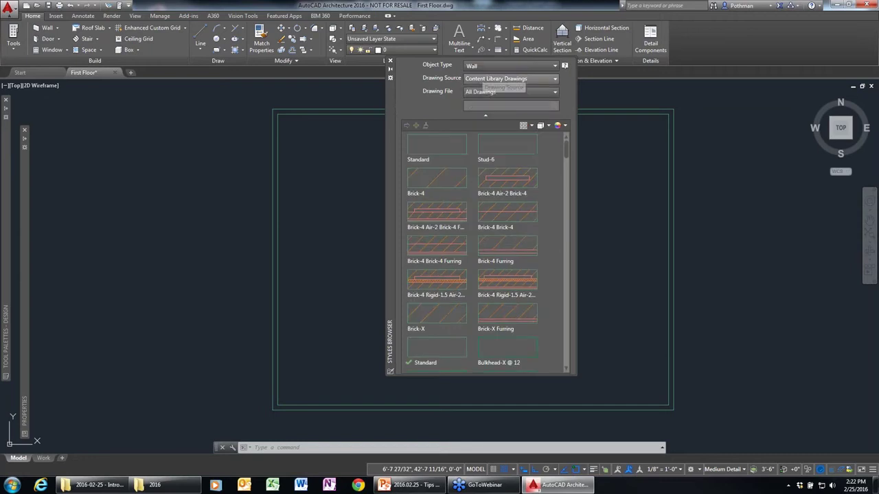
type("siding")
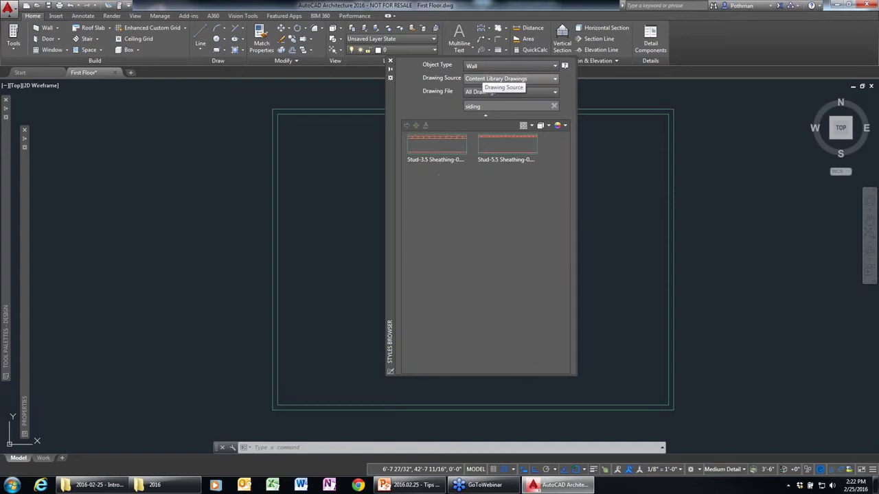
Import the Stud-5.5 Sheathing-0.5 Siding wall style without placing a wall, and close the Styles Browser
double_click(515, 153)
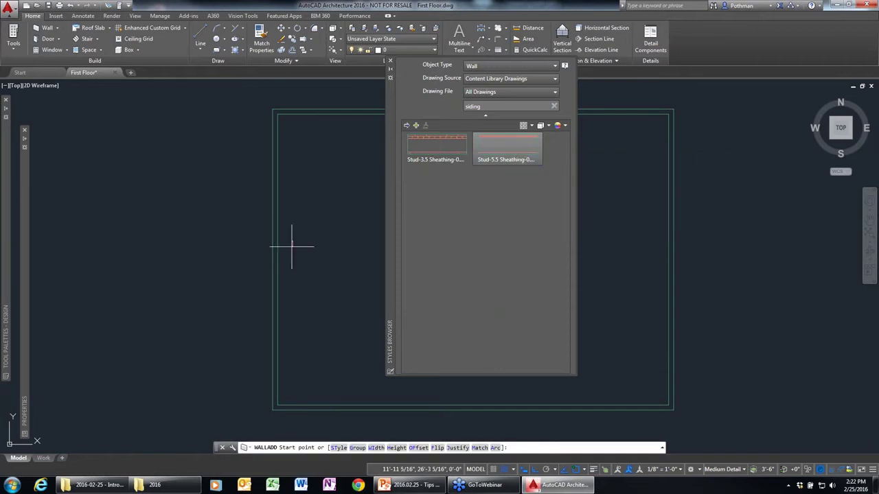
key("Escape")
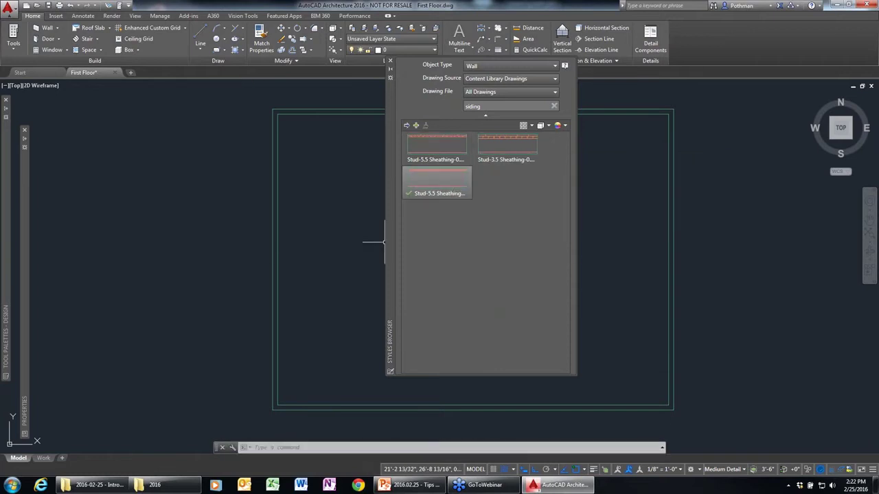
left_click(391, 61)
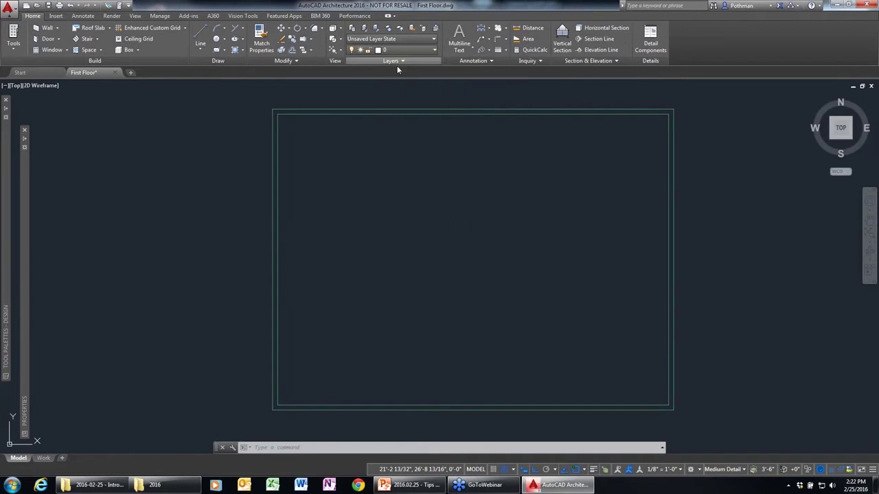
Change the style of all four walls of the rectangle to Stud-5.5 Sheathing-0.5 Siding
left_click(704, 424)
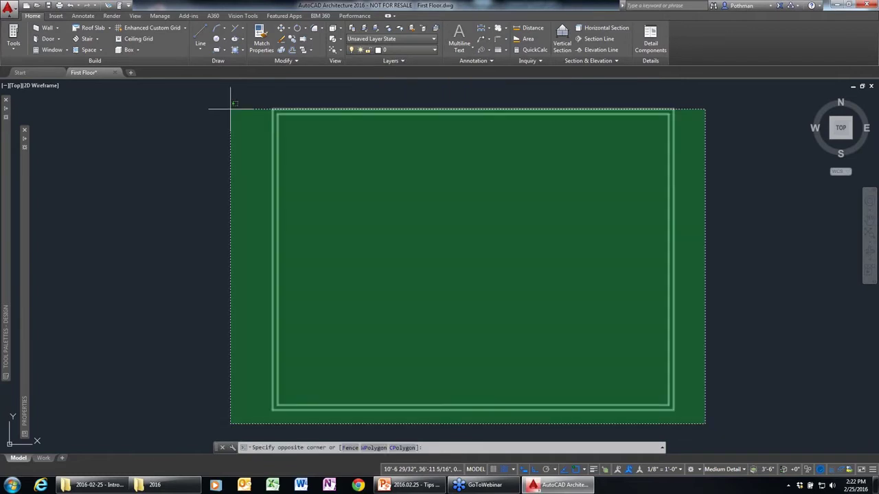
left_click(230, 109)
mouse_move(25, 275)
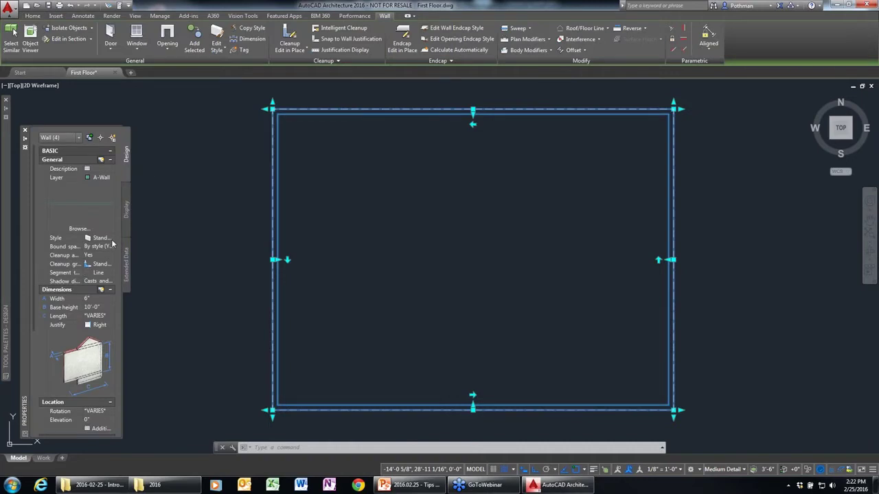
left_click(111, 238)
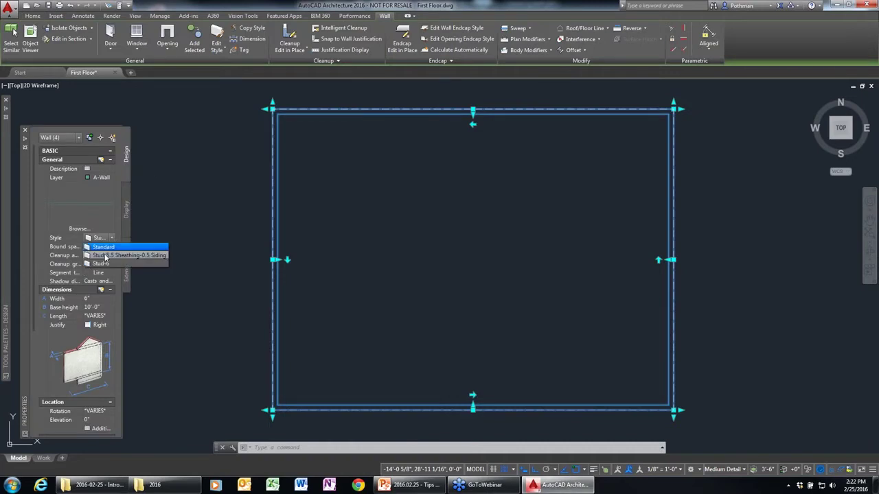
left_click(105, 255)
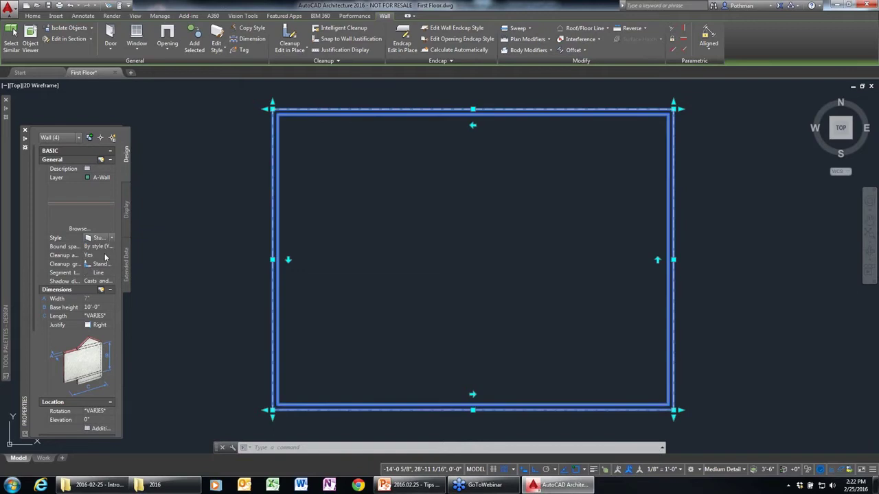
key("Escape")
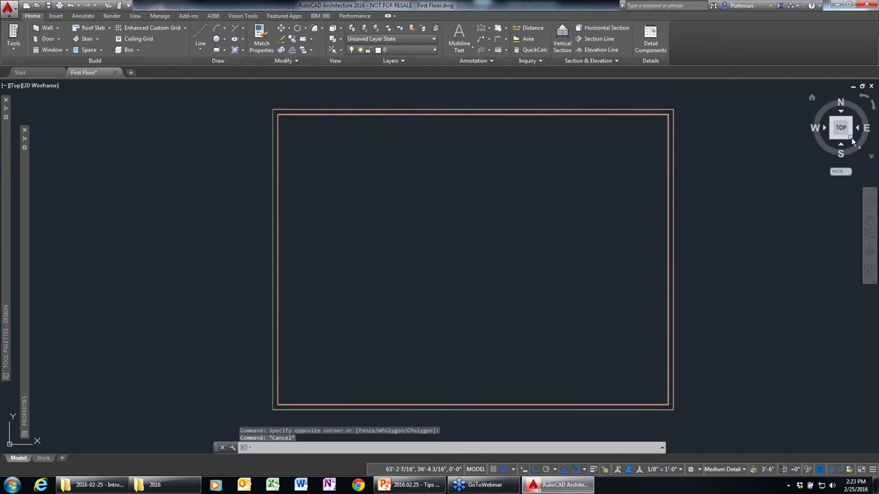
In the SE isometric view, reverse the direction of all four walls in place so that the siding faces outward
left_click_drag(852, 140, 724, 138)
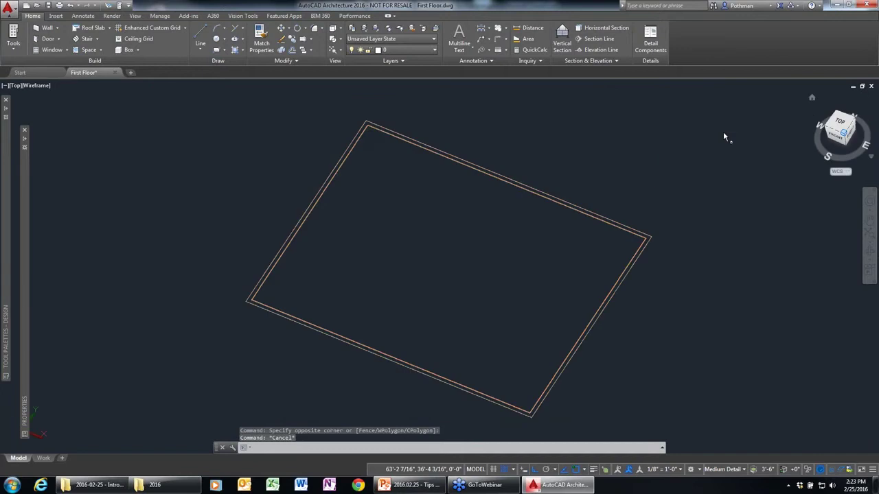
left_click(811, 97)
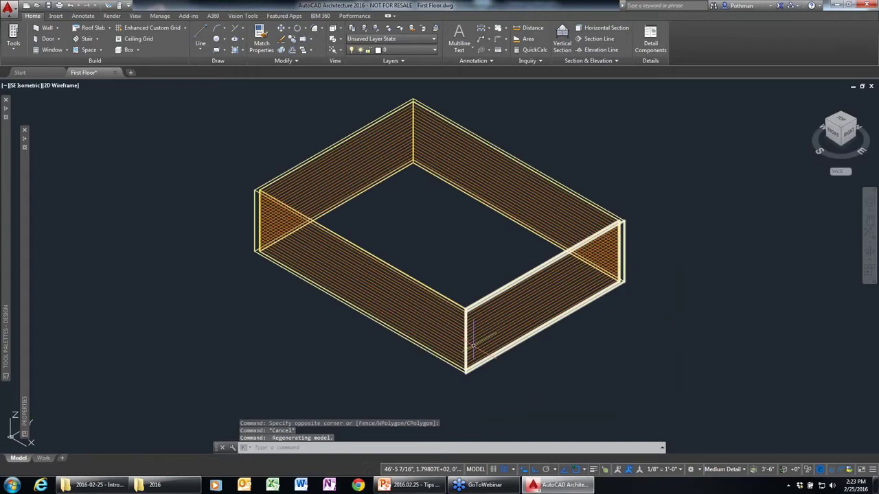
left_click(472, 345)
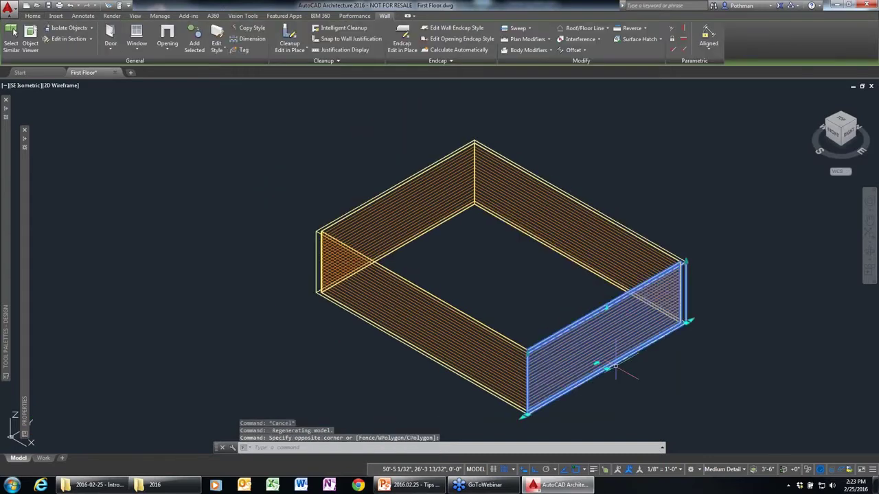
left_click(428, 347)
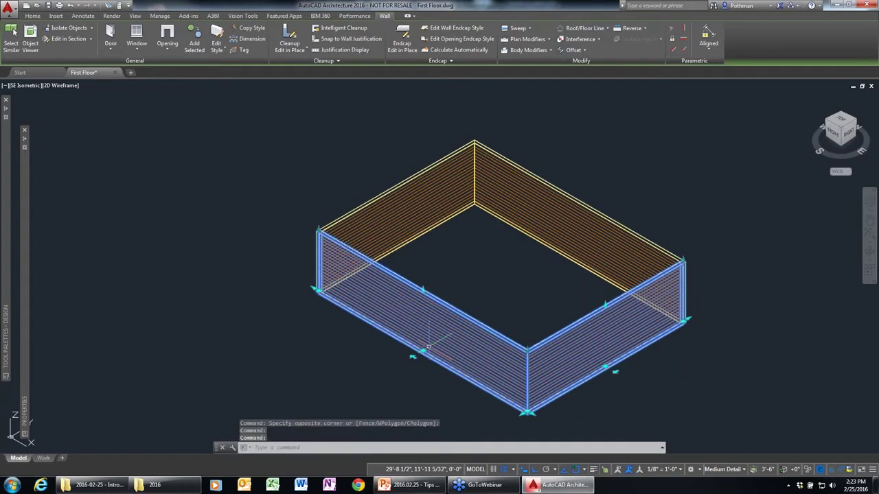
left_click(411, 206)
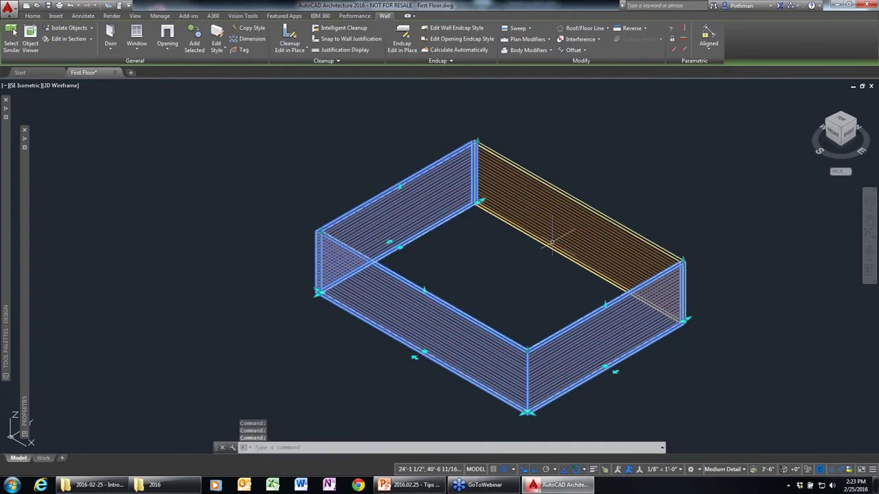
left_click(551, 242)
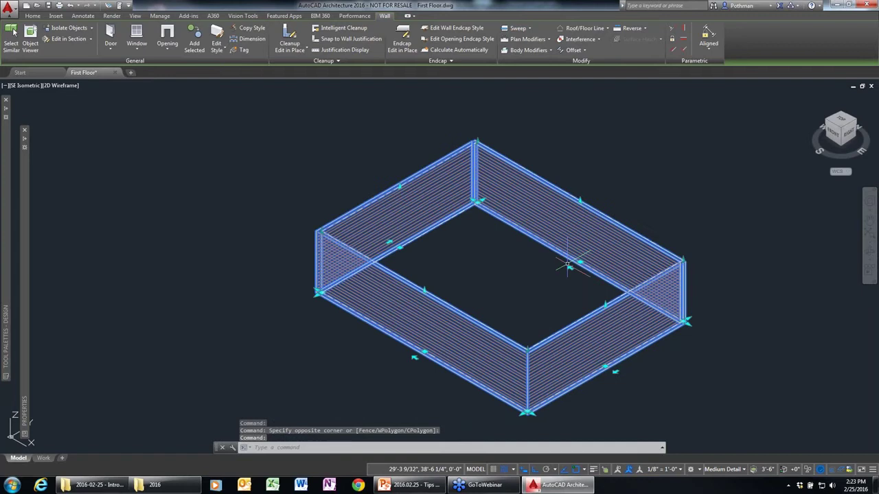
left_click(569, 267)
key("Escape")
Display the walls in the Realistic visual style and examine the siding on the outer faces up close
left_click(62, 85)
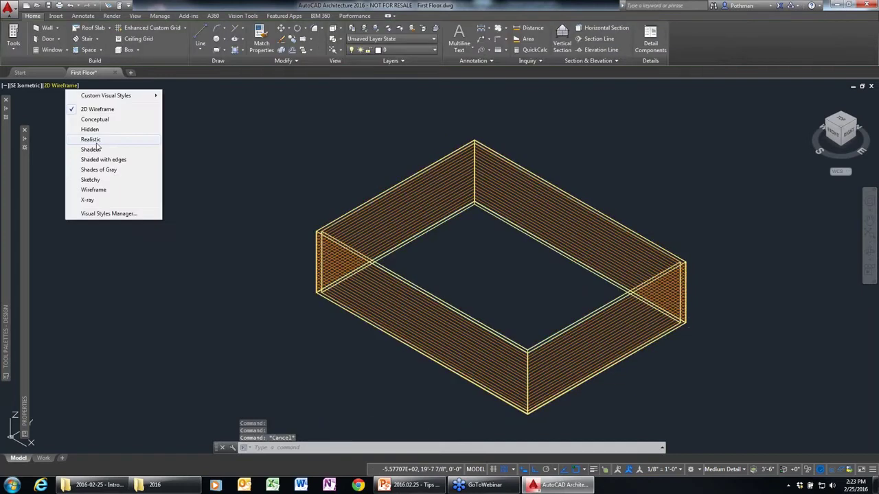
key("Escape")
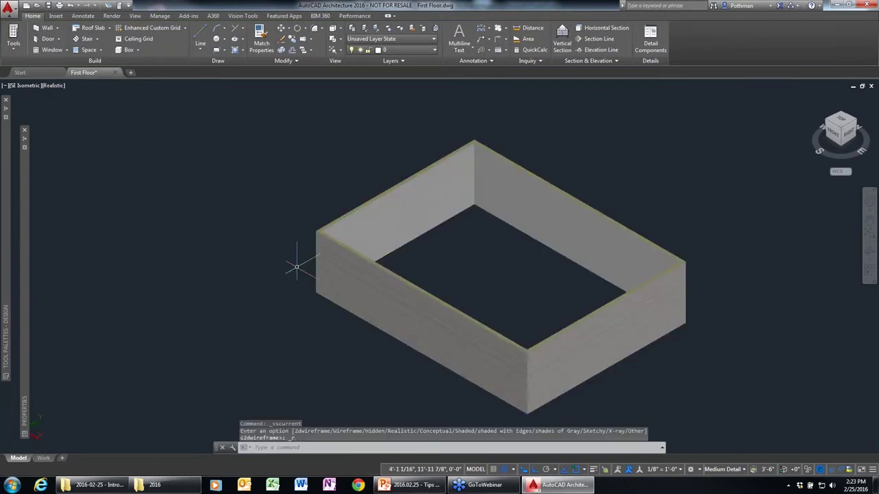
scroll(322, 277, "up", 4)
scroll(323, 277, "up", 2)
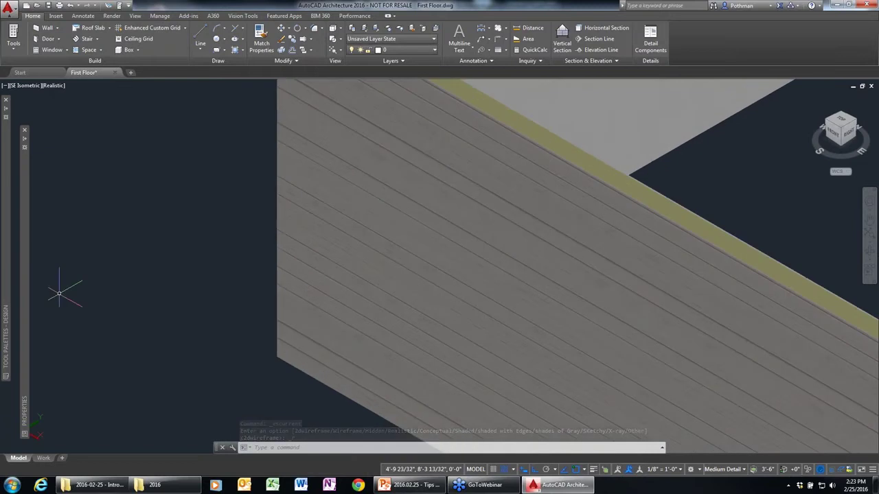
scroll(59, 294, "down", 4)
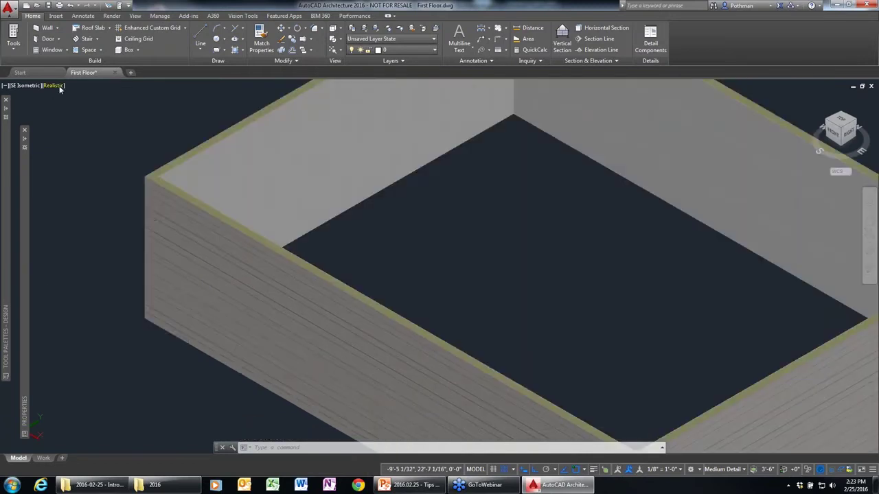
Restore the 2D Wireframe visual style and return to the plan view of the current UCS
left_click(60, 88)
left_click(90, 109)
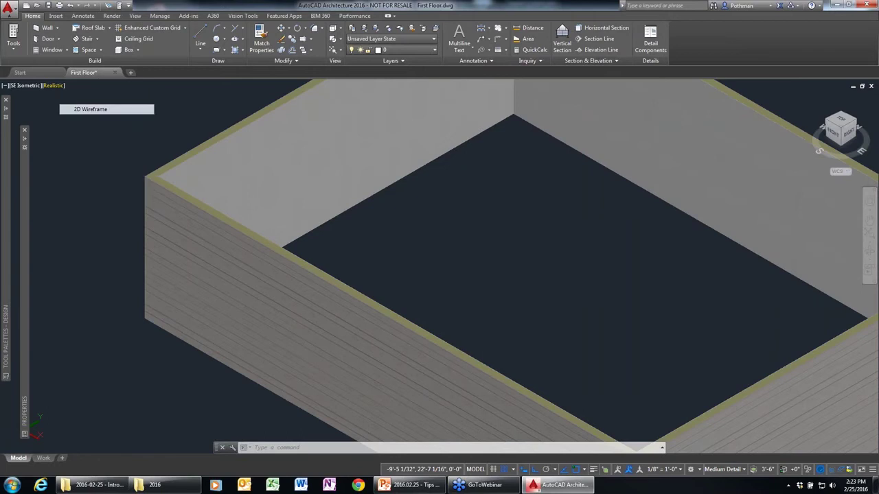
type("plan")
key("Return")
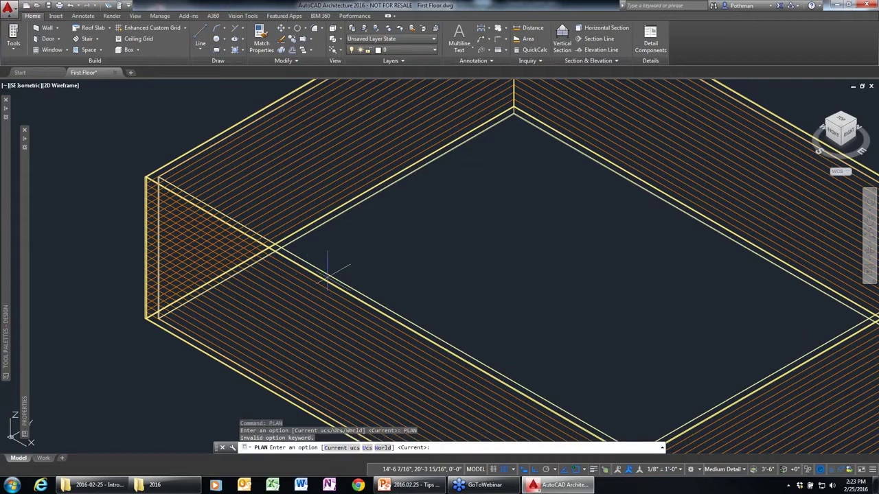
key("Return")
scroll(308, 280, "down", 1)
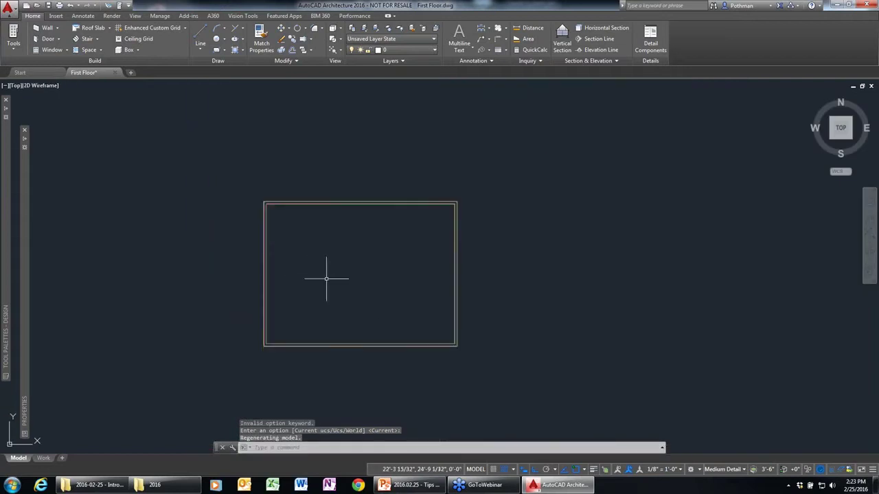
Try lengthening the south wall straight past its east corner with its end grip, and undo the stretch
left_click(385, 359)
left_click(371, 338)
scroll(389, 357, "up", 4)
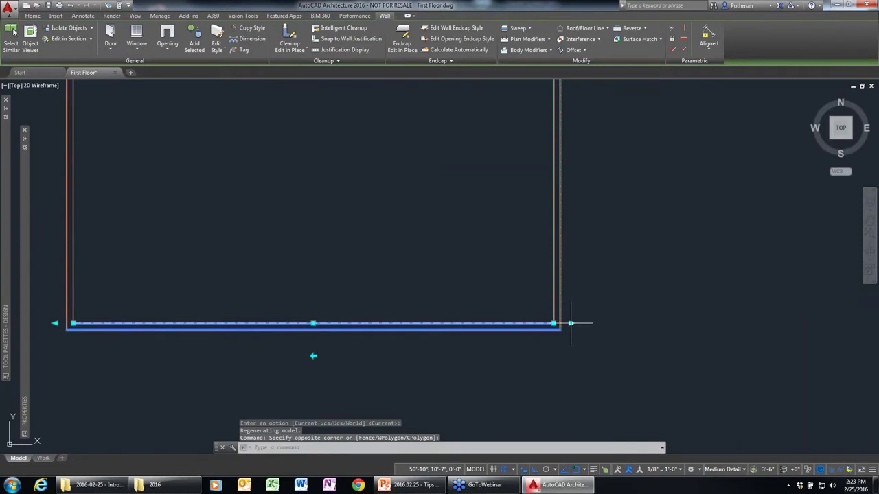
left_click(571, 322)
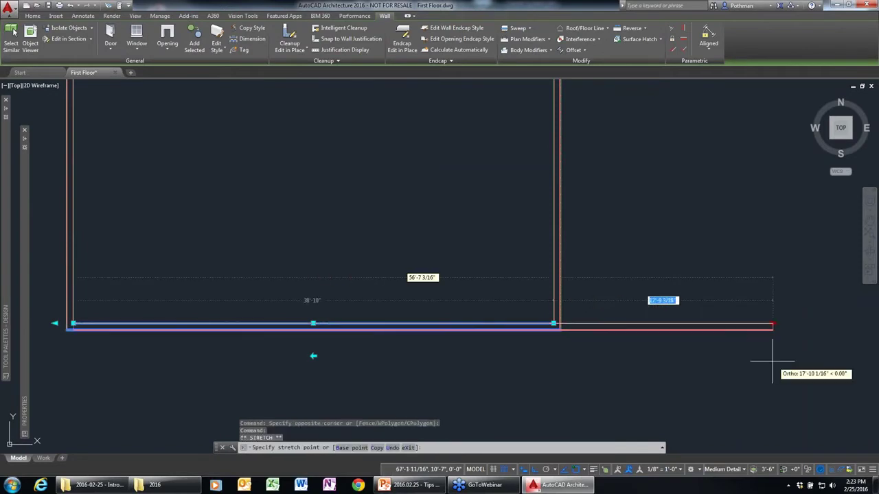
key("ctrl+z")
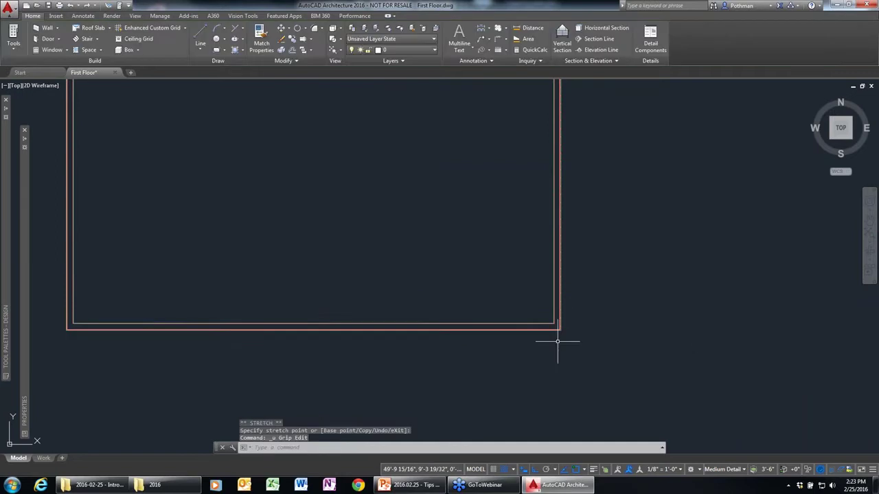
Try moving the south wall's start point at the east corner, undo the grip edit and deselect the wall
left_click_drag(557, 342, 554, 322)
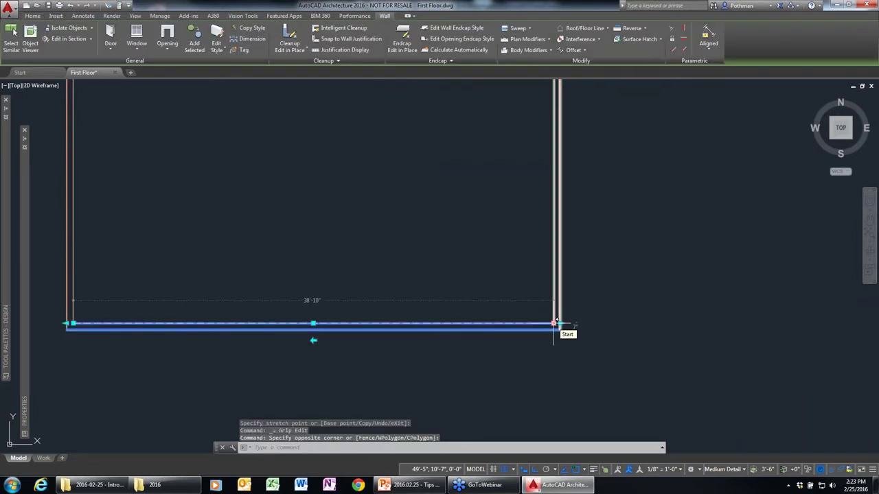
left_click(555, 322)
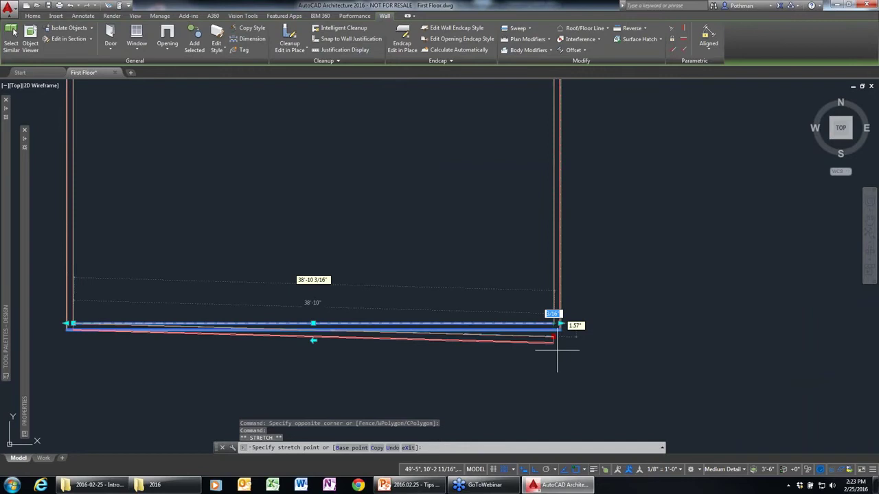
key("ctrl+z")
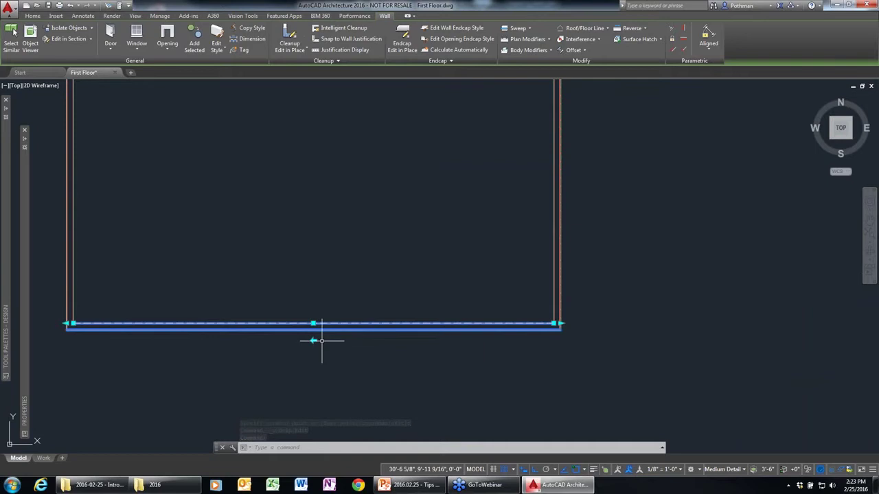
key("Escape")
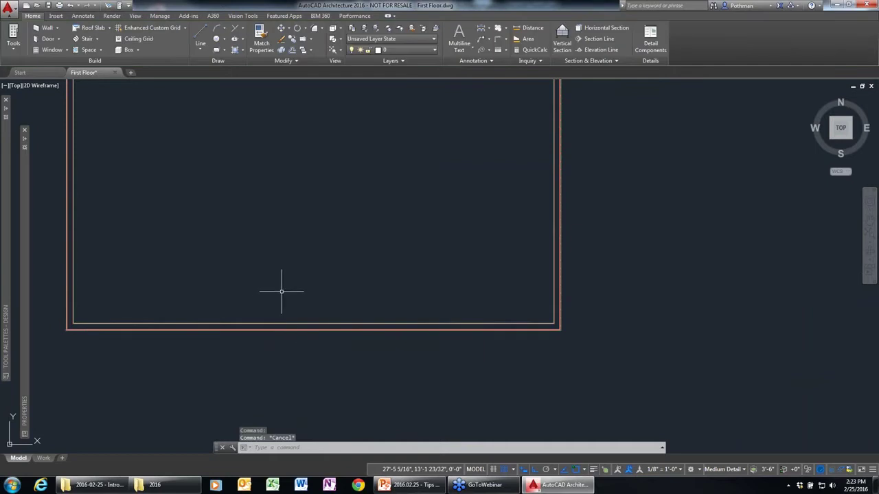
Begin adding a Standard door to the south wall with its position along the wall set to Unconstrained
middle_click_drag(281, 291, 400, 346)
mouse_move(6, 187)
left_click(98, 173)
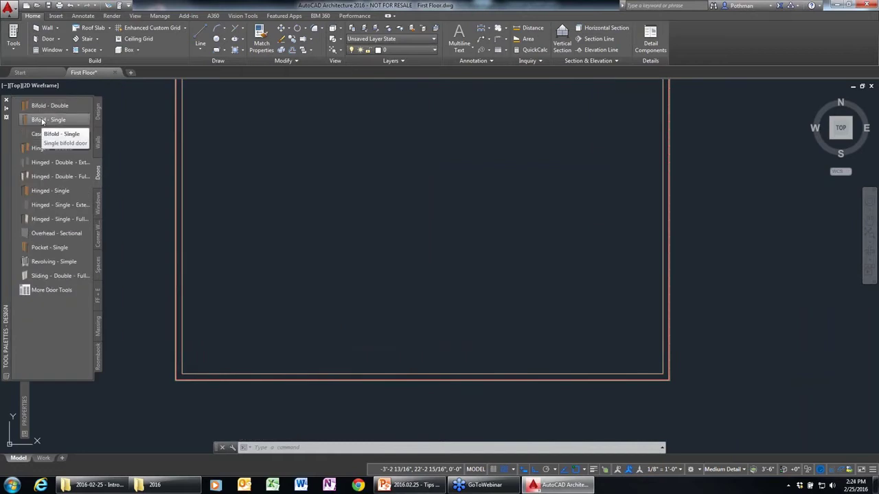
left_click(43, 120)
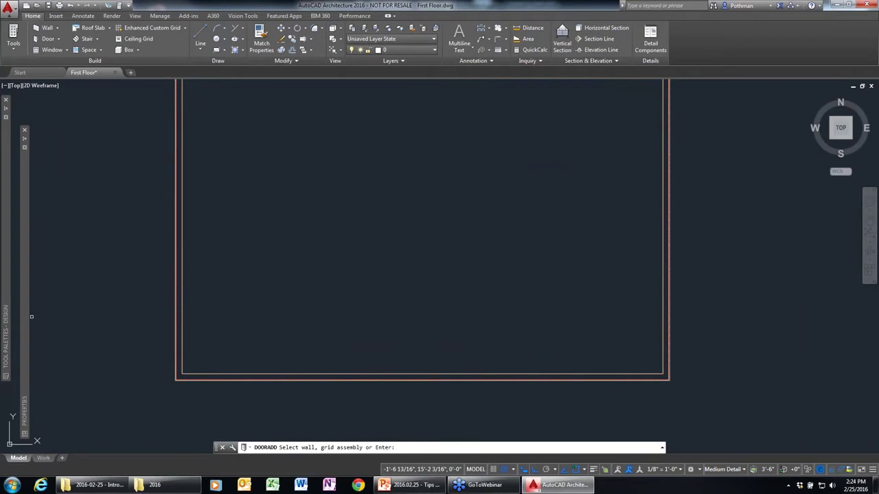
mouse_move(27, 315)
mouse_move(26, 242)
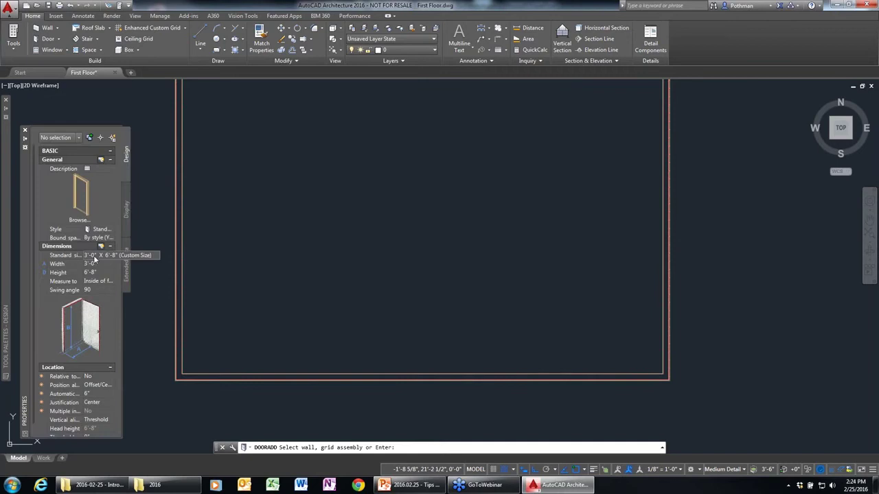
left_click(92, 263)
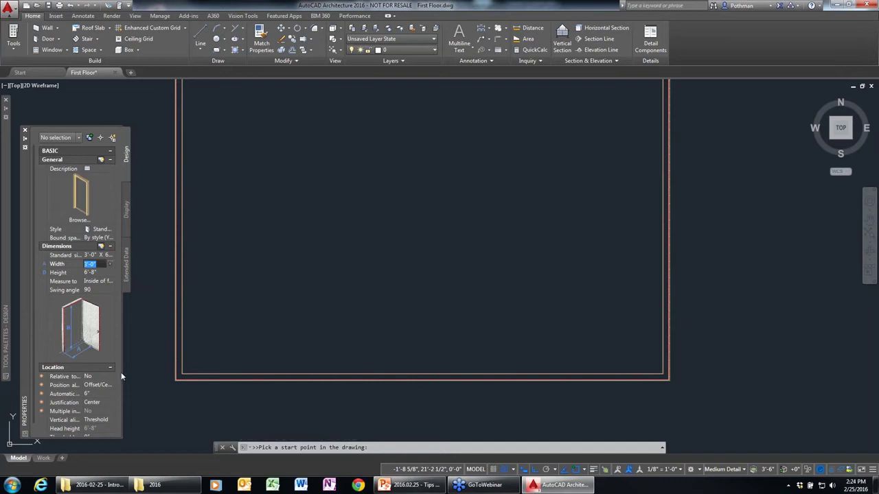
left_click_drag(121, 372, 152, 372)
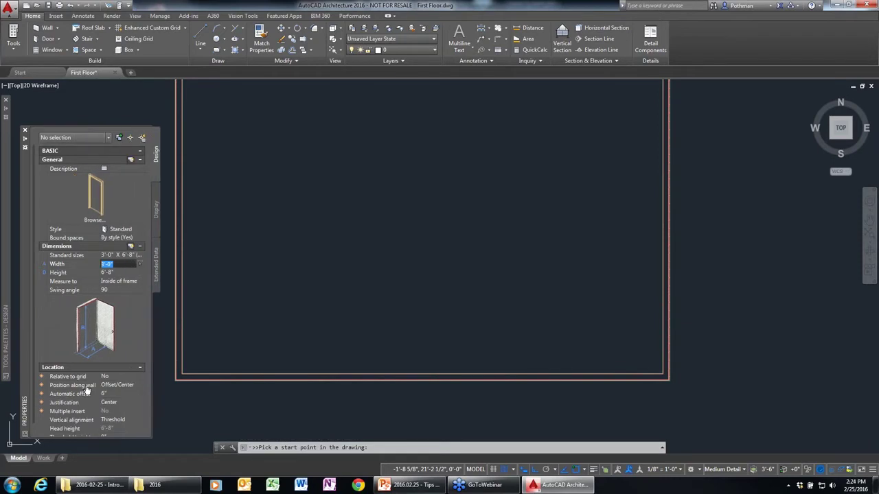
left_click(129, 386)
left_click(129, 385)
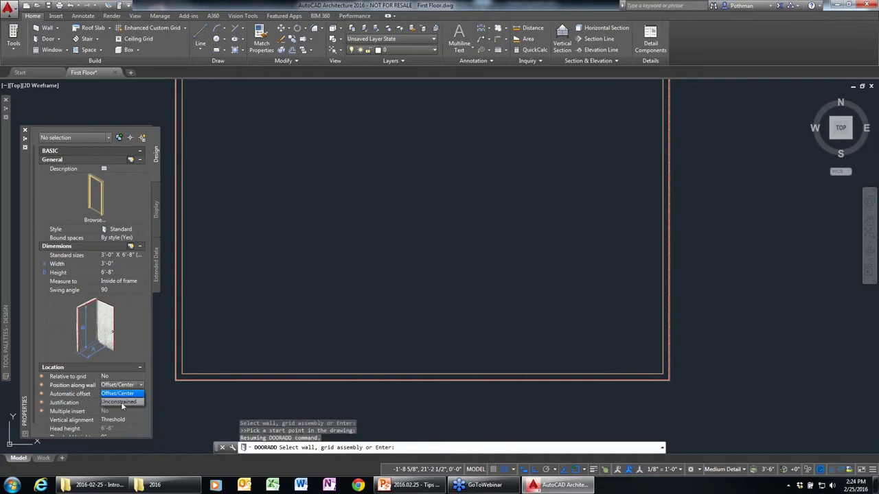
left_click(123, 402)
left_click(275, 374)
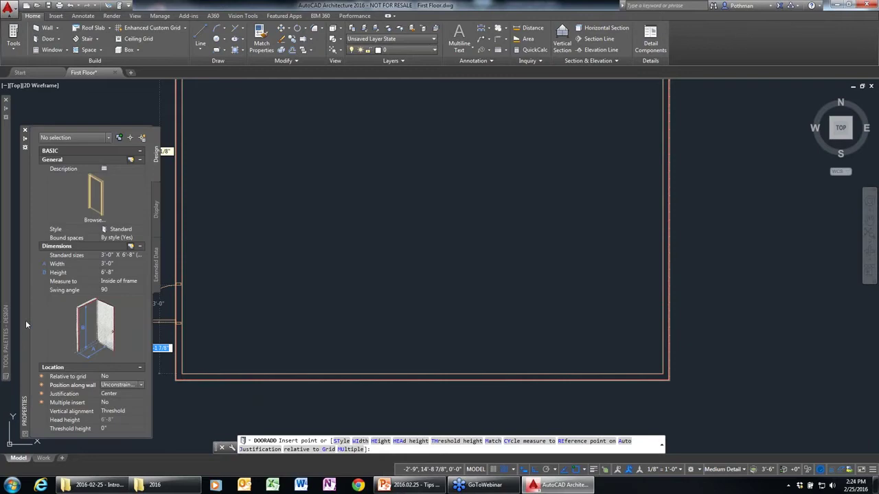
Set the door's position along the wall to Offset/Center and insert it at the middle of the south wall, opening inward
left_click(142, 384)
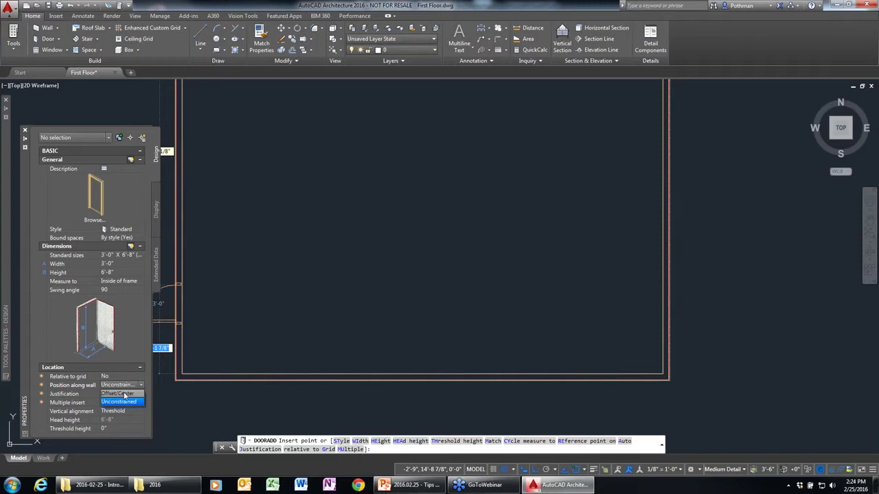
left_click(122, 394)
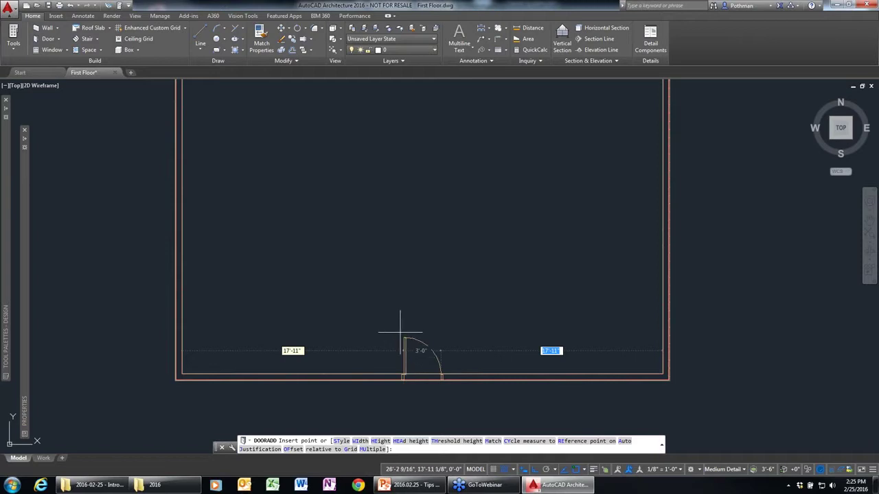
left_click(400, 333)
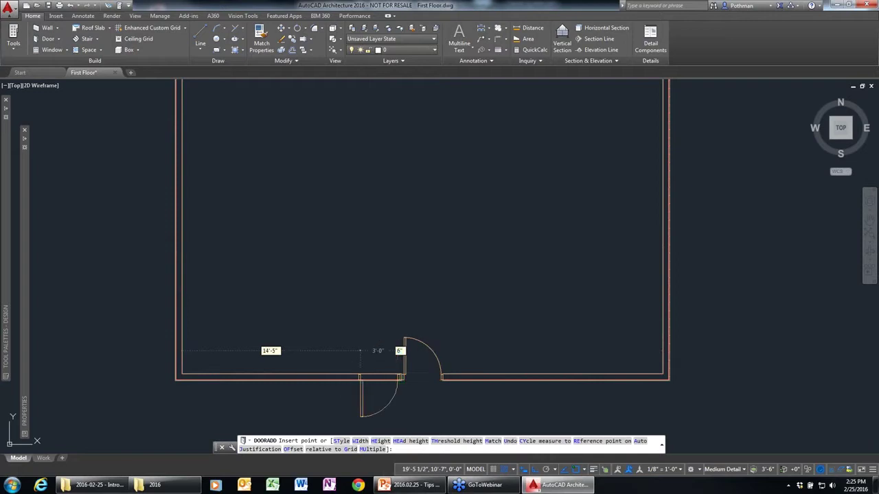
key("Escape")
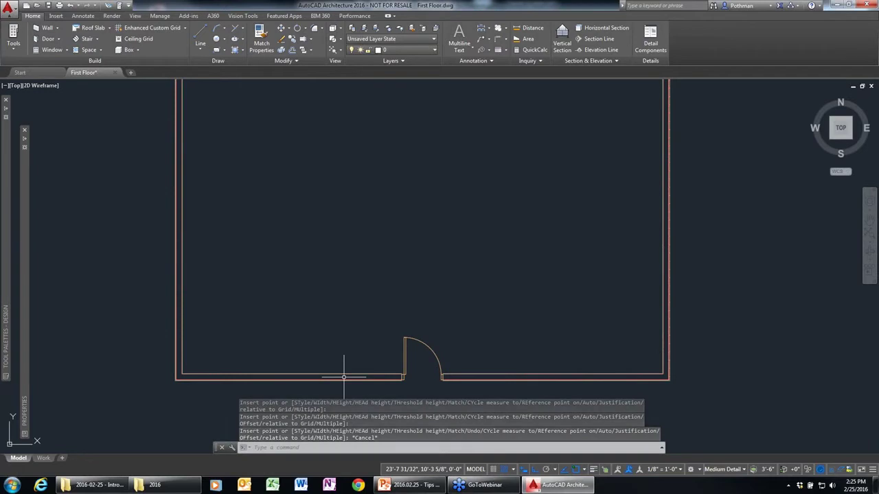
Flip the door's hinge side and swing it to the outside, and flip both back to the west-hinged, inward-opening orientation
left_click(428, 346)
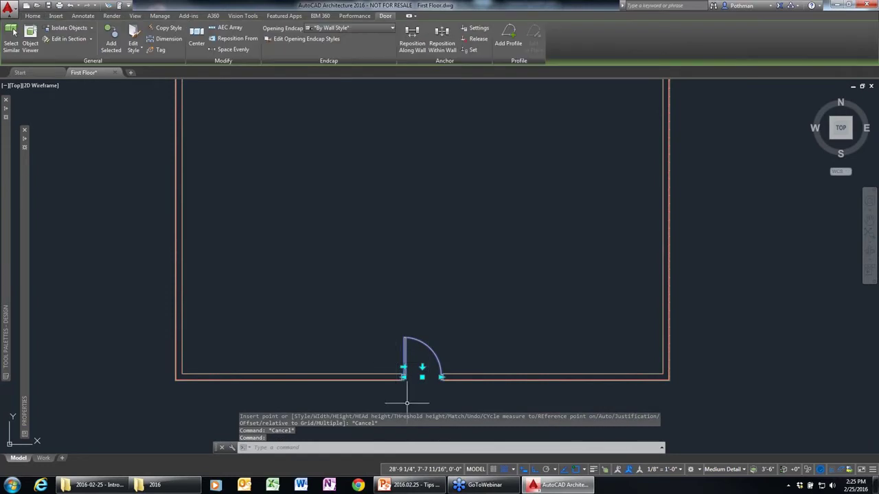
left_click(403, 367)
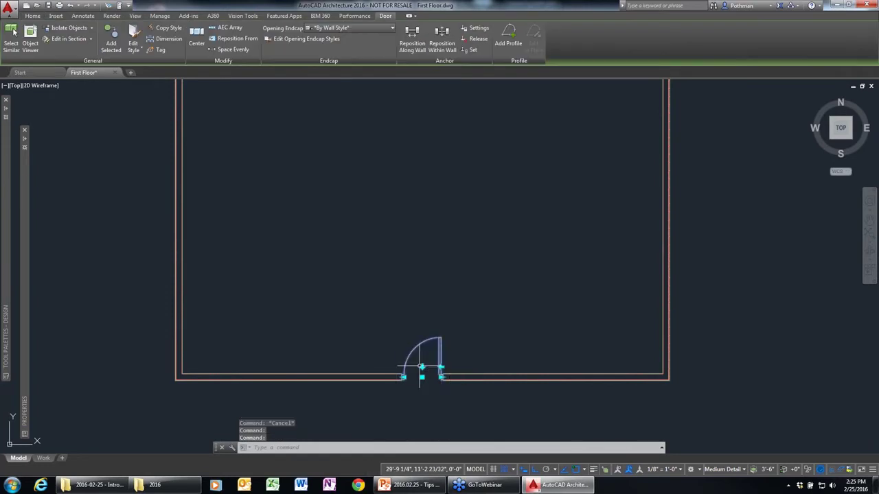
left_click(441, 367)
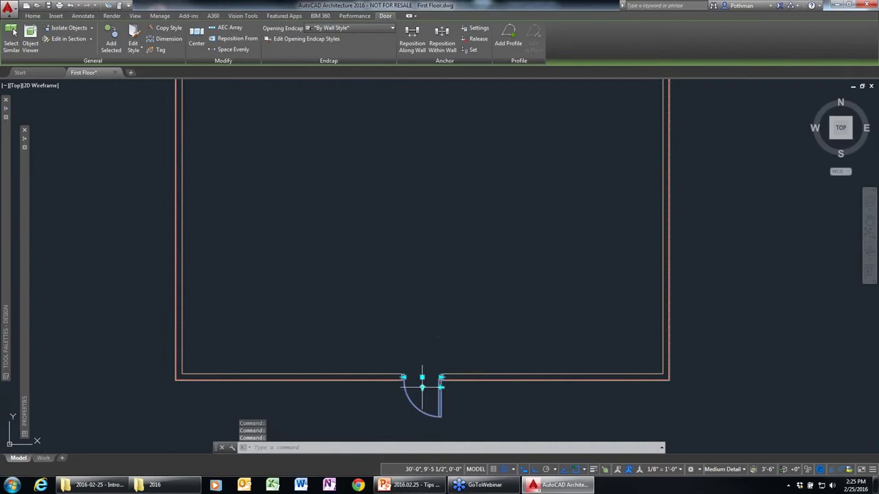
left_click(422, 388)
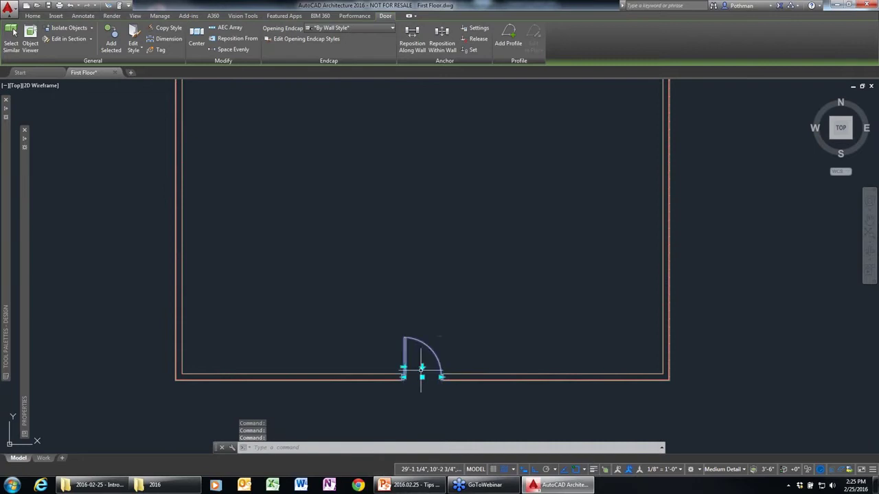
Deselect the door and begin adding a 3'-0" x 5'-0" window with the style set to Double Hung
key("Escape")
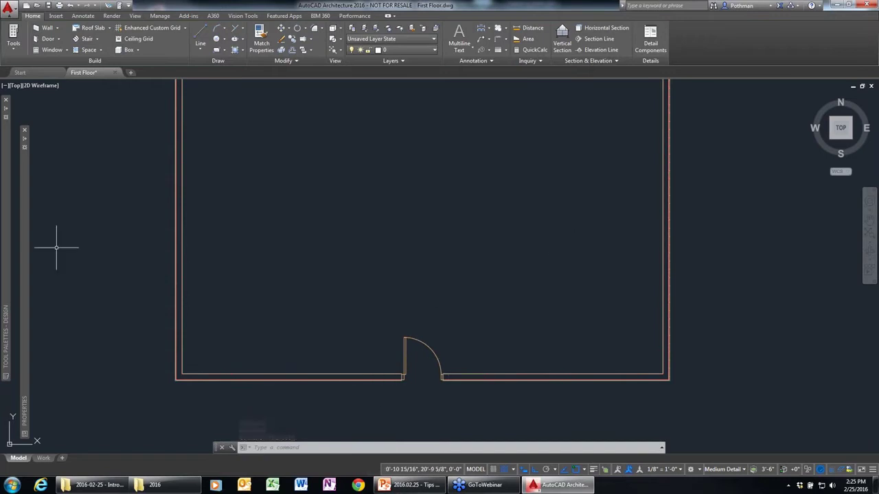
mouse_move(17, 247)
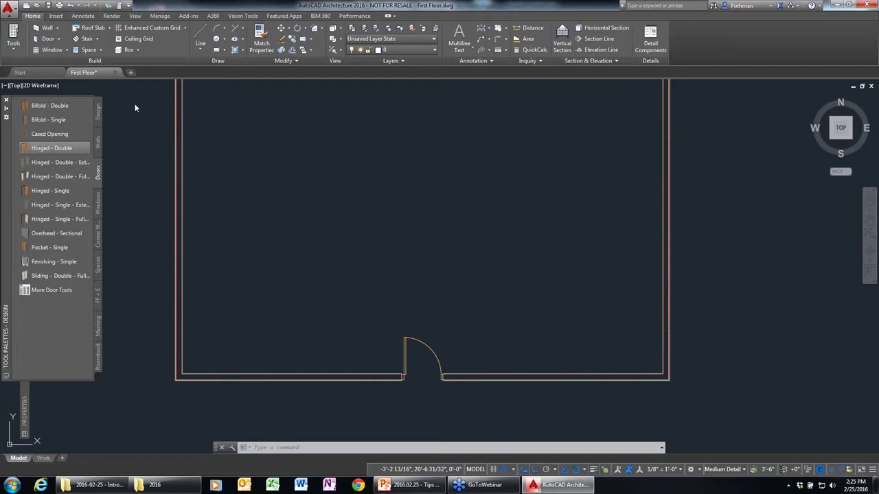
left_click(51, 50)
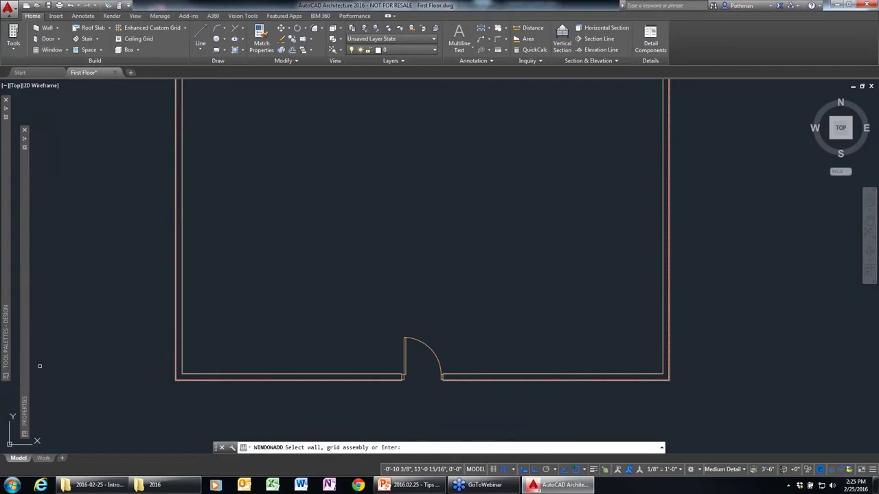
mouse_move(24, 357)
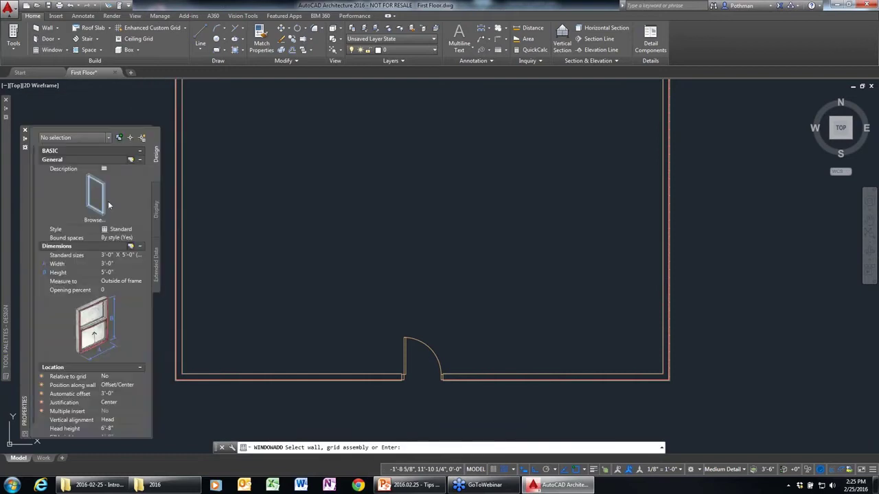
left_click(136, 230)
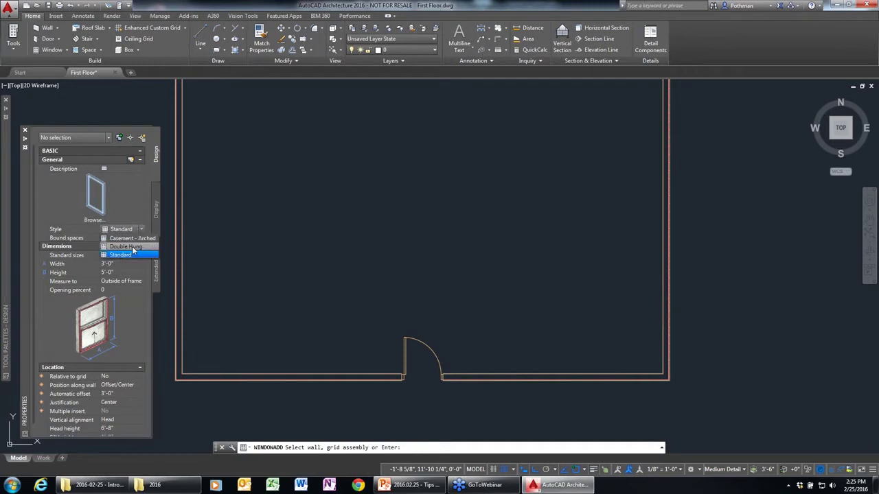
left_click(131, 247)
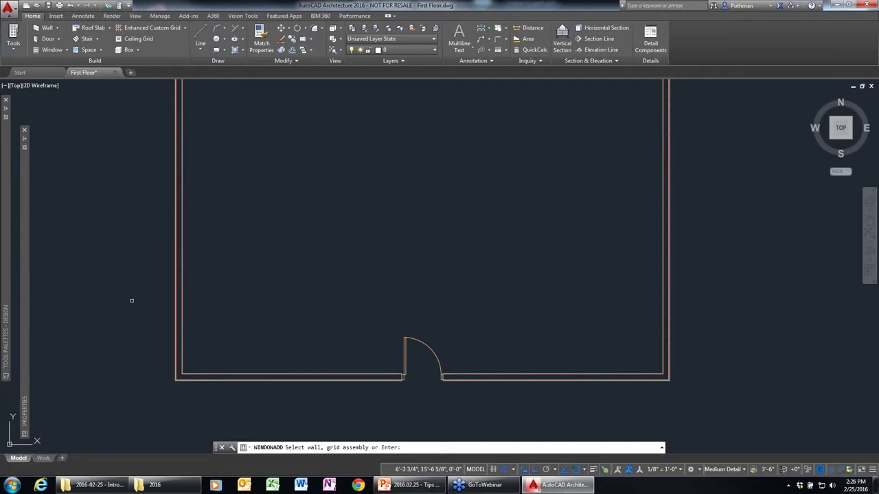
mouse_move(24, 248)
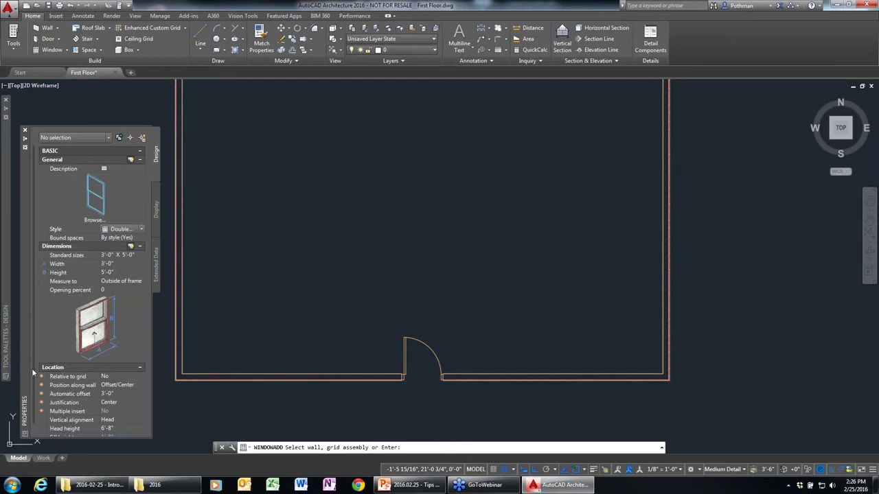
scroll(31, 388, "down", 1)
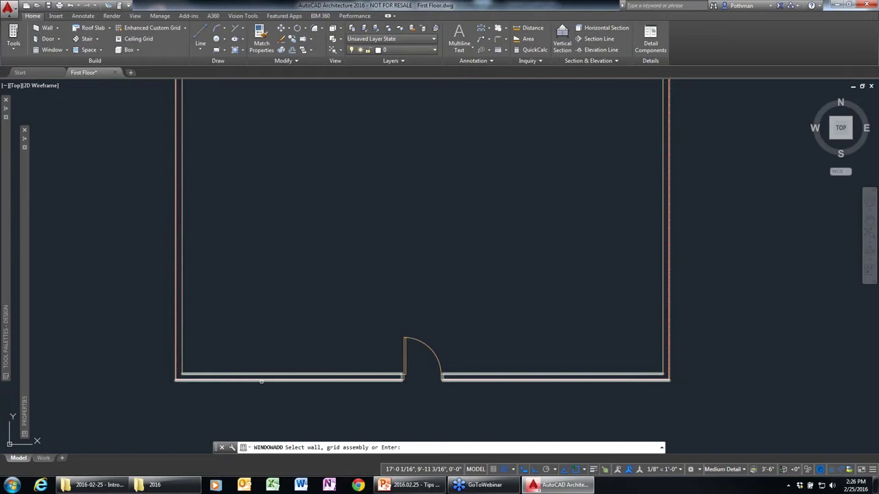
Insert four Double Hung windows in the south wall, two on each side of the door, offset 3'-0" from the corners and door
left_click(261, 381)
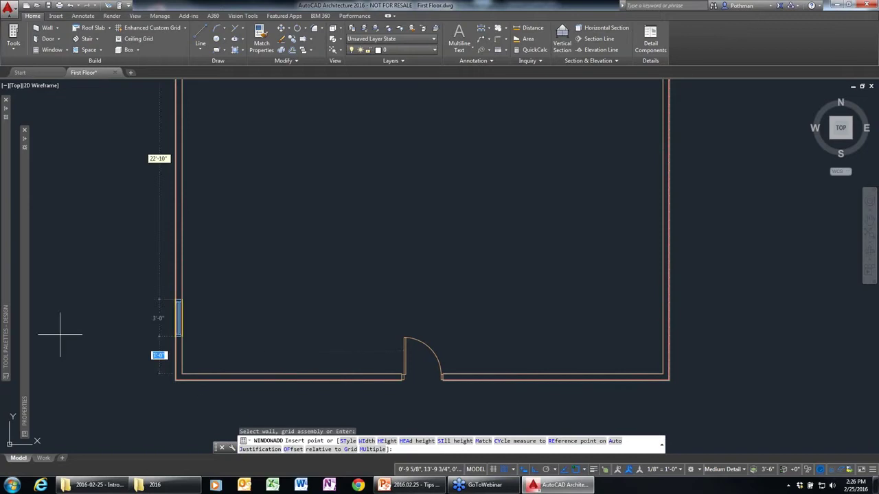
mouse_move(25, 416)
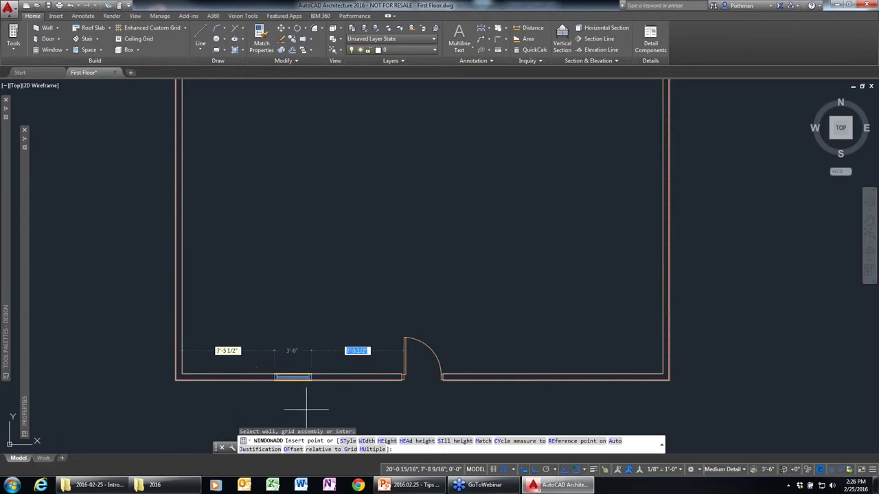
left_click(212, 396)
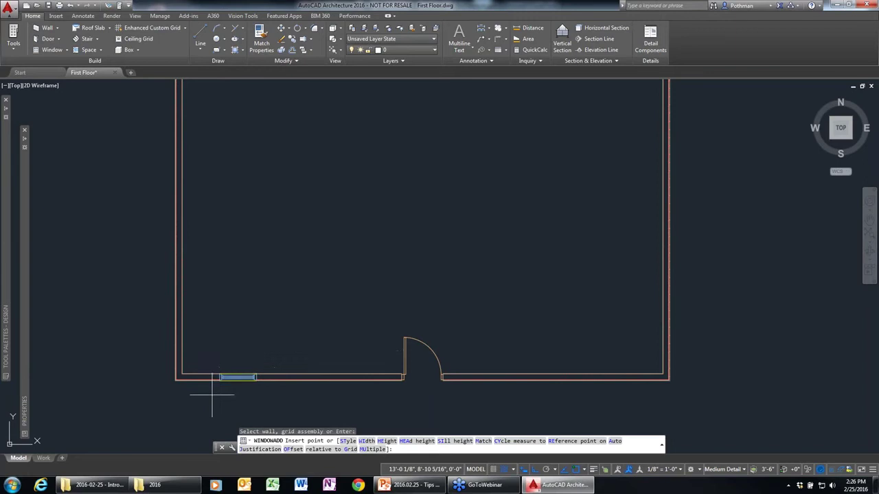
left_click(367, 410)
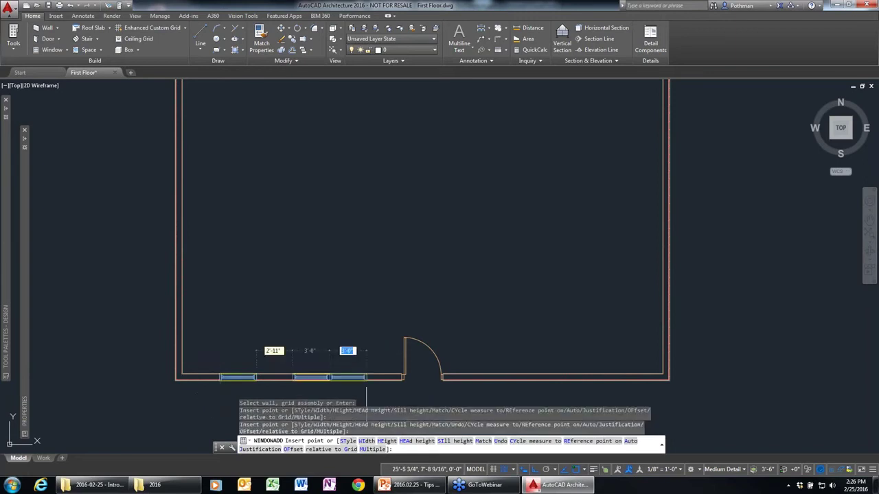
left_click(494, 377)
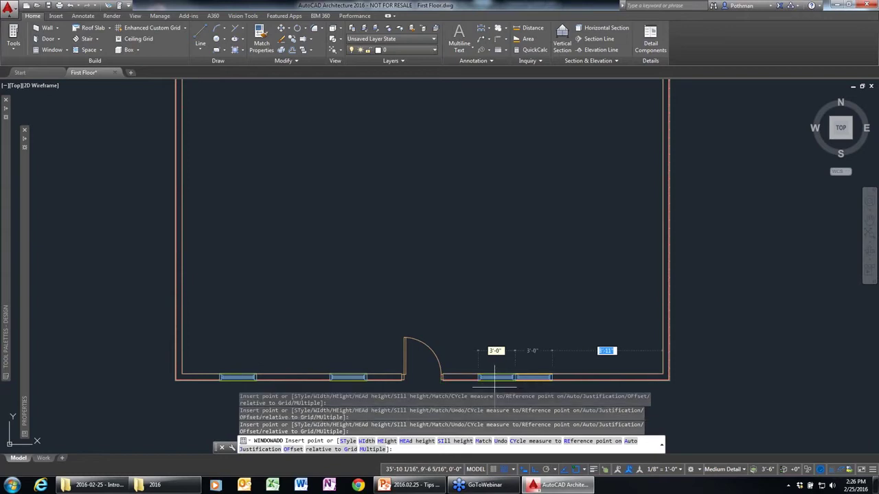
left_click(607, 378)
key("Escape")
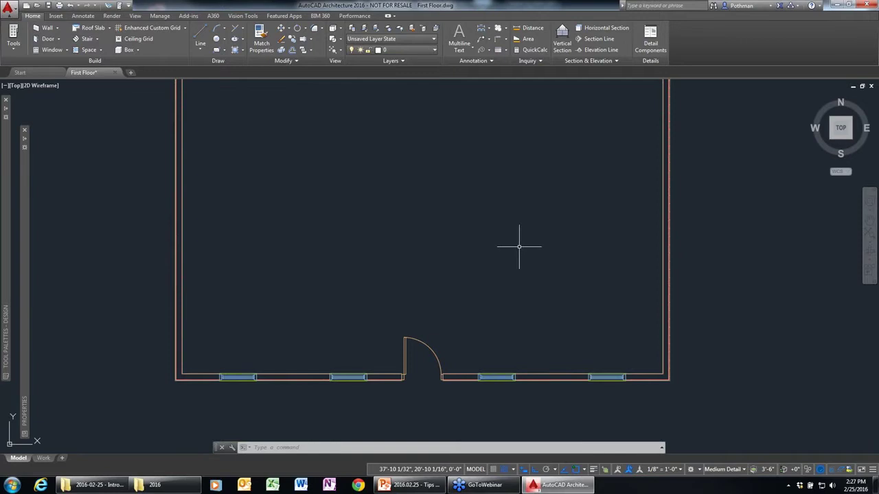
Begin adding another window based on the westernmost window in the south wall using Add Selected
scroll(473, 297, "down", 4)
scroll(369, 350, "up", 4)
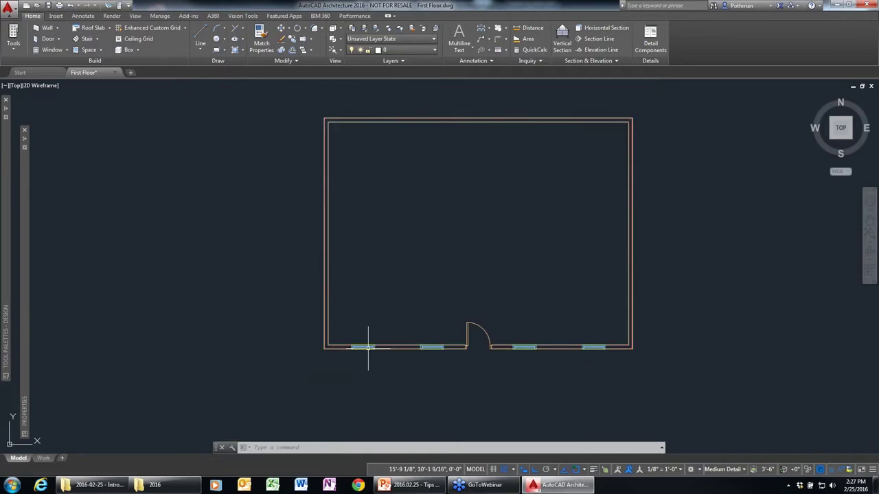
left_click(362, 346)
right_click(384, 291)
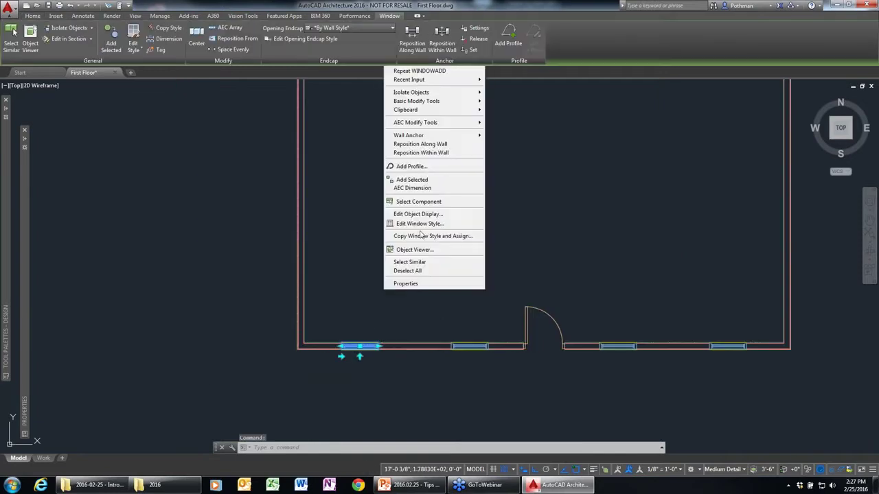
left_click(417, 180)
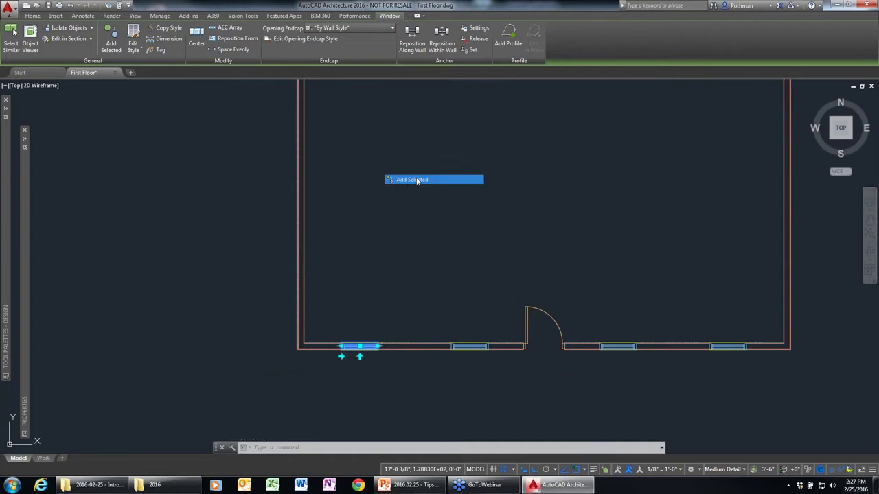
mouse_move(470, 195)
middle_mouse_down()
mouse_move(376, 238)
mouse_move(344, 291)
middle_mouse_up()
scroll(345, 291, "up", 2)
scroll(345, 291, "down", 5)
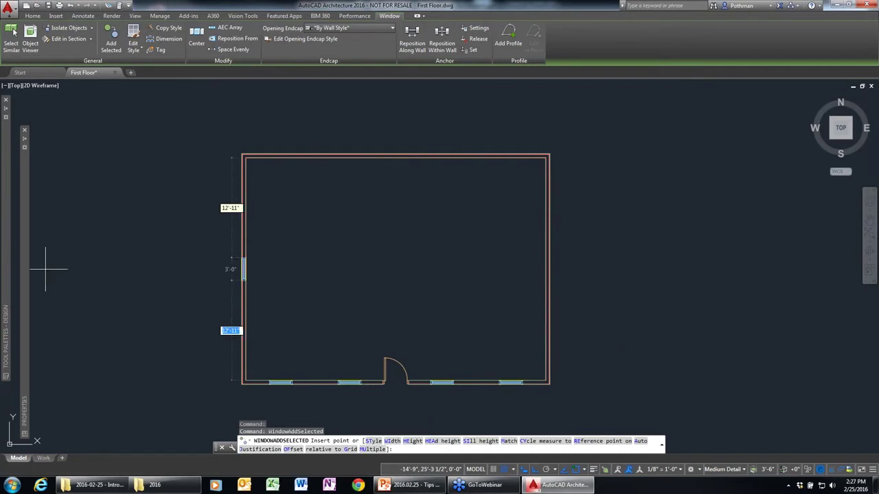
Set the new window's height to 3' and insert it at the middle of the north wall
mouse_move(26, 273)
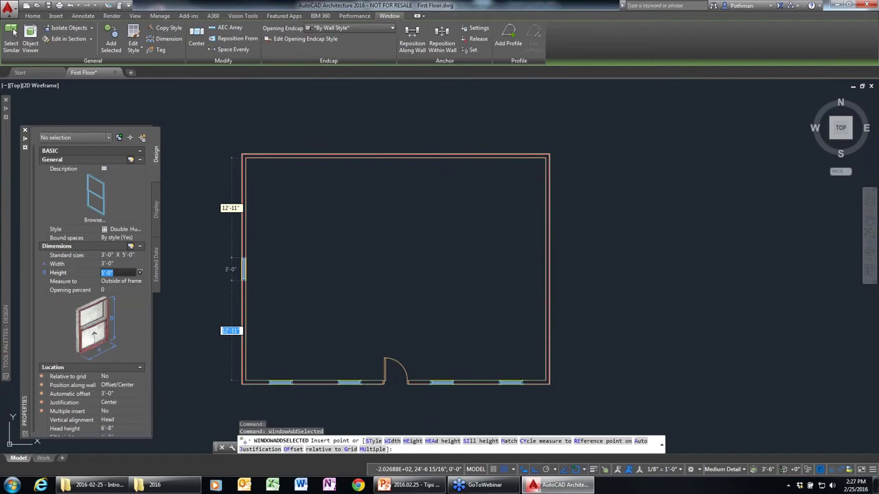
left_click(140, 274)
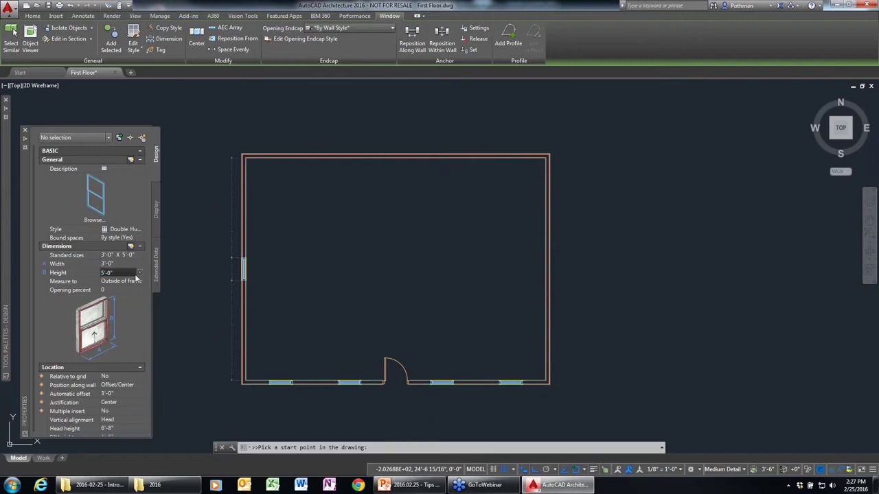
left_click(127, 272)
left_click_drag(130, 273, 101, 273)
type("3'")
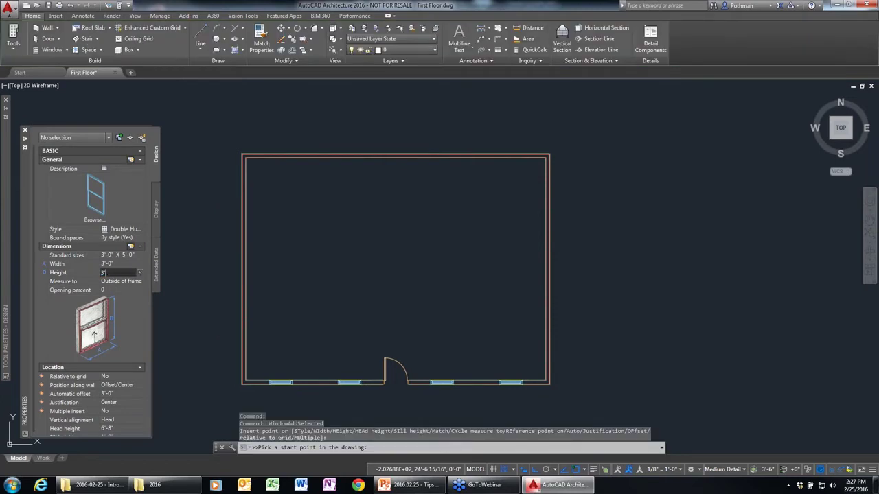
key("Return")
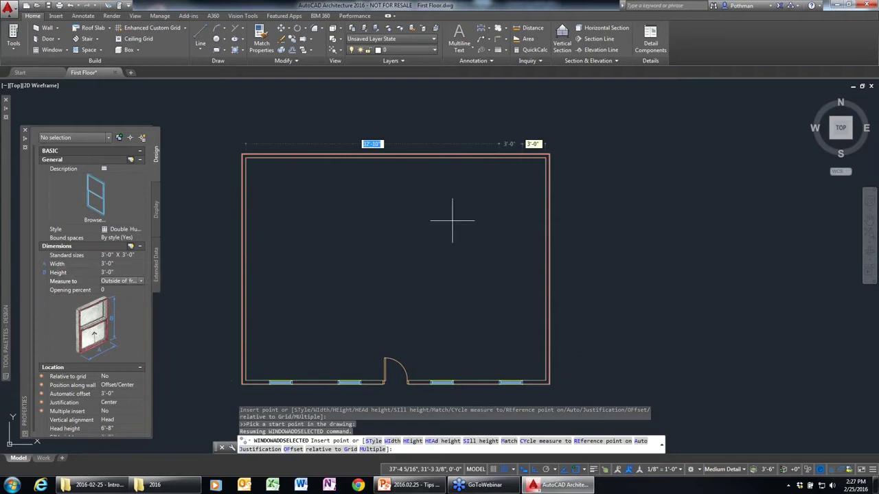
left_click(394, 169)
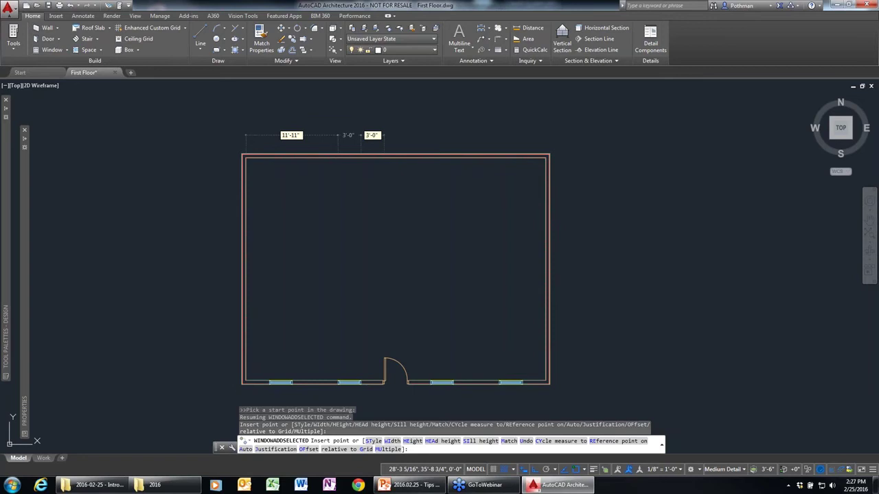
key("Escape")
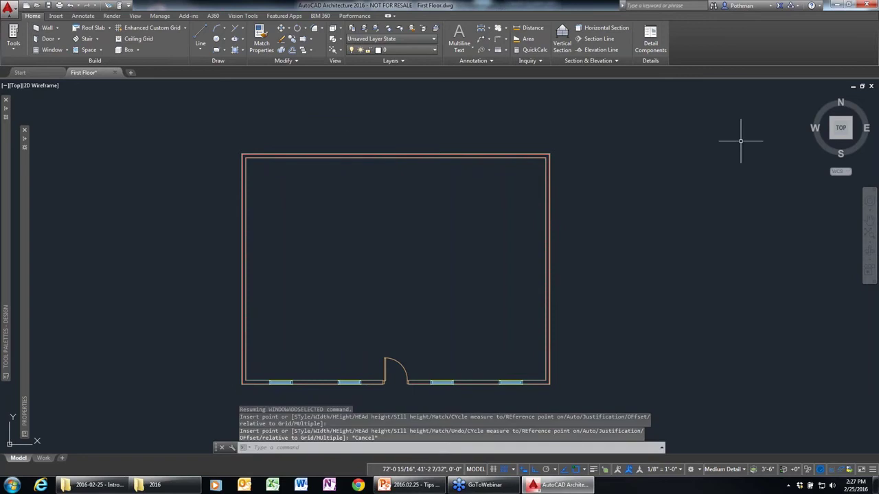
Switch to the southeast isometric view and flip the window just east of the door between outside and inside, leaving it deselected
left_click(851, 138)
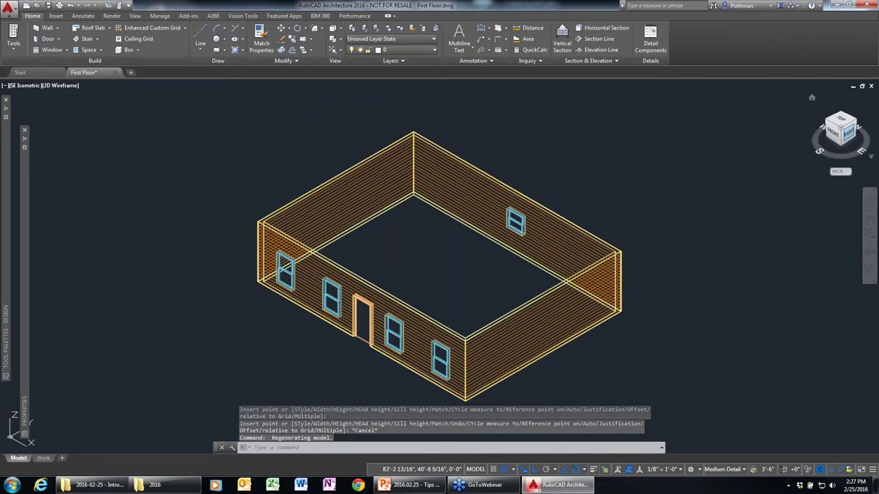
scroll(438, 314, "up", 4)
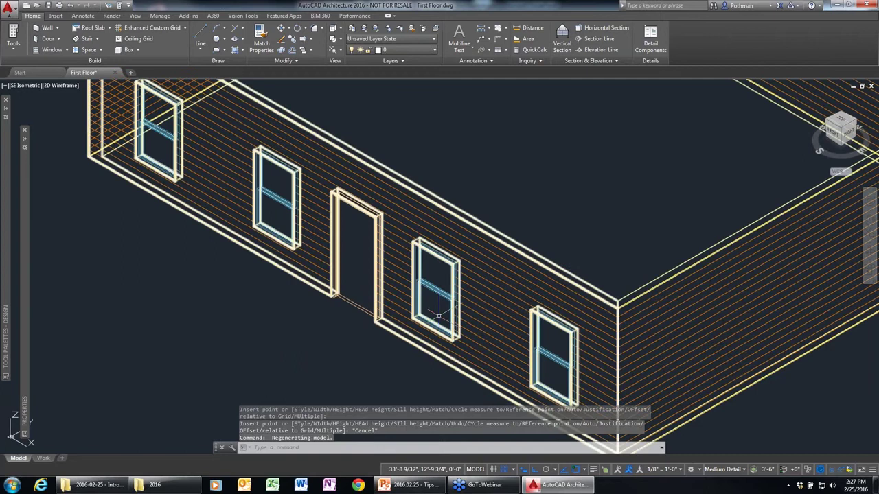
scroll(438, 315, "up", 2)
left_click(466, 313)
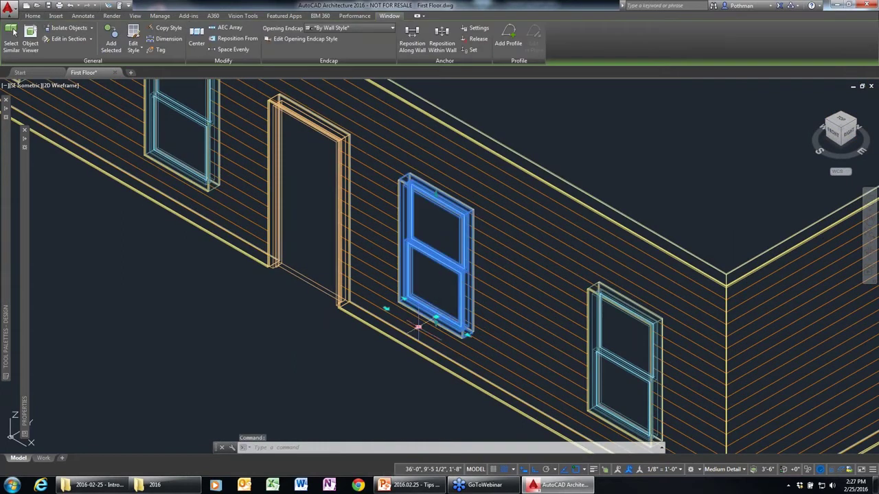
left_click(418, 327)
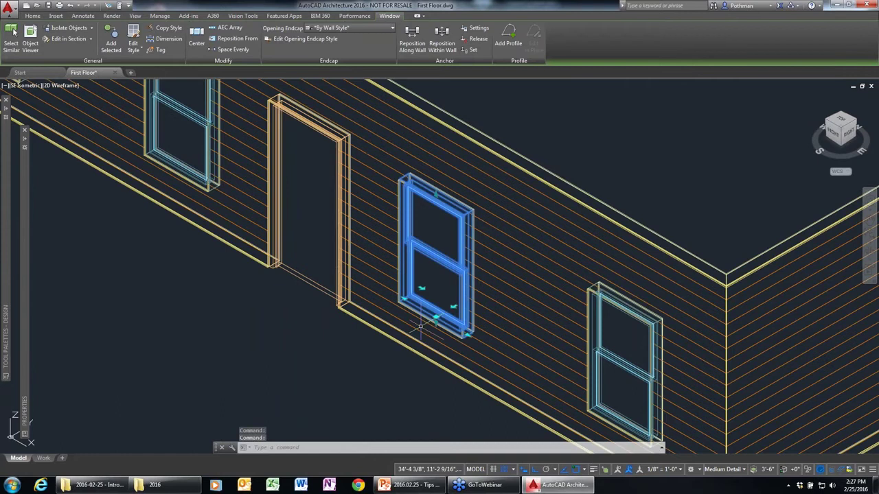
key("Escape")
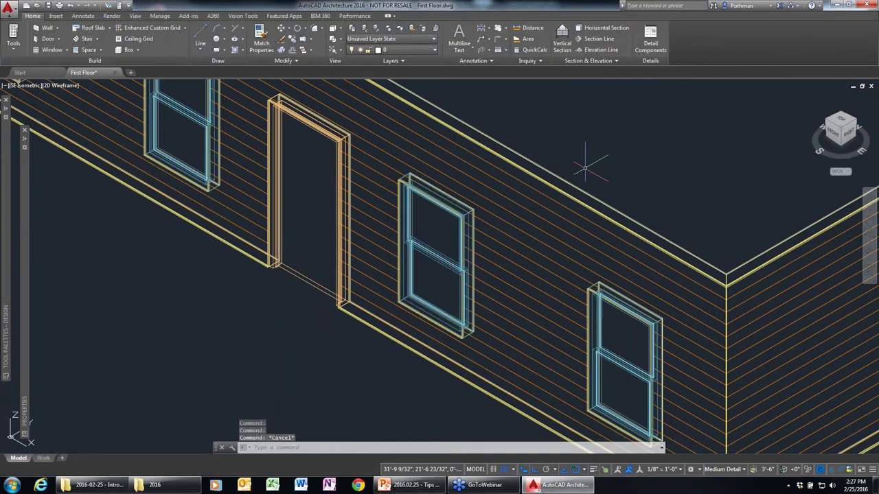
Change the south wall door's style to Hinged - Single - Exterior Panel and deselect it
scroll(582, 175, "down", 3)
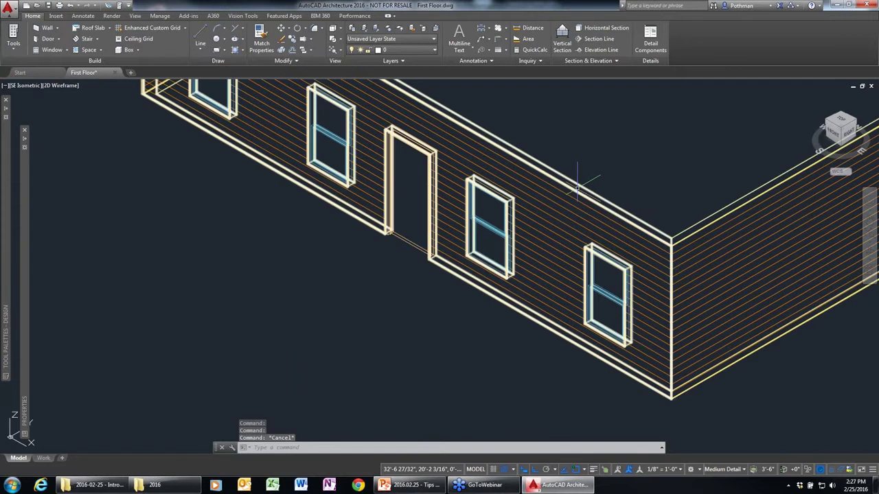
middle_click(577, 188)
middle_click(576, 188)
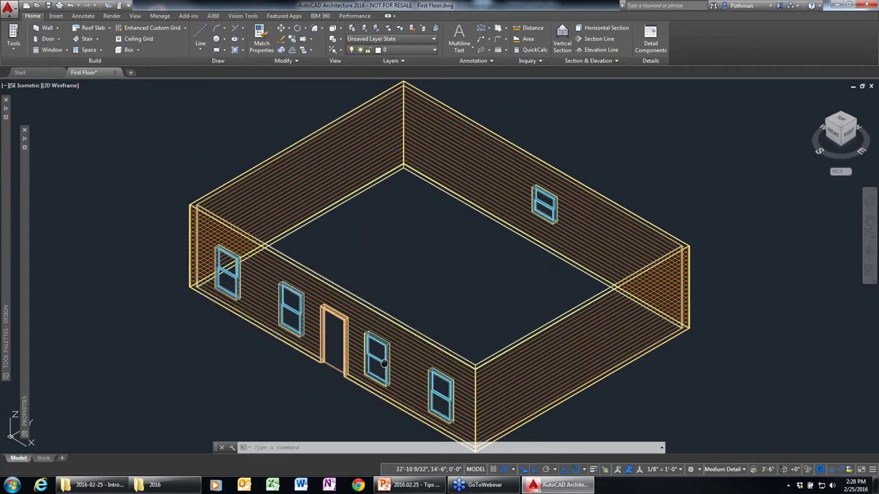
middle_click_drag(384, 363, 433, 277, "shift")
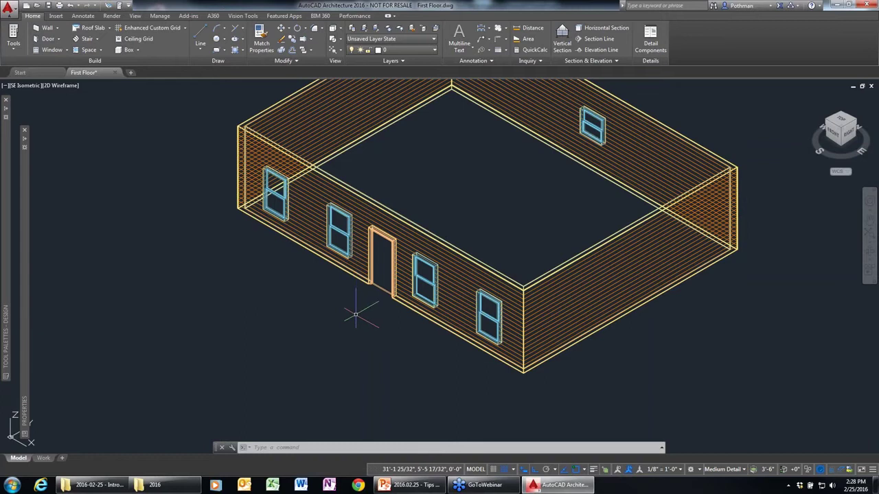
scroll(409, 298, "up", 4)
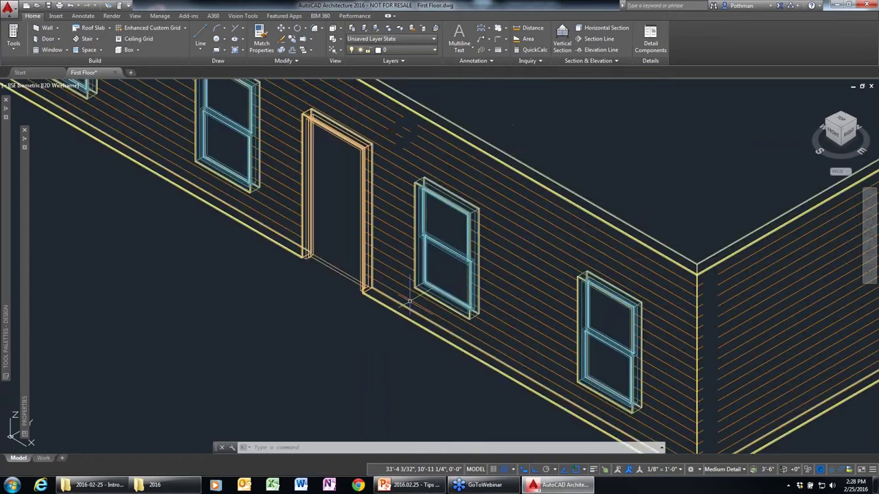
left_click(334, 273)
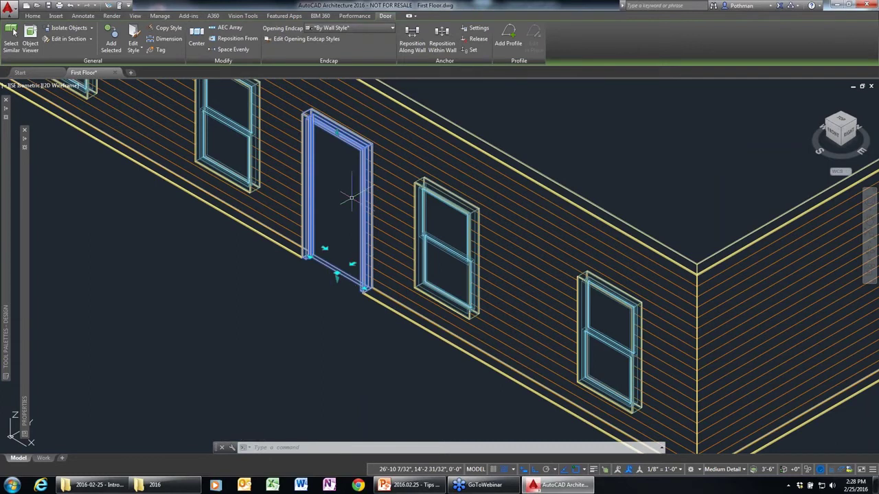
mouse_move(18, 270)
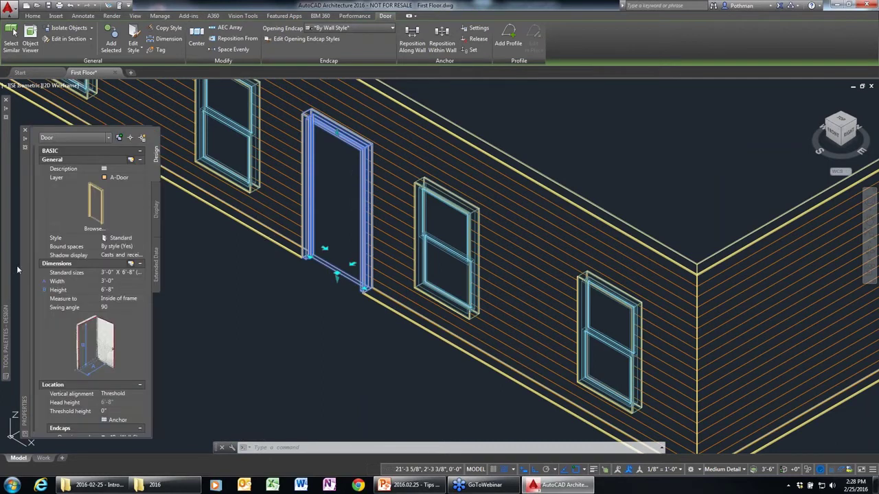
left_click(140, 238)
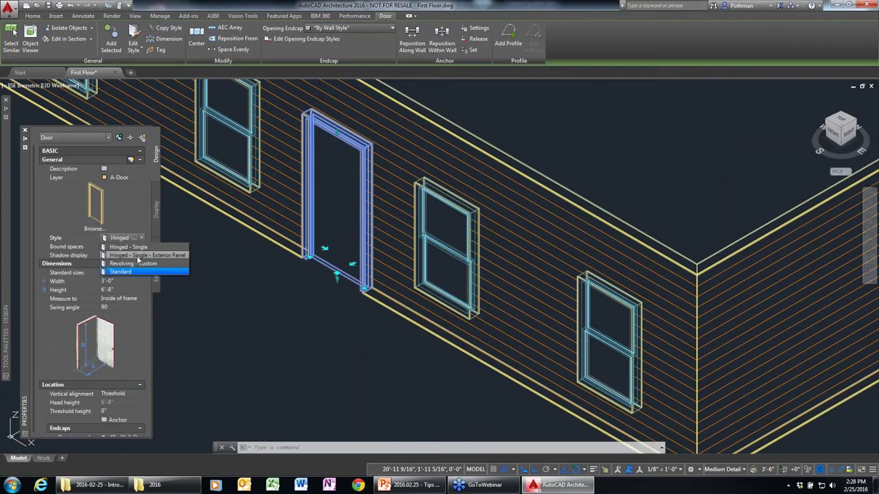
left_click(138, 259)
key("Escape")
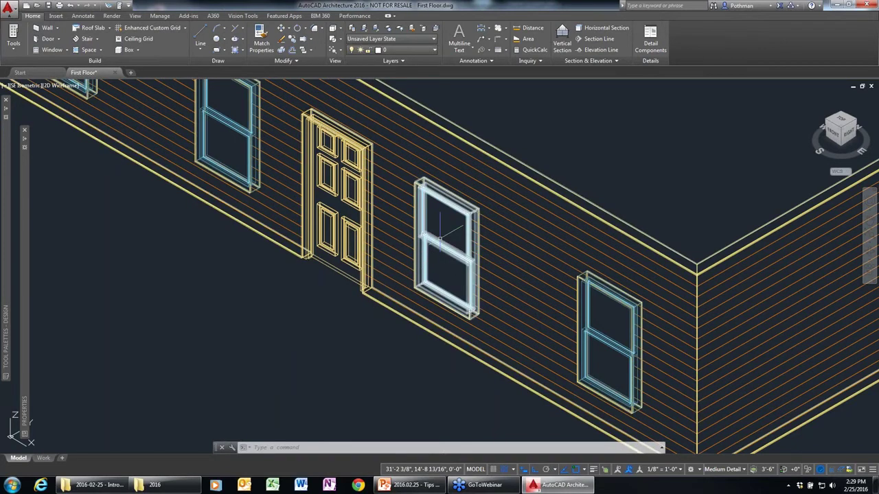
Add a muntins block to the Double Hung window style's Model display, applied to all other panes, with a 1/2" muntin width
left_click(442, 236)
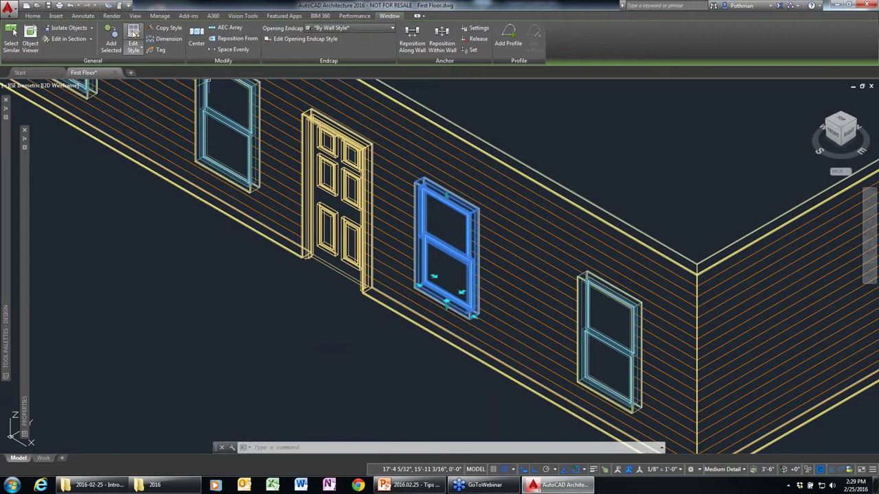
left_click(134, 34)
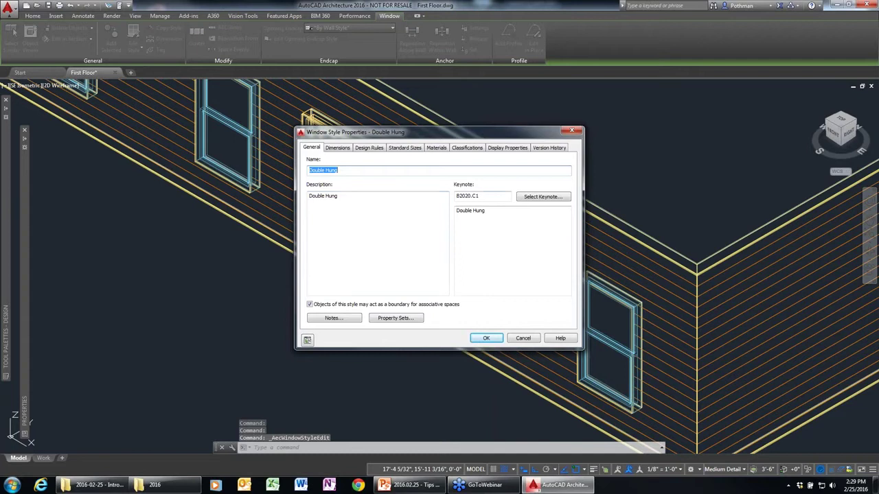
left_click(507, 147)
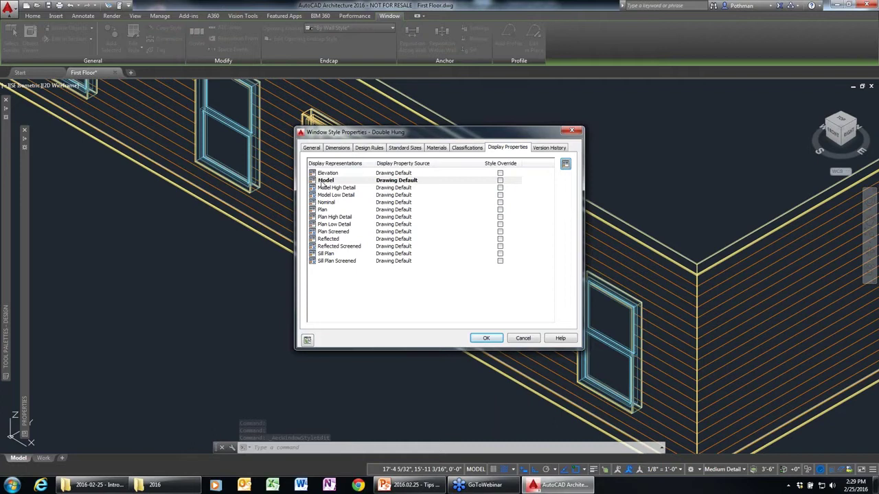
double_click(320, 181)
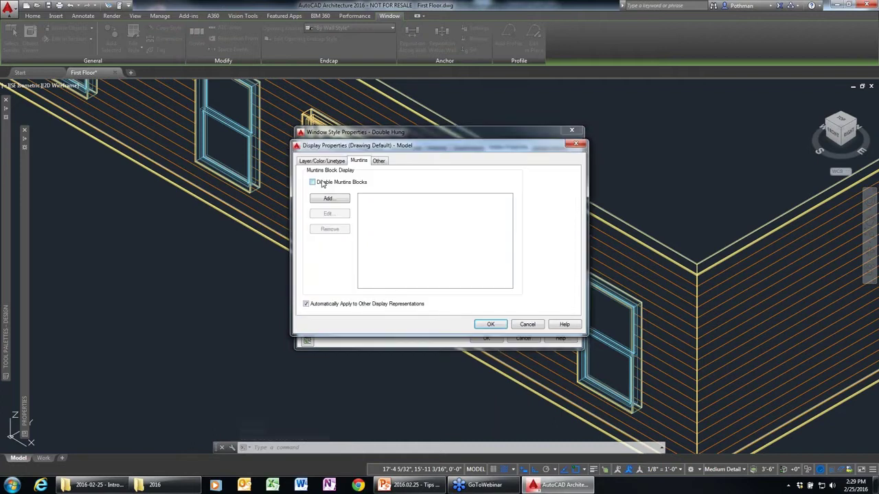
left_click(329, 198)
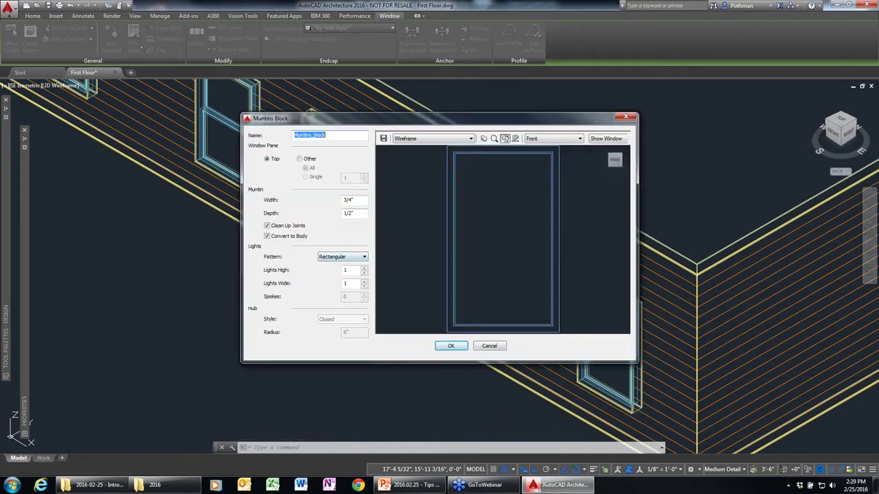
double_click(365, 200)
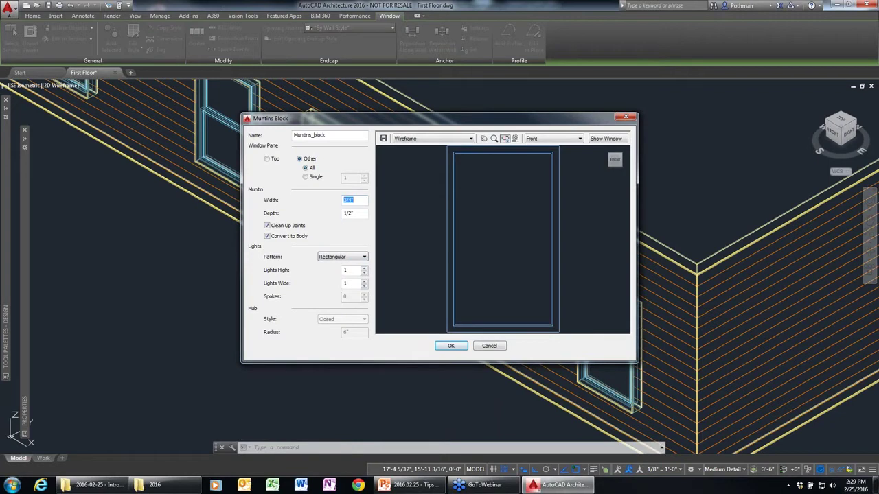
type("1")
key("Tab")
Set the rectangular muntin pattern to 3 lights high and 3 lights wide, then apply the window style changes and deselect the window
left_click(364, 268)
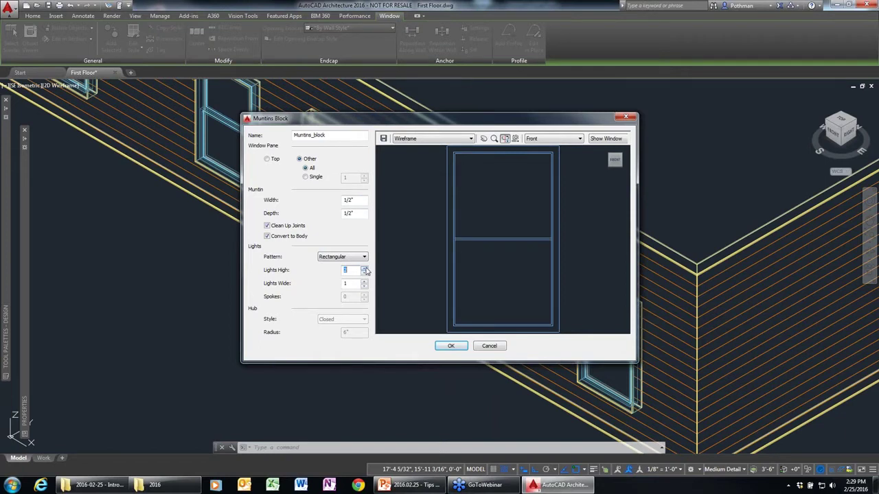
left_click(364, 268)
left_click(364, 281)
left_click(364, 282)
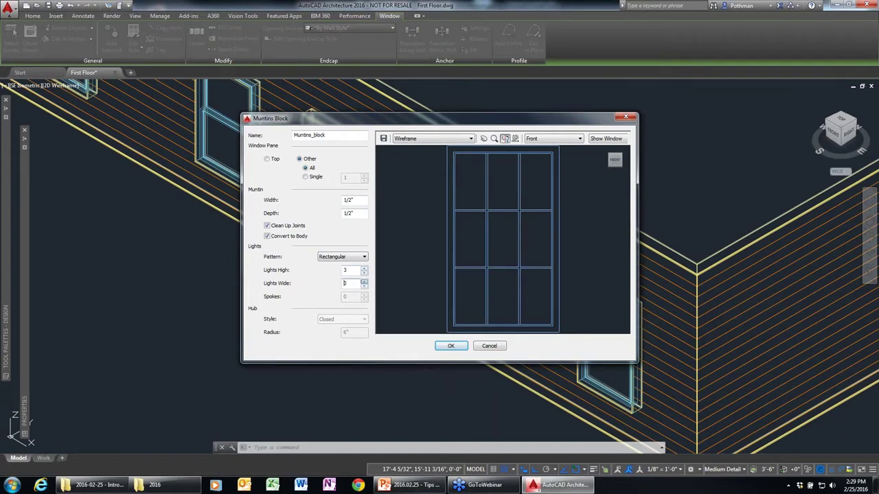
left_click(450, 347)
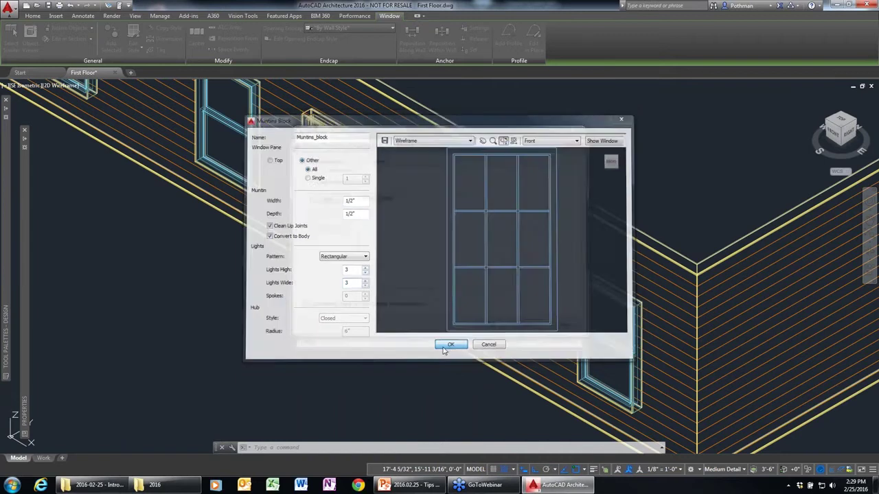
left_click(496, 325)
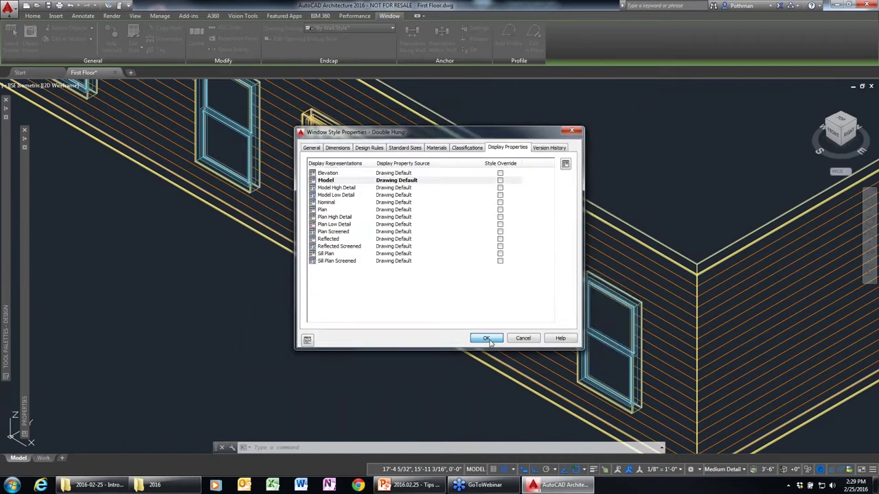
left_click(486, 338)
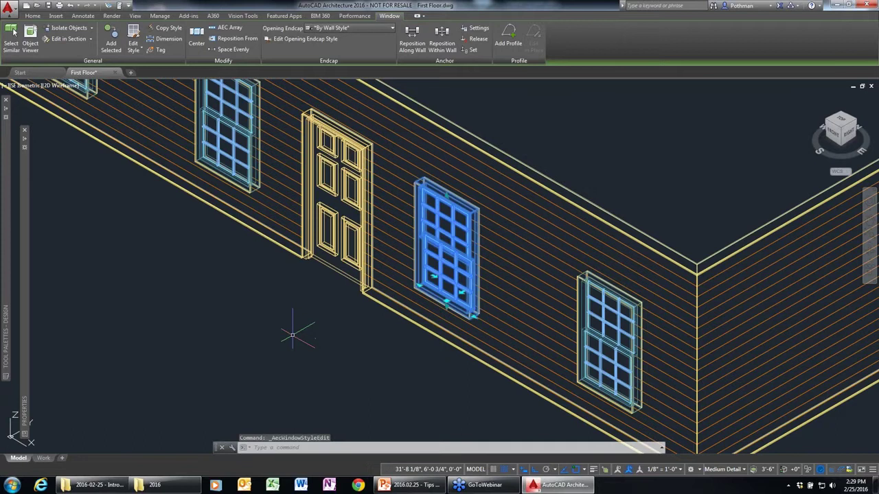
key("Escape")
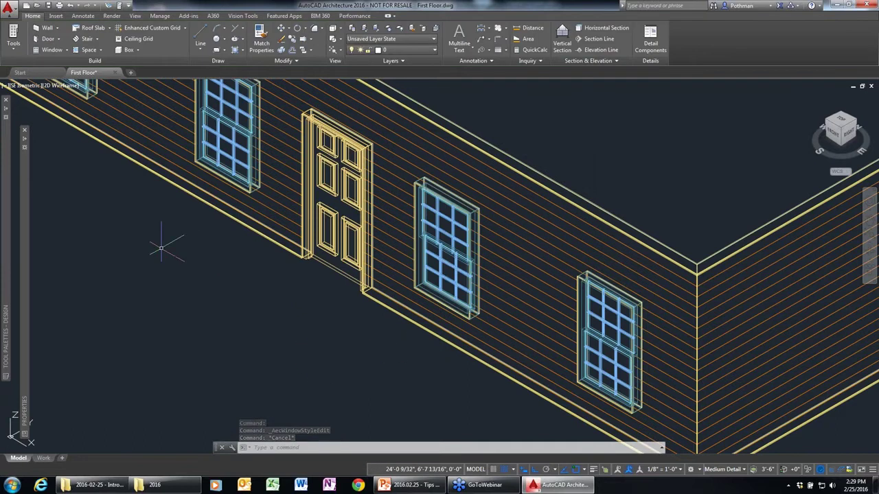
Switch from the isometric view to the plan view, showing the entire wall layout
middle_click_drag(178, 265, 260, 351)
scroll(254, 344, "up", 2)
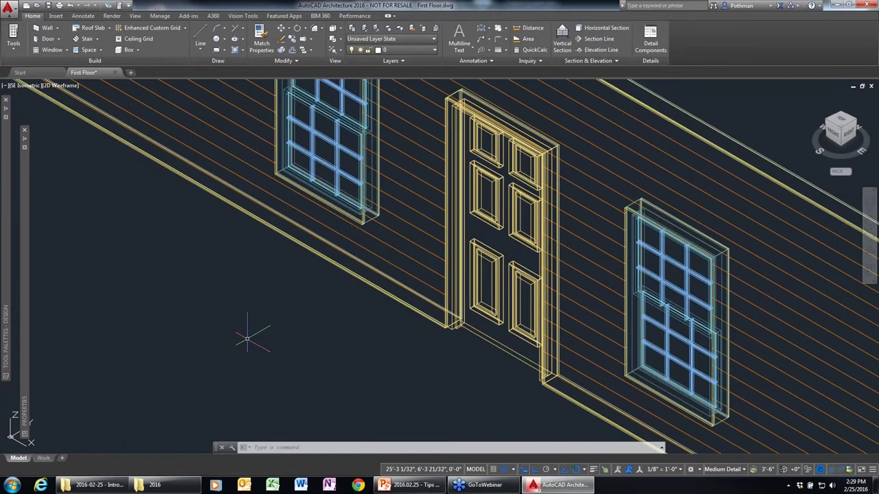
scroll(248, 339, "down", 3)
type("plan")
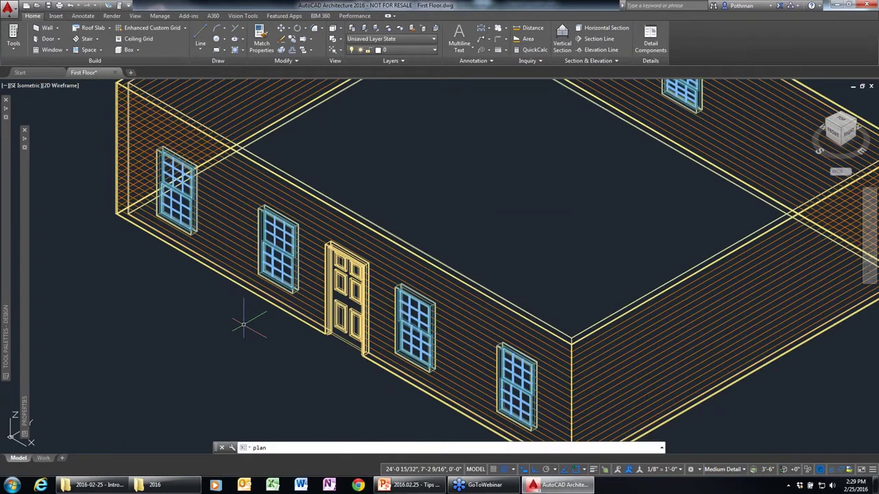
key("Return")
key("Return")
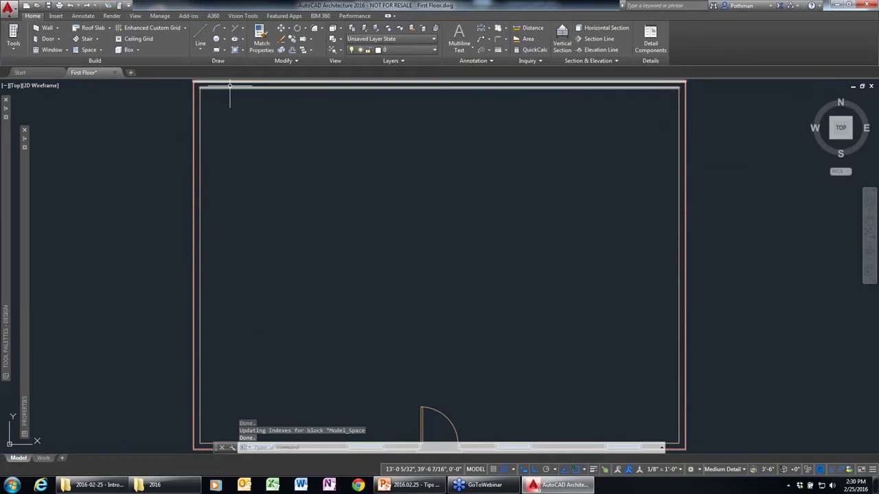
scroll(263, 217, "down", 2)
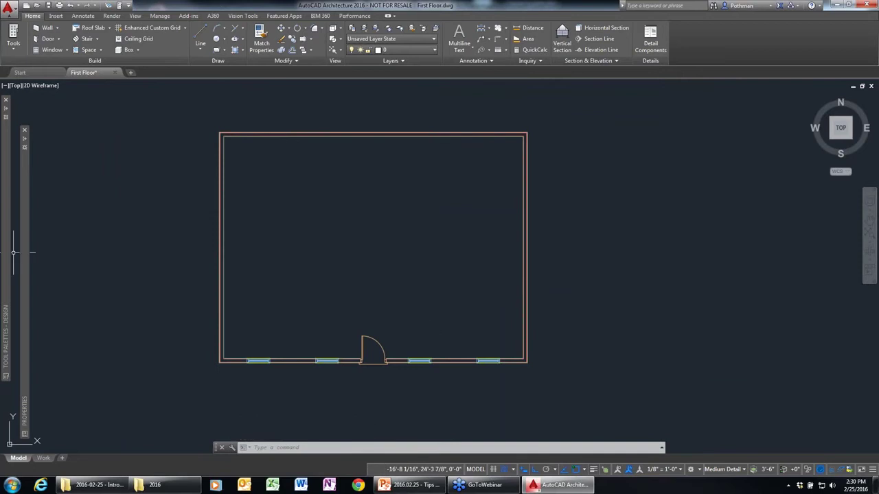
Add a straight flight of multi-landing stairs starting just inside the door and running north toward the far wall
mouse_move(5, 254)
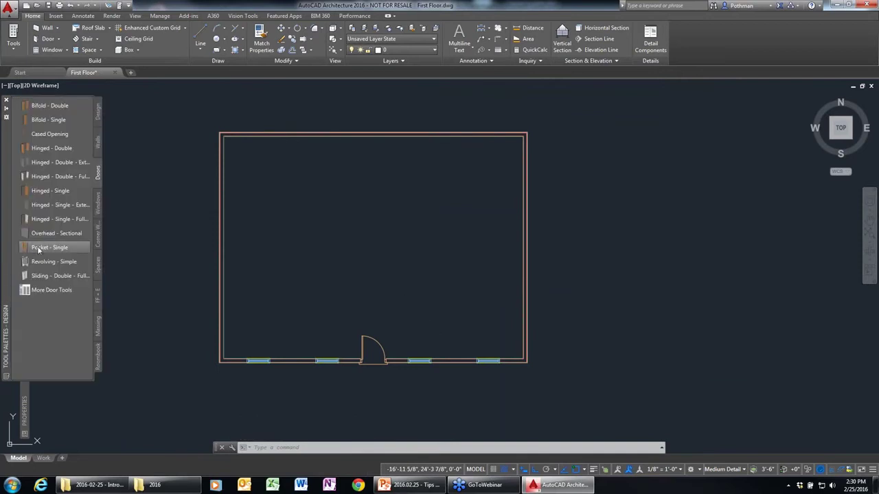
left_click(96, 119)
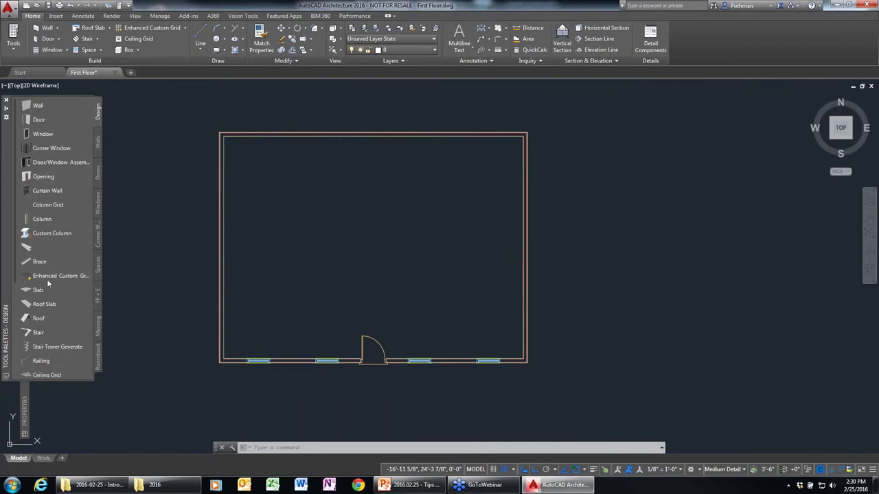
left_click(27, 333)
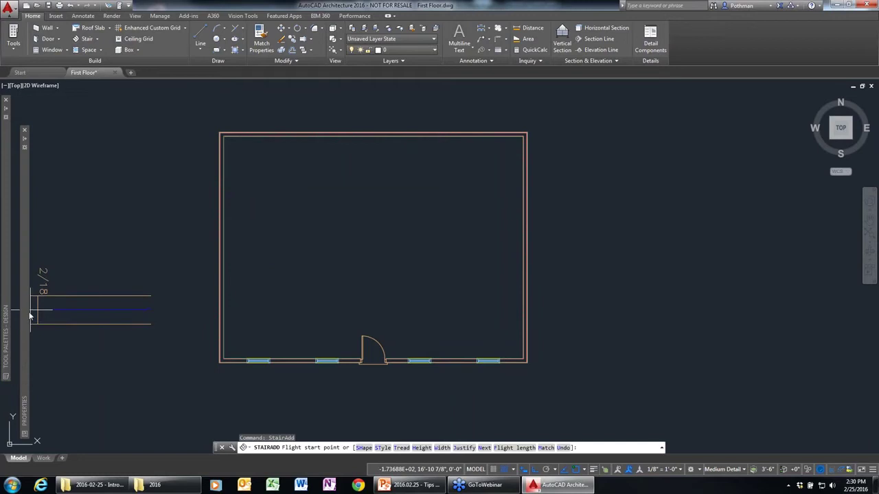
mouse_move(26, 316)
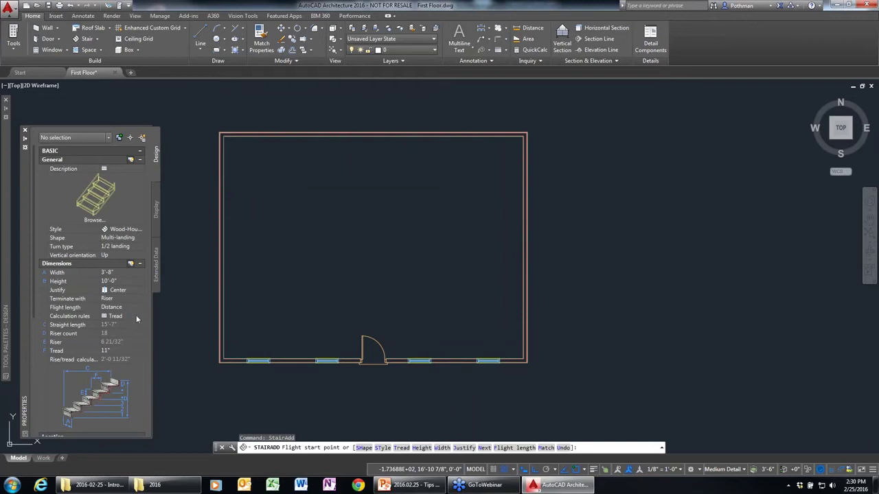
left_click(371, 319)
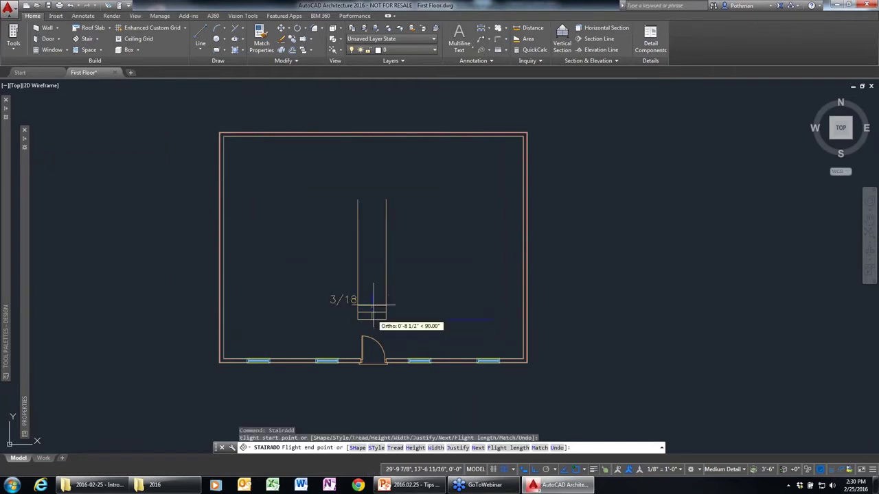
left_click(353, 149)
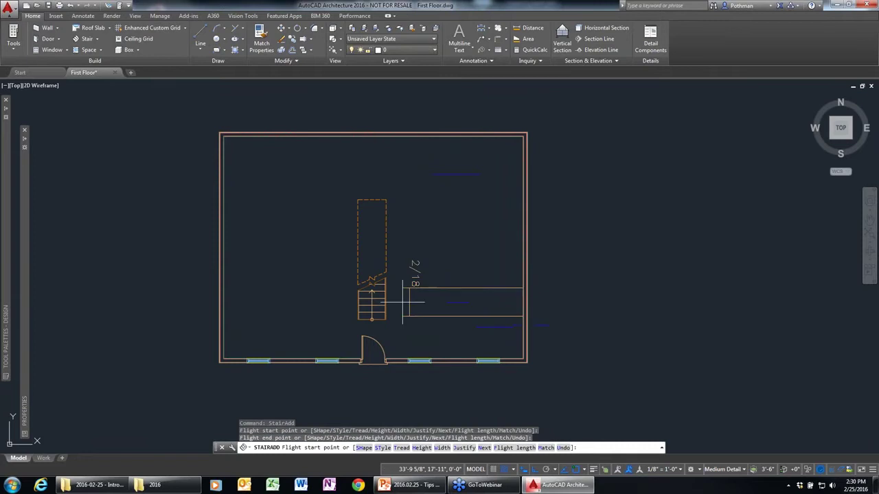
key("Escape")
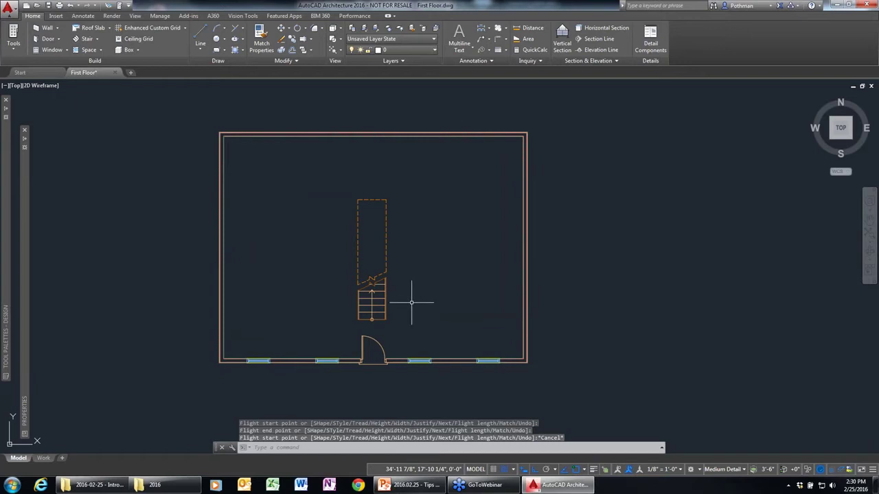
Split the model space into two side-by-side viewports using the VIEWPORTS command
scroll(411, 302, "up", 2)
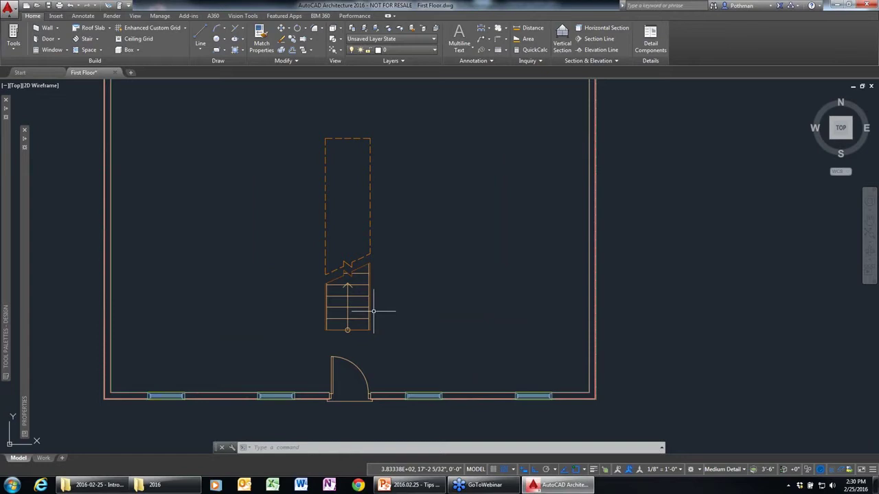
scroll(354, 261, "up", 1)
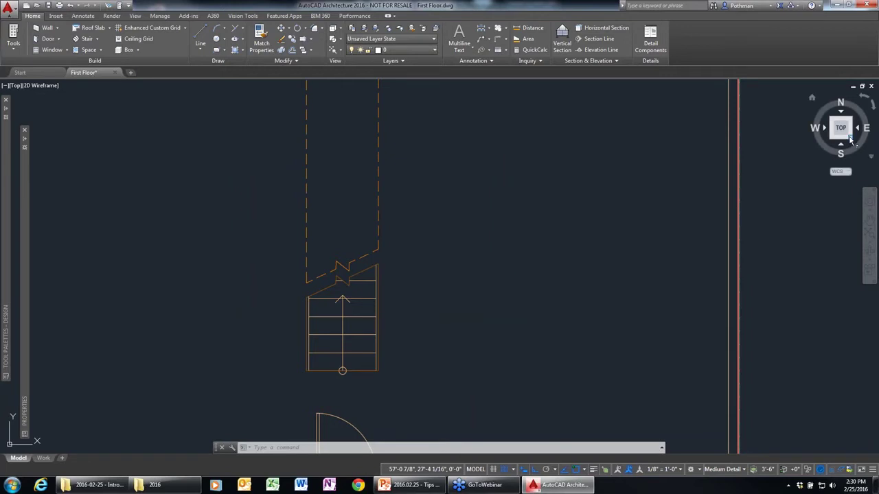
type("viewp")
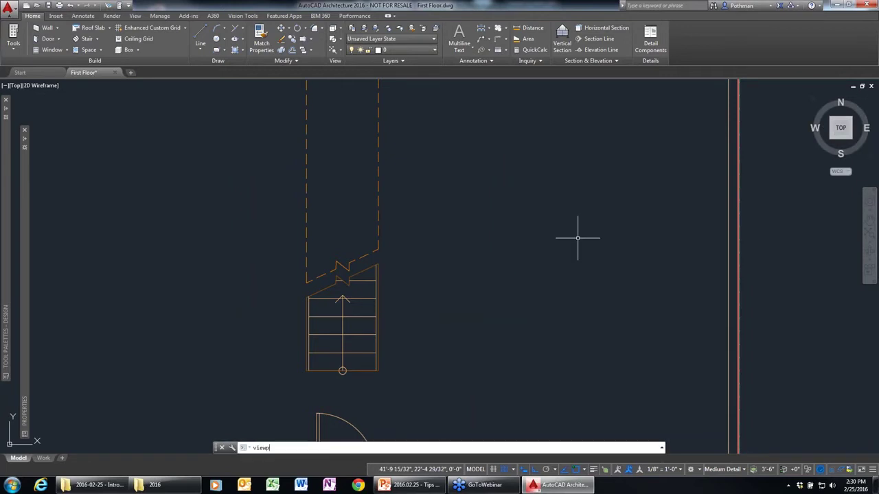
type("orts")
key("Return")
left_click(472, 334)
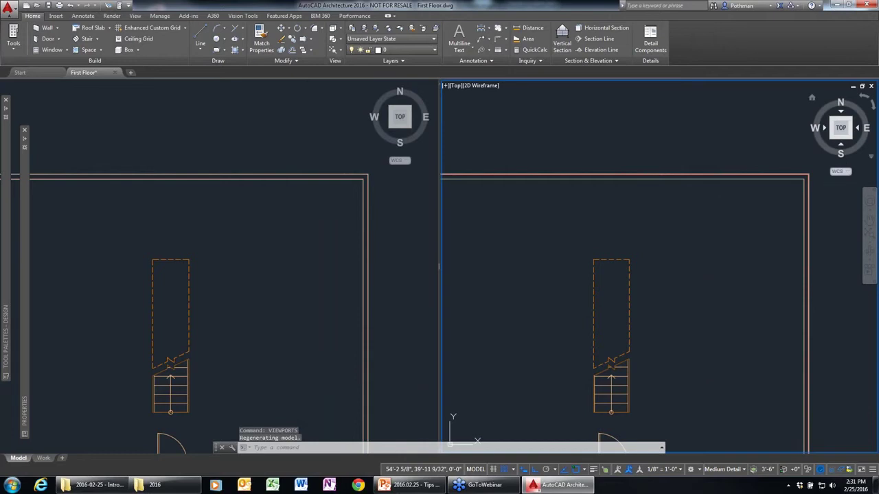
Show the model in SE Isometric view in one viewport and the whole floor plan in the other
left_click_drag(849, 137, 849, 138)
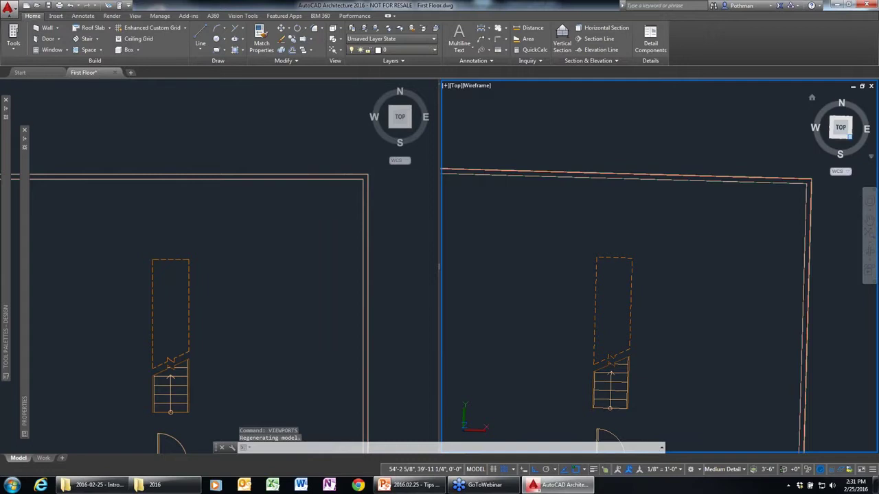
left_click(849, 136)
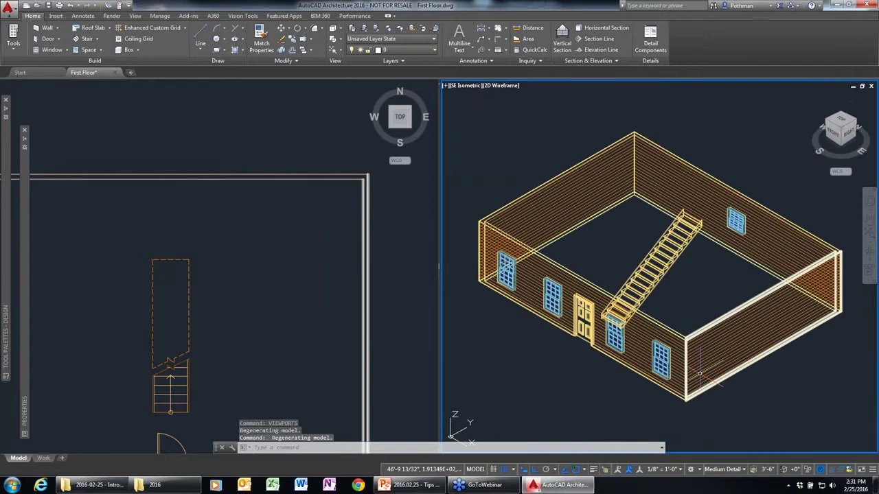
left_click(173, 407)
scroll(172, 407, "down", 2)
middle_click_drag(173, 407, 230, 313)
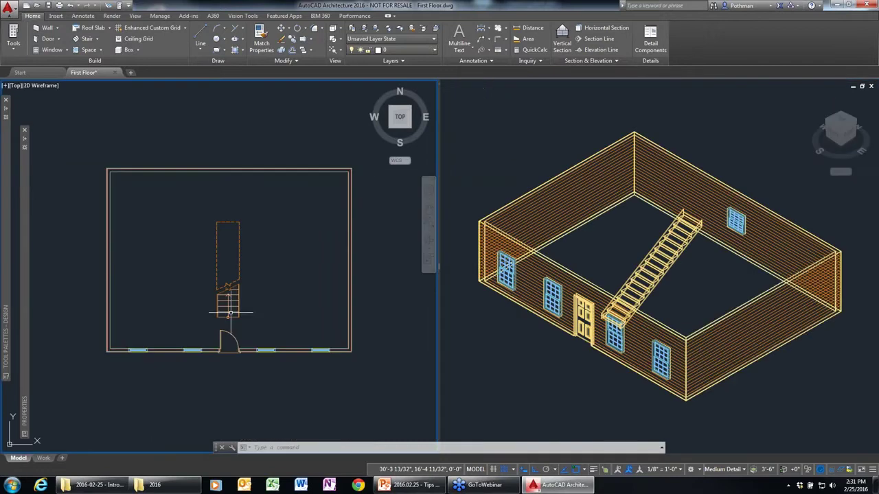
left_click(668, 273)
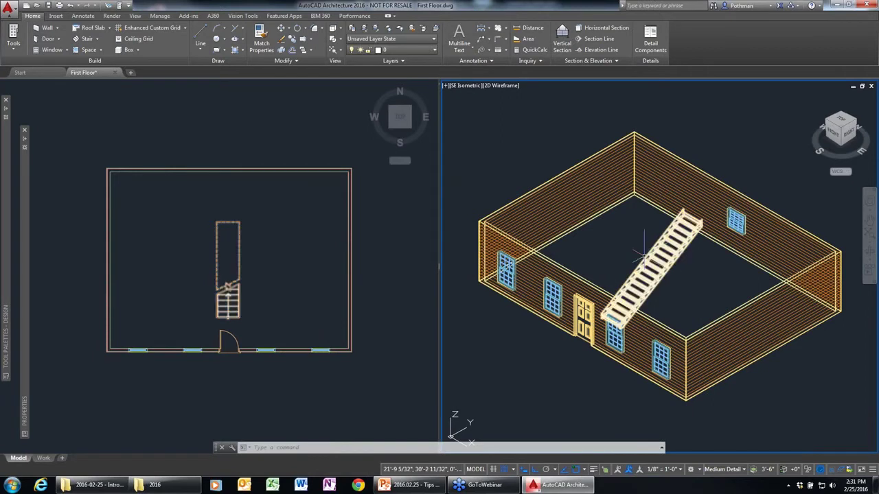
Browse the available stair styles from the content library drawings in the Styles Browser, then close it
left_click(13, 46)
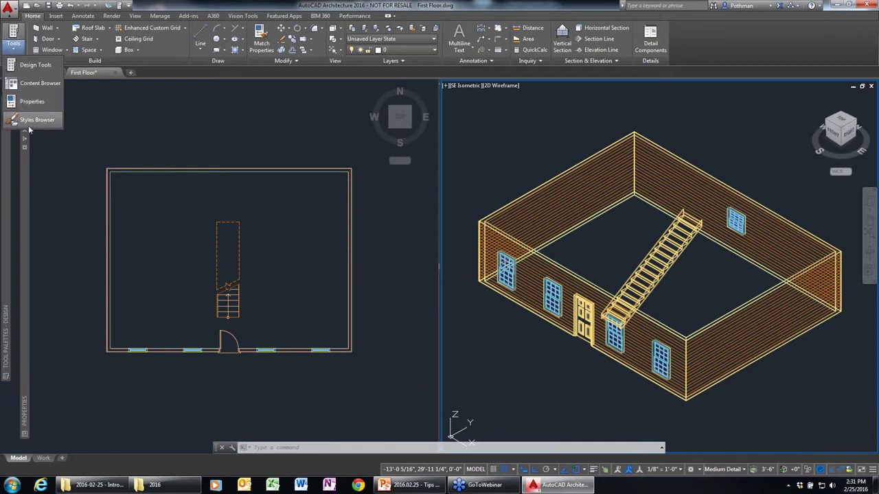
left_click(30, 122)
left_click(555, 66)
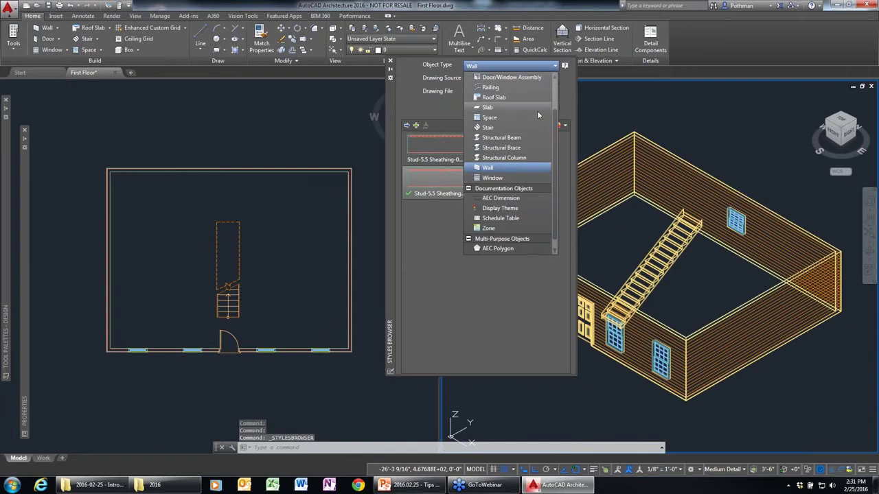
left_click(489, 127)
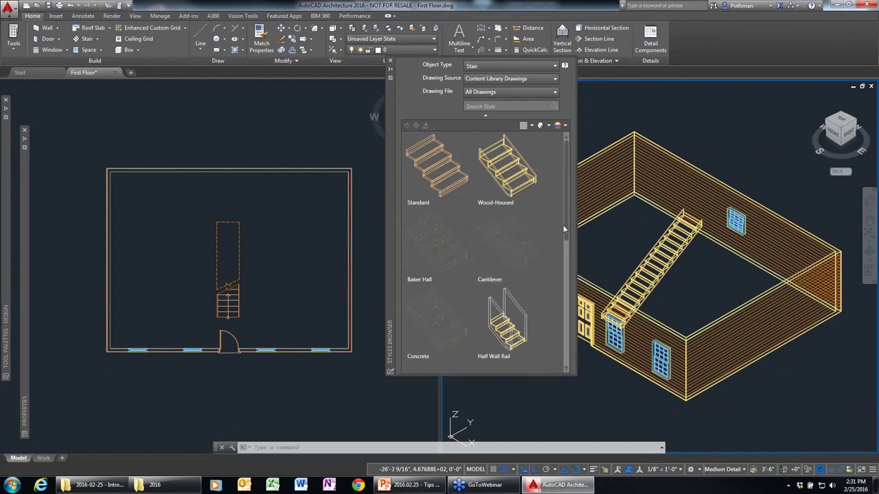
left_click_drag(564, 226, 565, 305)
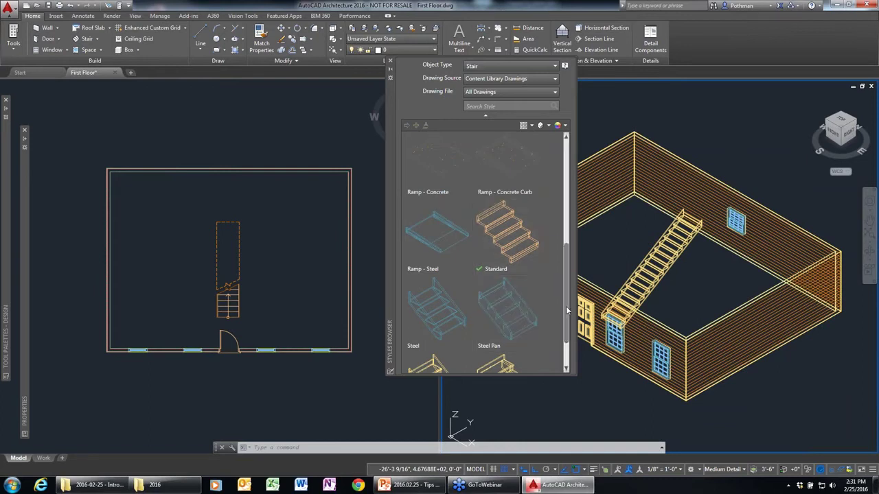
scroll(567, 349, "down", 1)
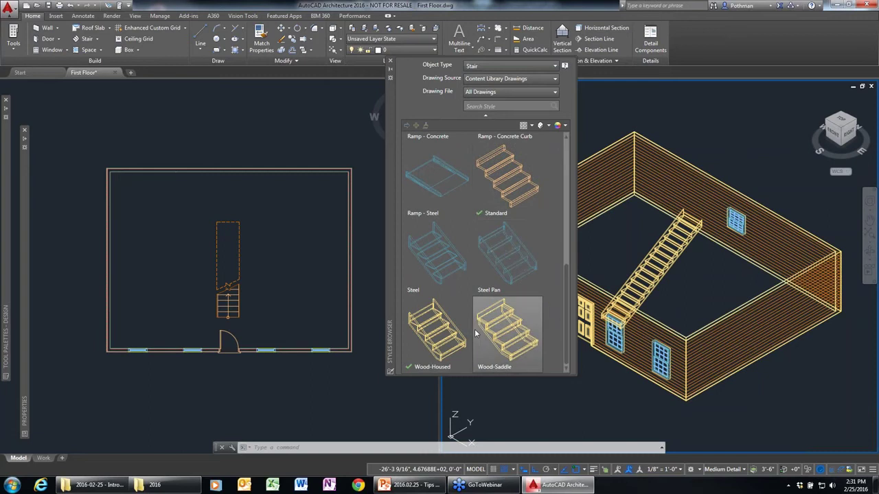
left_click(390, 63)
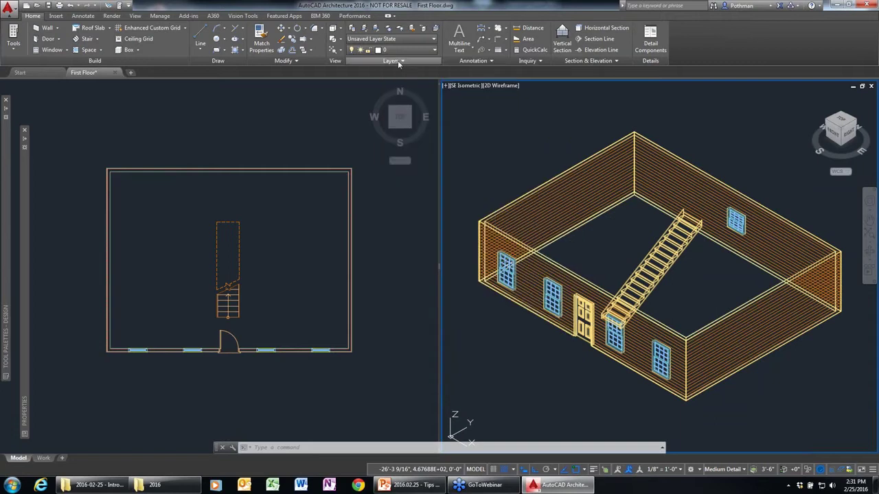
Add a railing attached to the east side of the stair with a 2" side offset
left_click(613, 316)
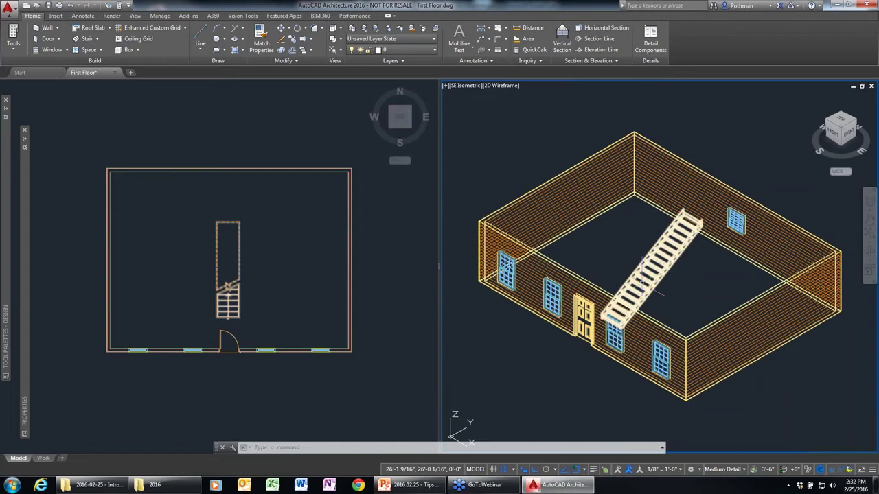
key("Escape")
left_click(507, 291)
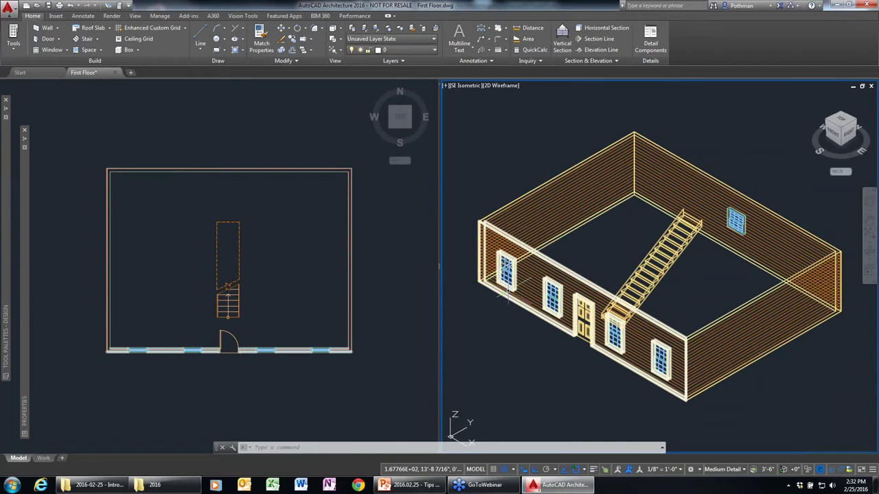
left_click(133, 232)
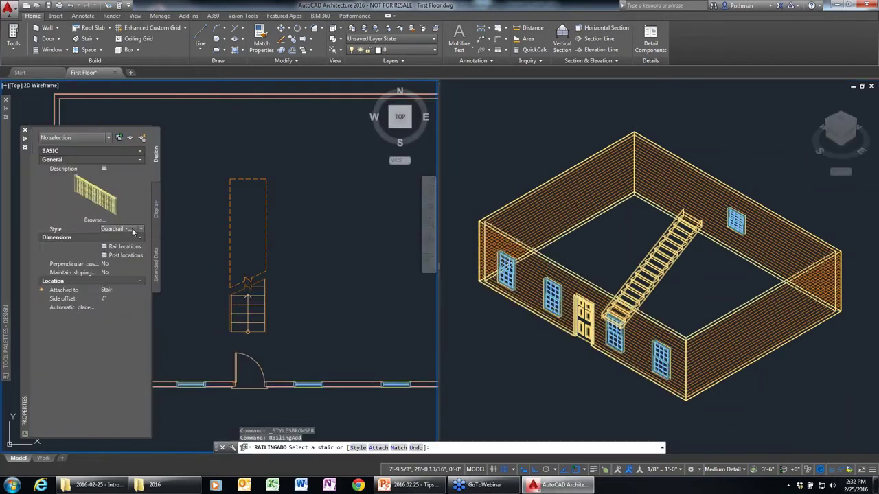
left_click(256, 289)
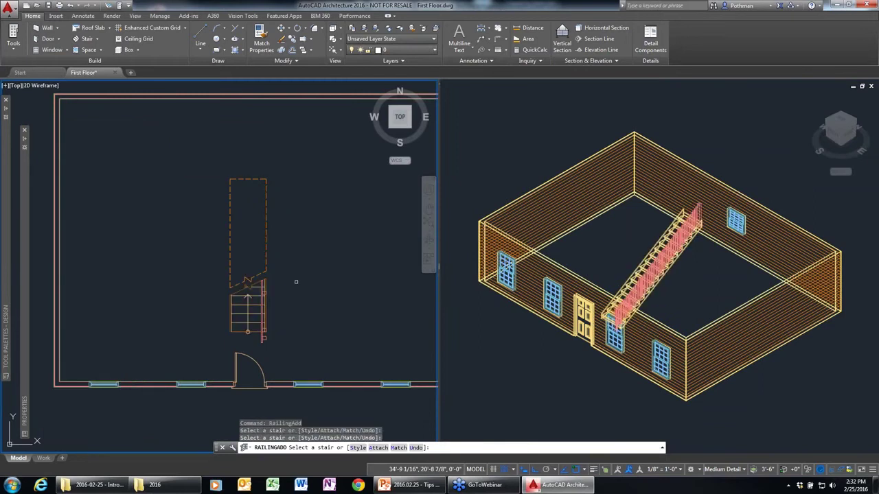
key("Escape")
Change the stair railing's style from Standard to the wood guardrail style, then deselect it
left_click(676, 276)
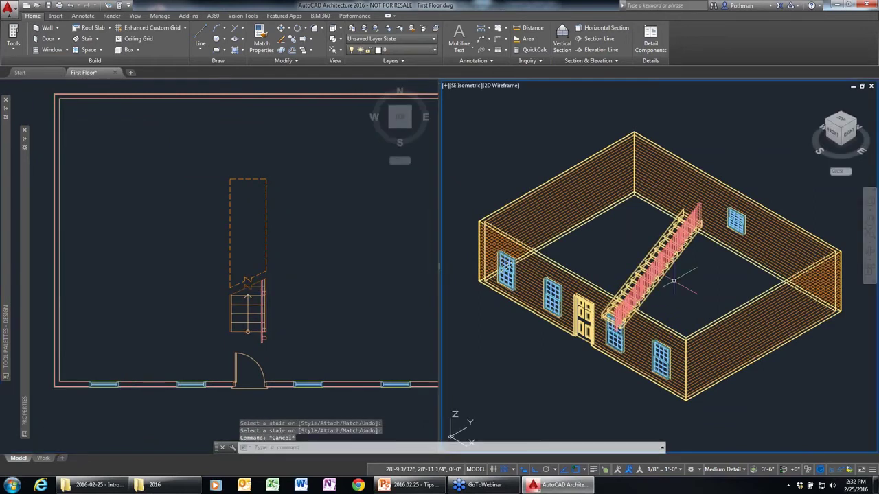
scroll(674, 280, "up", 5)
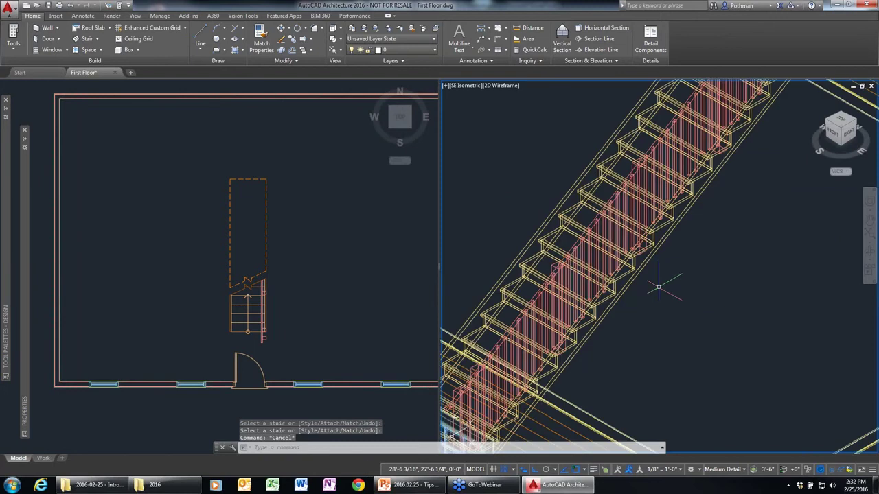
scroll(659, 287, "up", 5)
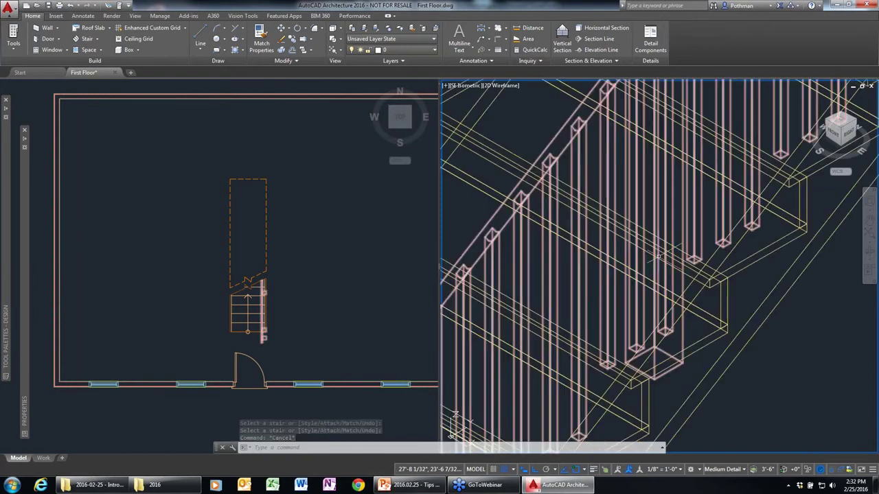
left_click(657, 256)
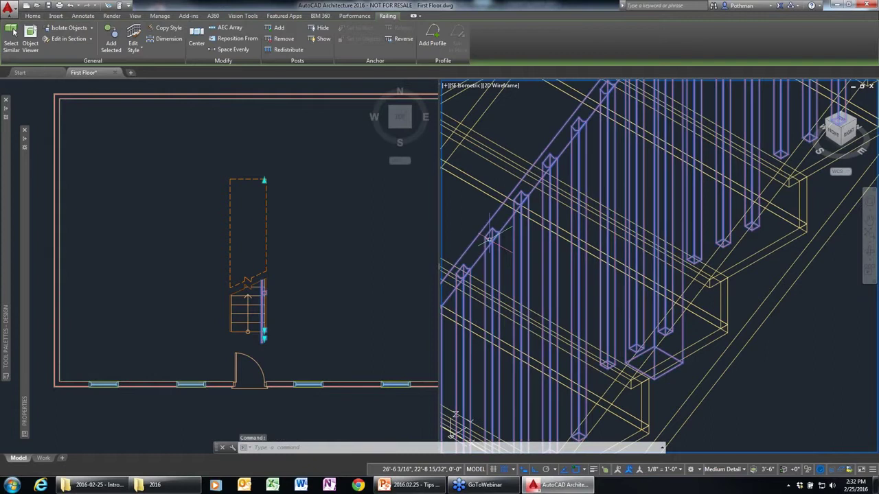
mouse_move(24, 412)
left_click(124, 238)
left_click(141, 239)
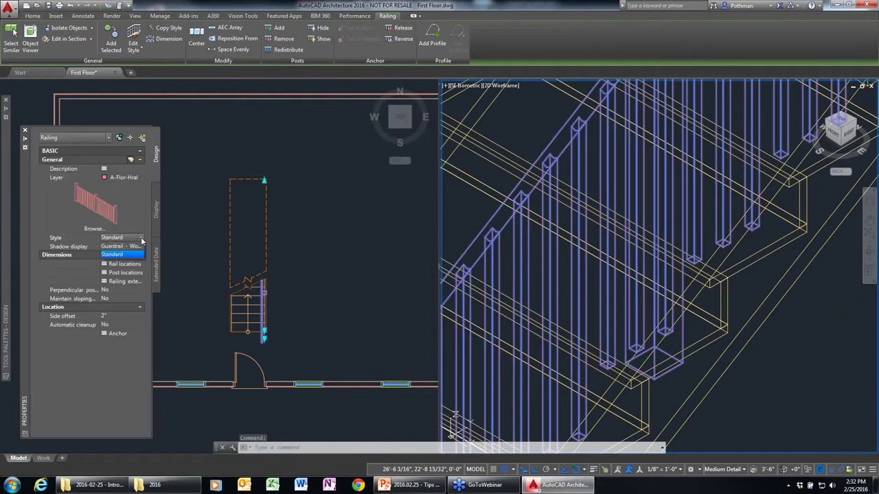
left_click(127, 247)
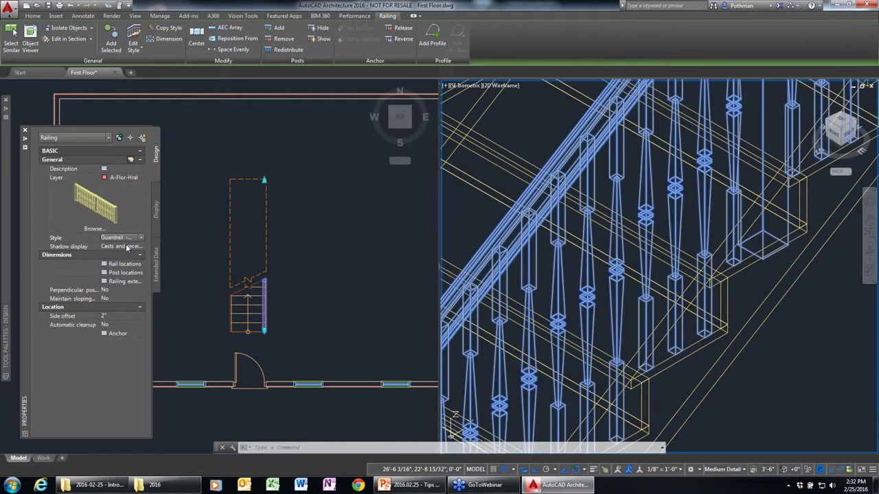
key("Escape")
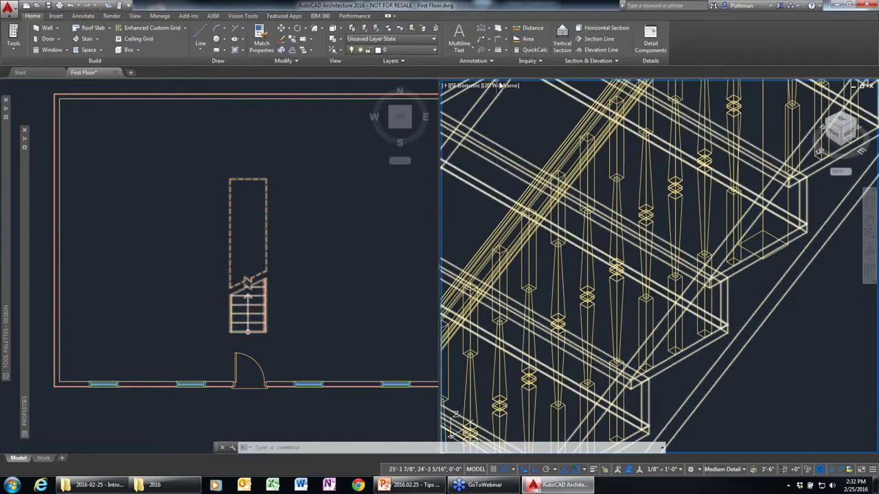
Preview the stair and railing in the Realistic visual style, then return the viewport to 2D Wireframe
left_click(491, 83)
left_click(524, 142)
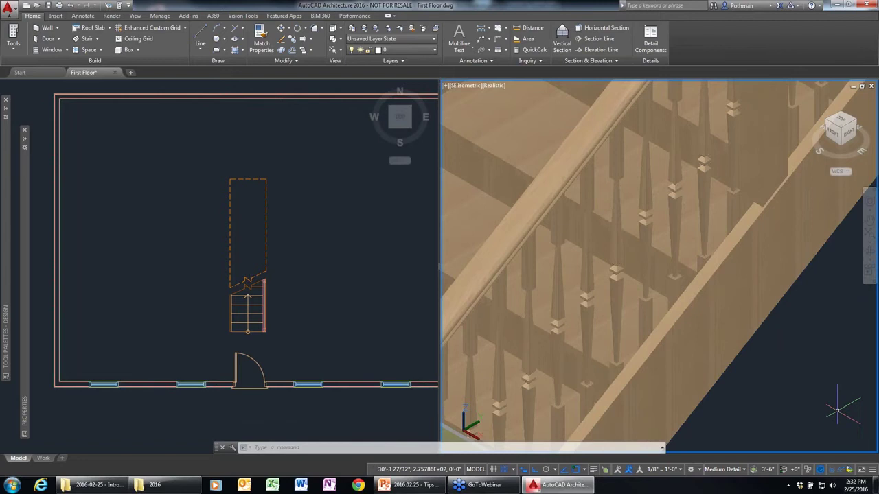
left_click(686, 275)
left_click(493, 85)
left_click(526, 110)
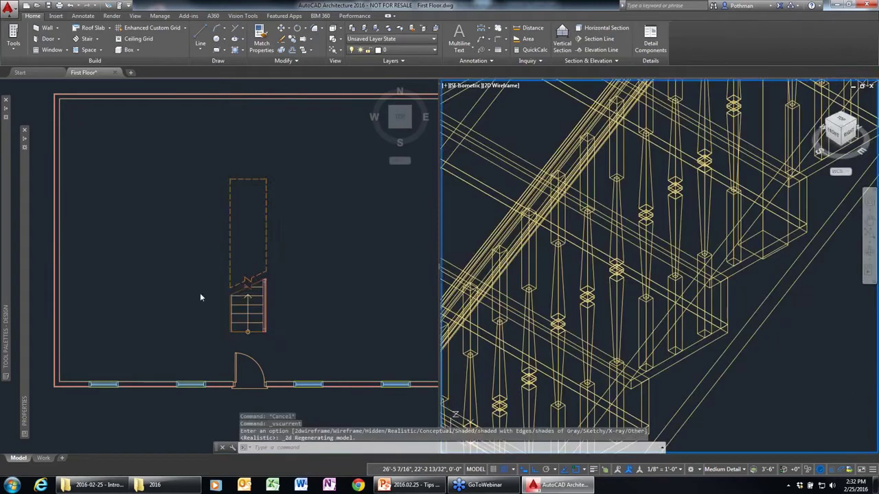
Using Add Selected on the existing stair, draw a new stair's first flight about 7' long running north, outside the east wall
left_click(200, 292)
scroll(200, 292, "down", 4)
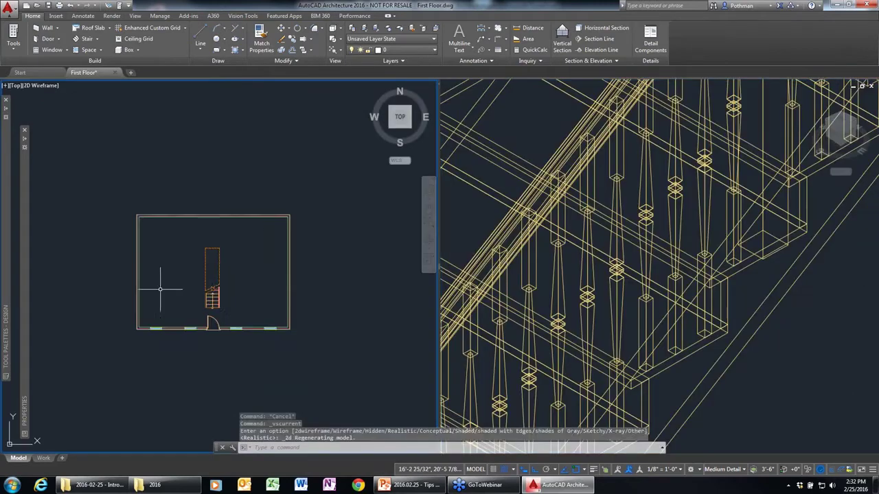
left_click(214, 302)
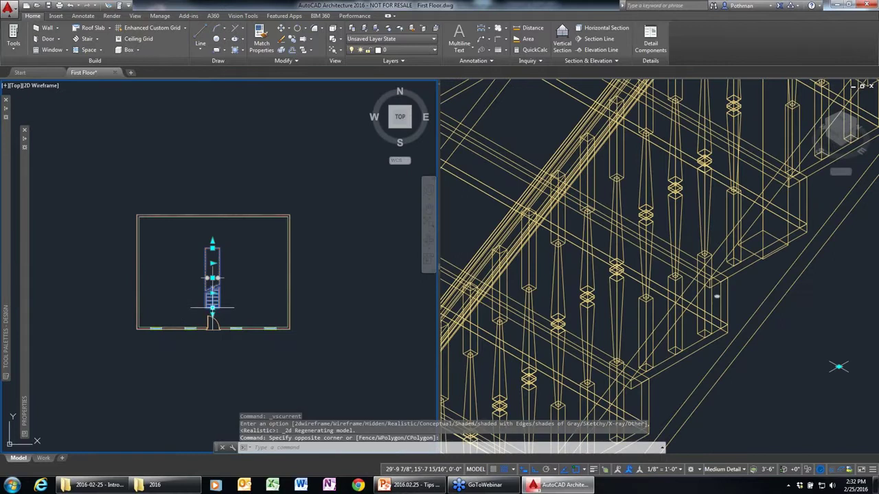
right_click(213, 308)
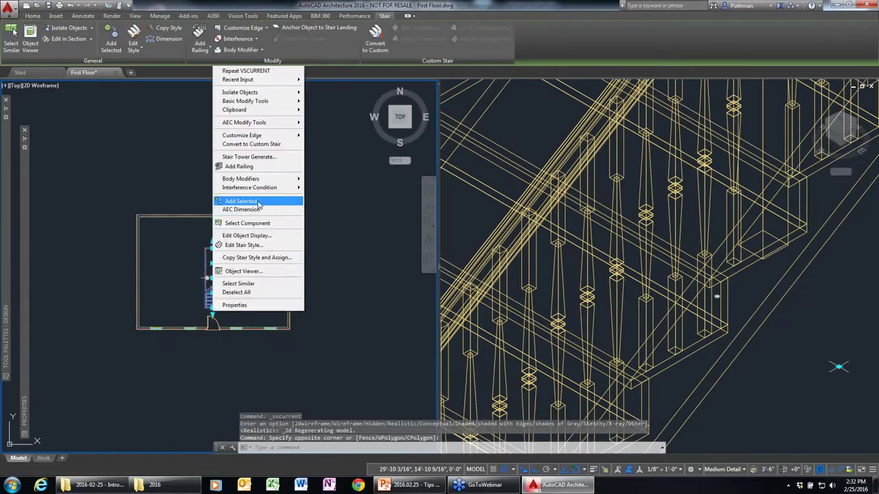
left_click(258, 200)
middle_click_drag(337, 302, 152, 256)
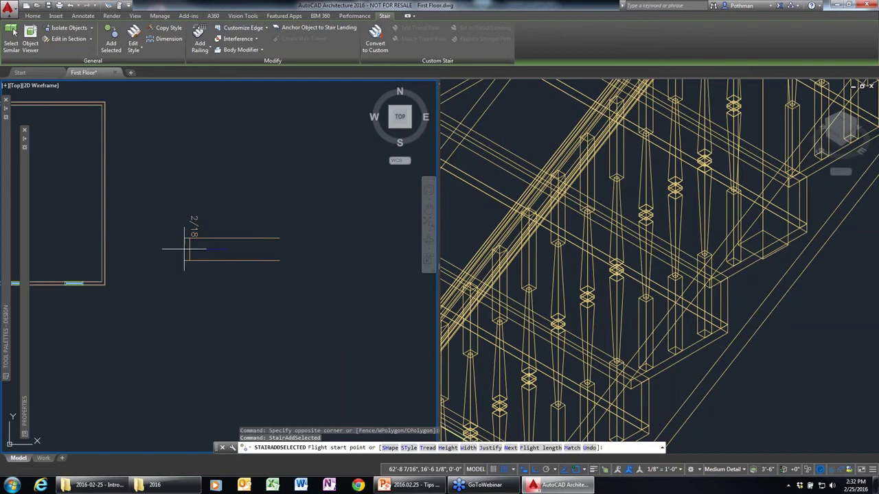
left_click(696, 370)
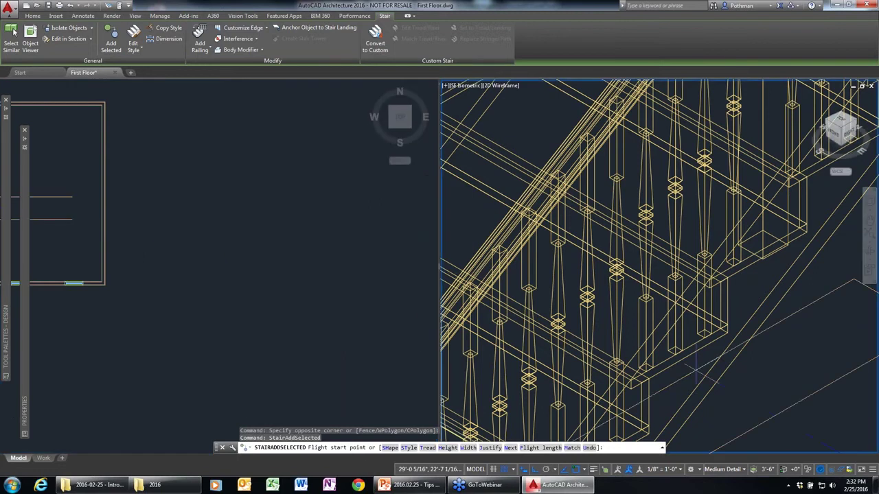
scroll(696, 370, "down", 2)
scroll(696, 370, "down", 3)
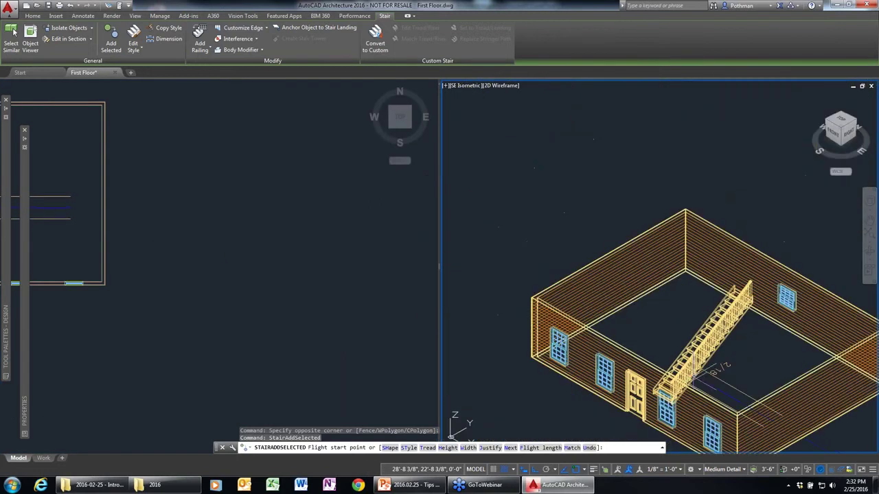
scroll(467, 206, "up", 3)
left_click(160, 264)
left_click(160, 264)
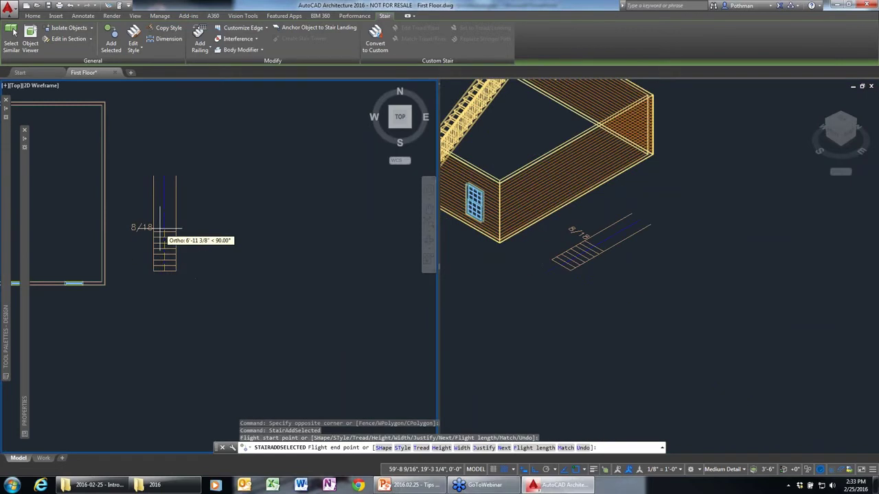
left_click(160, 228)
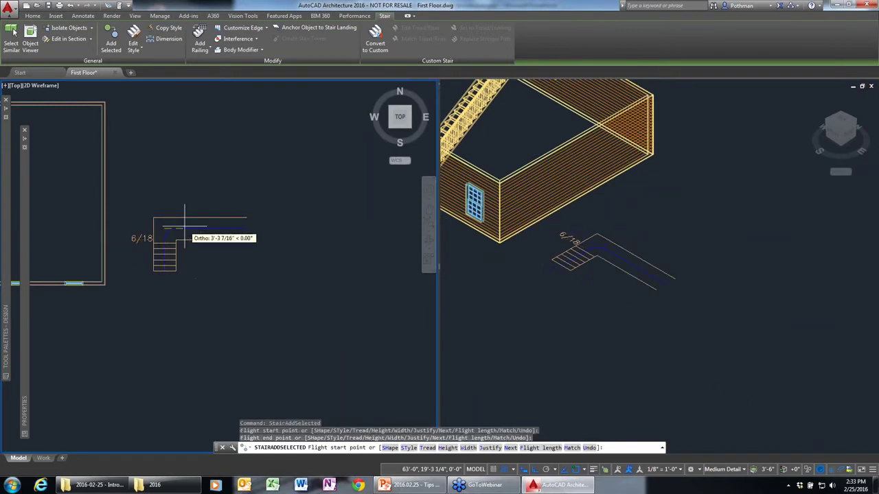
Turn the new stair east with a second flight starting about 3'-3" from the first flight's end, forming a corner landing
left_click(184, 229)
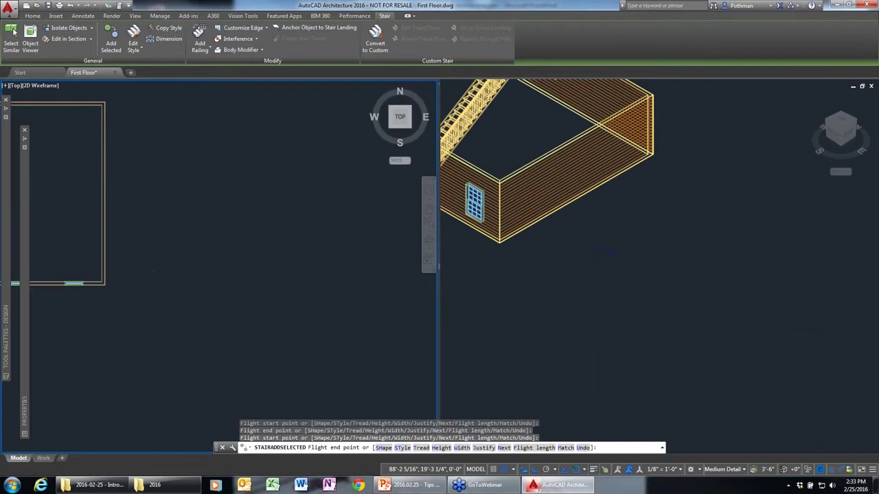
key("Escape")
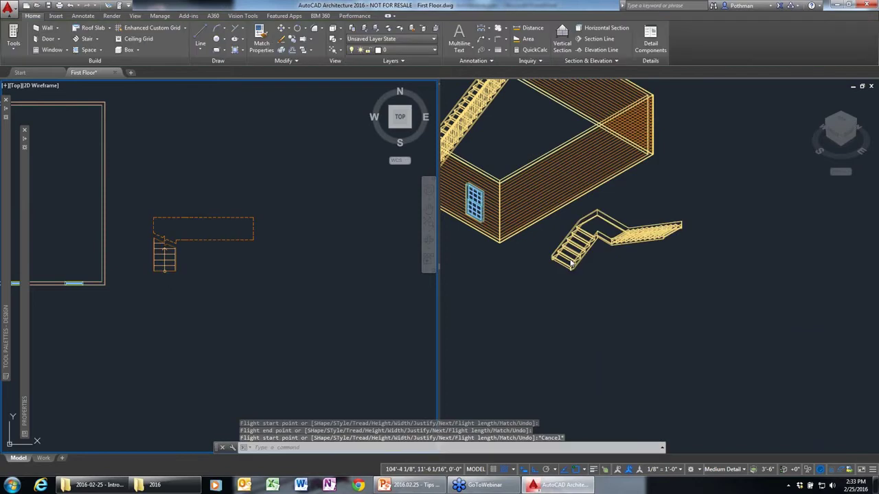
scroll(577, 226, "up", 3)
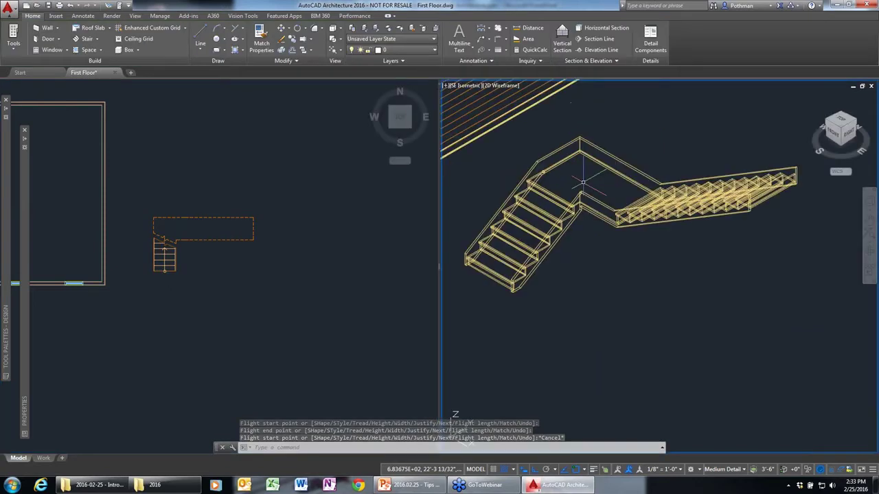
left_click(186, 234)
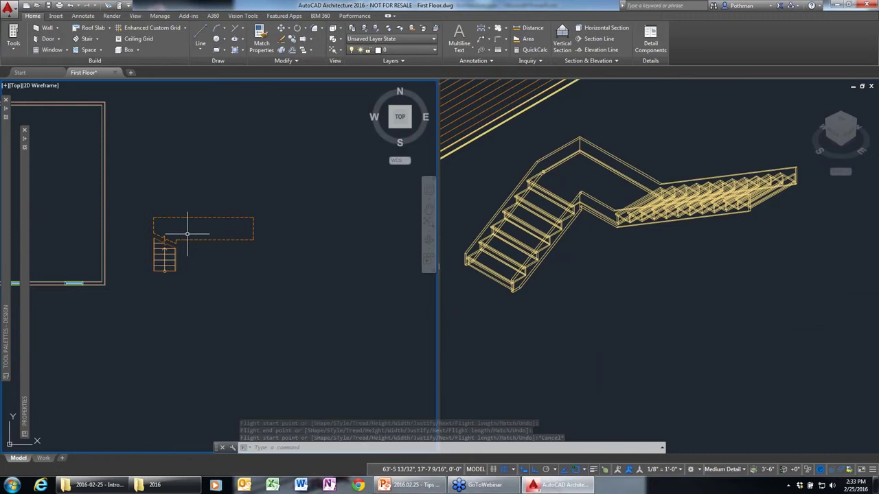
Using Add Selected on the L-shaped stair, try to draw a U-shaped stair southeast of it with a longer return flight, and check it in 3D
left_click(168, 258)
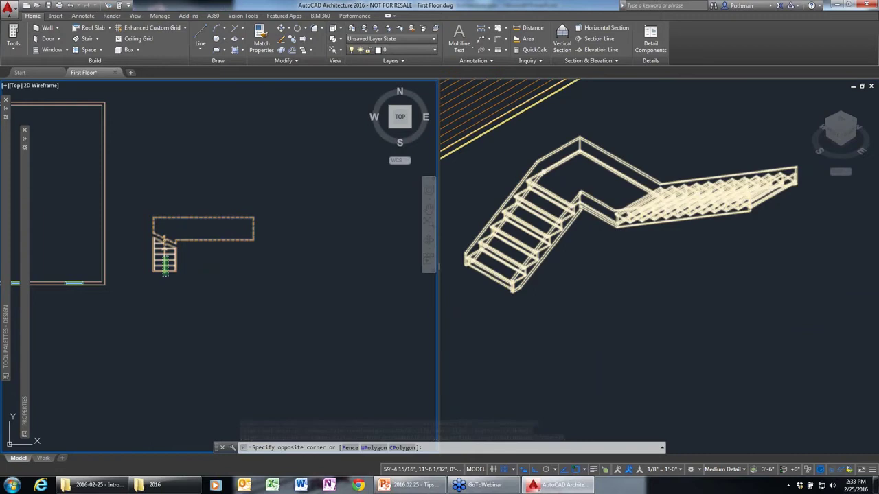
left_click(162, 276)
right_click(163, 286)
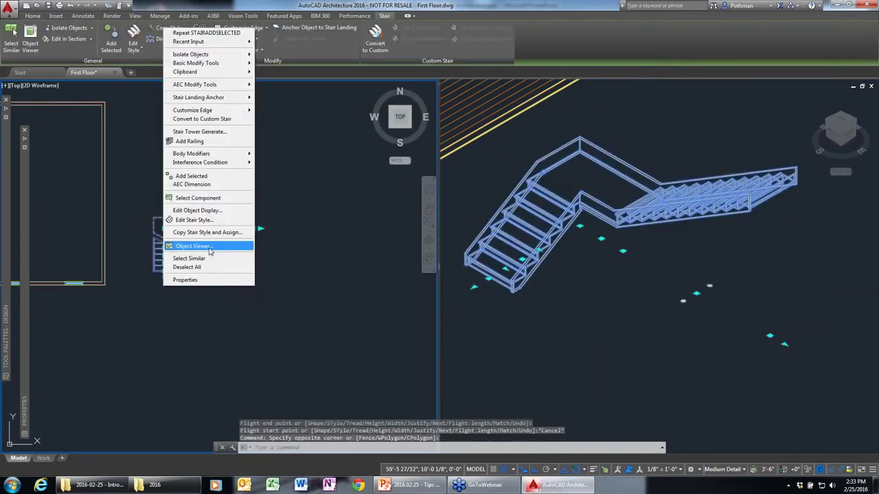
left_click(199, 176)
left_click(249, 355)
left_click(249, 326)
left_click(279, 331)
left_click(279, 385)
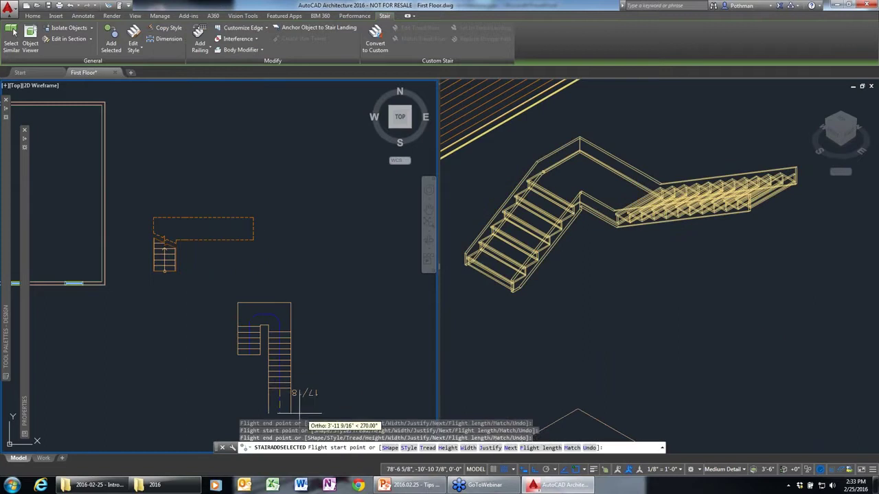
key("Escape")
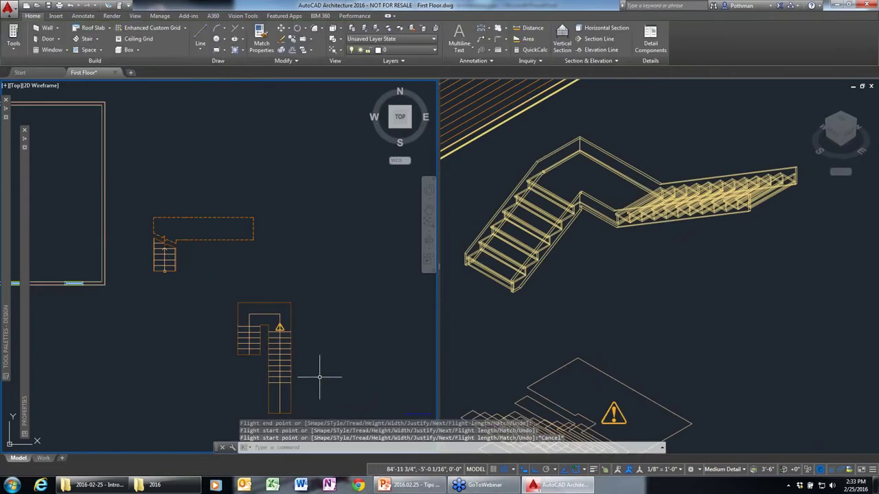
left_click(537, 410)
middle_click_drag(536, 410, 561, 217)
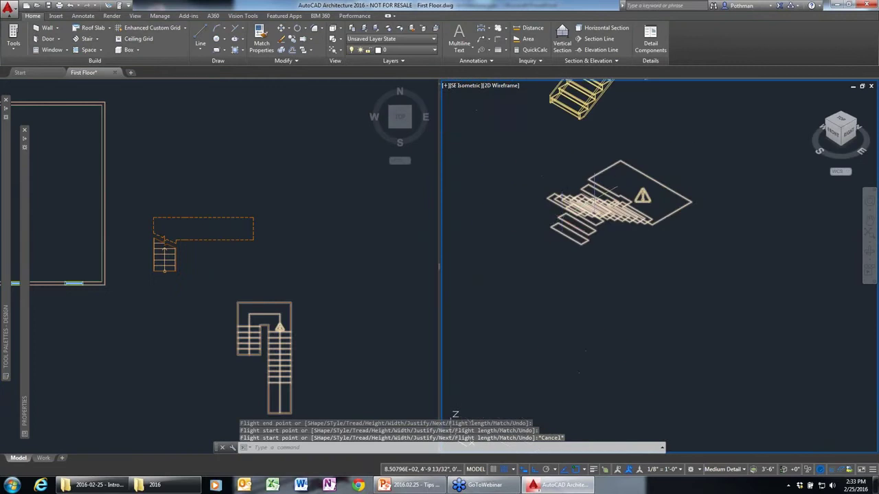
scroll(560, 218, "up", 2)
left_click(295, 330)
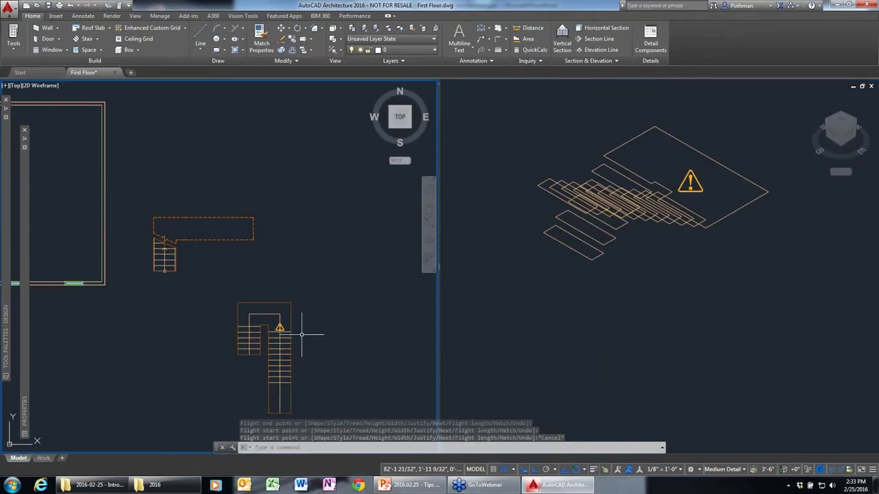
Delete the faulty U-shaped stair southeast of the L-shaped stair
scroll(705, 320, "down", 5)
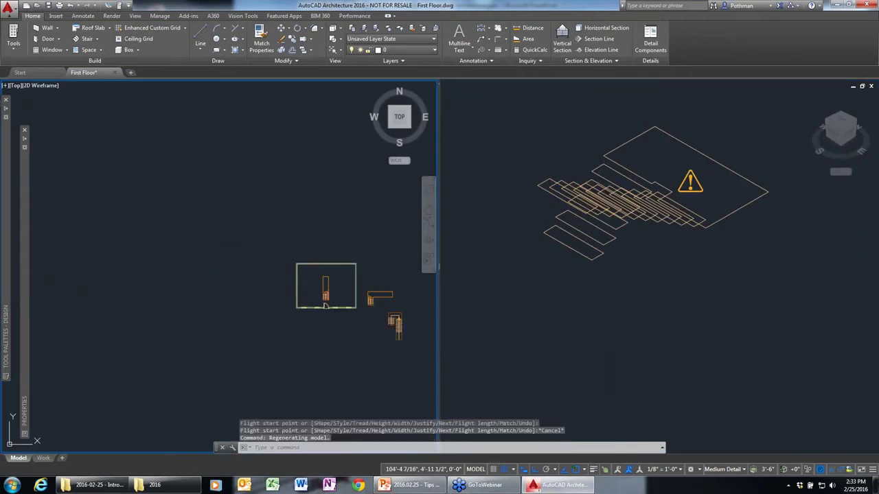
left_click(423, 333)
left_click(386, 316)
key("Delete")
Using Add Selected on the L-shaped stair, draw a U-shaped stair with its return flight about 11'-9" long running south, and inspect it in 3D
scroll(398, 319, "up", 5)
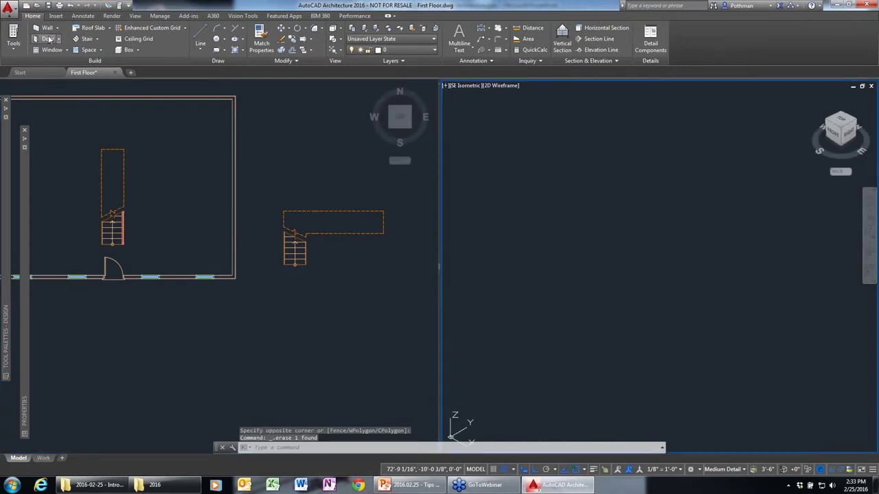
left_click(298, 252)
right_click(298, 252)
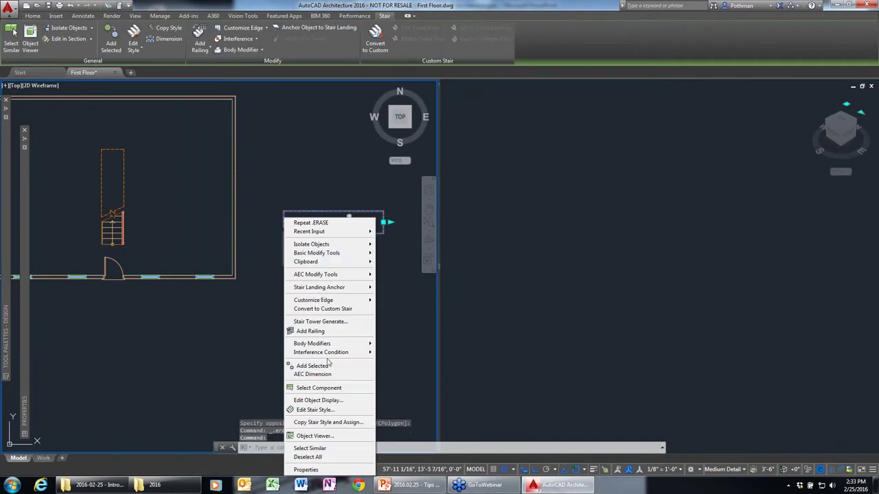
left_click(329, 363)
left_click(336, 340)
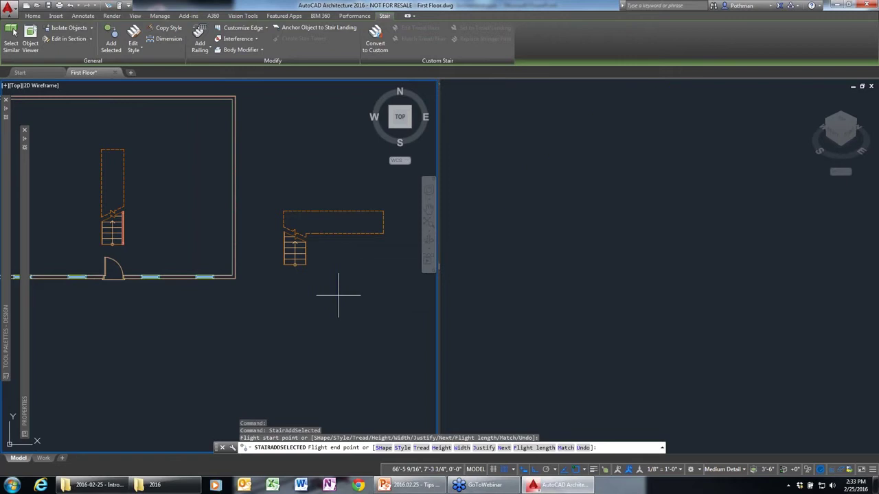
left_click(338, 295)
left_click(368, 296)
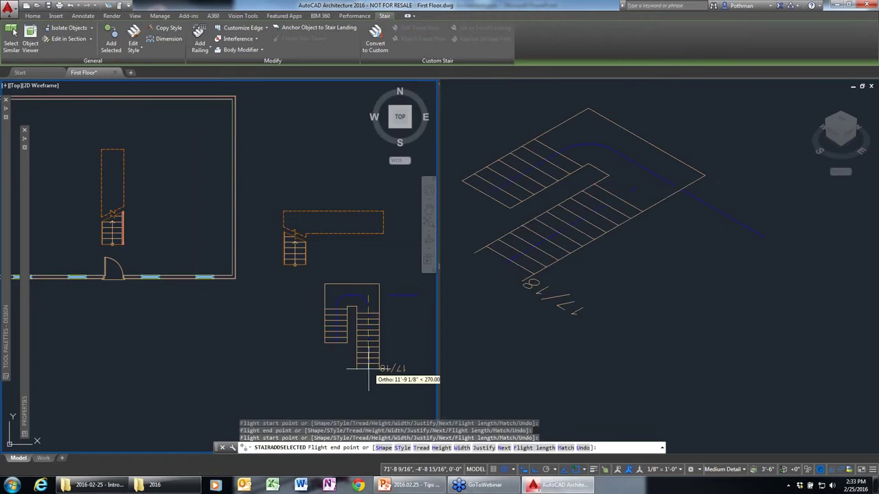
left_click(367, 369)
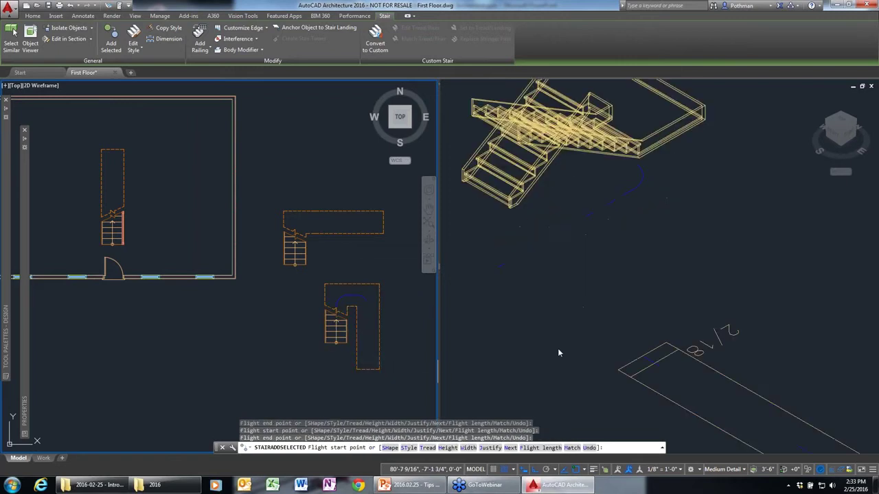
key("Escape")
left_click(558, 352)
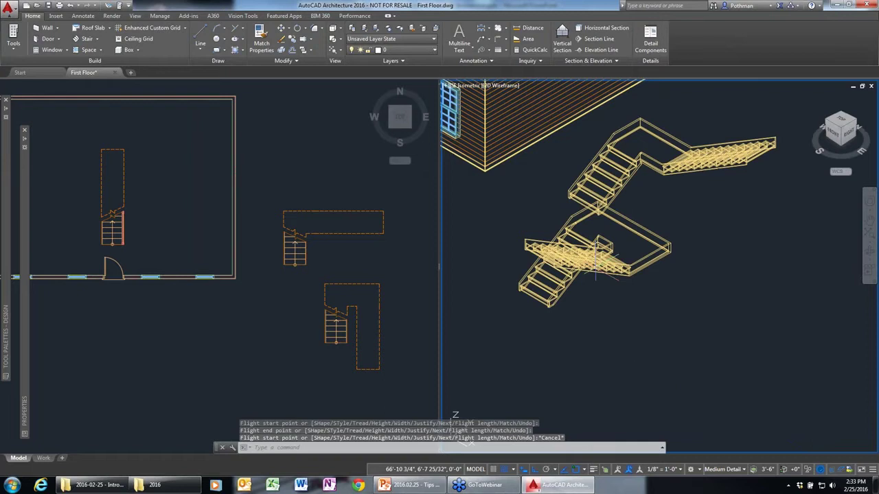
scroll(596, 267, "up", 3)
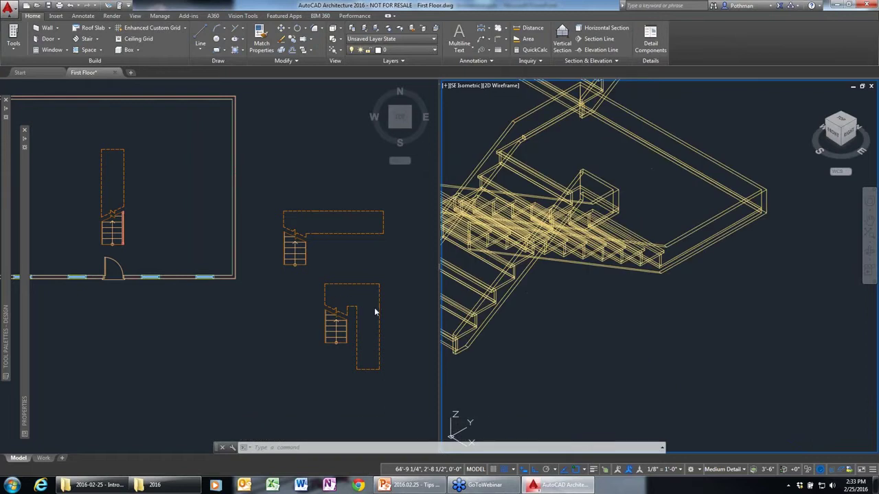
Delete both the L-shaped and U-shaped stairs outside the house's east wall
left_click(398, 327)
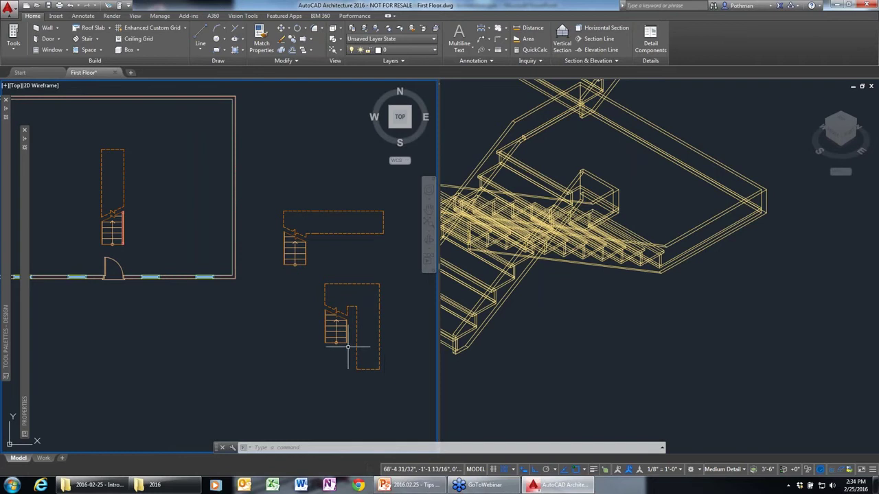
left_click(384, 375)
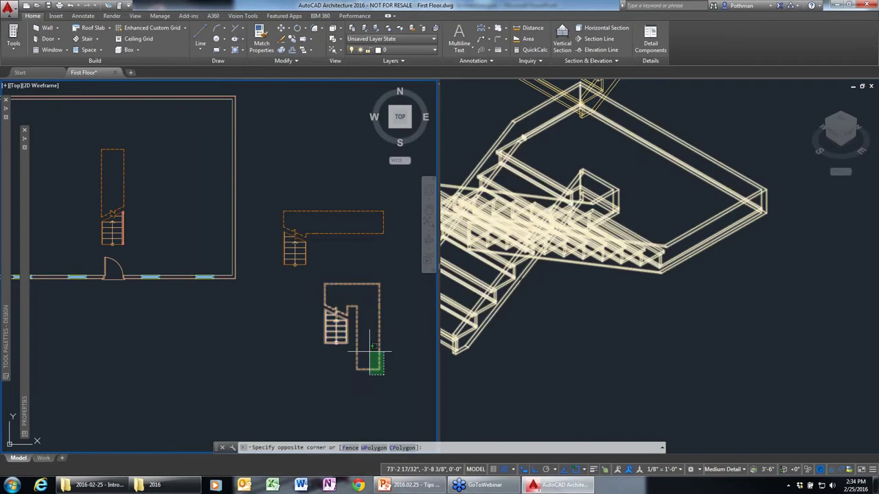
left_click(300, 180)
key("Delete")
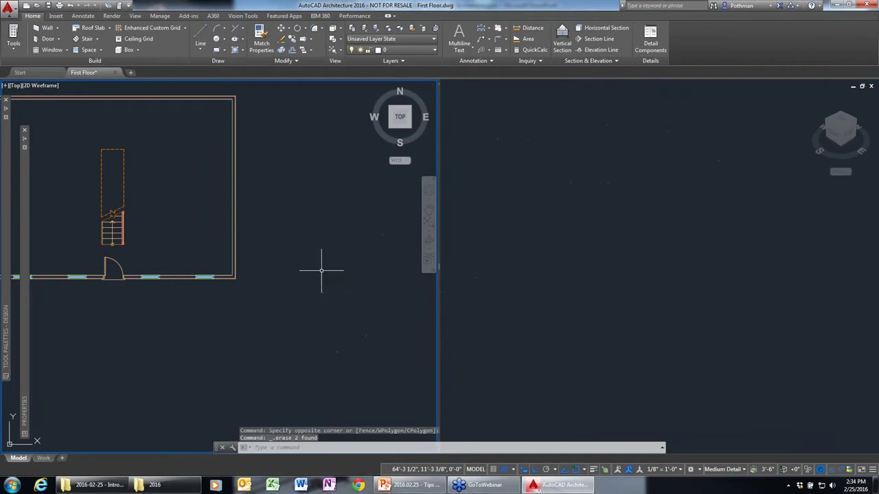
Add a hip roof over the house by tracing its four outer wall corners in plan, counterclockwise from the southwest corner
scroll(306, 244, "down", 4)
left_click(575, 268)
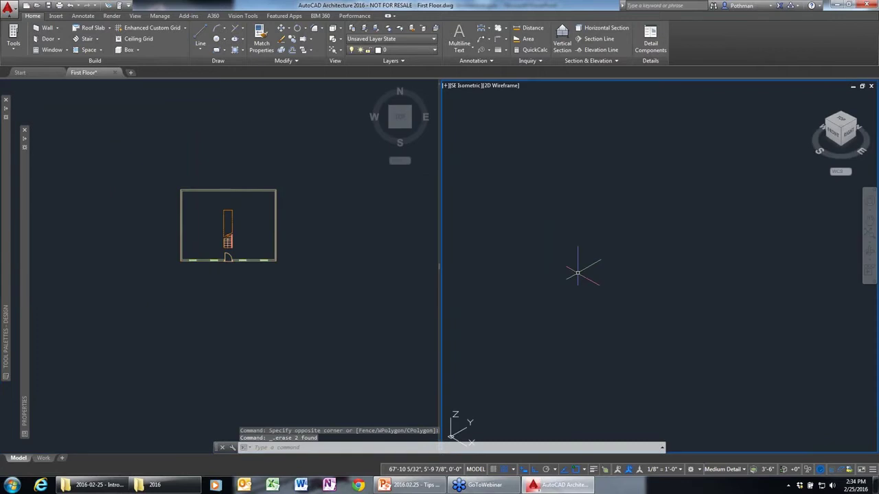
scroll(577, 273, "down", 3)
middle_click_drag(560, 213, 612, 313)
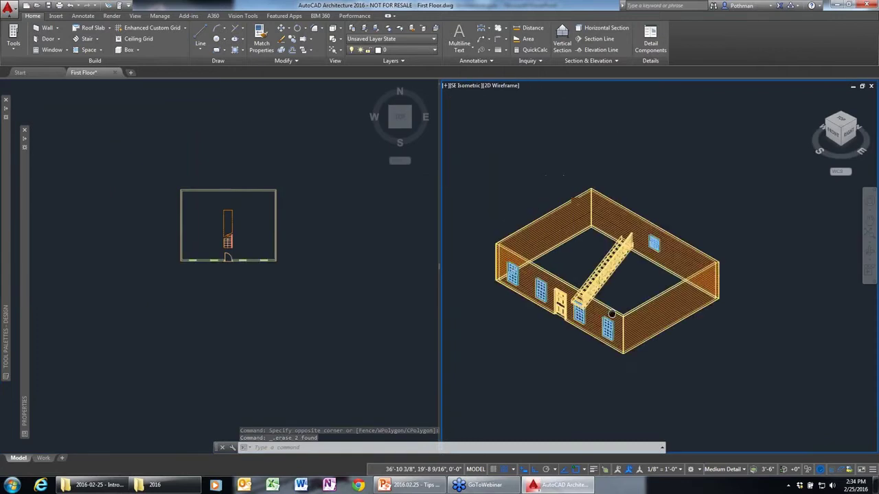
scroll(612, 313, "up", 3)
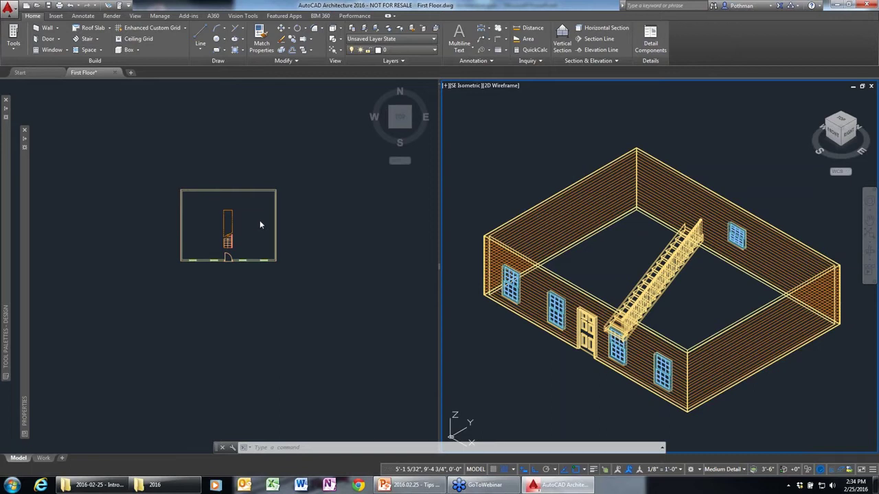
left_click(232, 236)
scroll(232, 236, "up", 4)
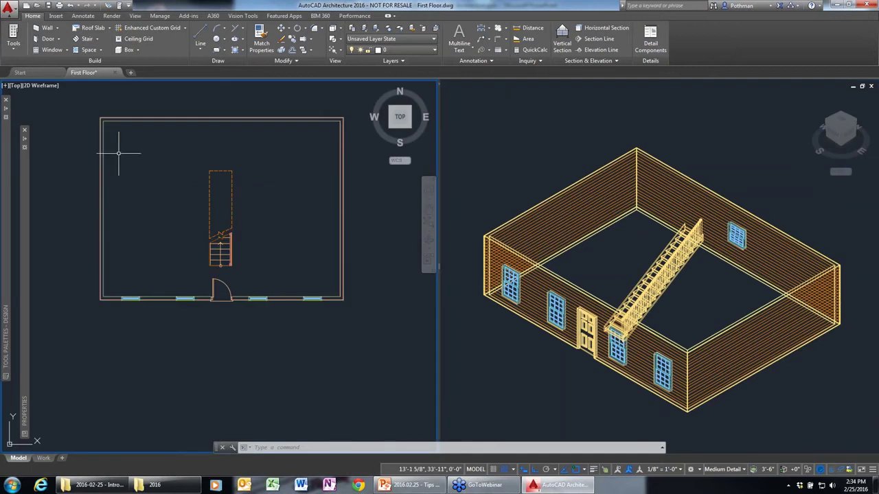
mouse_move(4, 169)
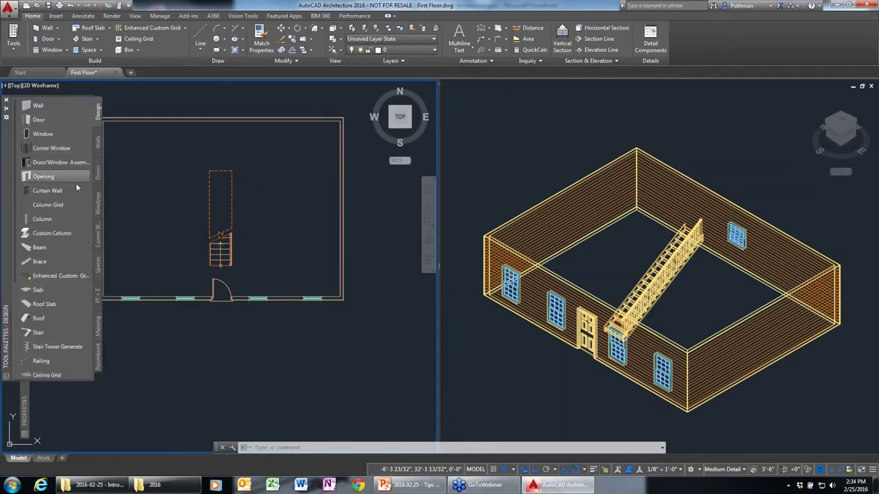
left_click(38, 318)
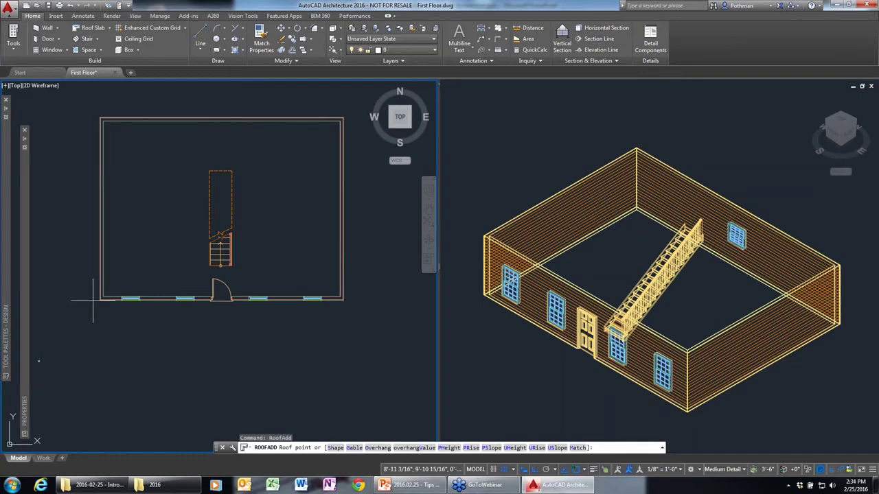
left_click(98, 299)
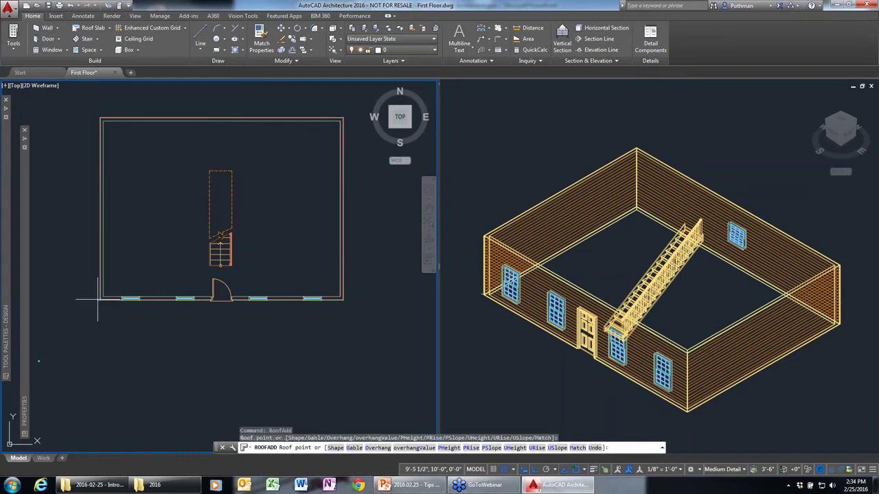
left_click(346, 300)
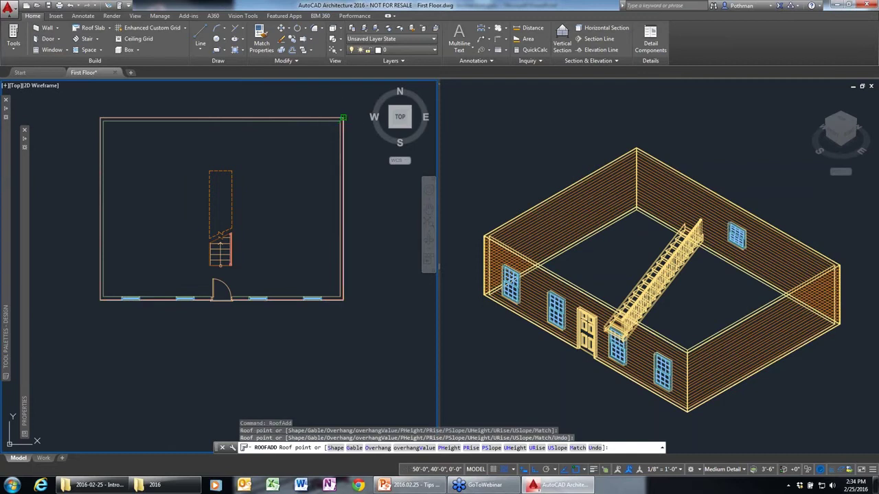
left_click(343, 117)
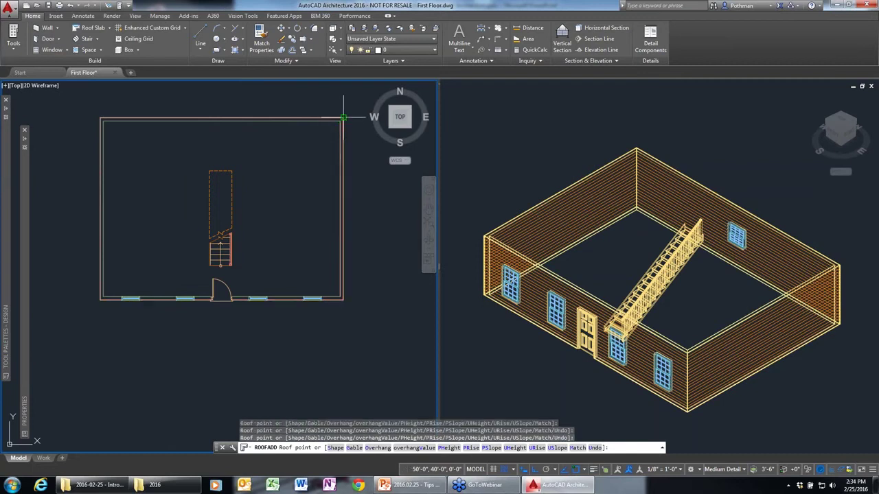
left_click(99, 117)
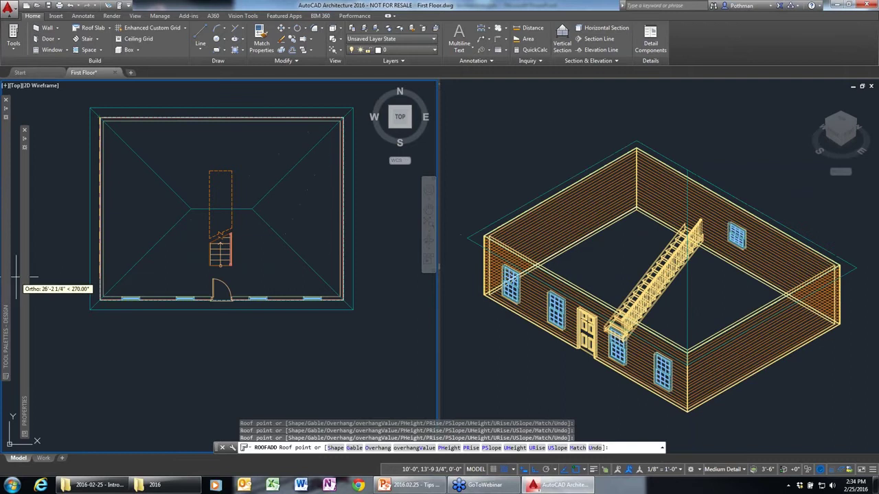
key("Return")
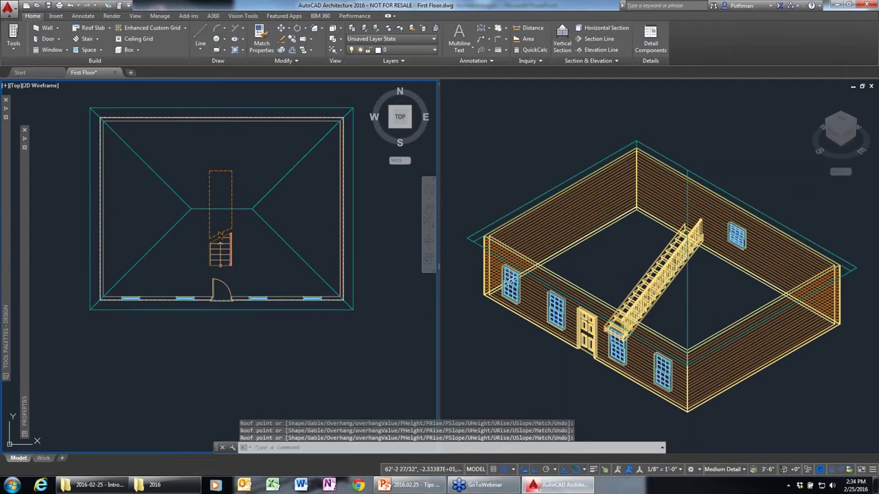
Select the new roof in the isometric view
left_click(724, 314)
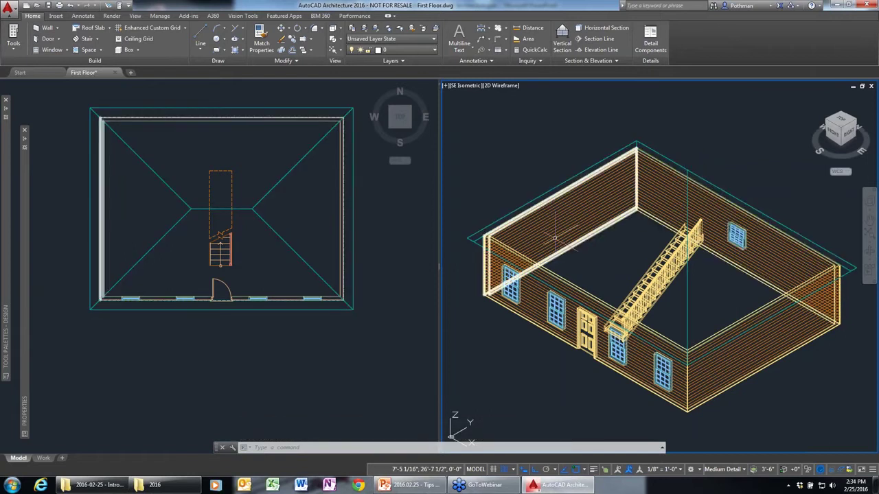
left_click(720, 317)
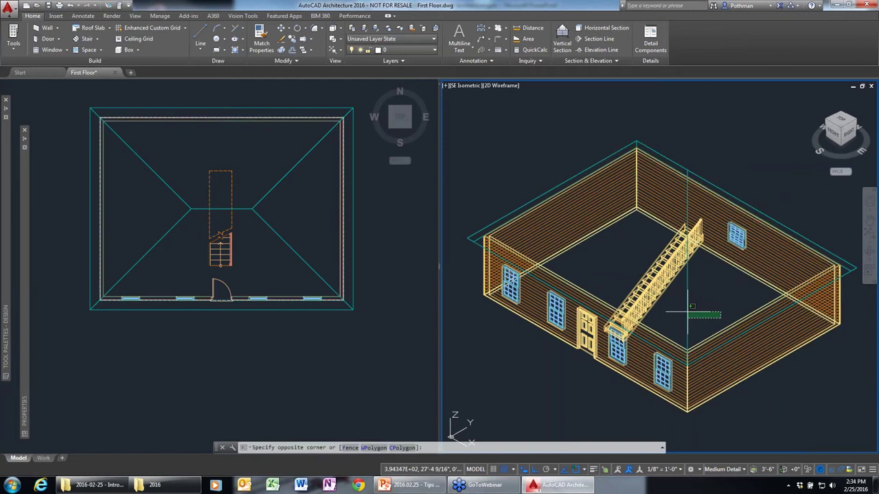
Stretch the east end of the roof's ridge outward past the east wall to turn that hip into a gable
left_click(678, 314)
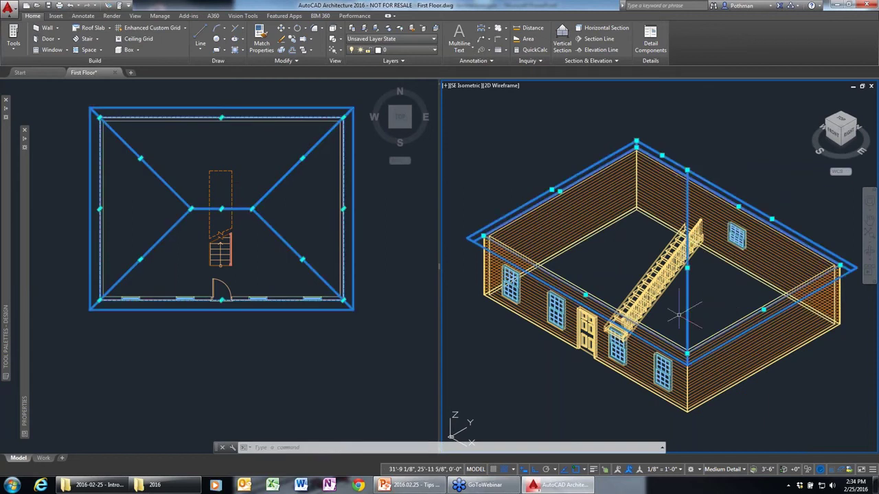
left_click(687, 170)
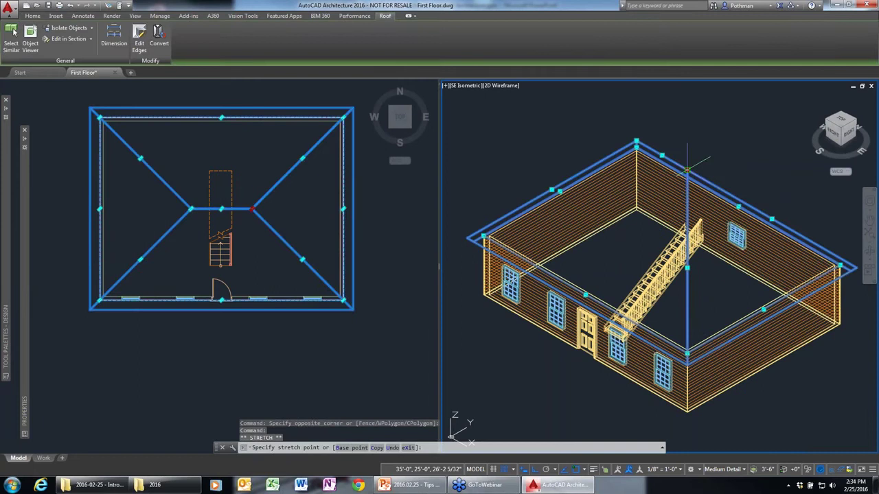
left_click(837, 371)
left_click(636, 143)
scroll(456, 113, "down", 4)
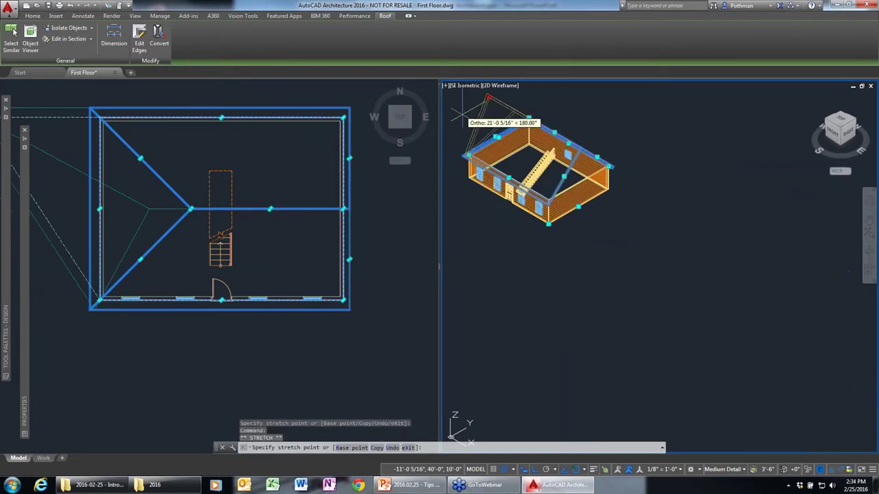
left_click(65, 221)
key("Escape")
key("Escape")
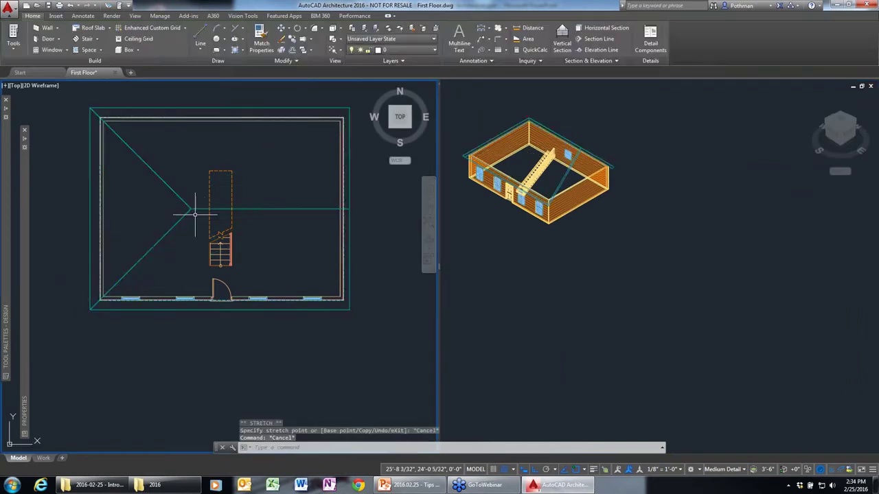
In the plan view, stretch the west end of the roof's ridge past the west wall to form a second gable
left_click(191, 209)
left_click(191, 209)
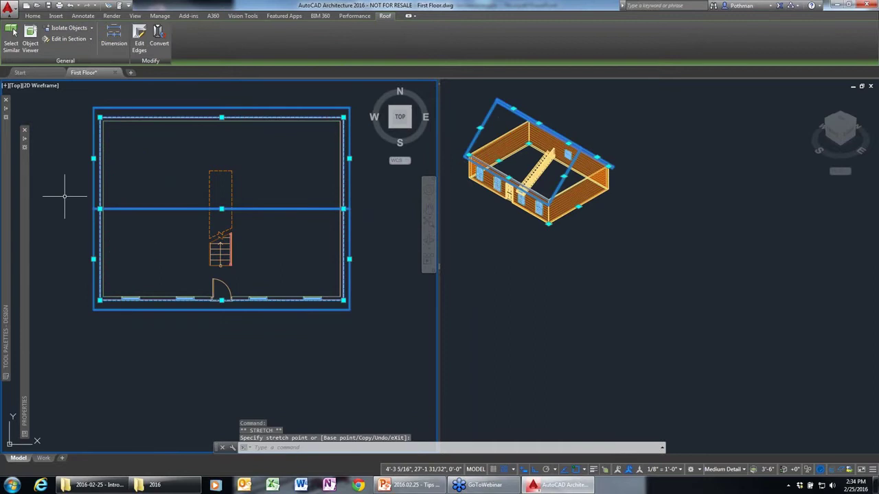
key("Escape")
key("Escape")
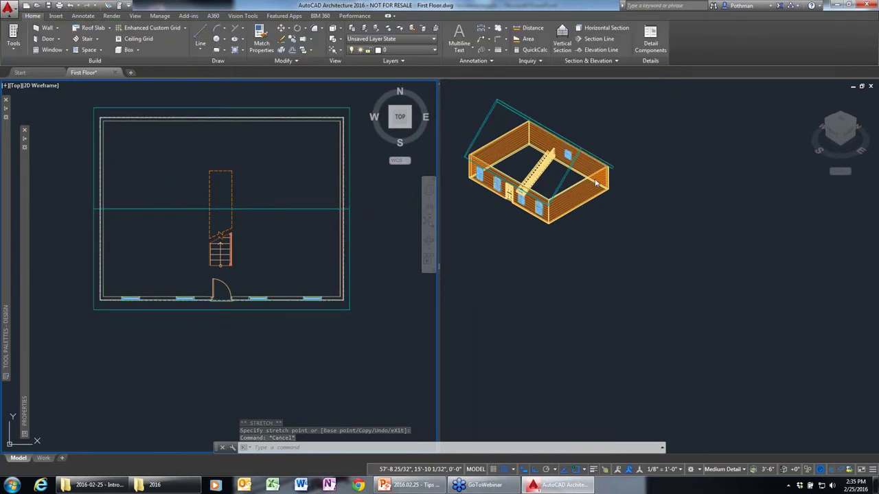
Examine the whole house and its gable roof in the Realistic visual style, and return the isometric view to 2D Wireframe
left_click(630, 219)
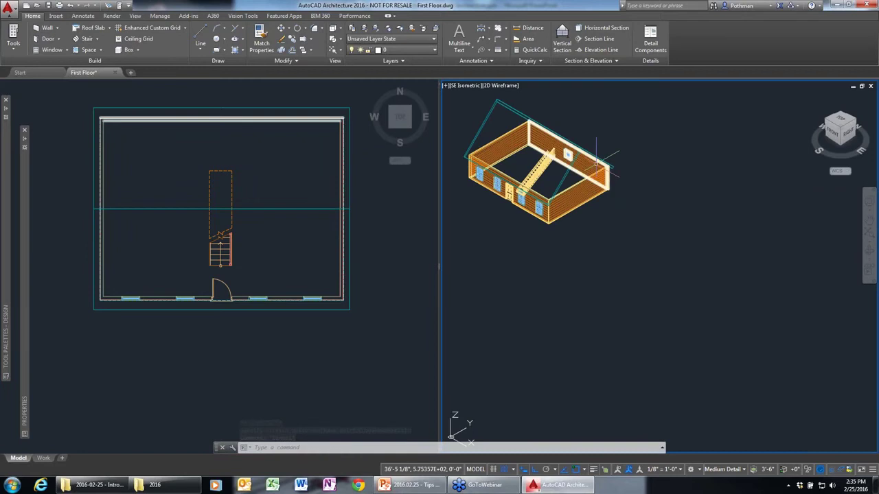
scroll(596, 163, "up", 2)
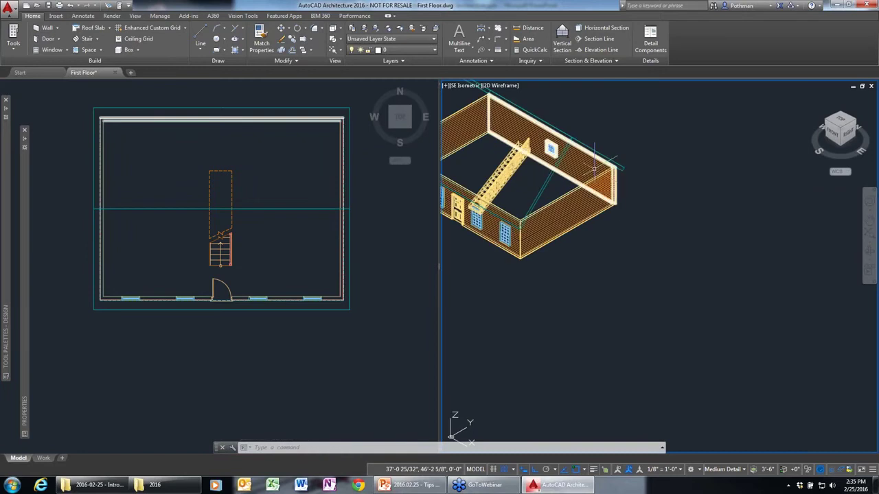
middle_click(594, 168)
middle_click(594, 168)
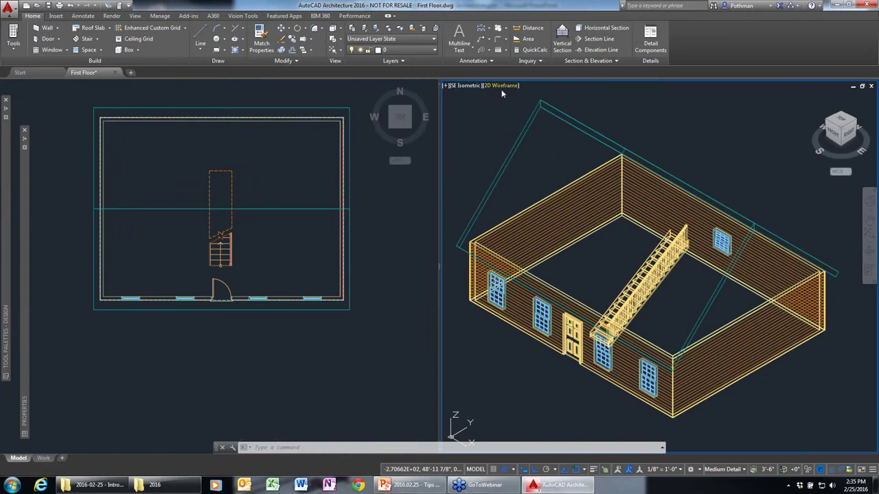
left_click(502, 87)
left_click(532, 140)
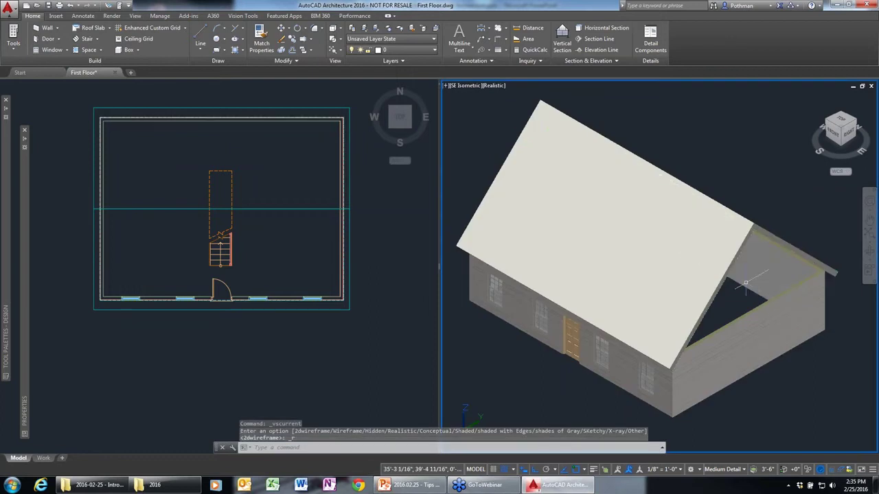
left_click(720, 254)
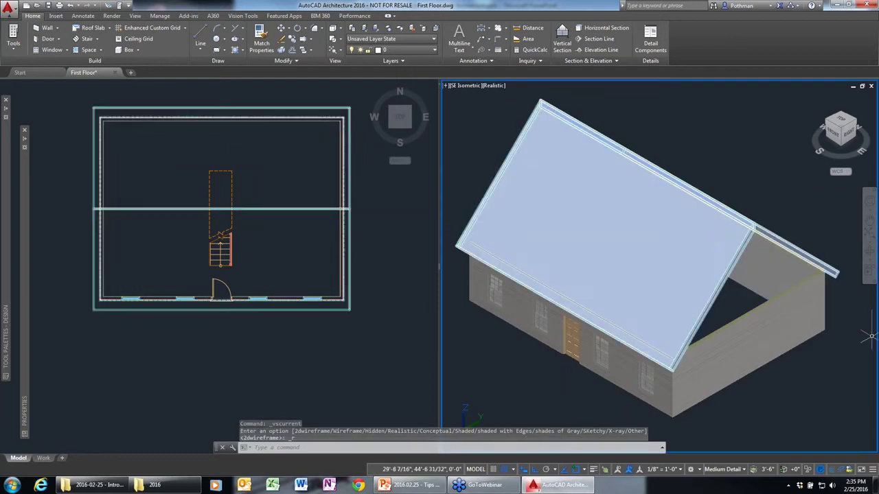
key("Escape")
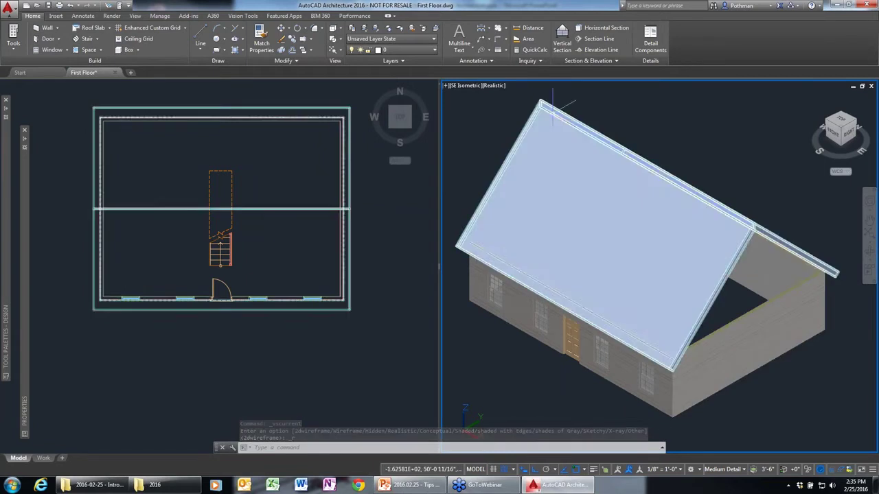
left_click(492, 85)
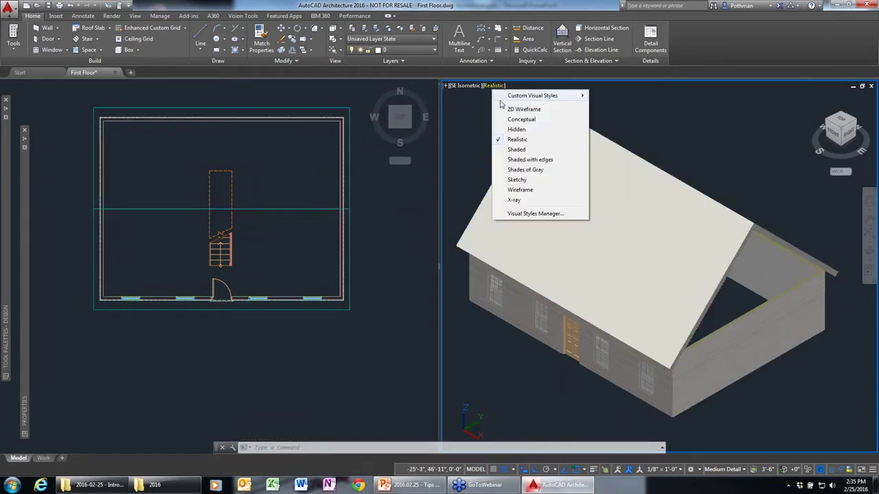
left_click(516, 110)
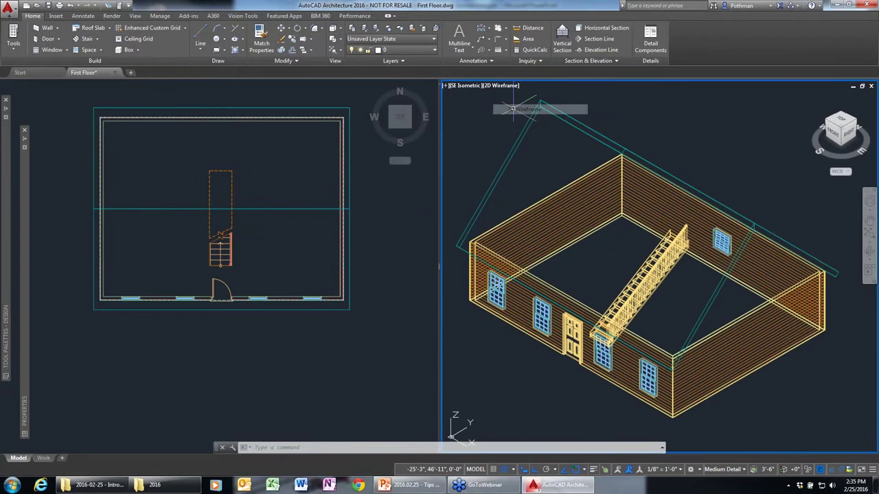
Modify the east wall's roof line with Auto project so that the wall extends up to the gable roof
left_click(791, 309)
right_click(781, 304)
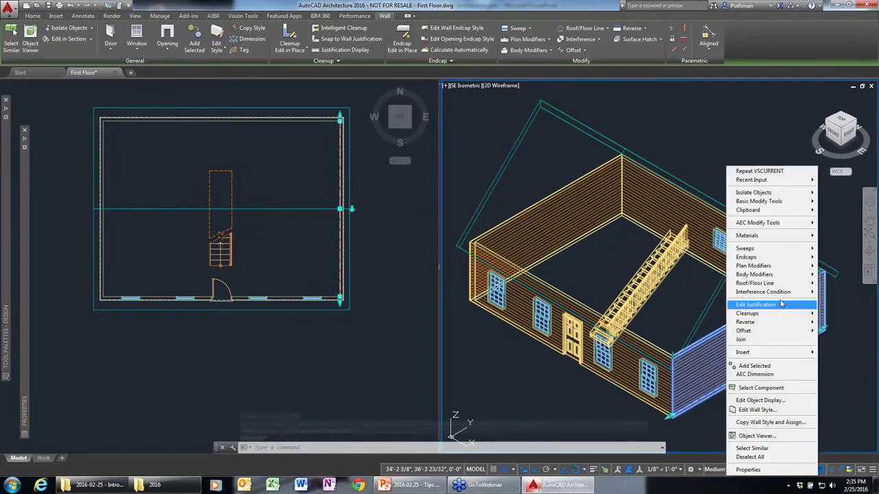
mouse_move(764, 285)
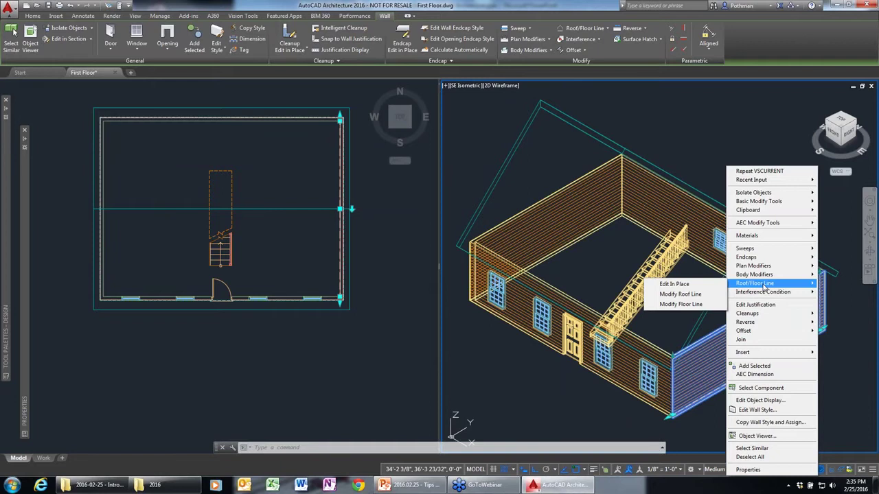
left_click(681, 294)
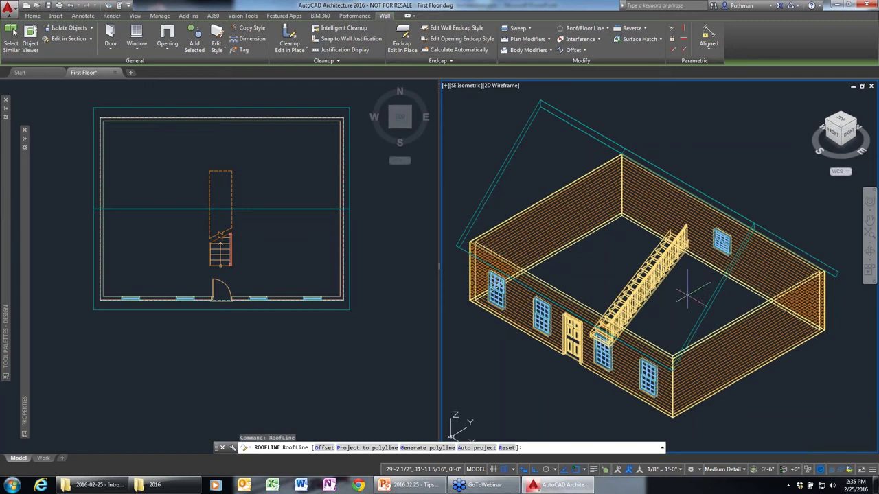
left_click(468, 447)
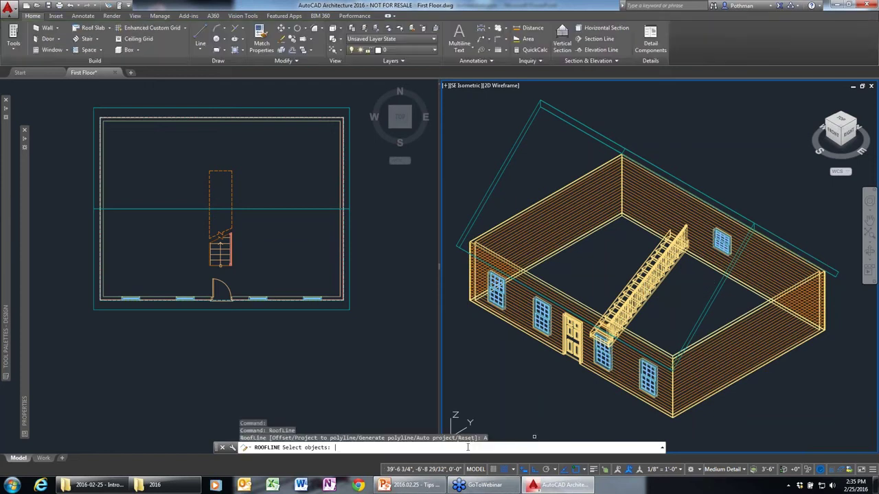
left_click(767, 228)
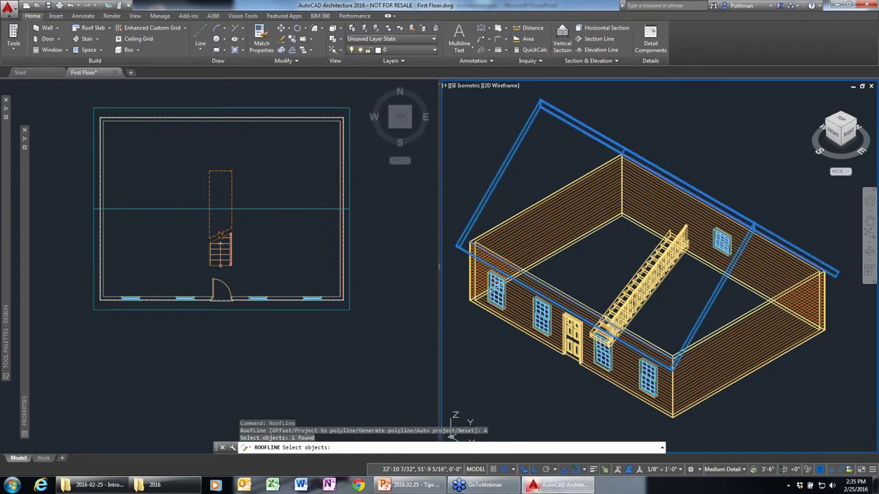
key("Return")
key("Escape")
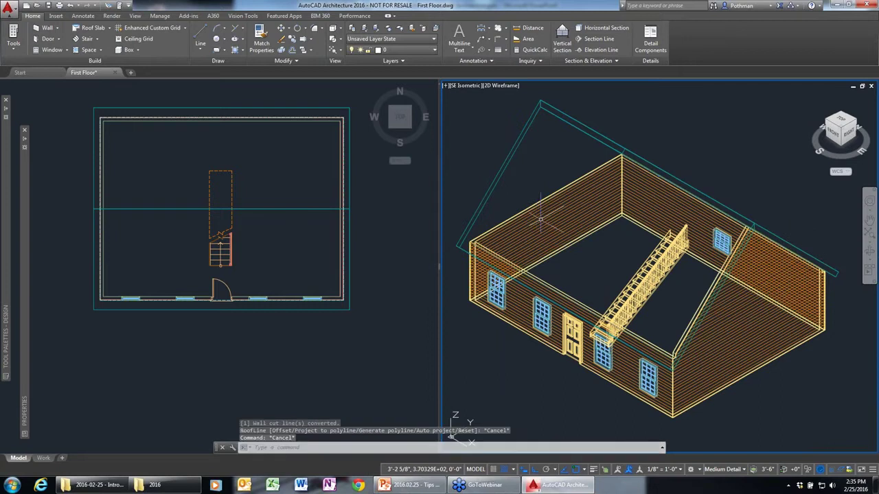
Modify the west wall's roof line with Auto project so that the wall extends up to the gable roof
left_click(535, 217)
right_click(535, 217)
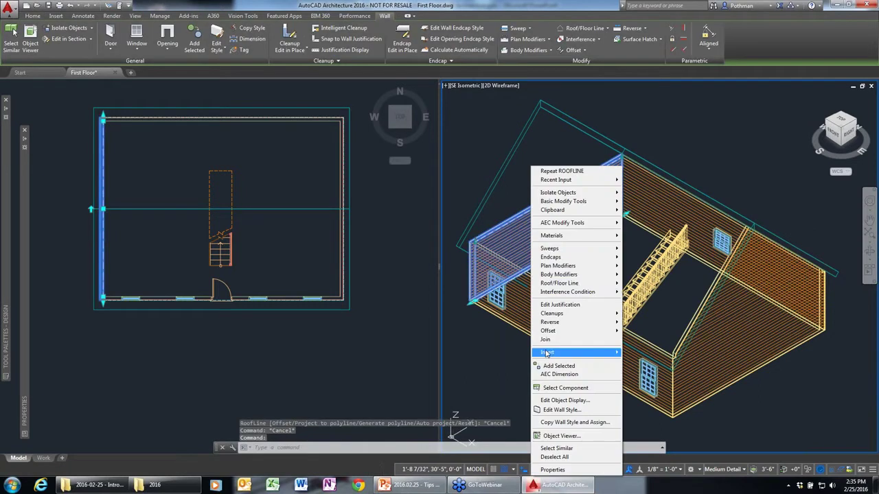
mouse_move(558, 282)
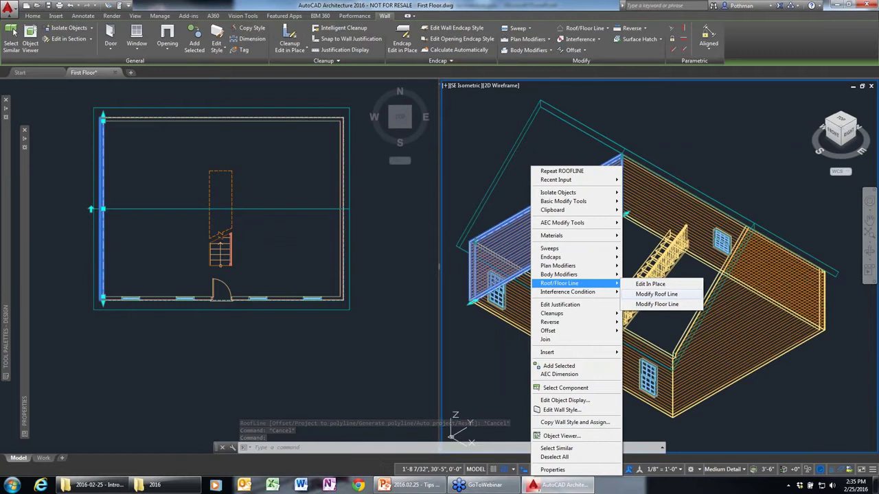
left_click(656, 293)
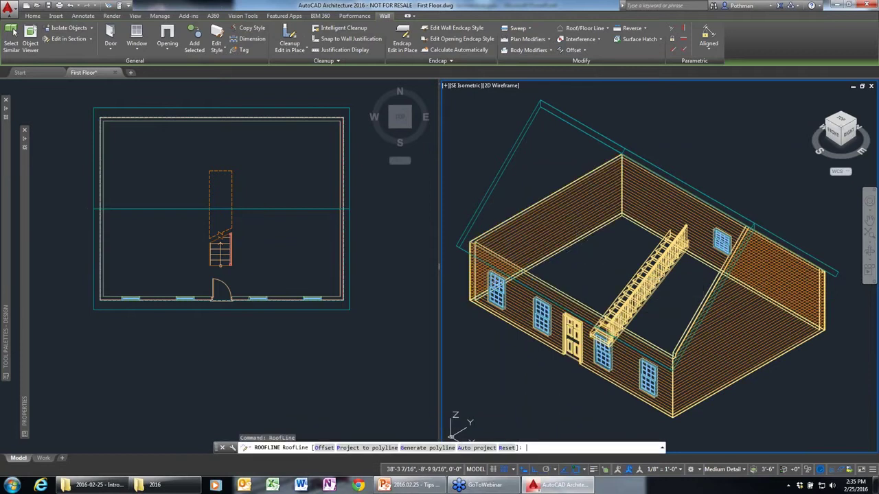
type("A")
key("Return")
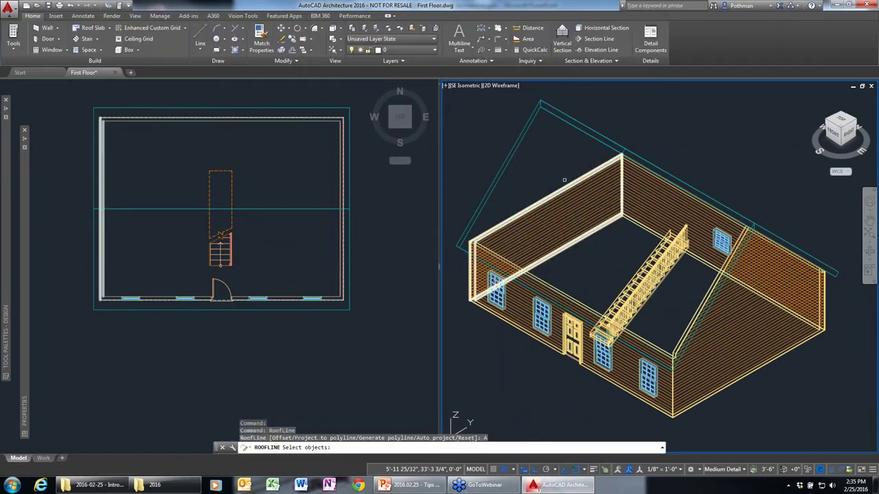
left_click(563, 114)
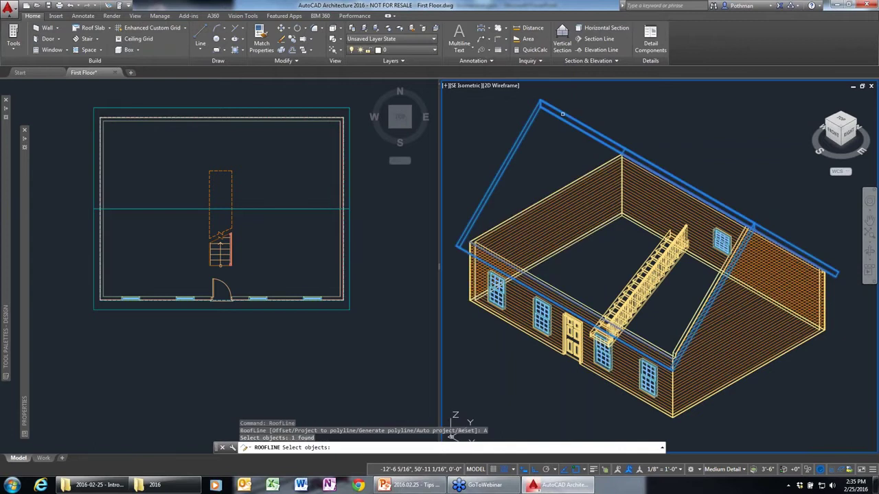
key("Return")
key("Escape")
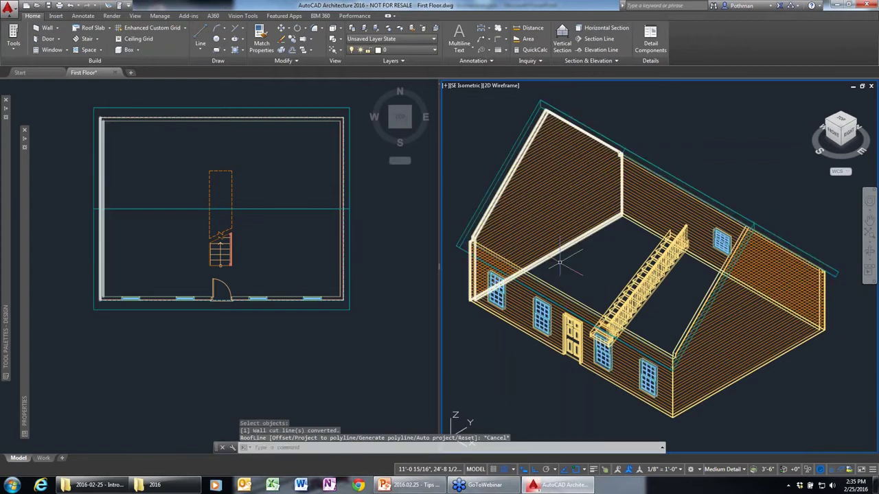
Add a door matching the front door in the middle of the east gable wall using Add Selected
left_click(572, 335)
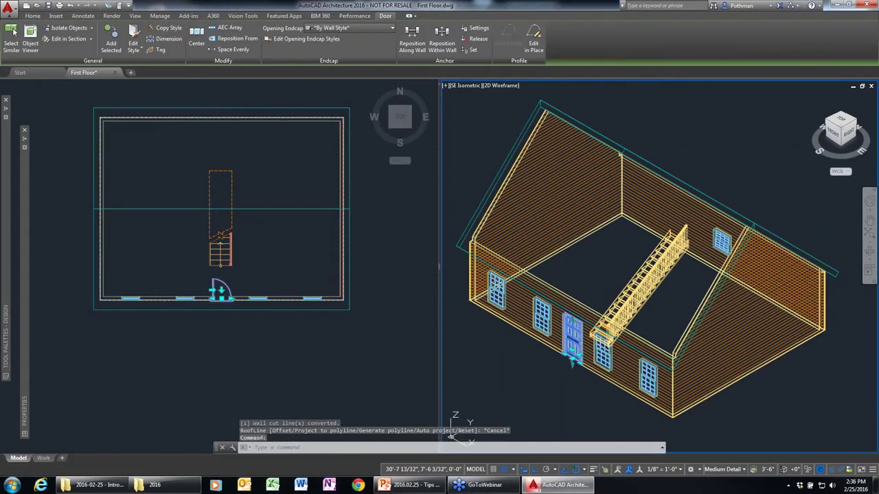
right_click(569, 263)
left_click(590, 259)
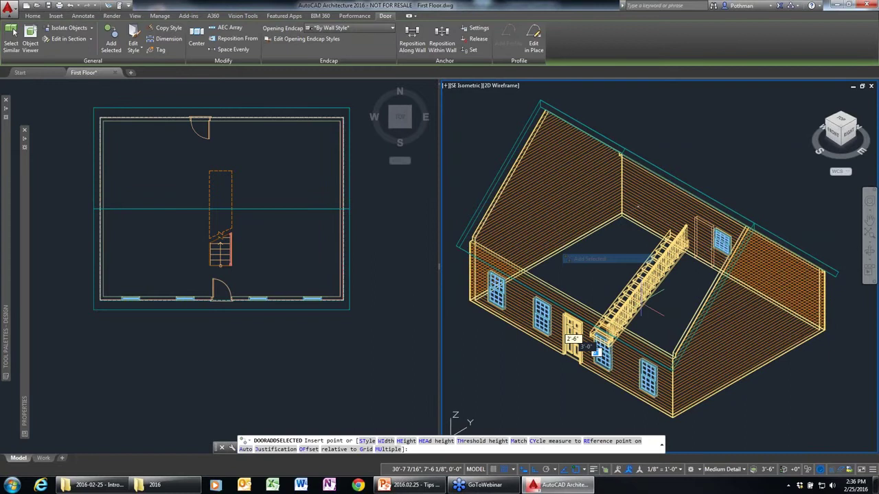
left_click(745, 360)
key("Return")
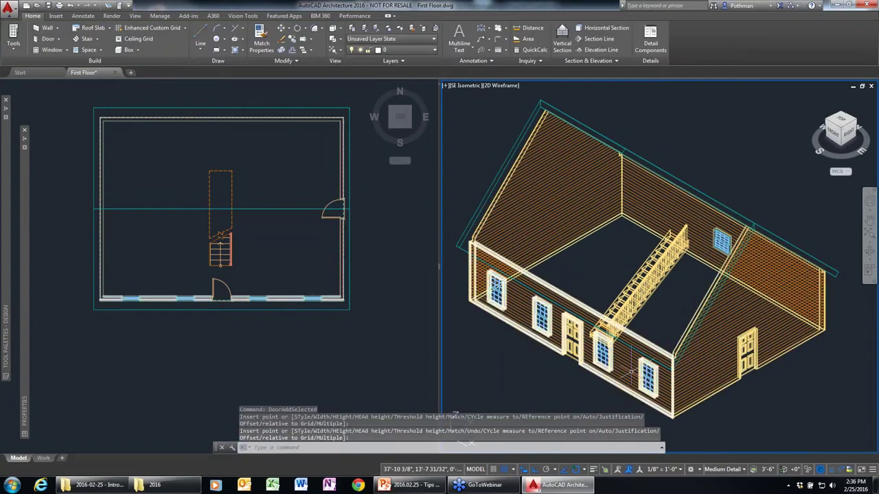
Add two windows matching the front wall's windows to the east wall, one on each side of its door
left_click(644, 374)
right_click(643, 374)
left_click(669, 268)
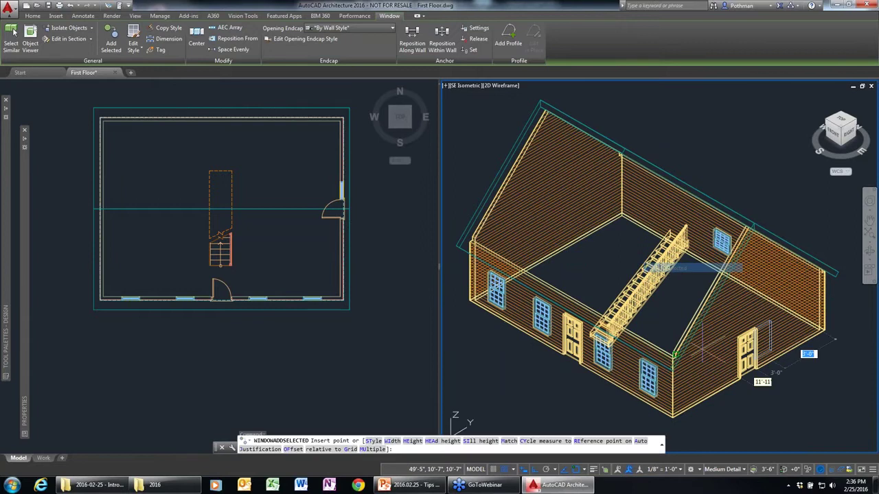
left_click(796, 357)
key("Escape")
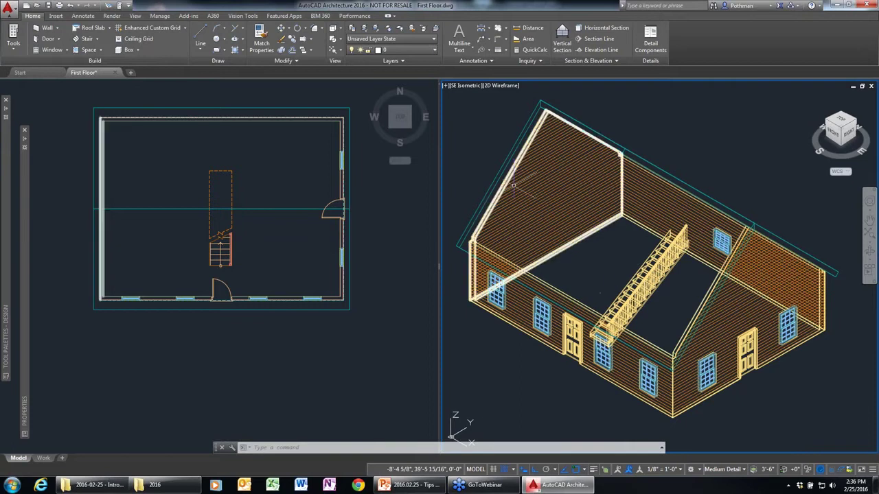
Zoom out the top view, shift the floor plan to leave empty space beside it, and activate the isometric view
left_click(214, 328)
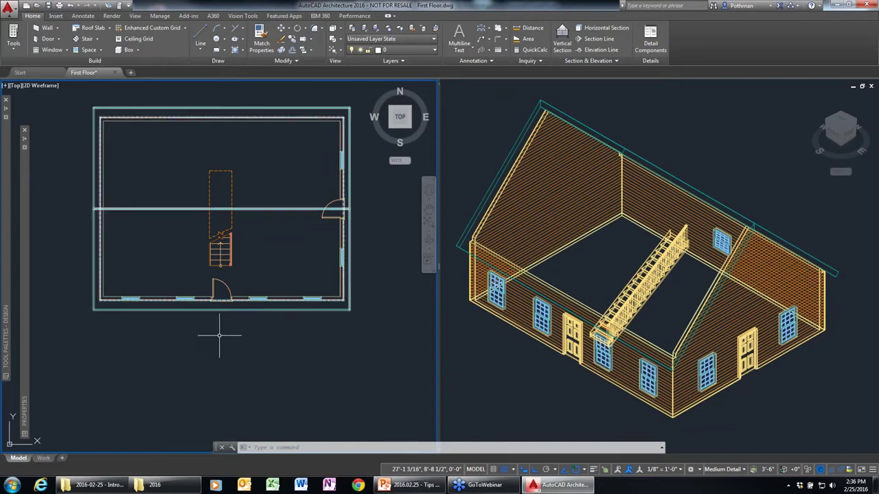
left_click(276, 394)
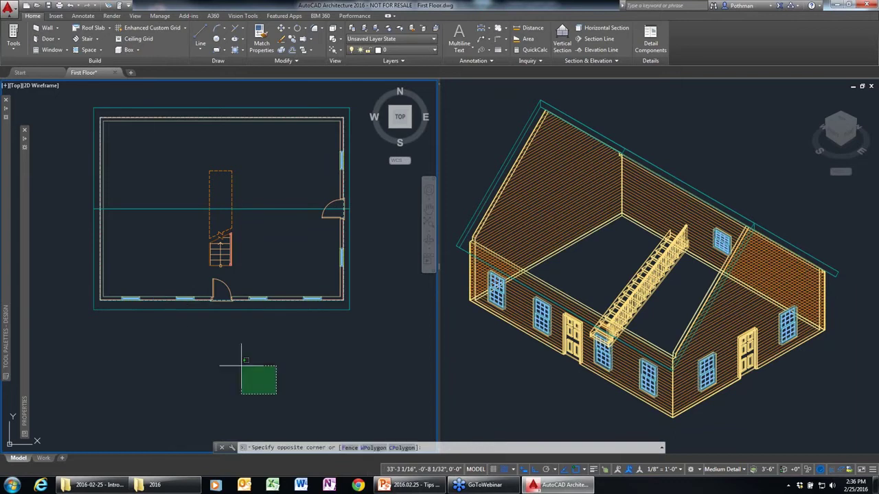
scroll(256, 358, "down", 2)
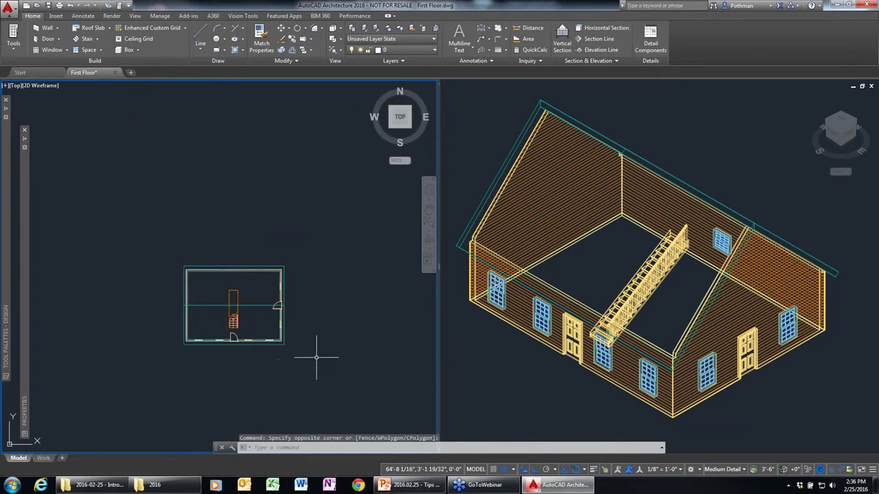
middle_click_drag(317, 357, 210, 318)
left_click(527, 370)
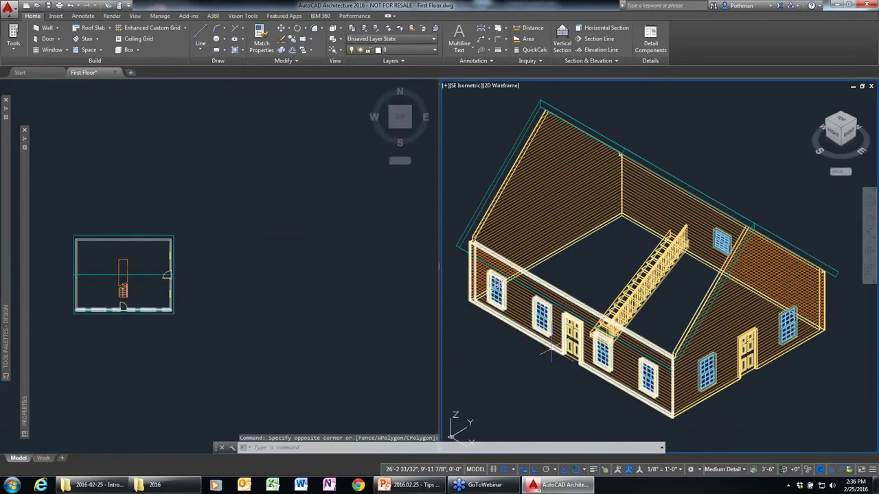
scroll(528, 371, "down", 3)
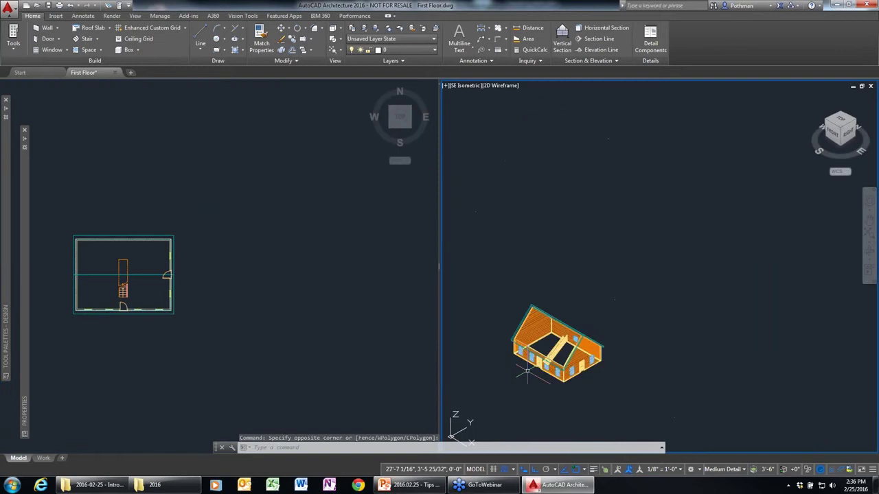
scroll(527, 370, "down", 2)
mouse_move(6, 166)
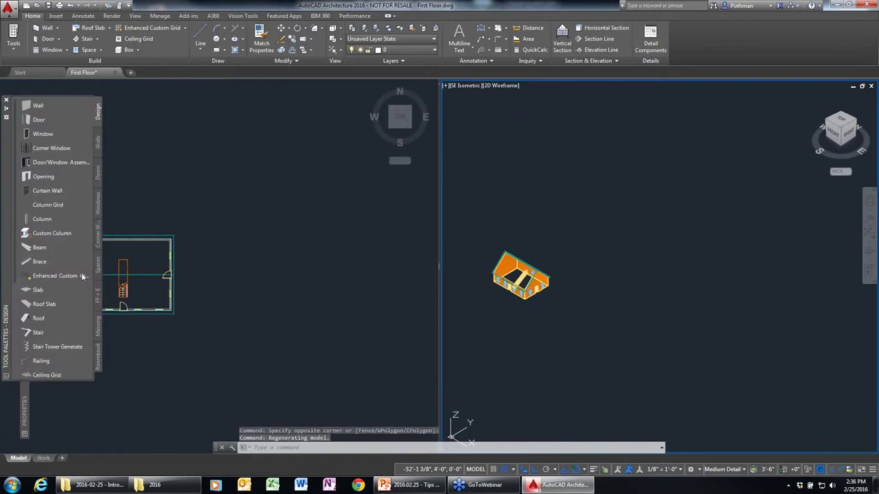
left_click(41, 195)
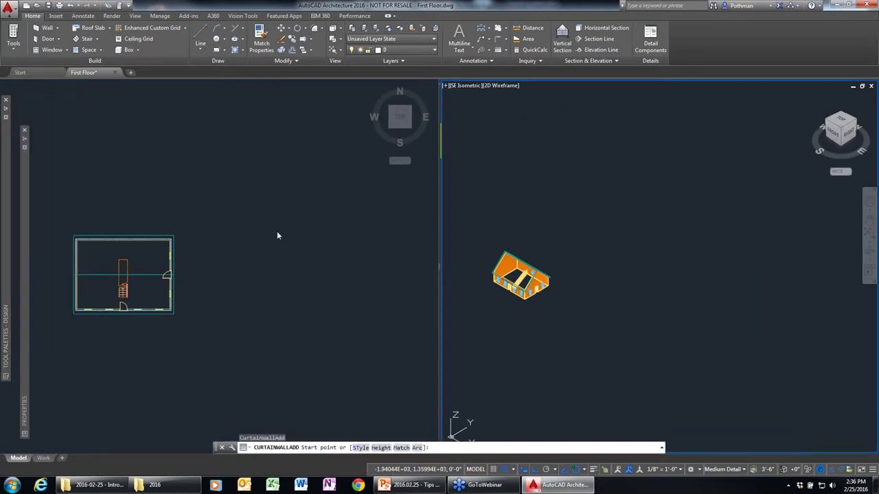
mouse_move(5, 329)
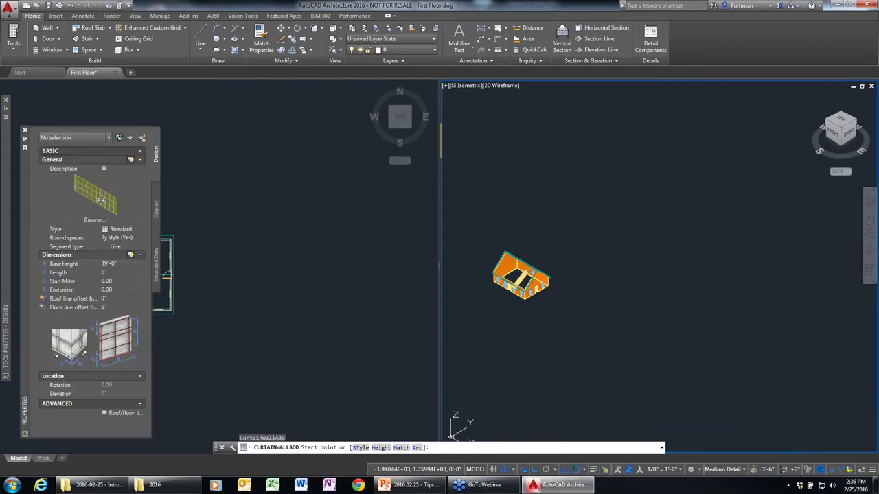
left_click(141, 231)
left_click(140, 230)
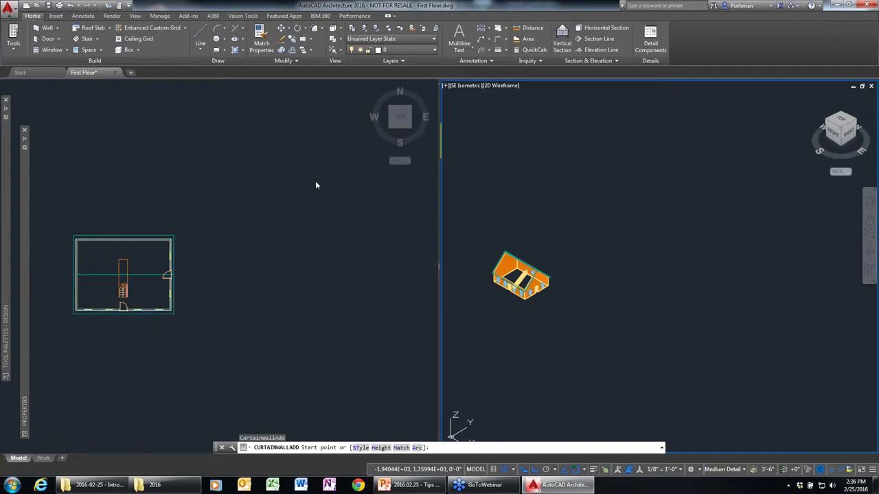
key("Escape")
Draw an L-shaped Standard curtain wall with a 39'-0" base height east of the house, its first leg about 67' long
mouse_move(3, 166)
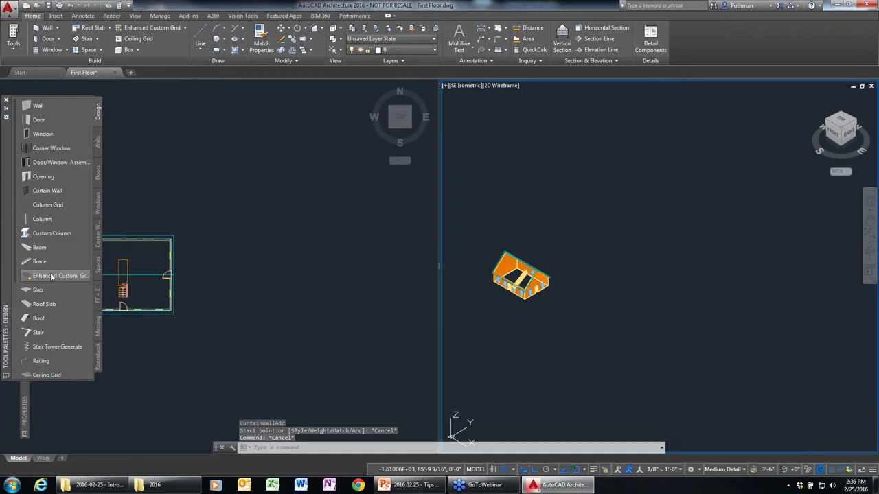
left_click(46, 191)
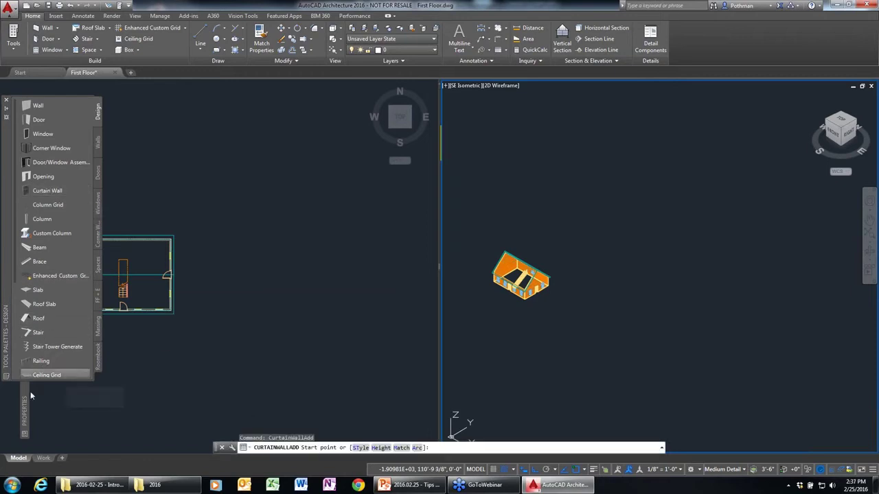
mouse_move(27, 398)
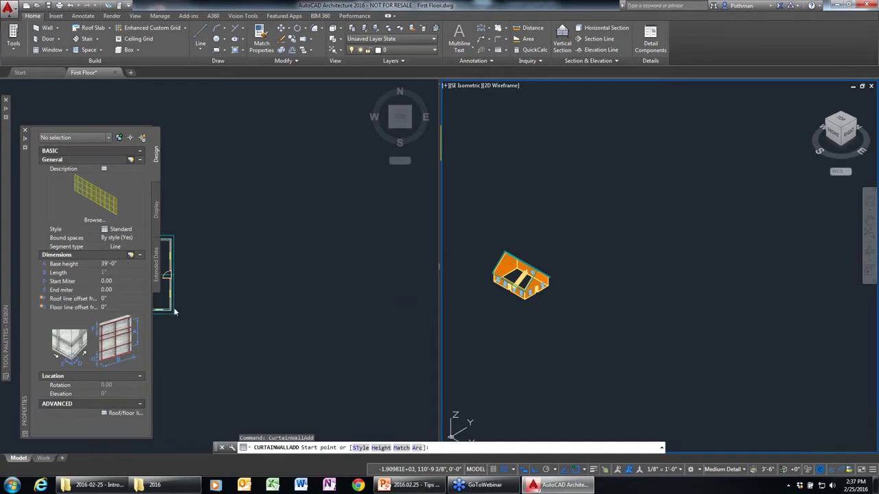
left_click(209, 289)
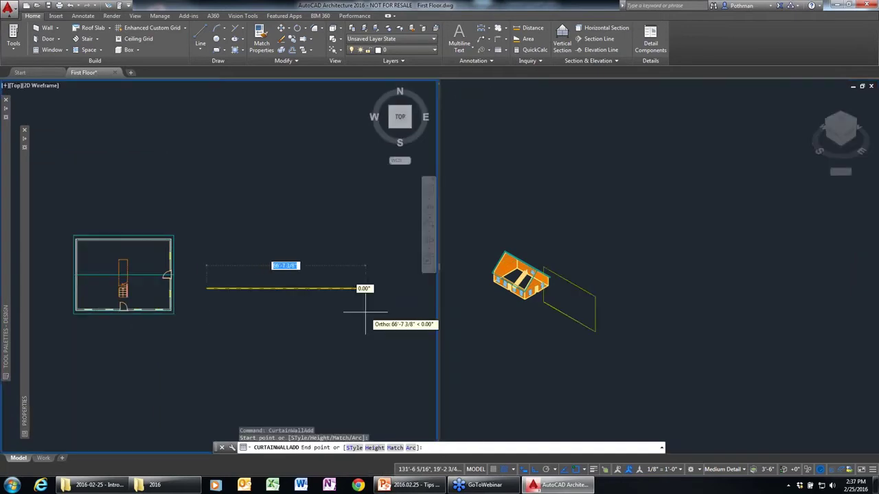
left_click(369, 288)
left_click(369, 203)
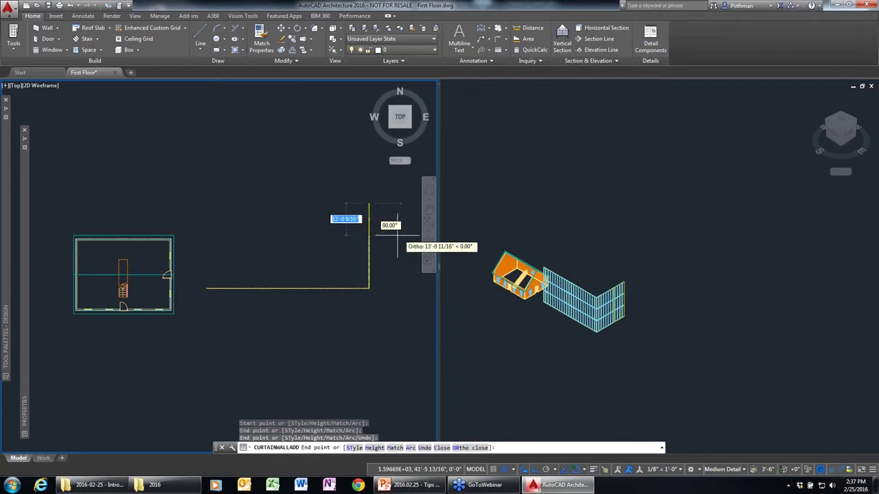
key("Escape")
left_click(599, 346)
scroll(588, 336, "up", 5)
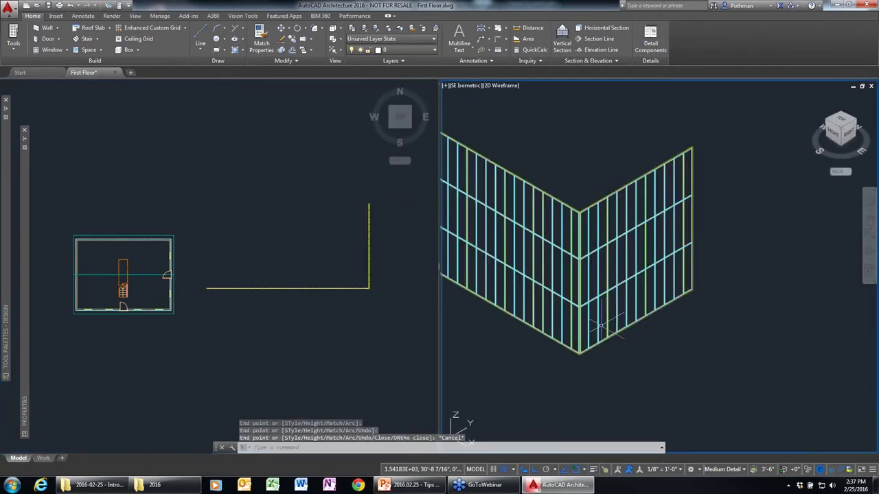
middle_click_drag(467, 318, 578, 353)
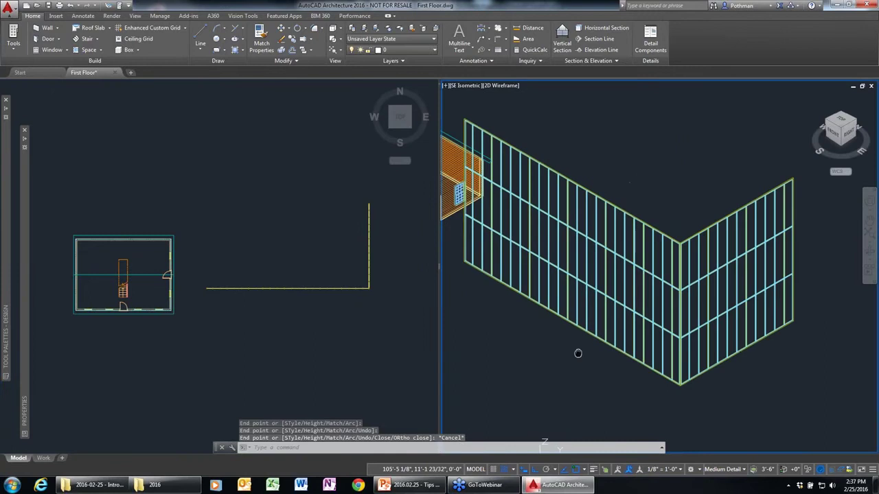
left_click(590, 316)
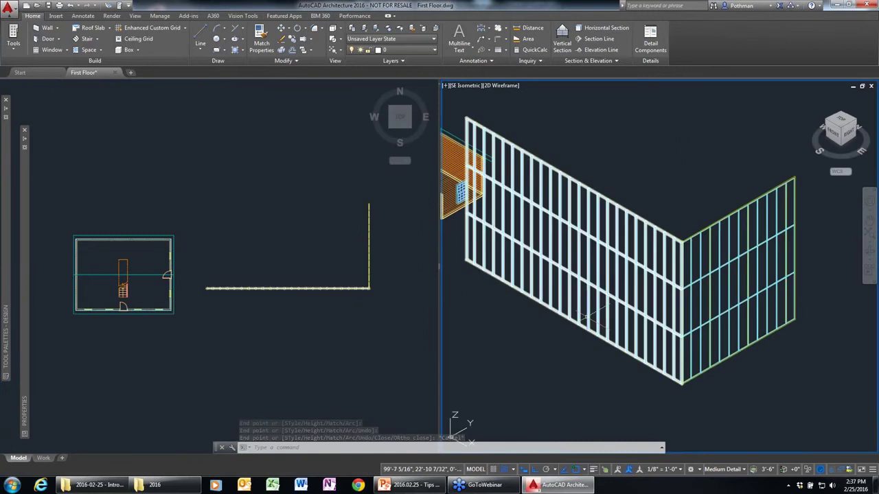
key("Escape")
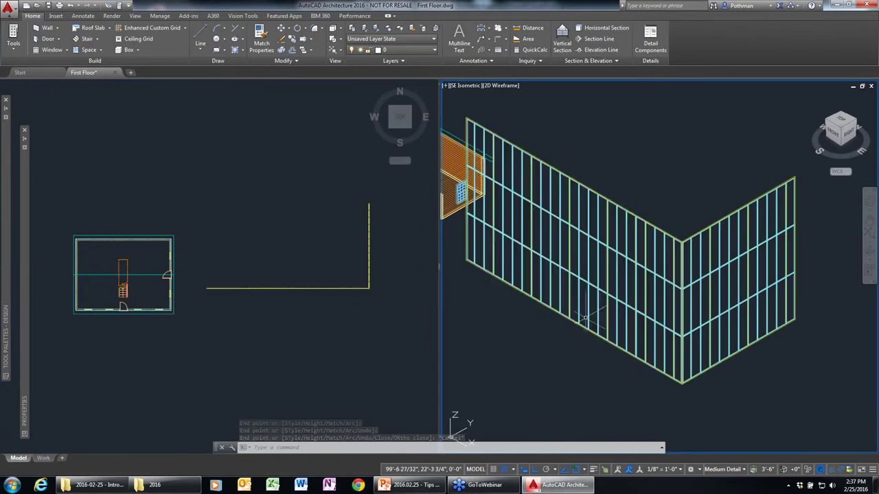
Load the Three Windowed Stories curtain wall style from the content library drawings through the Styles Browser
left_click(13, 42)
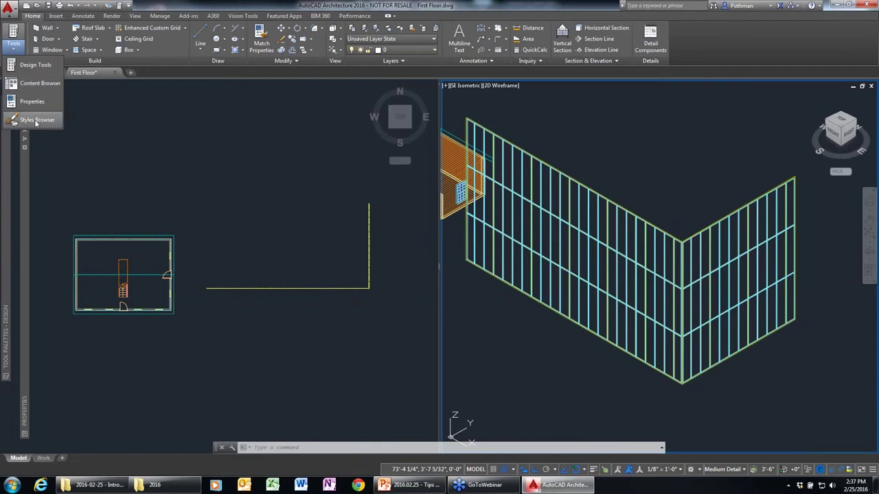
left_click(35, 121)
left_click(523, 66)
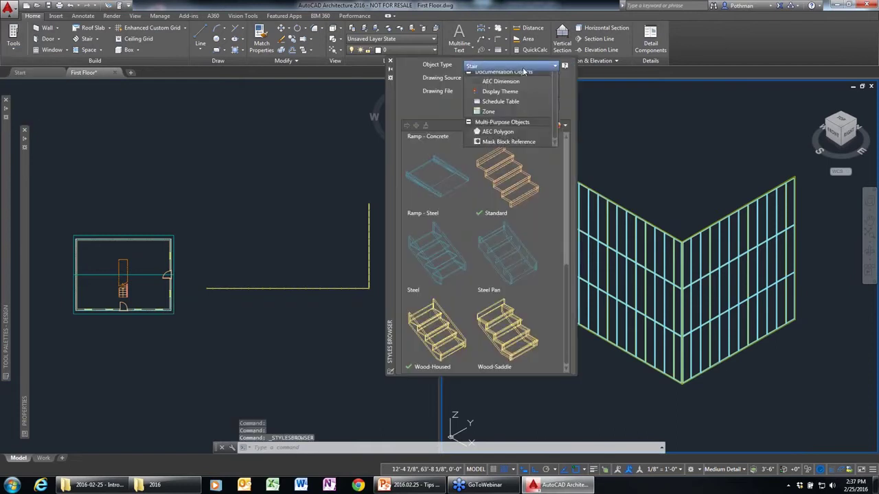
left_click_drag(555, 125, 555, 83)
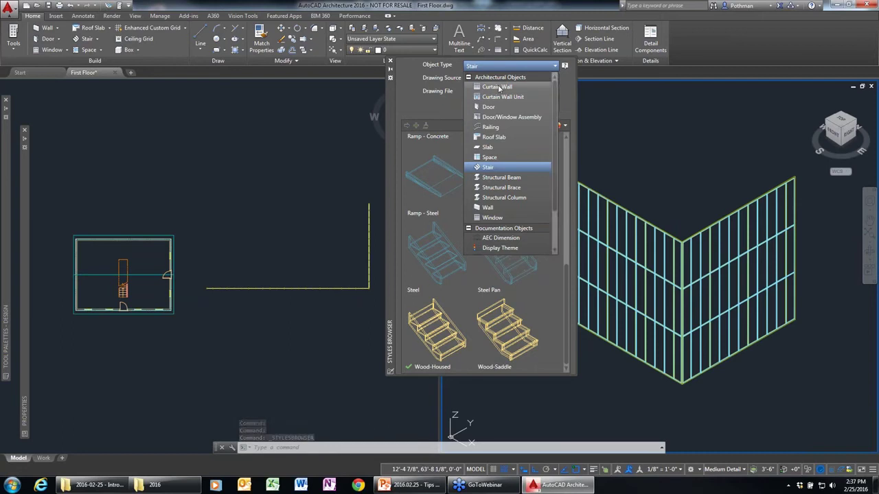
left_click(499, 87)
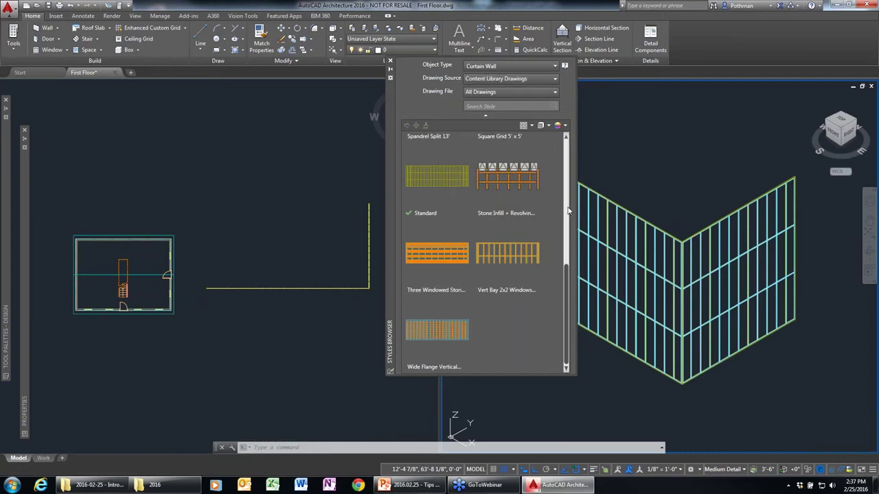
left_click(428, 259)
double_click(427, 254)
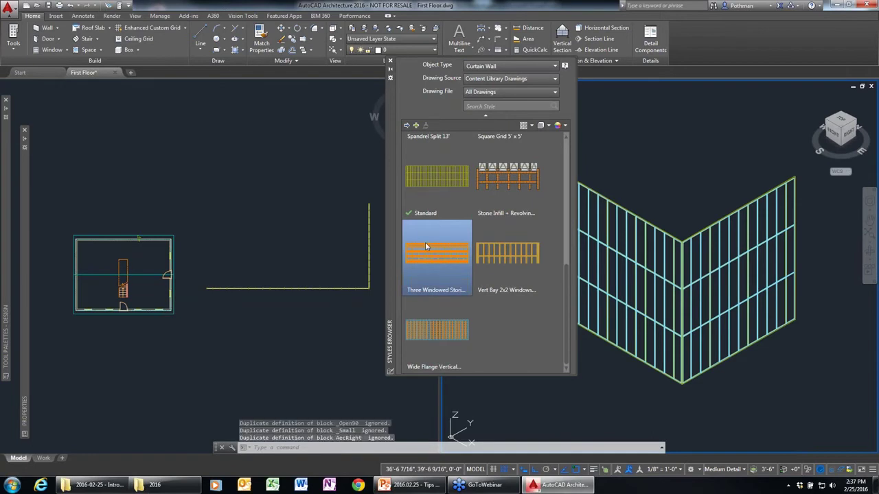
left_click(332, 300)
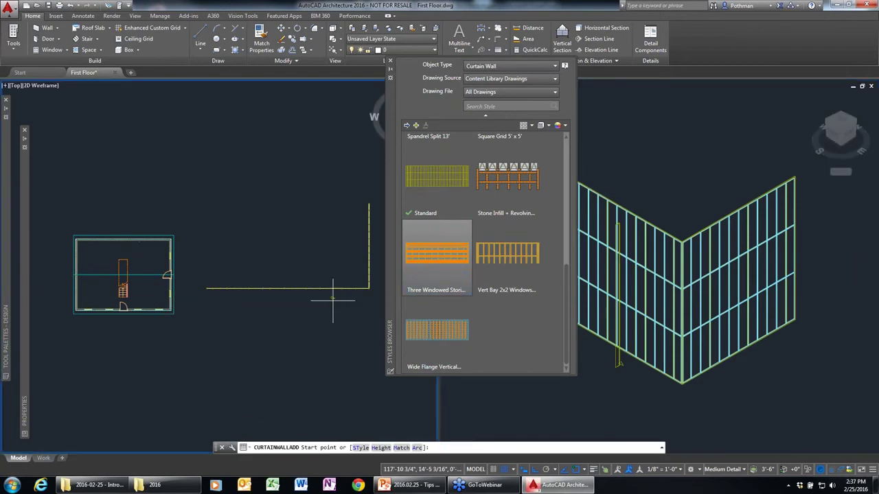
key("Escape")
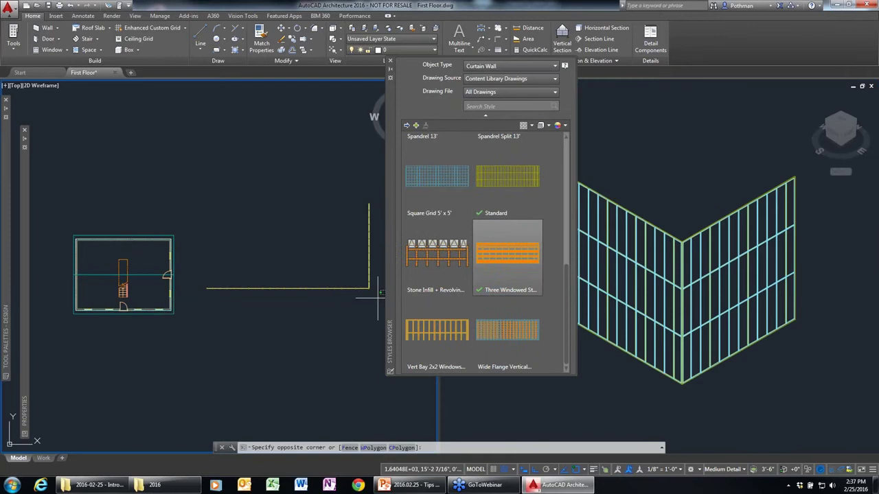
Change the style of both curtain wall segments to Three Windowed Stories
left_click(378, 304)
left_click(323, 229)
mouse_move(26, 254)
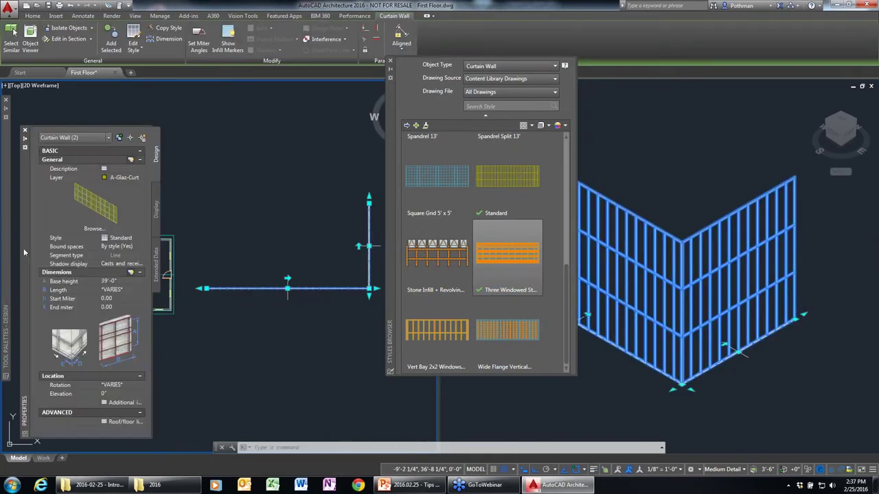
left_click(136, 238)
left_click(139, 239)
left_click(142, 254)
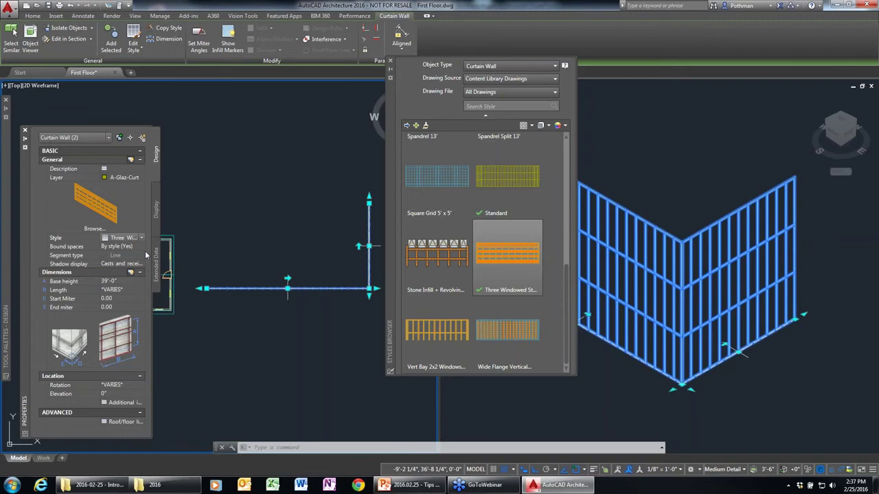
key("Escape")
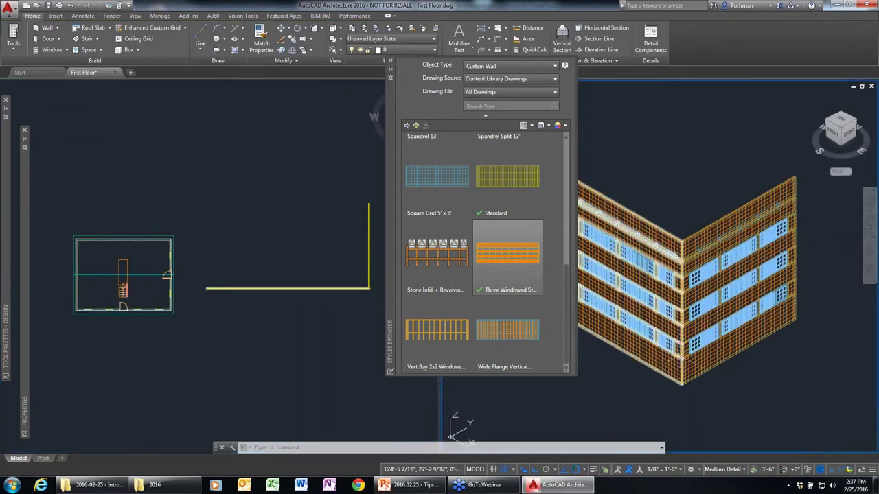
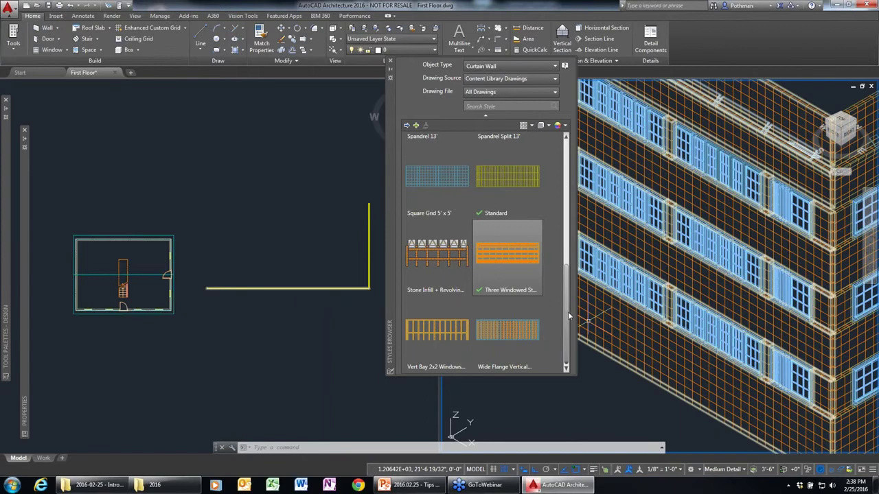
Delete both curtain wall segments beside the house and close the Styles Browser
left_click(568, 236)
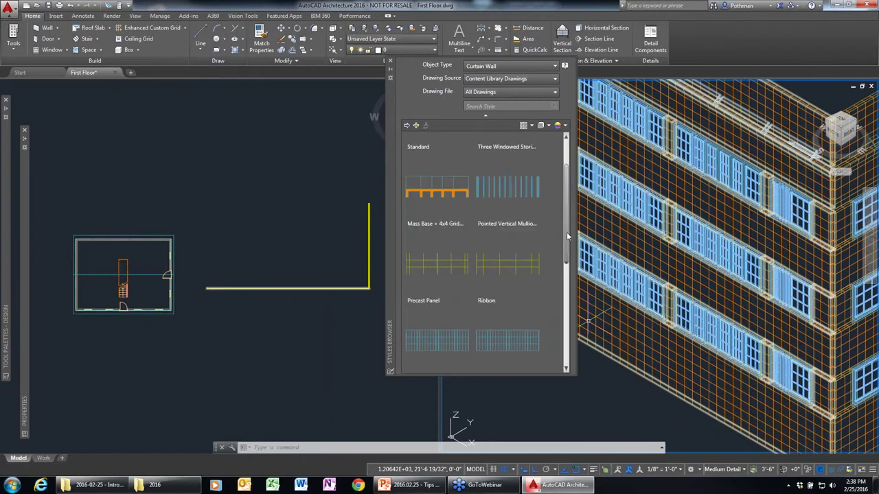
scroll(473, 199, "up", 2)
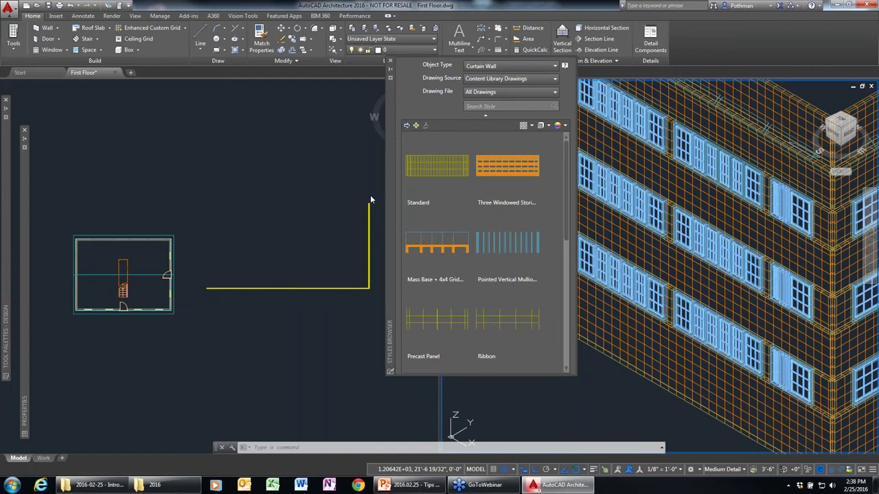
left_click(374, 291)
left_click(343, 255)
key("Delete")
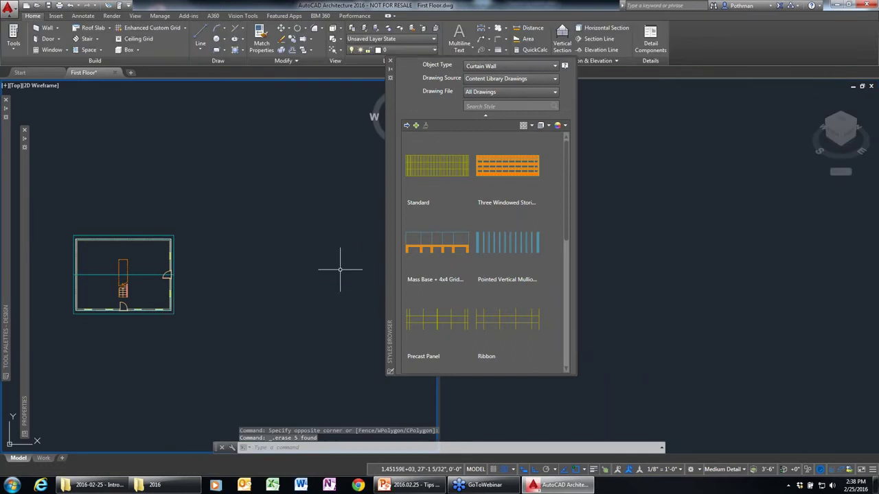
left_click(390, 61)
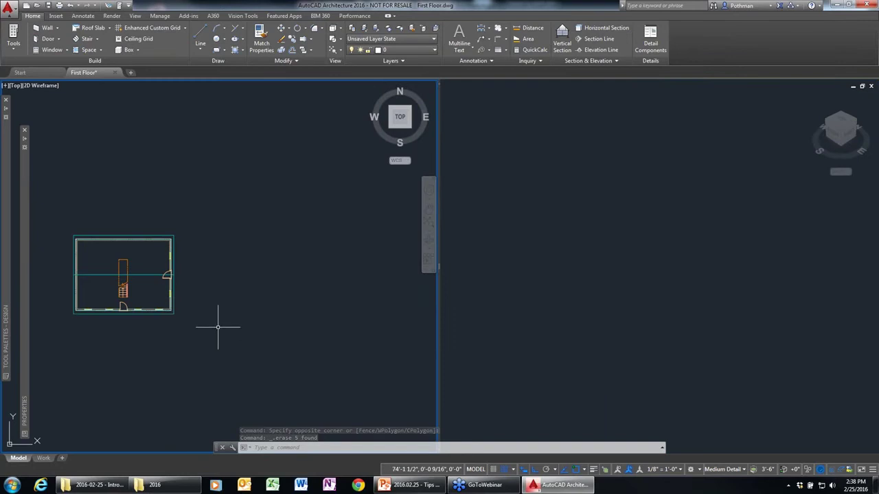
Switch the drawing area to the Single viewport configuration showing the top view of the floor plan around the front door
scroll(193, 304, "up", 2)
scroll(192, 304, "down", 2)
middle_click_drag(192, 304, 335, 322)
scroll(260, 317, "up", 2)
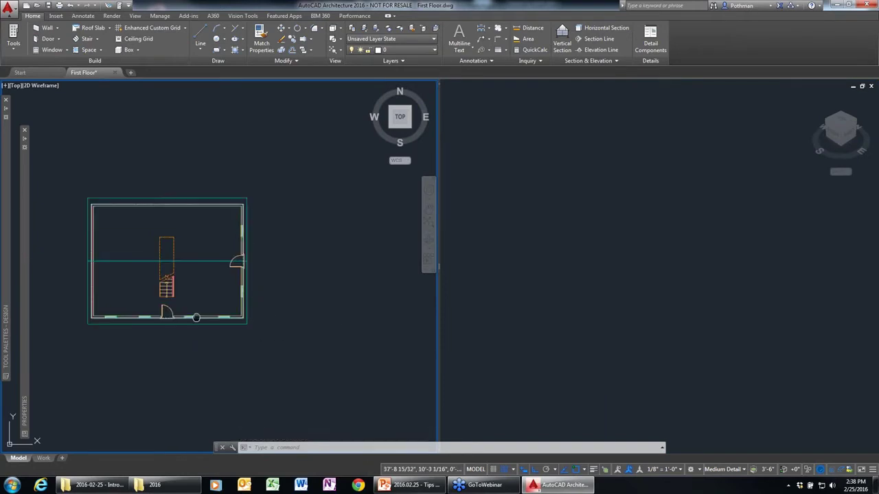
middle_click_drag(196, 317, 267, 310)
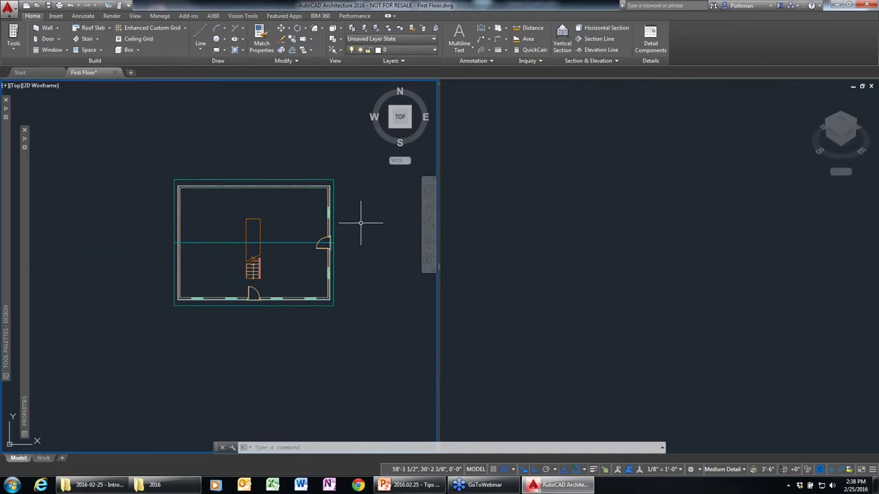
type("view")
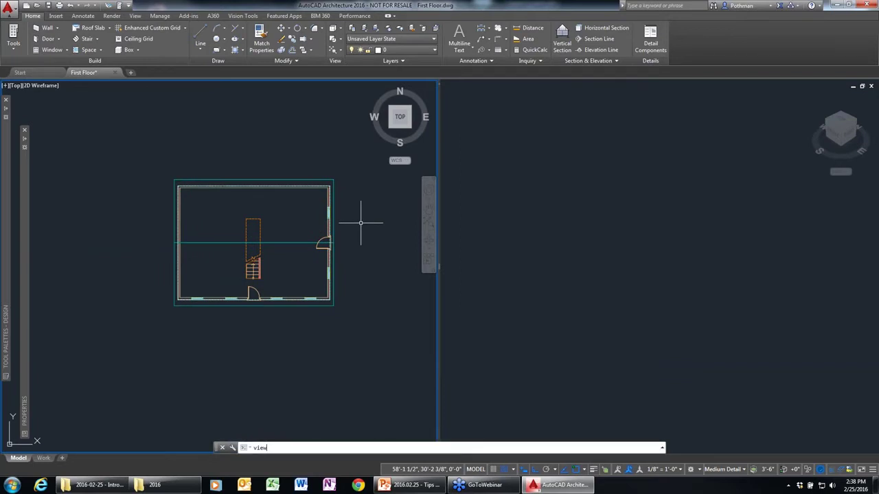
type("ports")
key("Return")
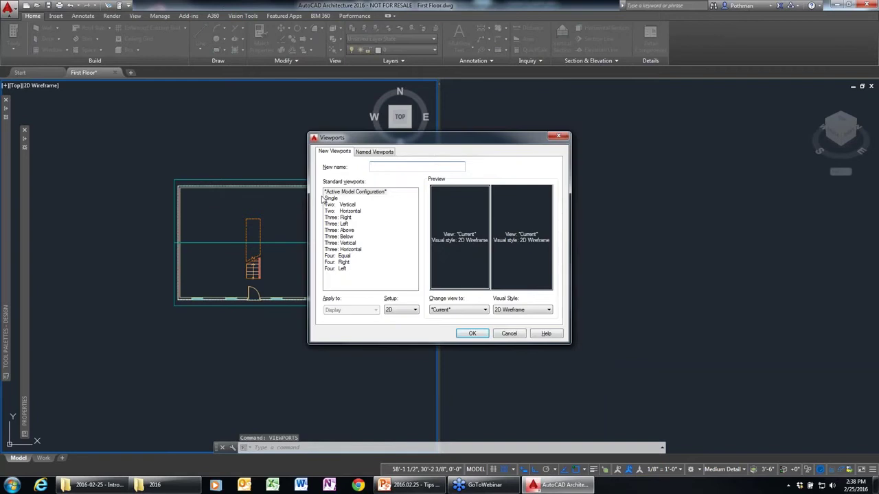
left_click(331, 199)
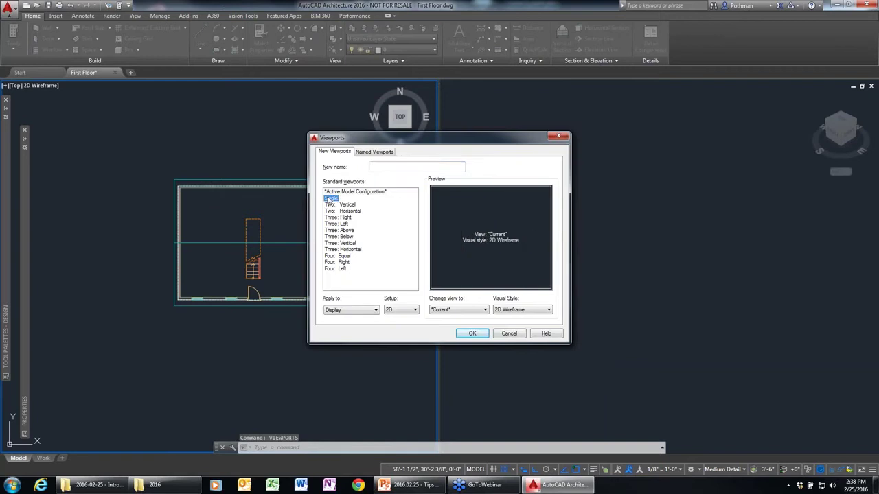
left_click(472, 333)
scroll(520, 274, "up", 4)
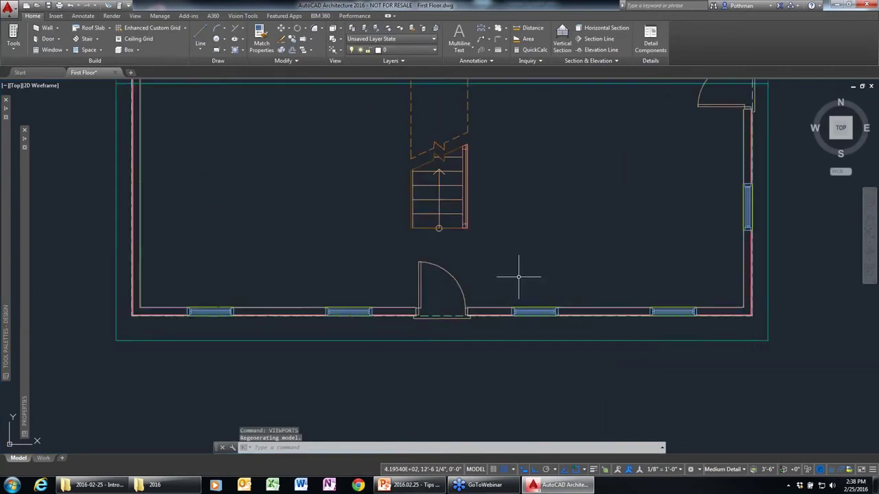
Tag the westernmost front-wall window with a Window Tag outside the wall, accepting its property set data
scroll(438, 313, "down", 1)
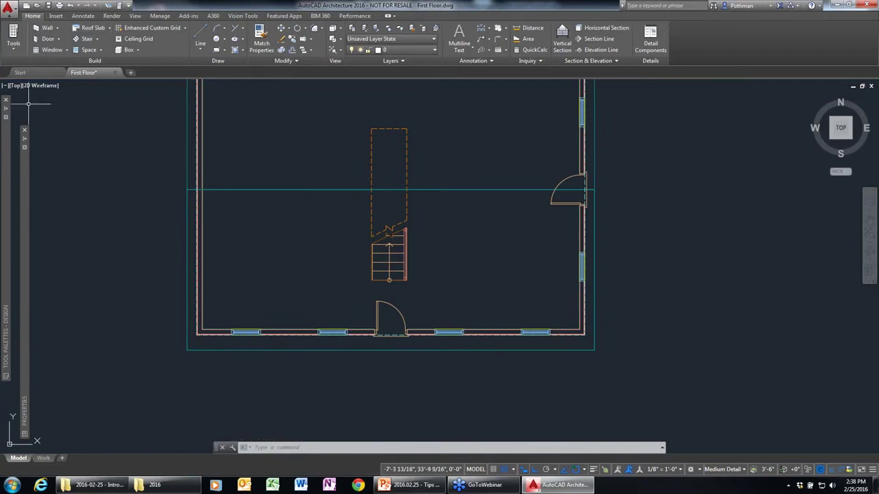
left_click(83, 16)
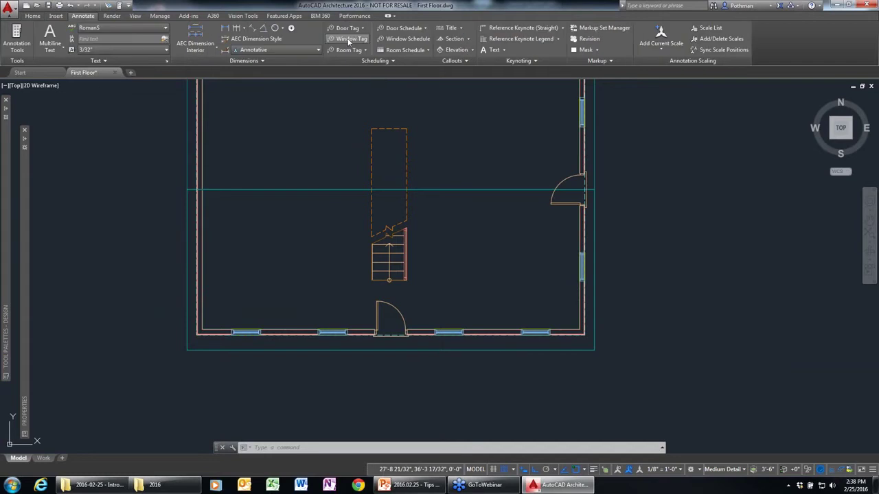
left_click(352, 38)
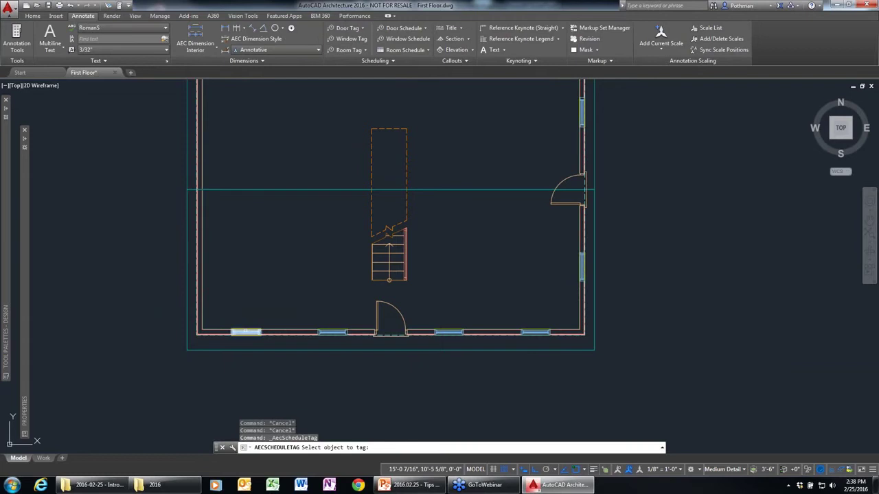
left_click(246, 331)
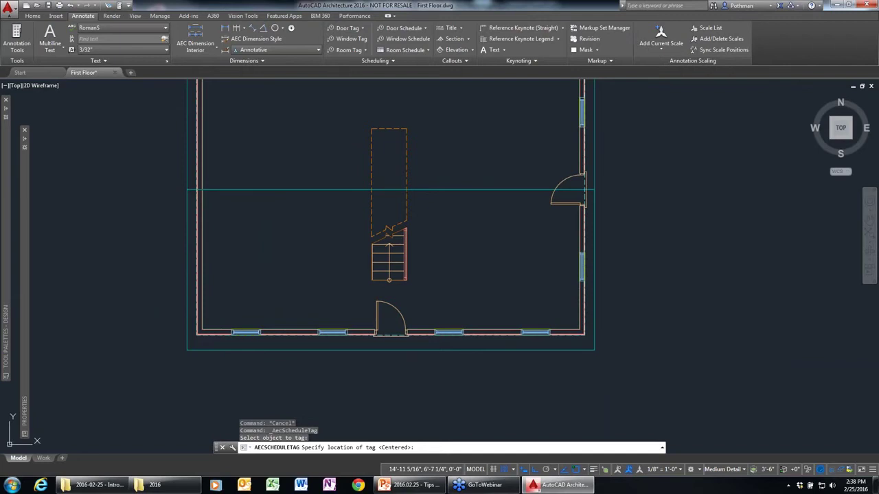
left_click(281, 382)
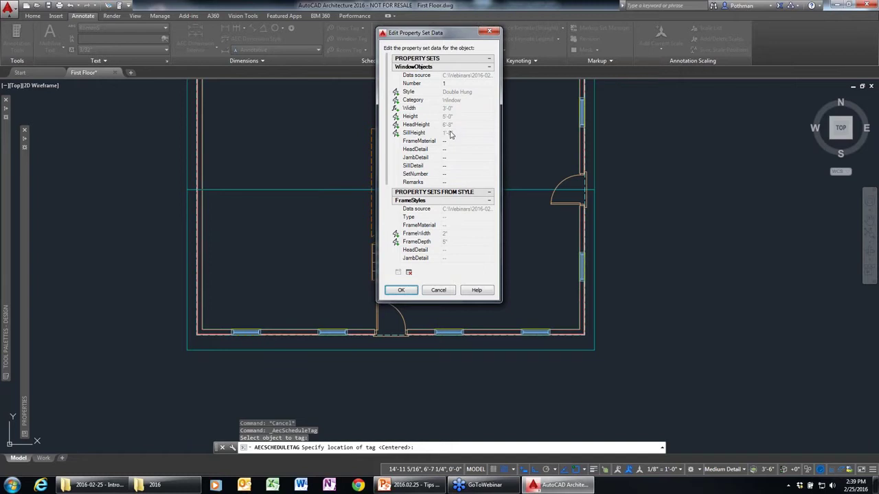
left_click_drag(389, 175, 395, 268)
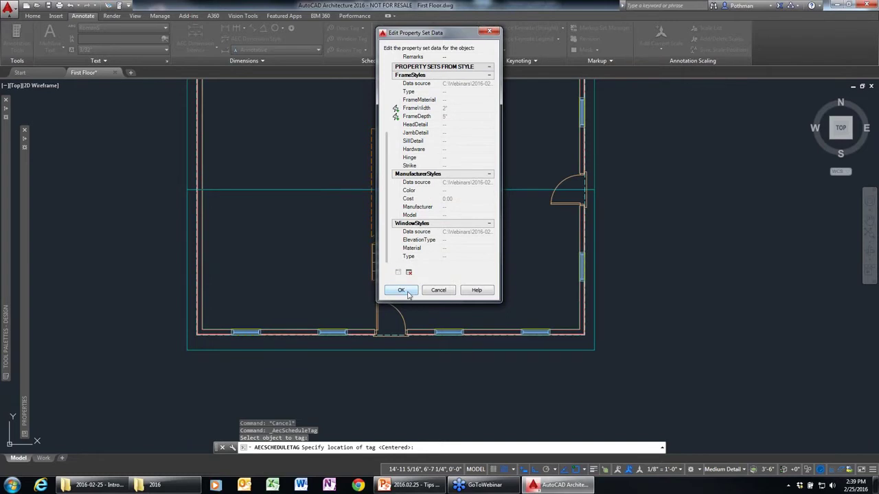
left_click(402, 290)
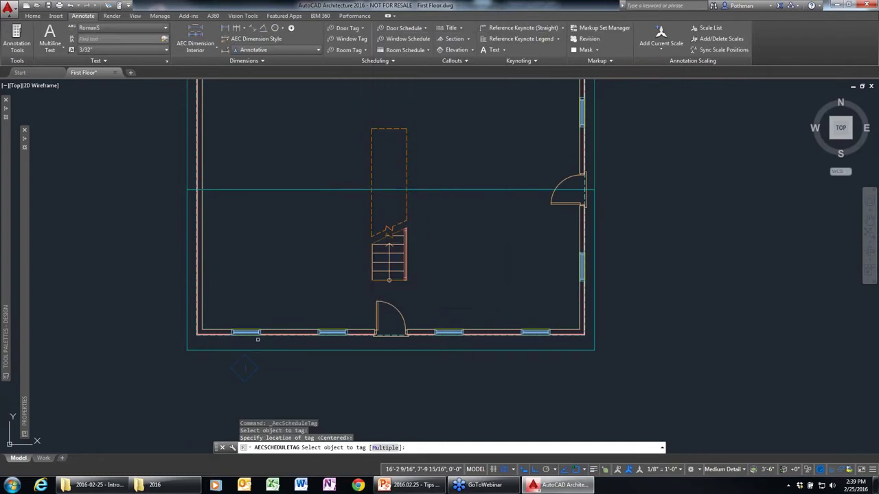
Try to tag the other three front-wall windows and both east-wall windows together using the Multiple option
left_click(386, 448)
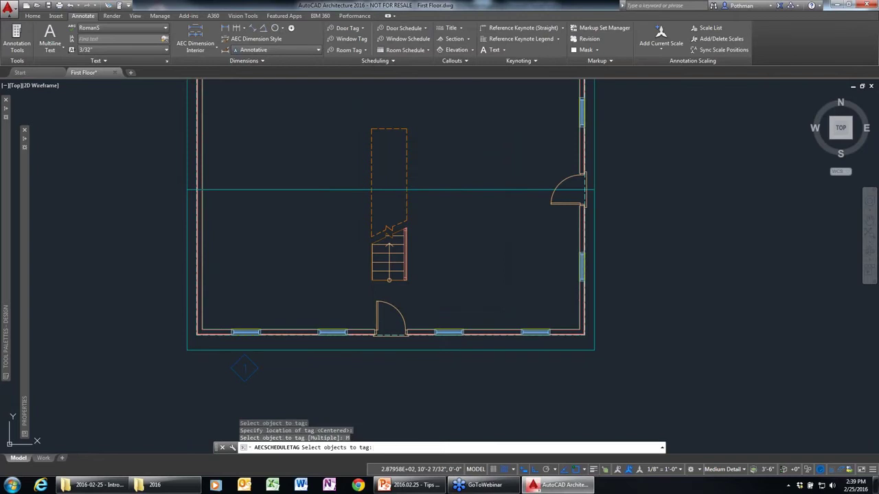
left_click(338, 332)
left_click(449, 332)
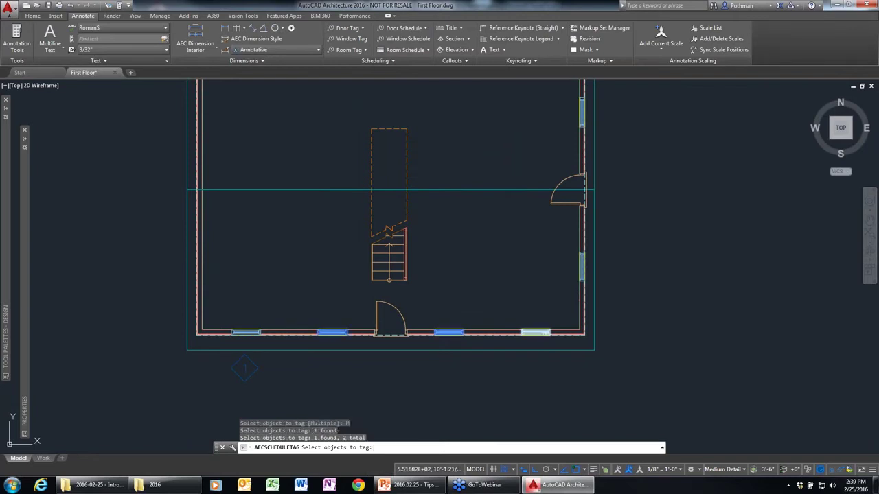
left_click(535, 333)
left_click(580, 266)
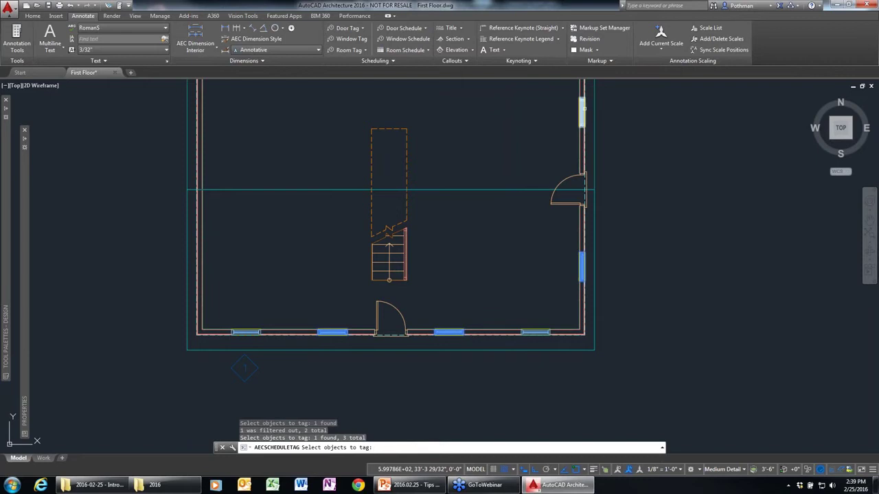
left_click(581, 110)
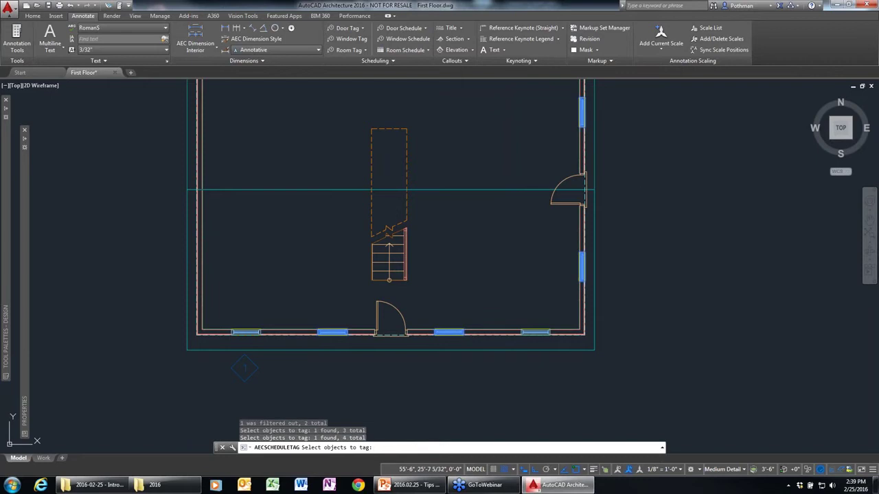
key("Return")
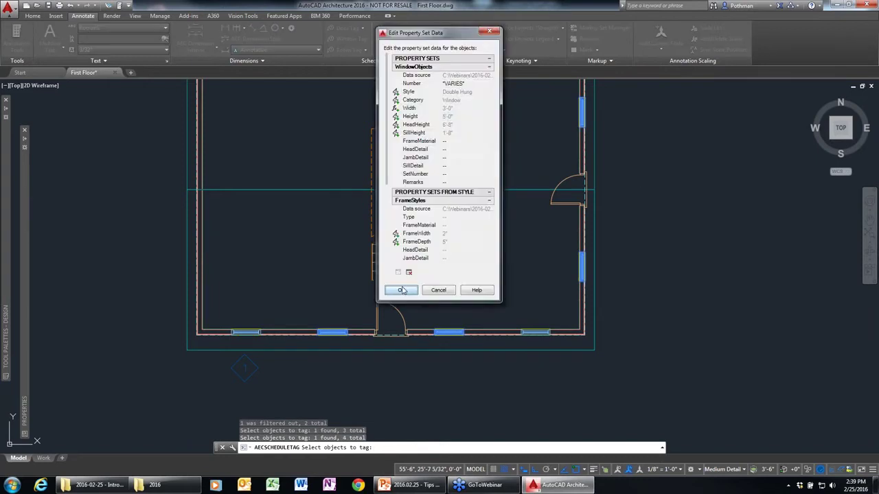
key("Return")
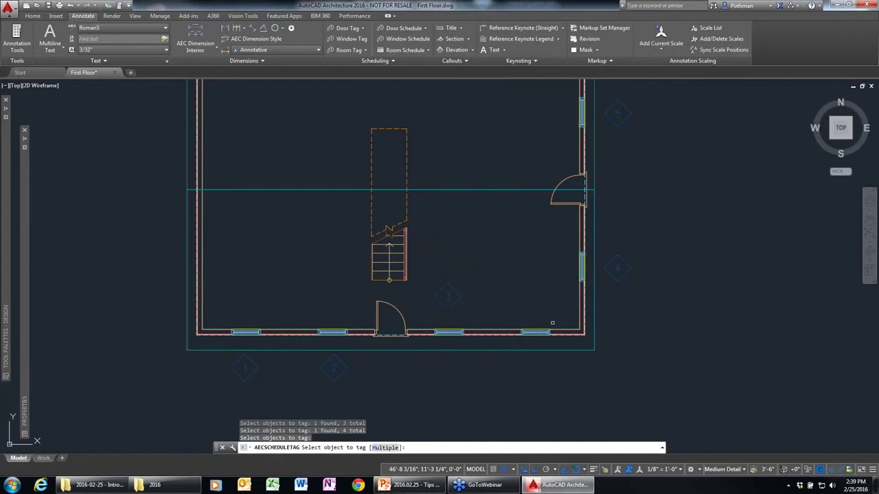
End the tagging command and undo all of its window tags
scroll(551, 331, "down", 4)
scroll(551, 331, "up", 2)
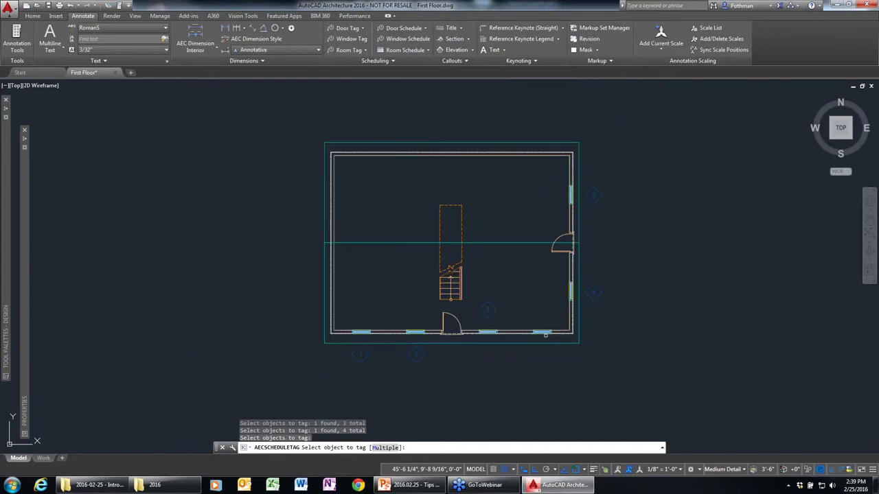
key("Escape")
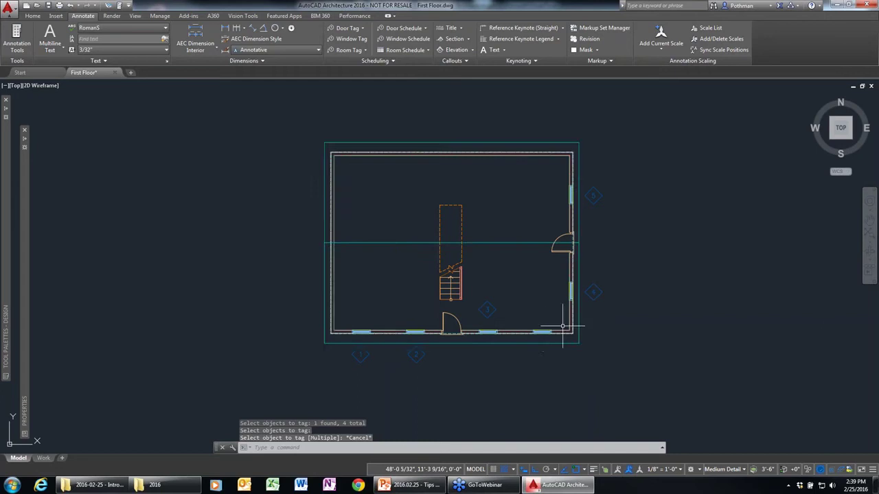
key("ctrl+z")
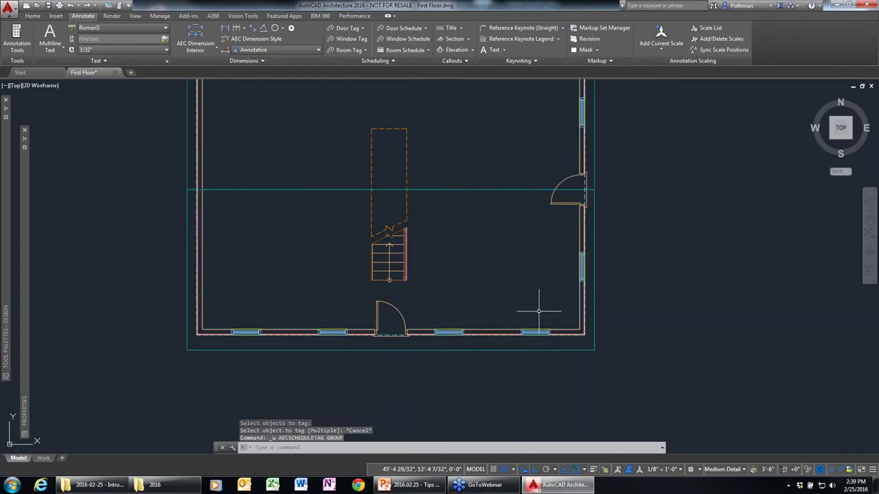
Place a Window Tag below the westernmost front-wall window again and accept its property set data
left_click(350, 40)
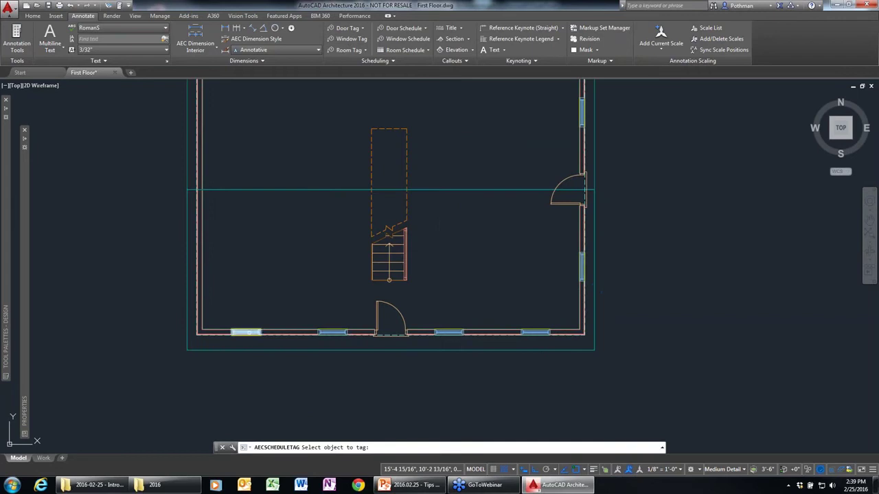
left_click(247, 332)
left_click(244, 368)
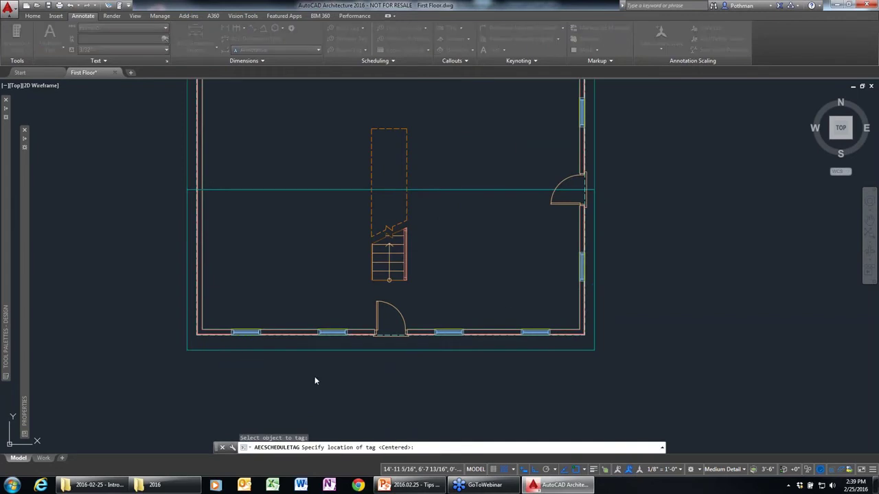
left_click(402, 290)
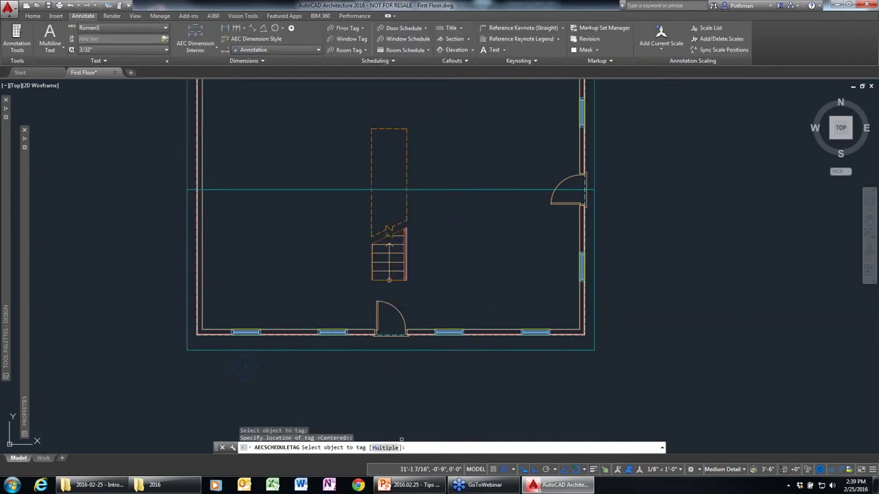
Tag the front-wall windows on either side of the front door together using the Multiple option, accepting their property data
type("m")
key("Return")
left_click(335, 330)
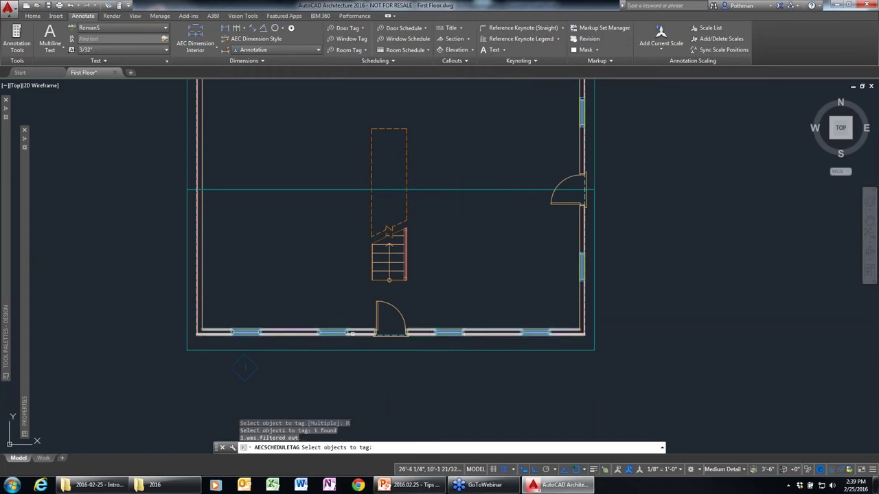
left_click(333, 332)
left_click(449, 332)
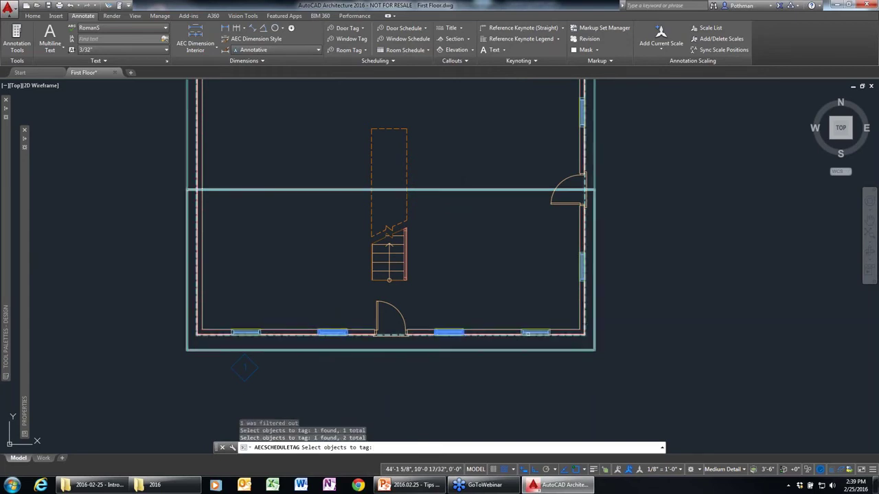
left_click(508, 348)
key("Return")
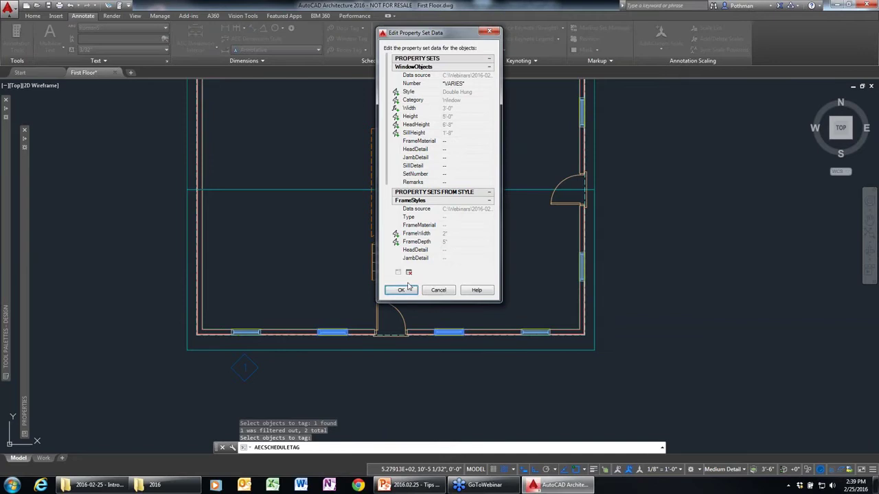
left_click(401, 291)
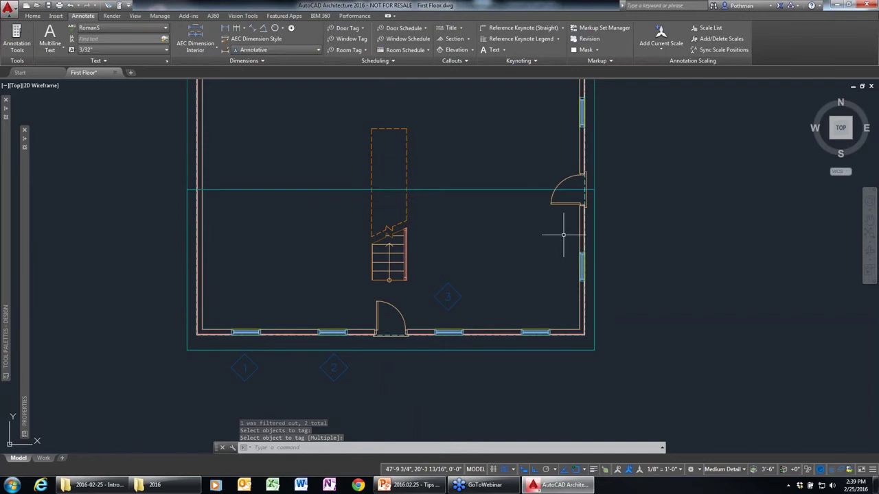
Create a Window Schedule for the whole floor plan and place it east of the house at the default size
scroll(491, 288, "down", 2)
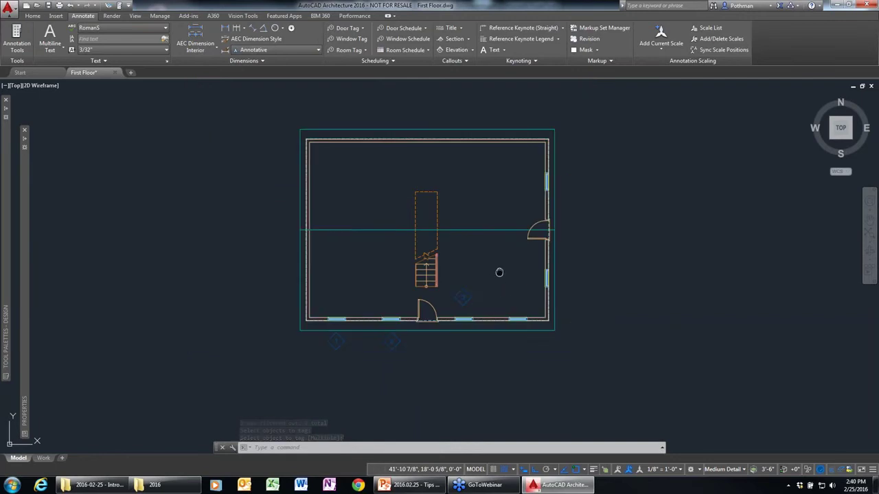
middle_click_drag(501, 270, 356, 261)
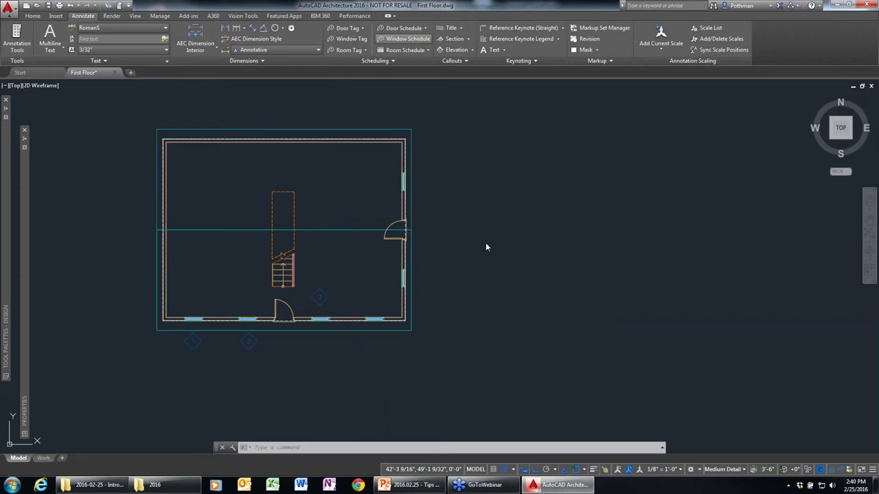
left_click(504, 390)
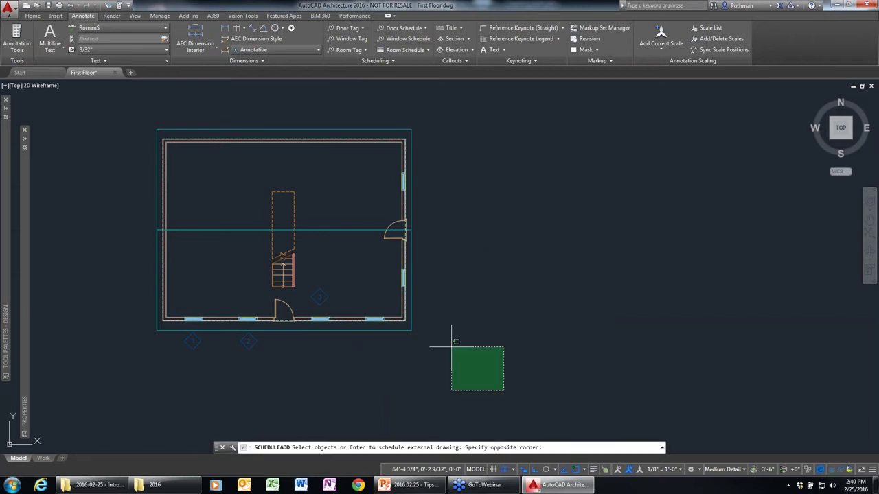
left_click(137, 88)
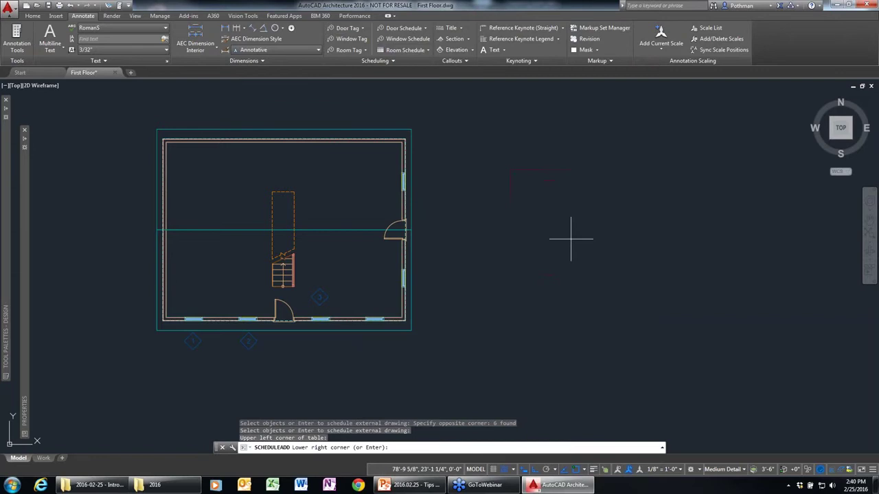
key("Return")
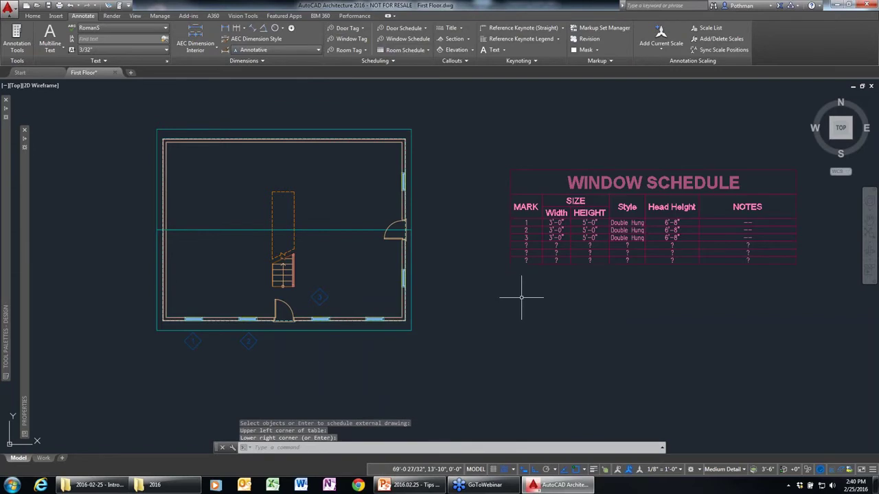
Tag the easternmost front-wall window inside the house using Add Selected on window tag 3, accepting its property data
scroll(567, 238, "up", 2)
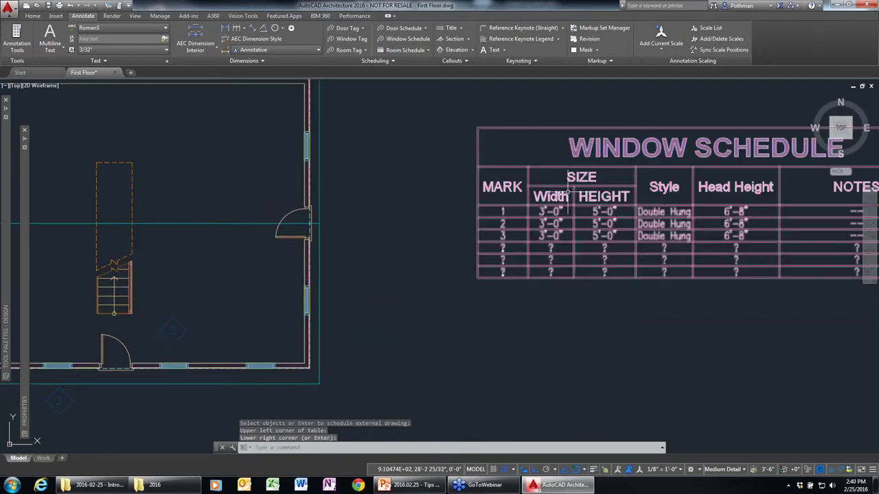
left_click(204, 332)
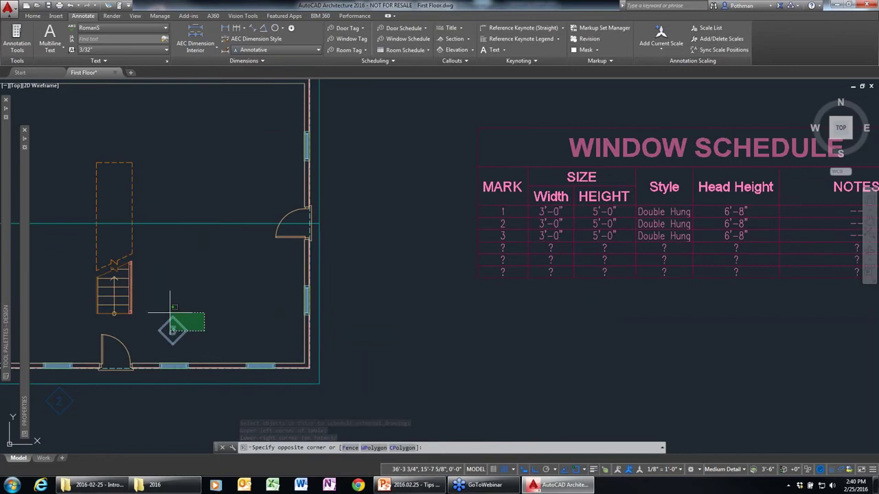
left_click(171, 313)
right_click(199, 97)
left_click(226, 196)
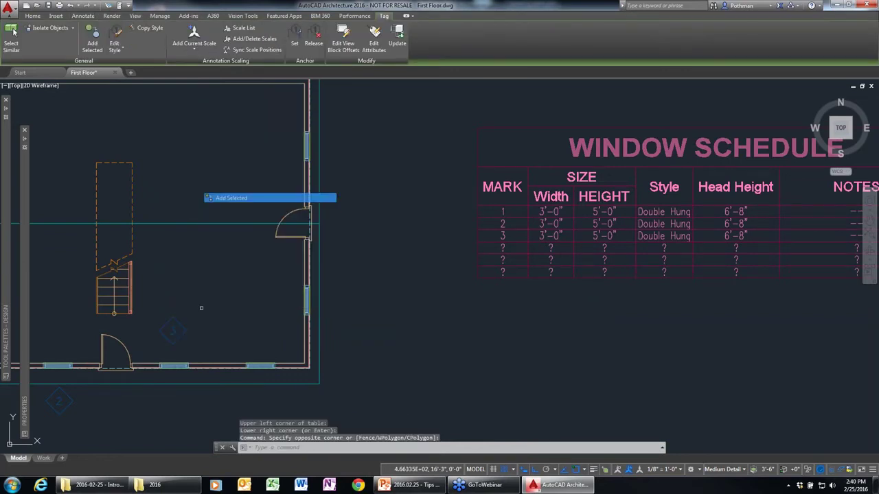
left_click(259, 366)
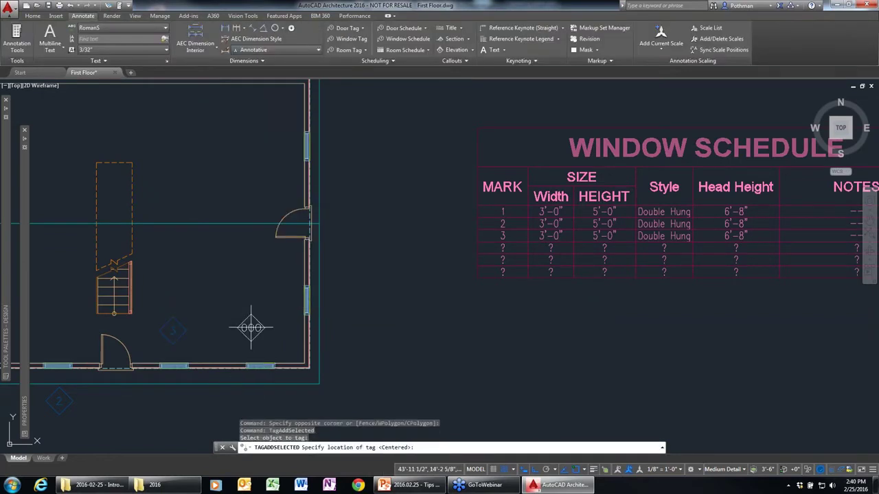
key("Return")
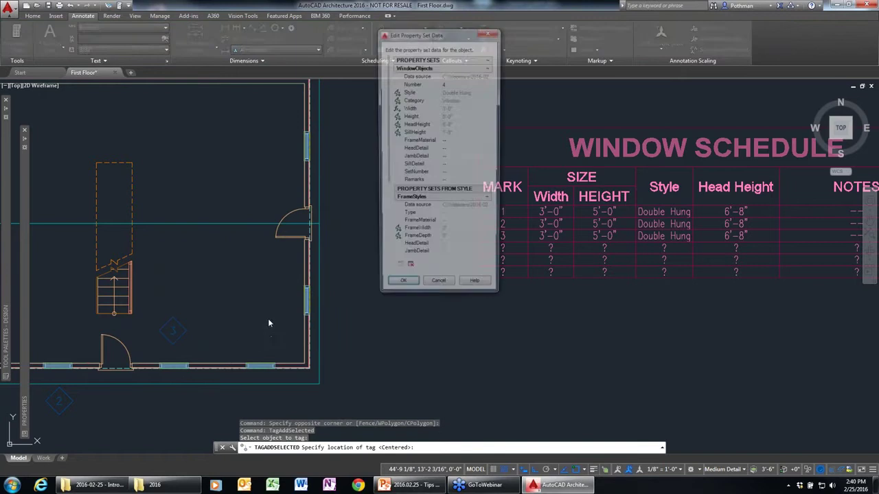
key("Return")
Tag the east-wall window south of the side door, placing the tag outside the wall and accepting its property data
left_click(307, 300)
left_click(334, 303)
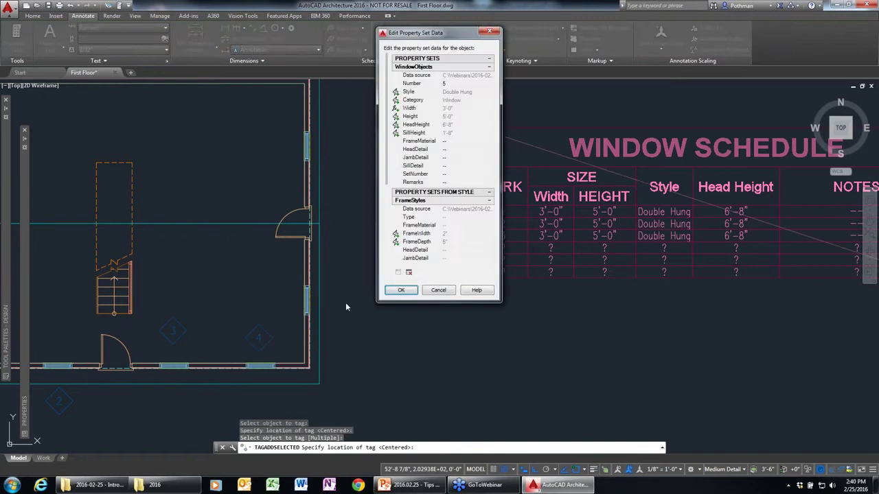
key("Return")
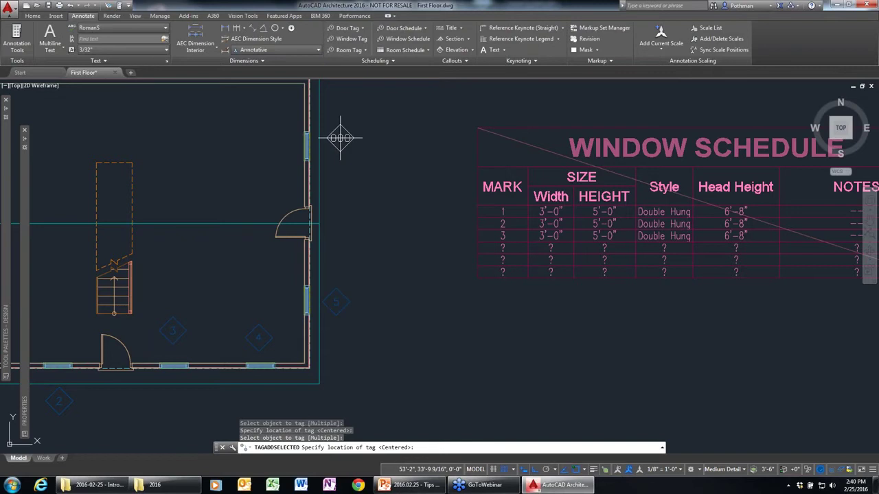
Place the tag for the east-wall window north of the side door outside the wall, accepting its property data
left_click(343, 143)
left_click(406, 290)
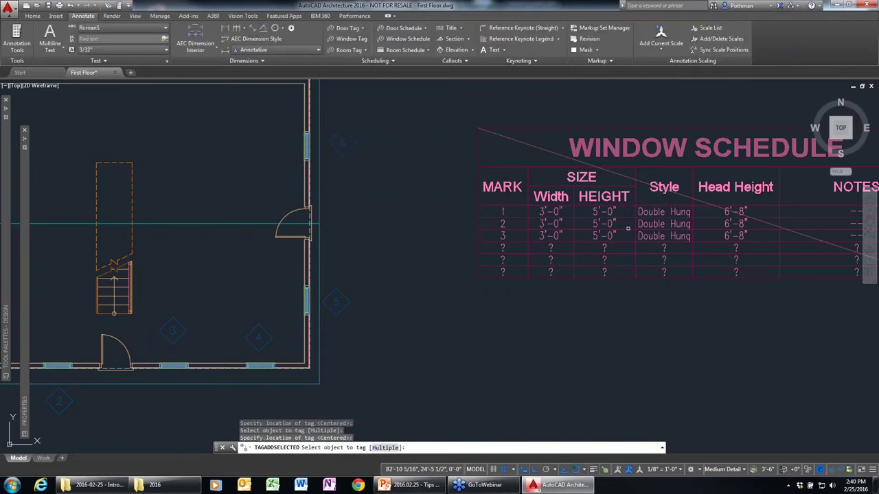
key("Escape")
Update the window schedule table so its rows reflect the newly tagged windows
left_click(603, 216)
right_click(569, 231)
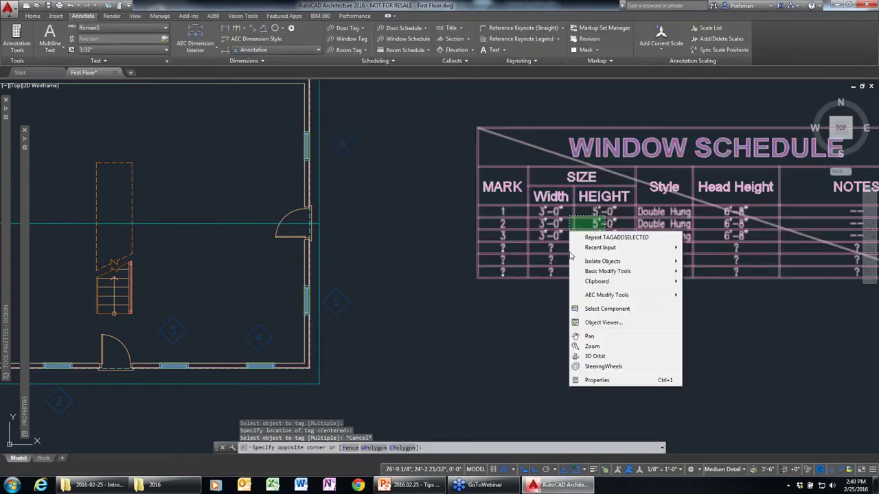
left_click(561, 146)
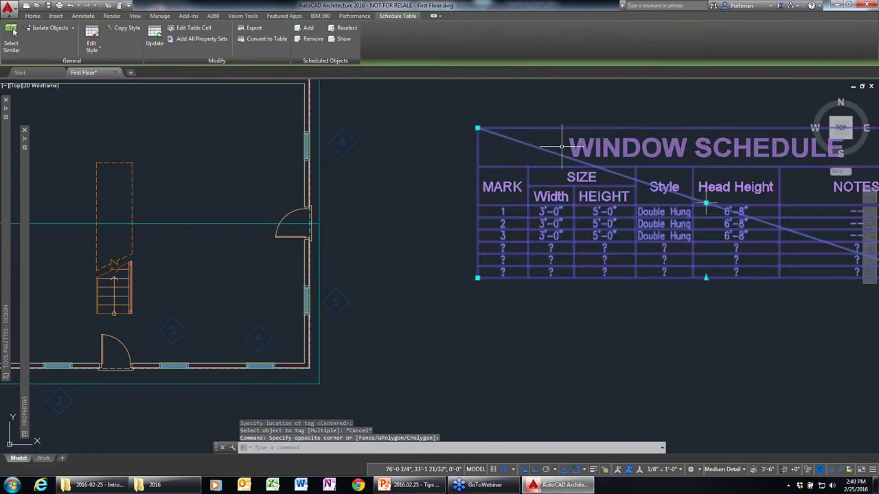
right_click(557, 204)
left_click(585, 275)
key("Escape")
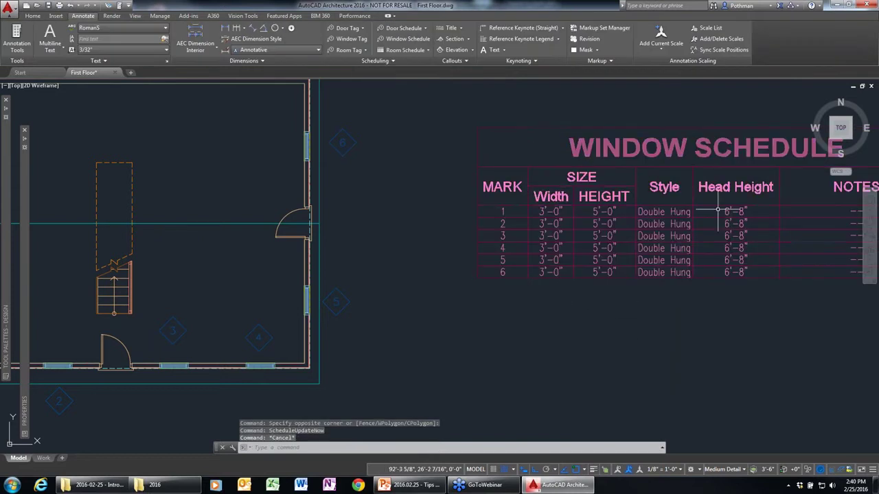
Set the window schedule to update automatically and to add new objects automatically
scroll(563, 278, "down", 3)
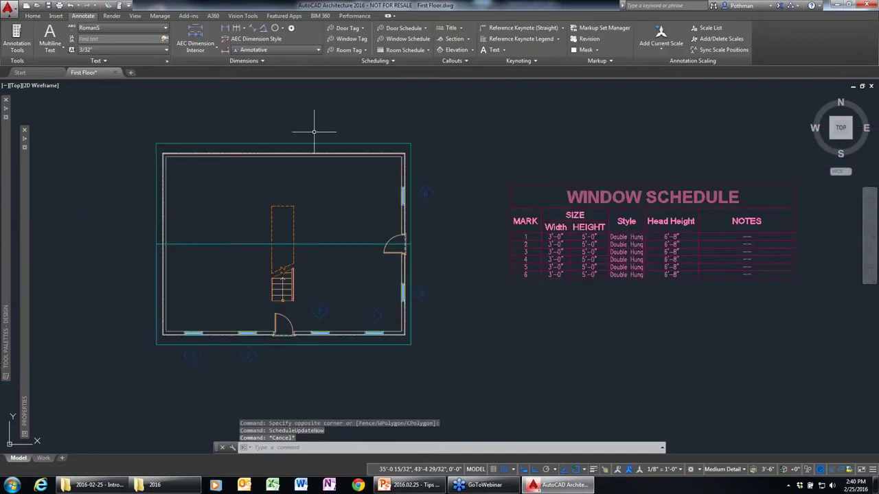
scroll(275, 139, "up", 4)
scroll(304, 177, "down", 2)
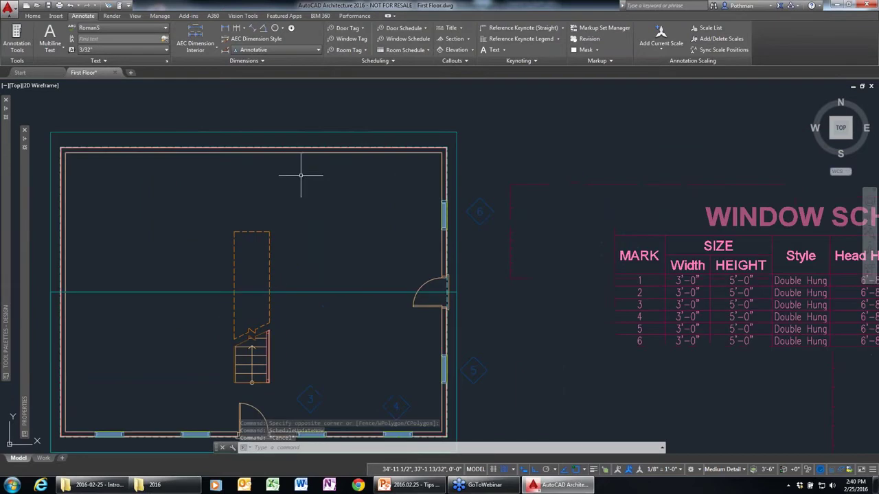
scroll(300, 175, "down", 2)
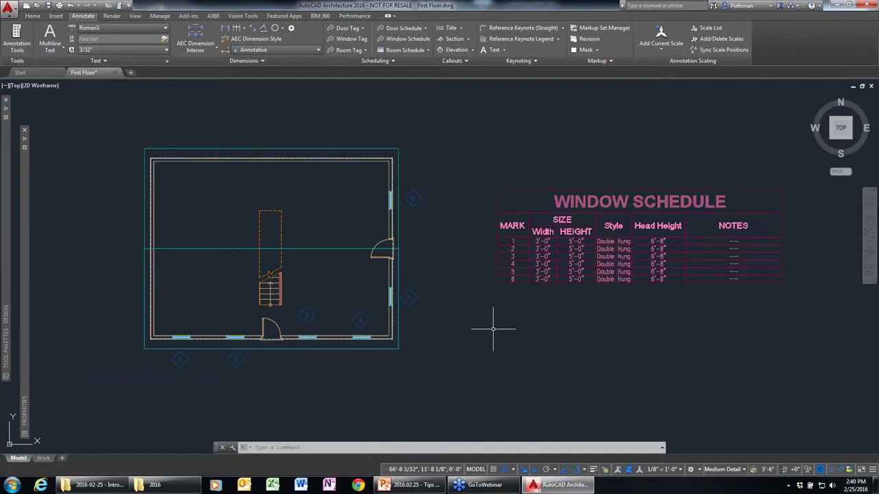
left_click(493, 251)
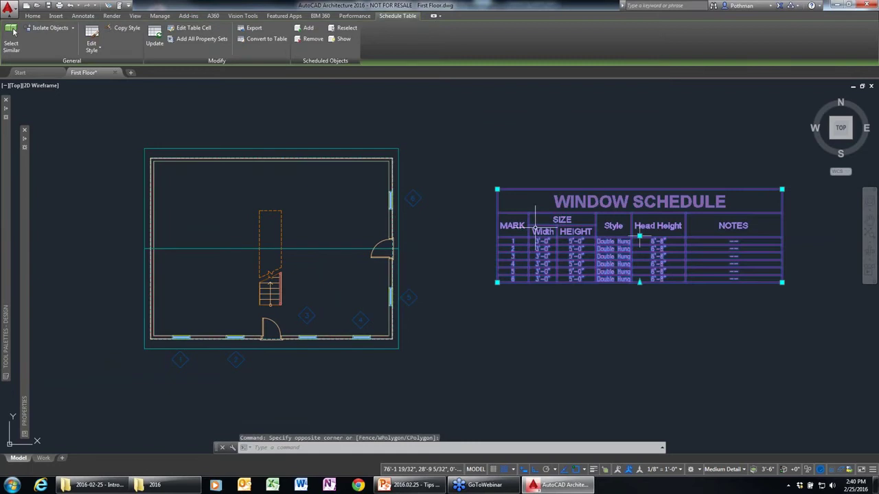
mouse_move(26, 264)
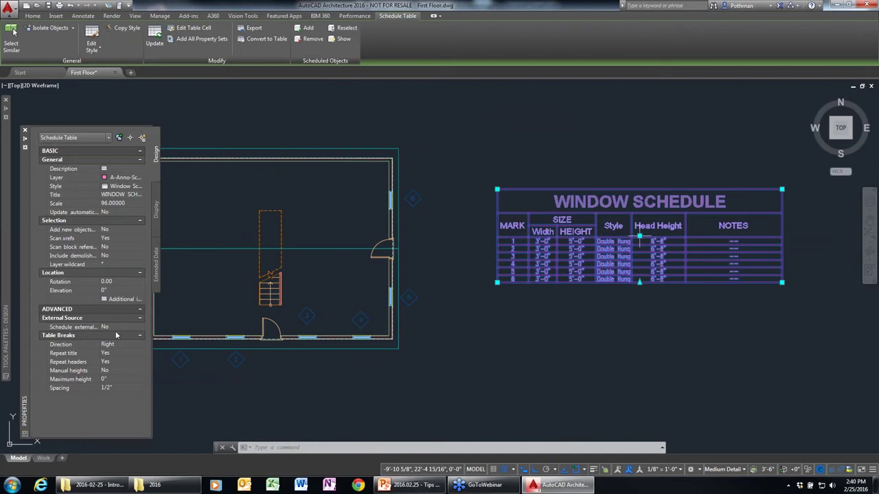
left_click(108, 211)
left_click(109, 211)
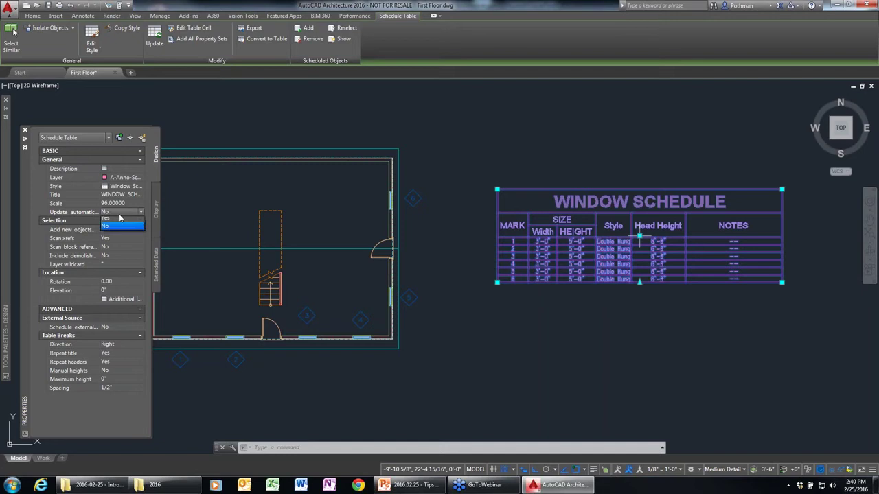
left_click(109, 220)
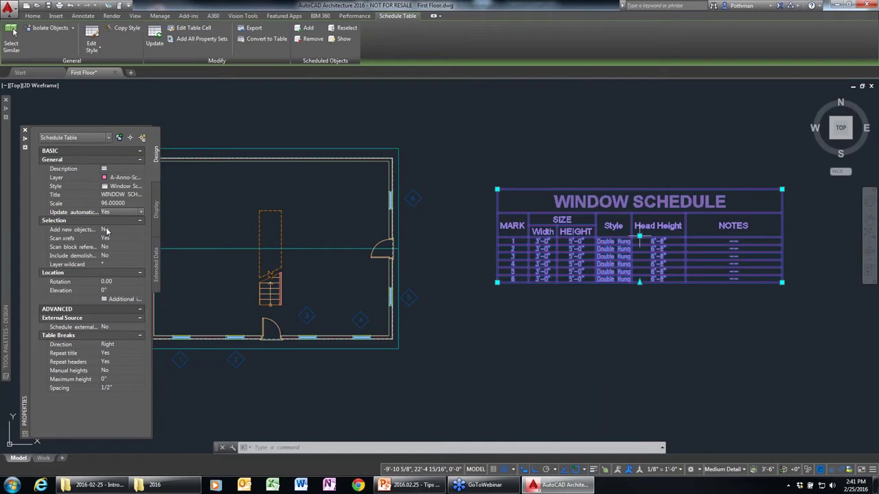
left_click(106, 231)
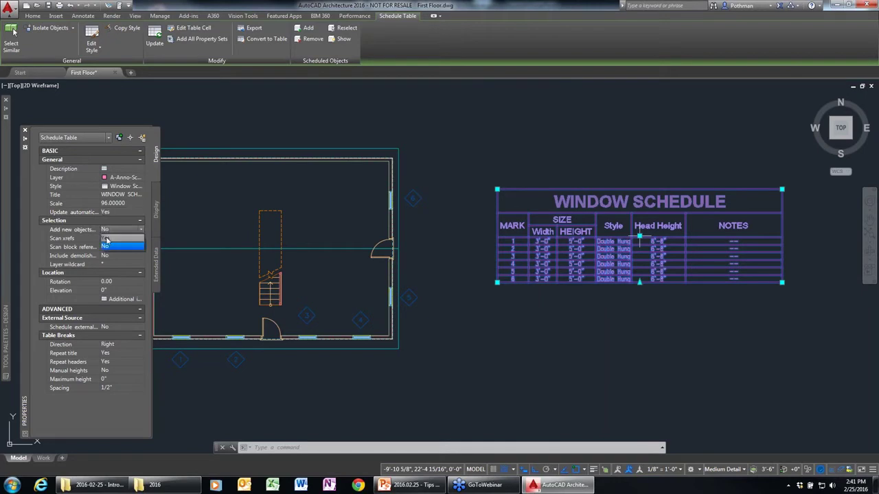
left_click(105, 238)
key("Escape")
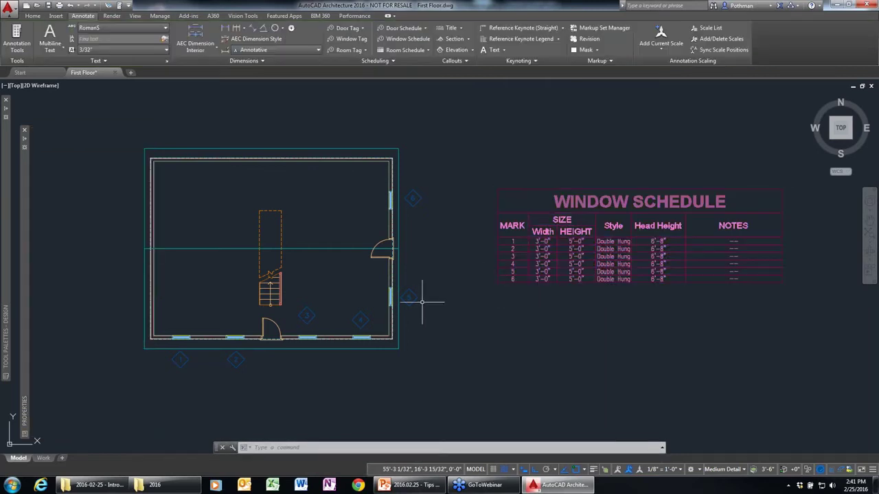
Set the height of the front-wall window just east of the front door to 4' and check its row in the schedule
left_click(303, 337)
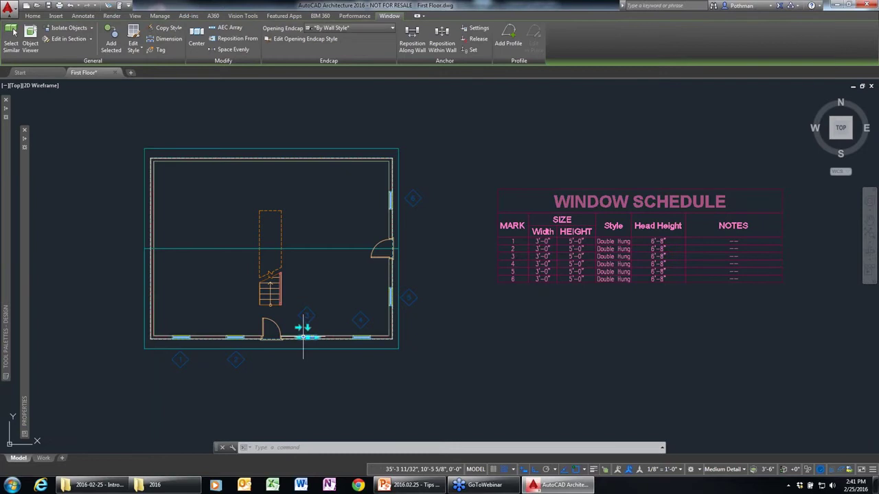
mouse_move(26, 329)
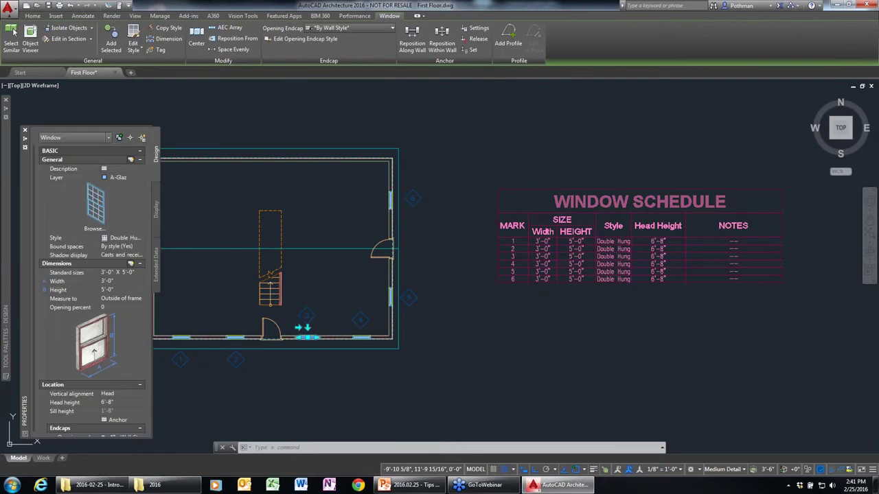
left_click(113, 290)
type("4'")
key("Return")
key("Escape")
scroll(373, 367, "up", 4)
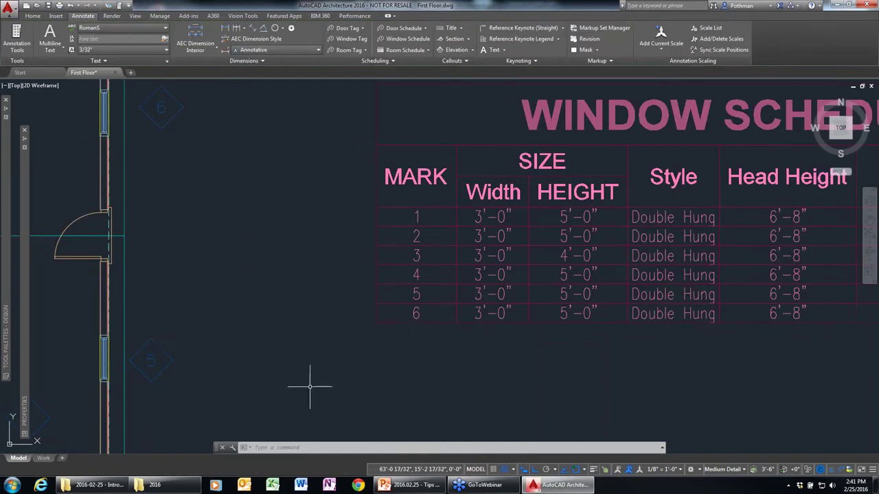
scroll(300, 308, "down", 2)
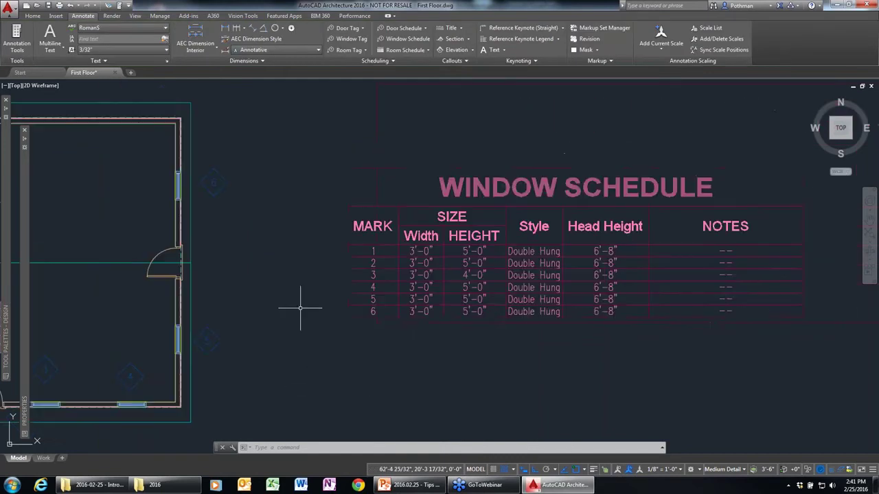
scroll(300, 308, "down", 4)
middle_click_drag(247, 326, 247, 306)
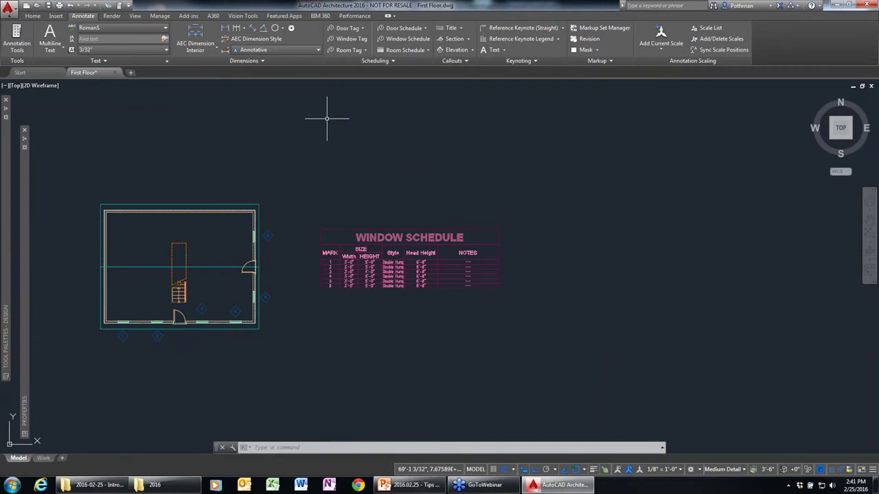
left_click(457, 50)
left_click(179, 370)
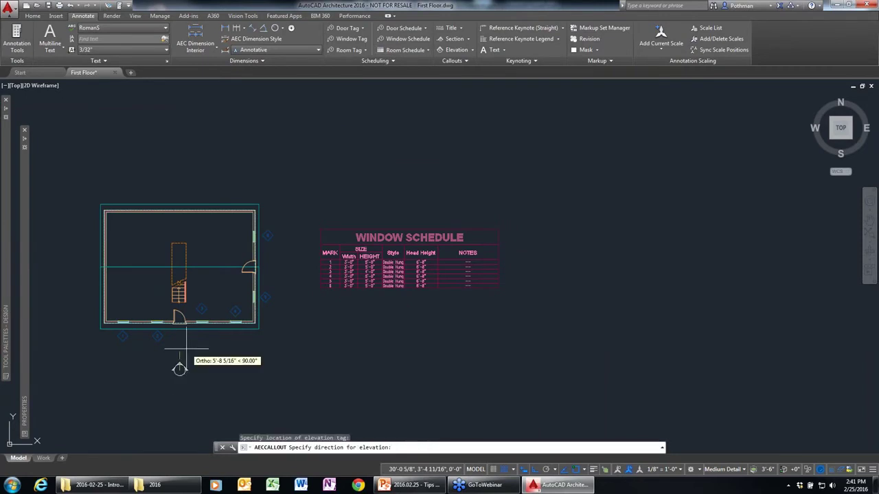
left_click(180, 359)
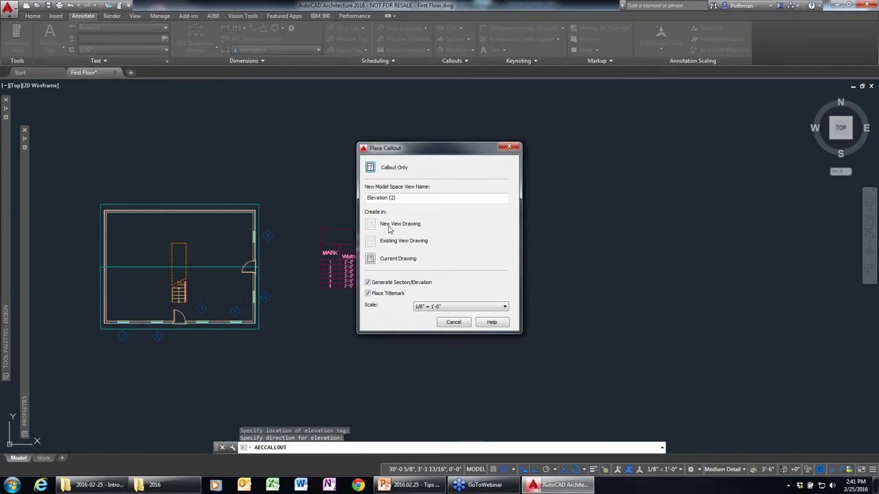
left_click(371, 259)
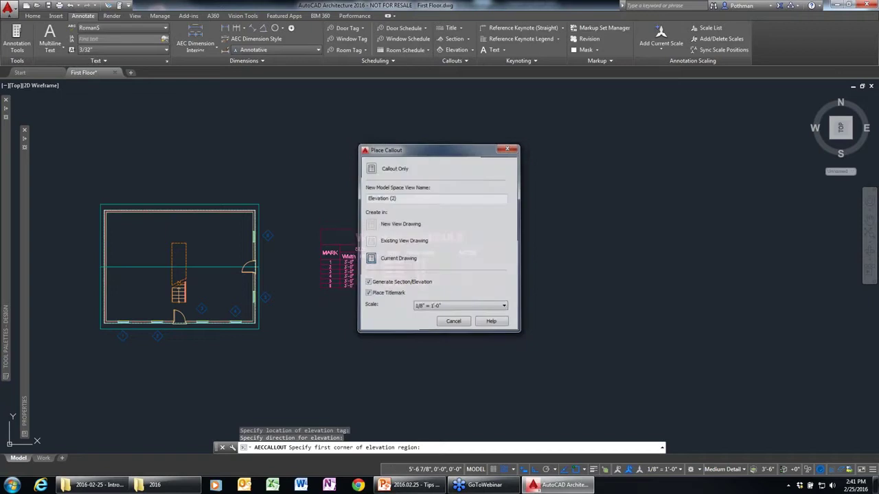
left_click(85, 346)
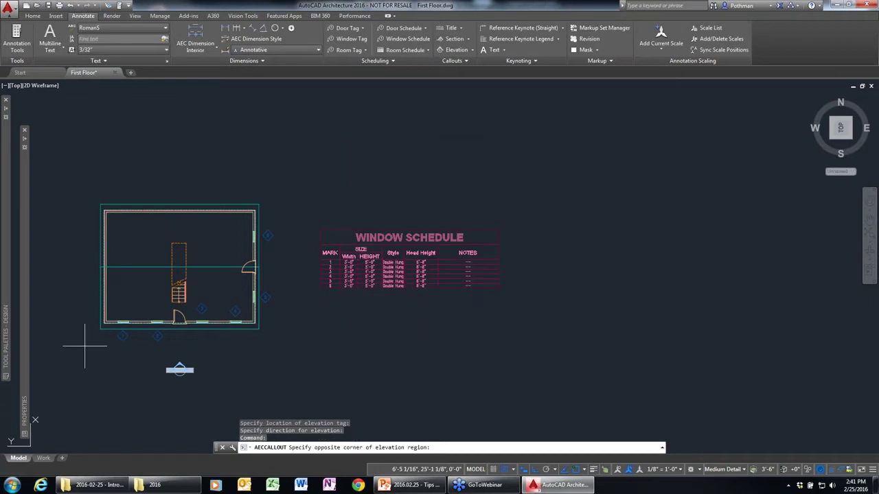
left_click(278, 225)
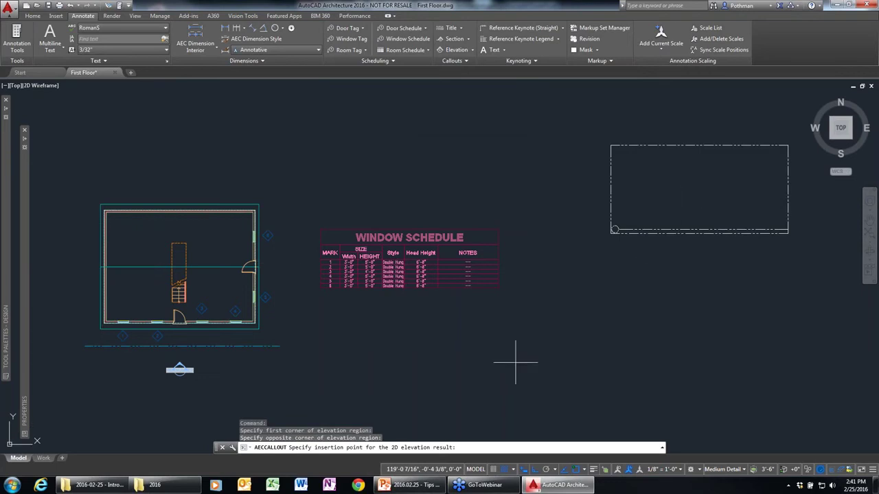
key("Escape")
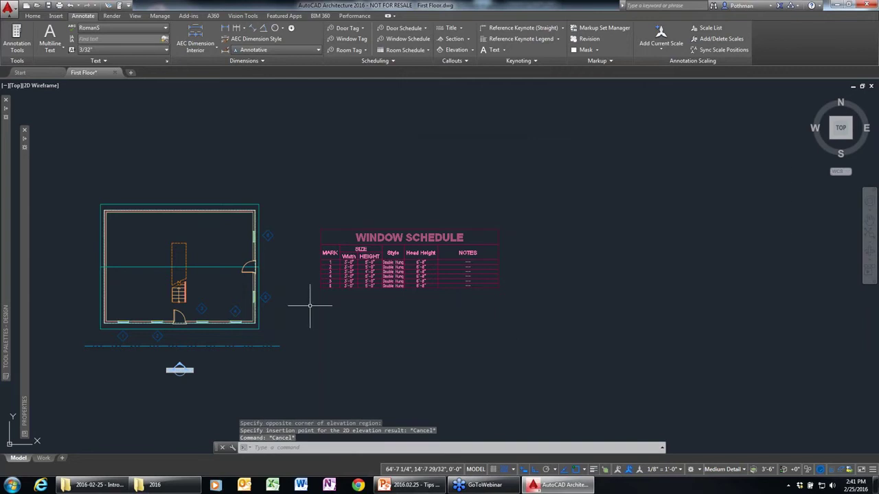
key("ctrl+z")
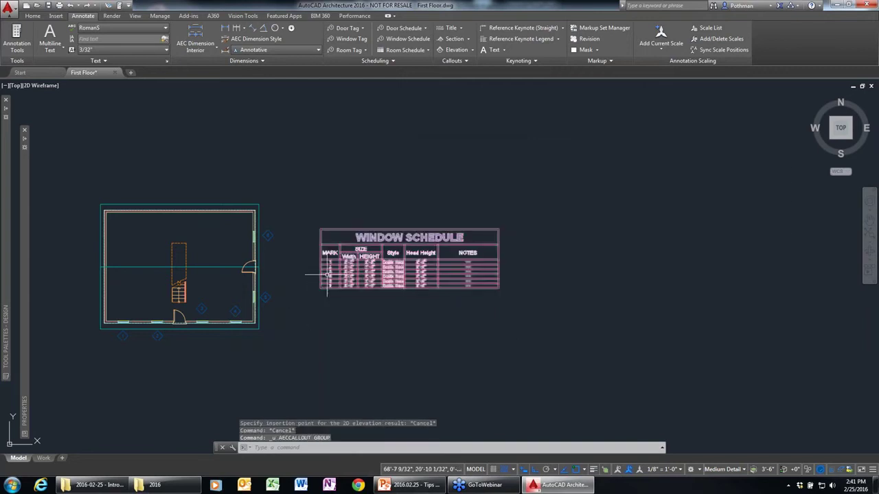
Generate a front elevation in the current drawing from a north-facing callout south of the house, spanning its full width, and place it east of the schedule
left_click(455, 50)
left_click(176, 373)
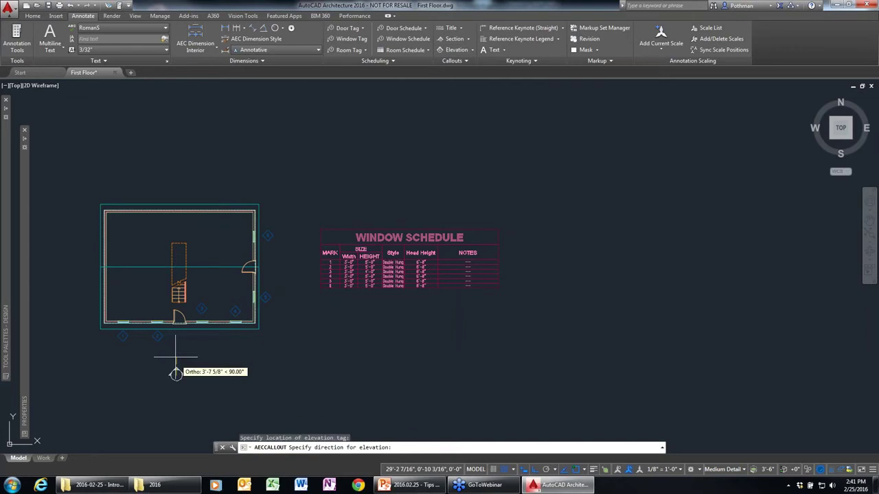
left_click(176, 373)
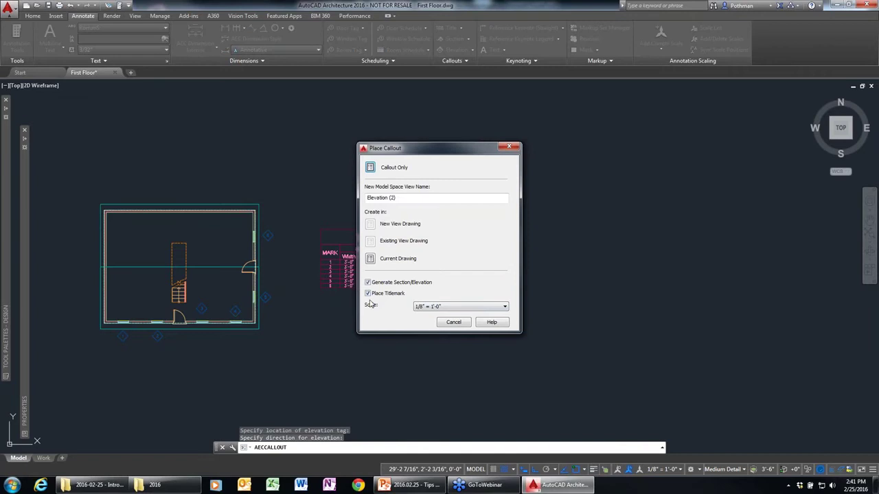
left_click(370, 258)
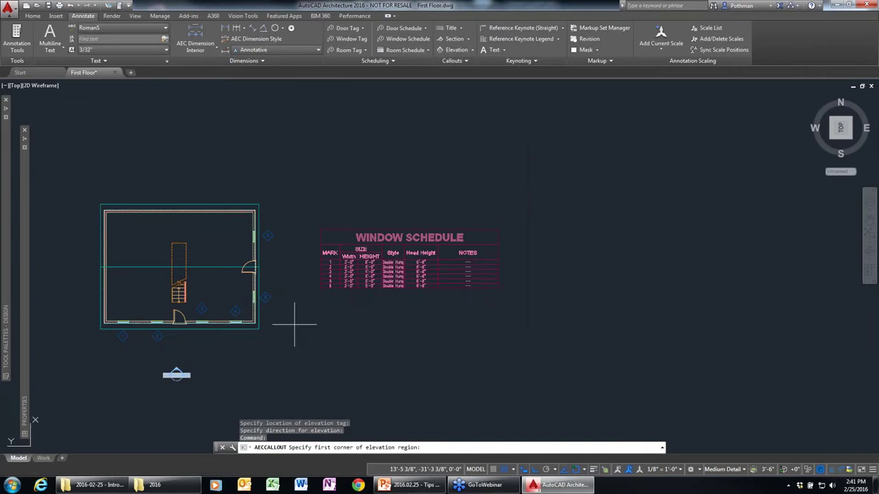
left_click(316, 223)
left_click(61, 343)
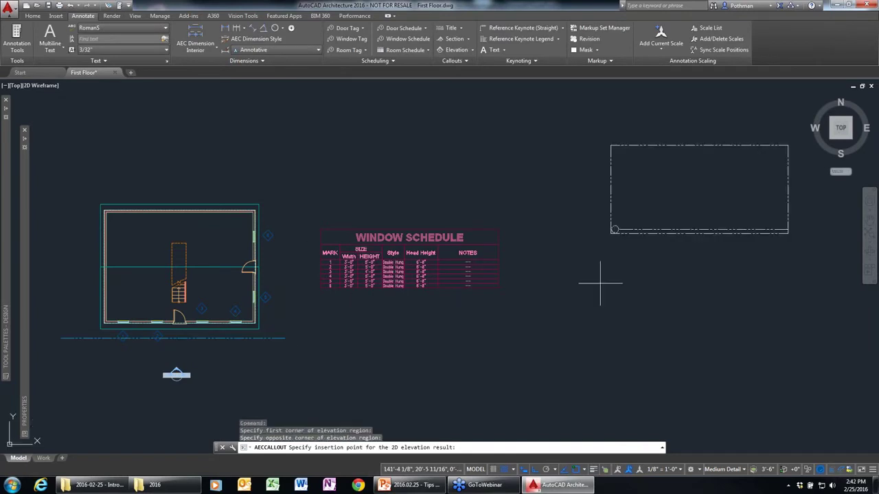
left_click(594, 260)
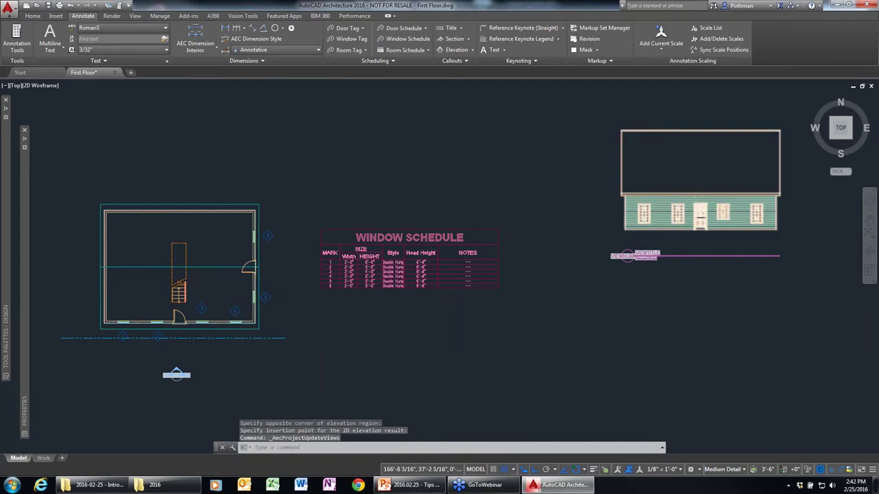
scroll(695, 219, "up", 6)
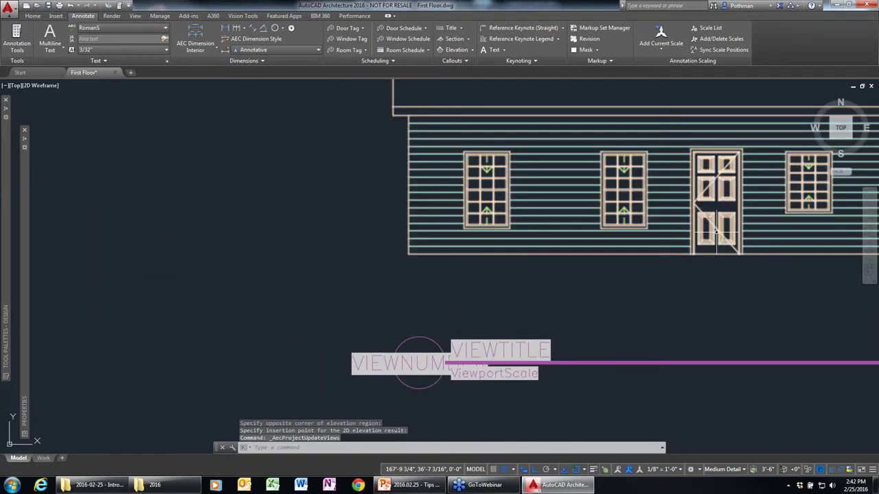
scroll(715, 233, "down", 3)
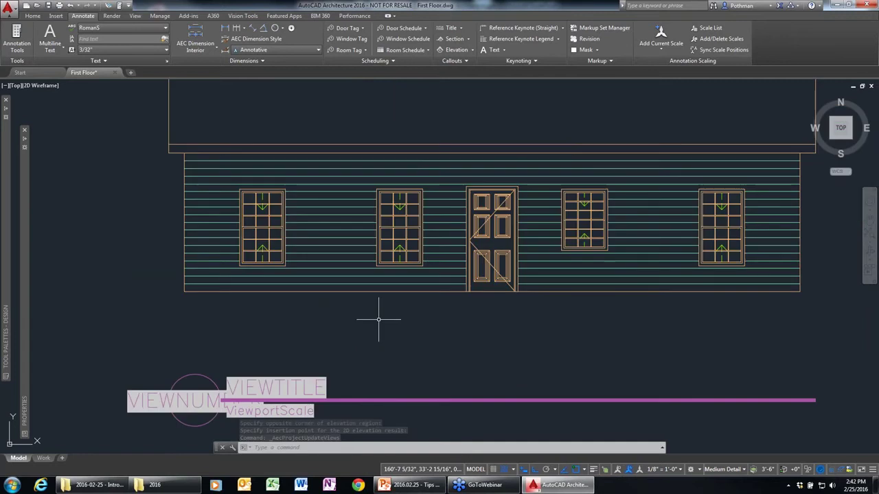
scroll(565, 291, "down", 2)
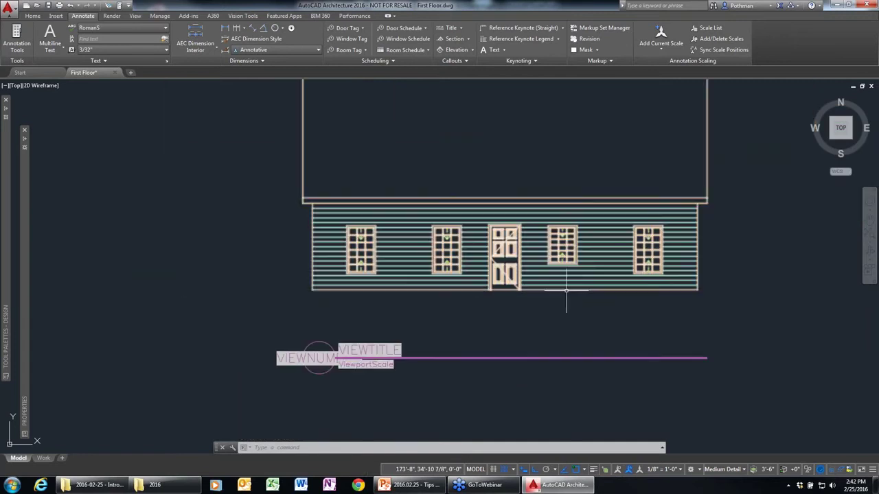
scroll(631, 189, "down", 2)
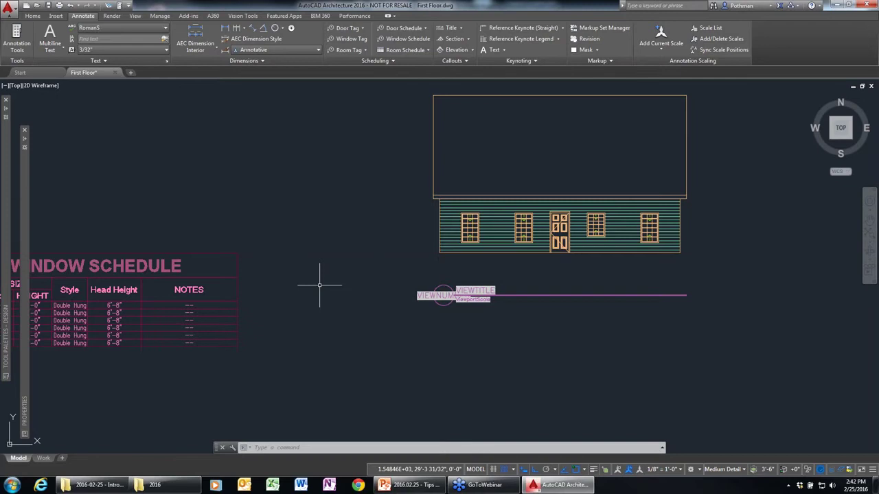
scroll(319, 288, "down", 2)
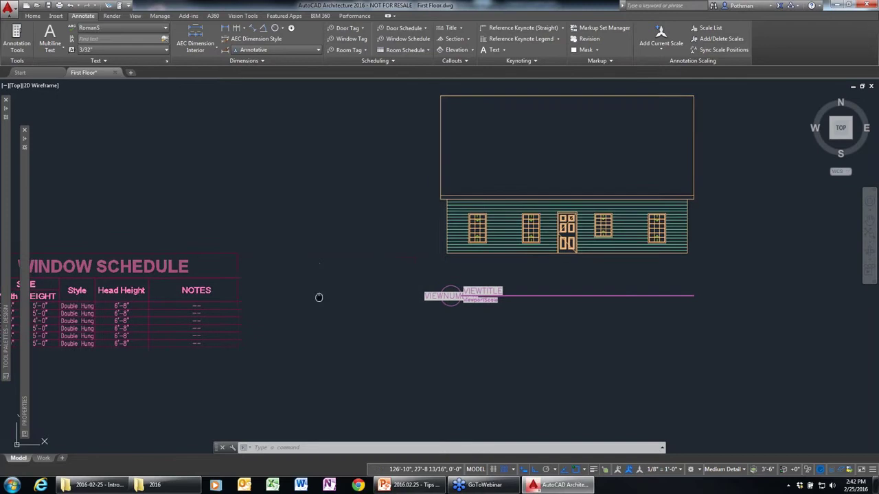
Generate an east side elevation in the current drawing from a west-facing callout east of the house, placing it below the front elevation
left_click(453, 50)
left_click(217, 297)
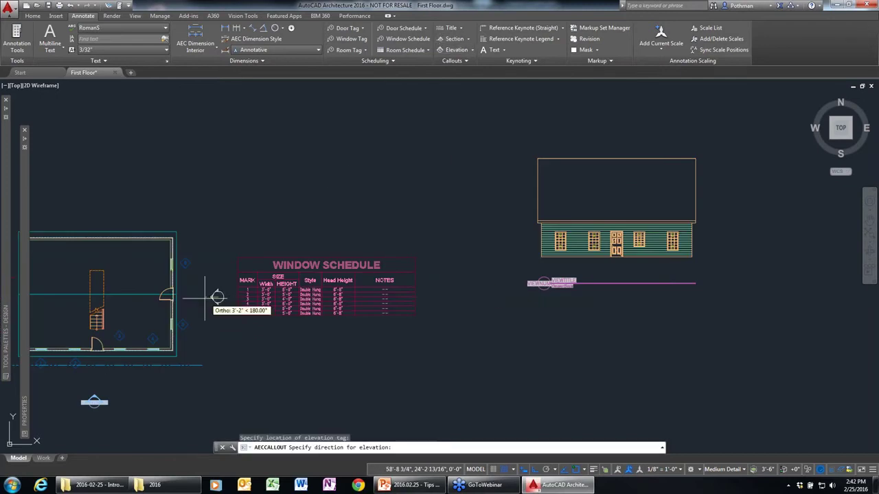
left_click(217, 296)
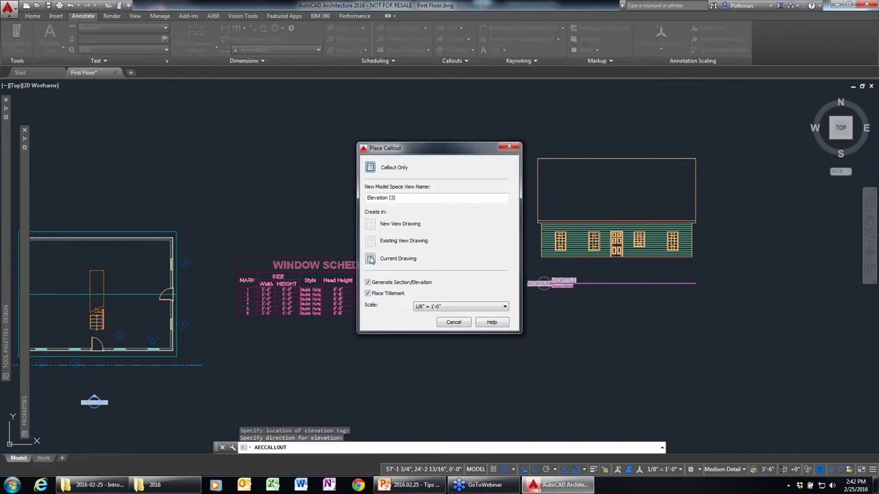
left_click(370, 259)
left_click(120, 396)
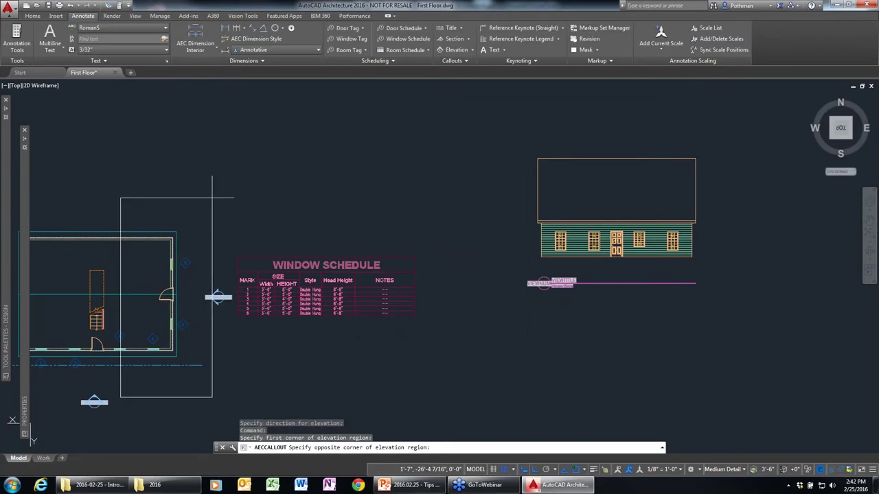
left_click(212, 198)
left_click(506, 337)
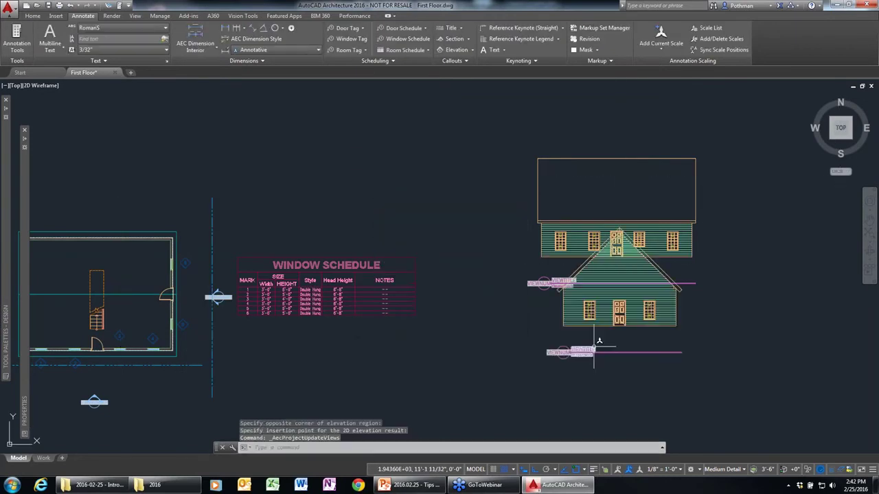
Move the gable-end elevation and its title mark straight down so they clear the front elevation
type("m")
key("Return")
left_click(680, 401)
left_click(539, 230)
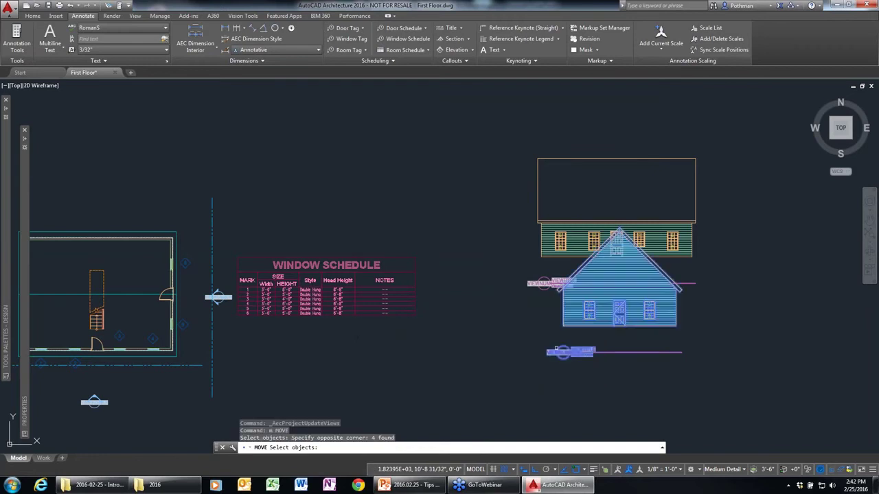
key("Return")
left_click(562, 351)
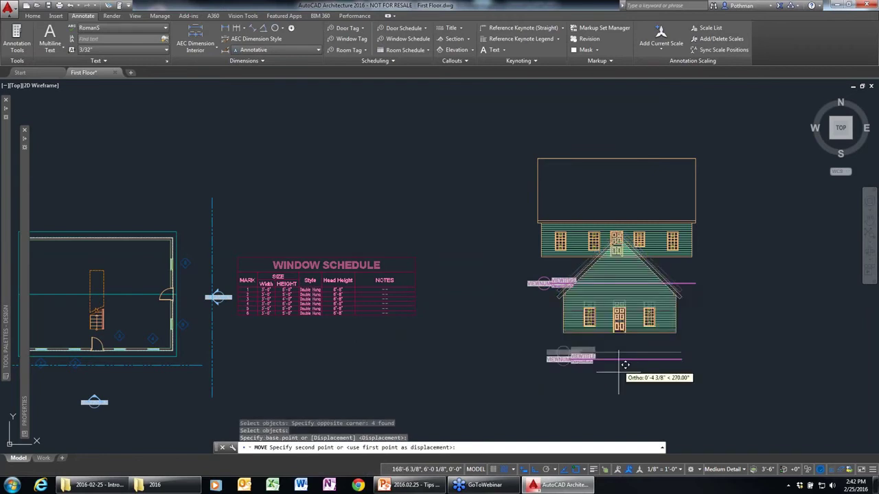
left_click(563, 410)
key("Escape")
scroll(562, 410, "up", 2)
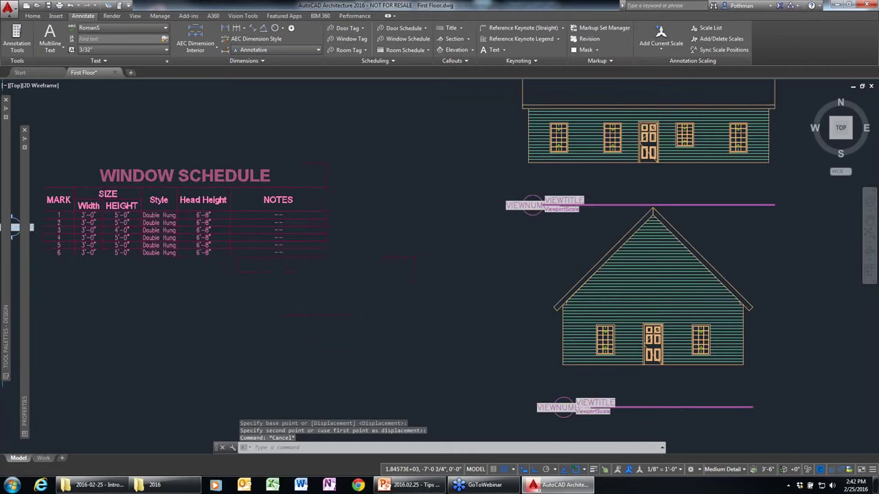
scroll(562, 410, "up", 2)
key("Escape")
key("Escape")
scroll(669, 336, "down", 4)
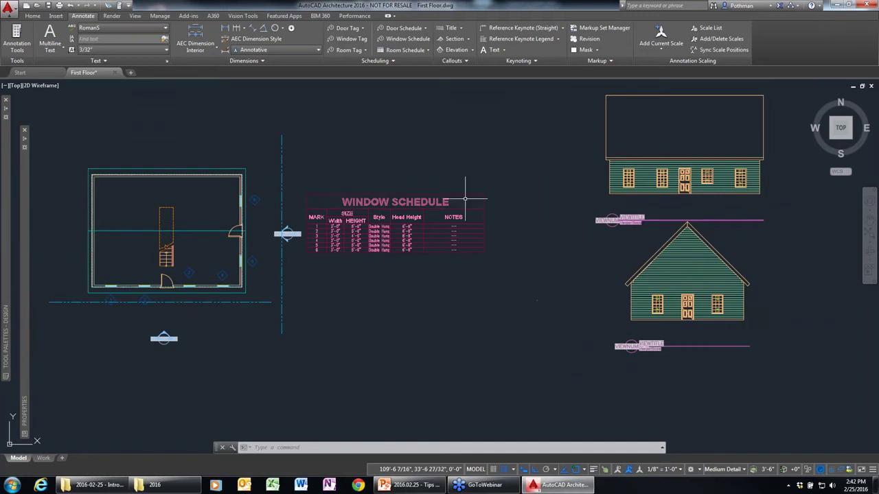
Start inserting the 6" X 8" X 8" 3 Core CMU detail component from Division 04 - Masonry, Concrete Unit Masonry
left_click(33, 16)
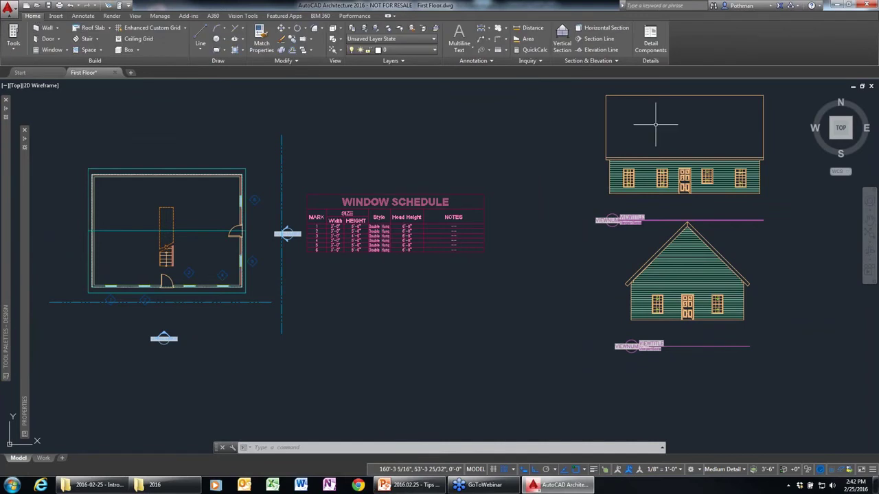
left_click(650, 38)
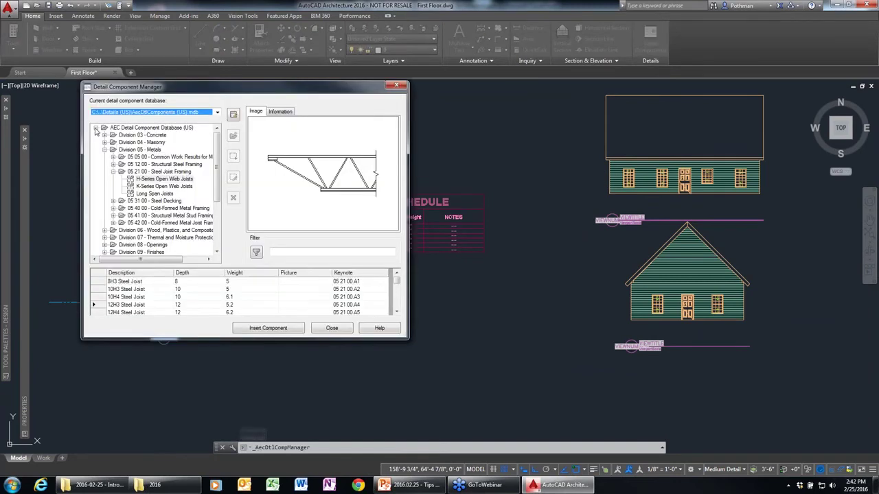
left_click(96, 128)
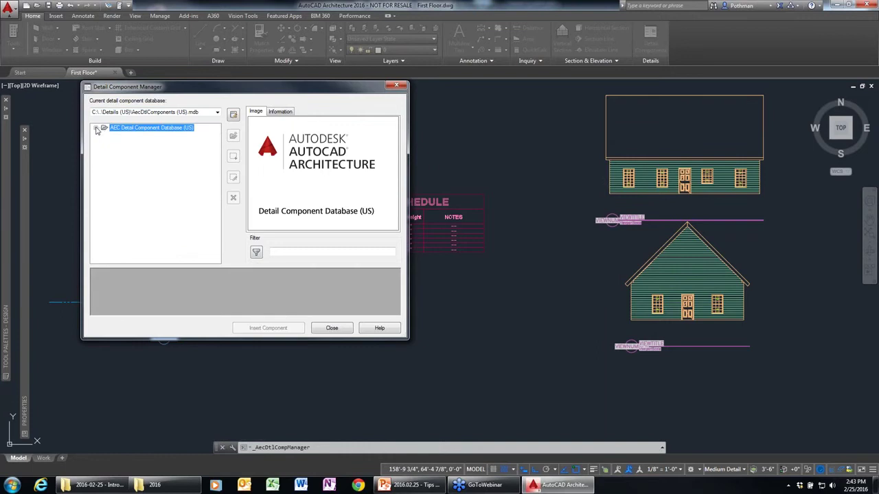
left_click(96, 128)
left_click(105, 151)
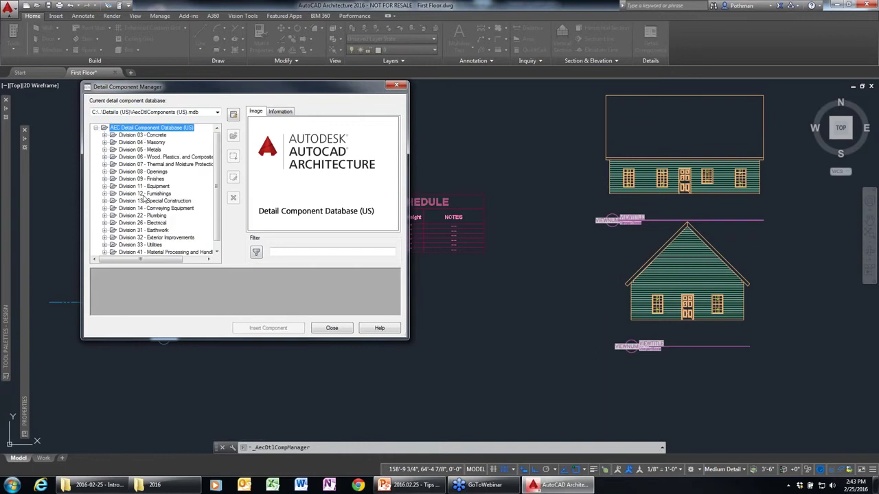
left_click(105, 142)
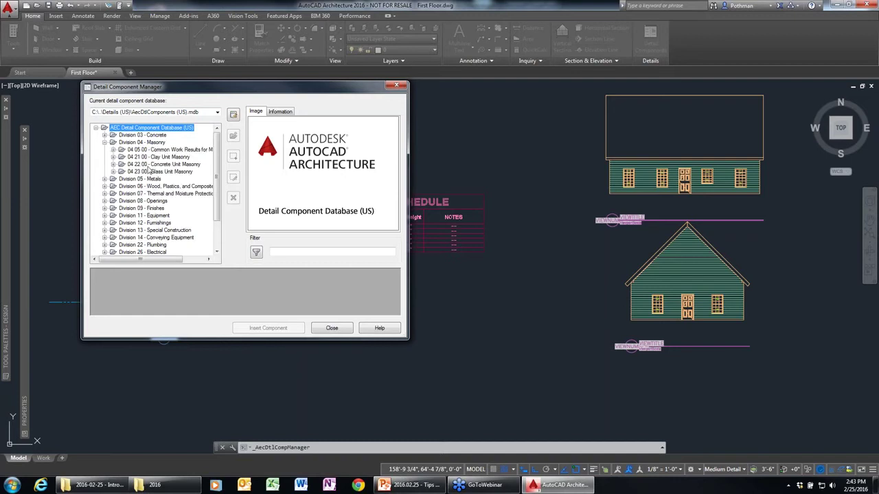
left_click(148, 165)
left_click(113, 165)
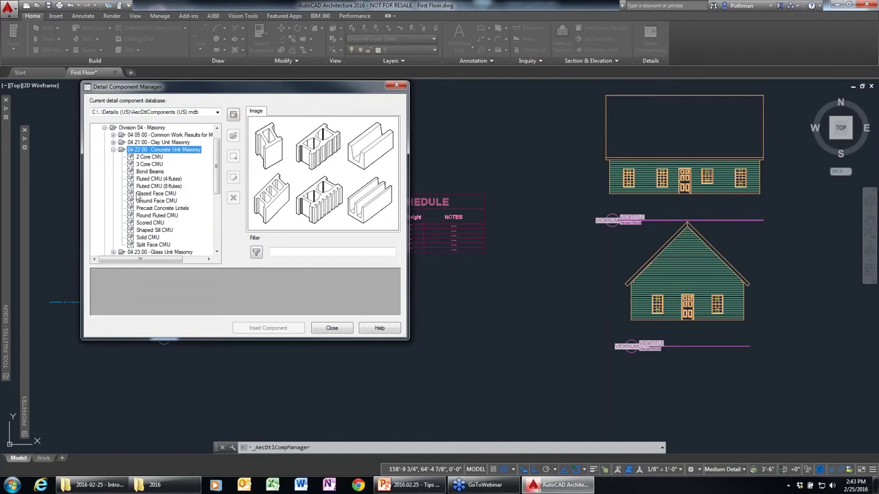
left_click(148, 165)
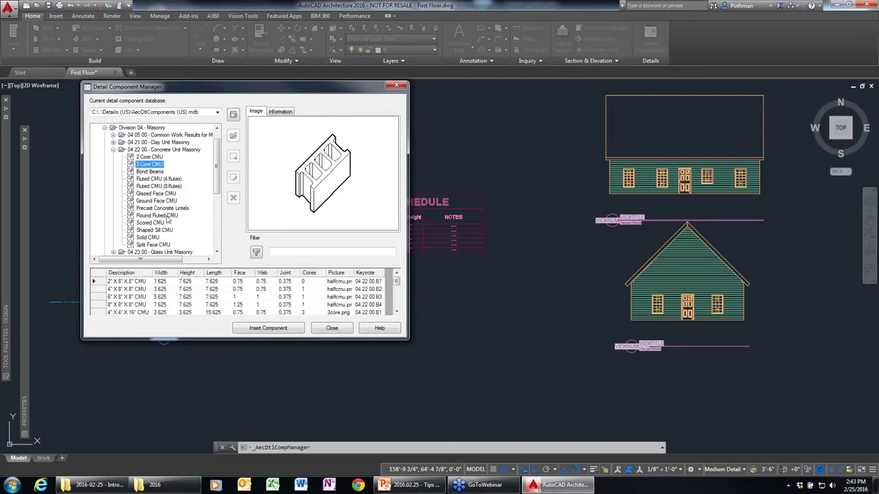
left_click(118, 297)
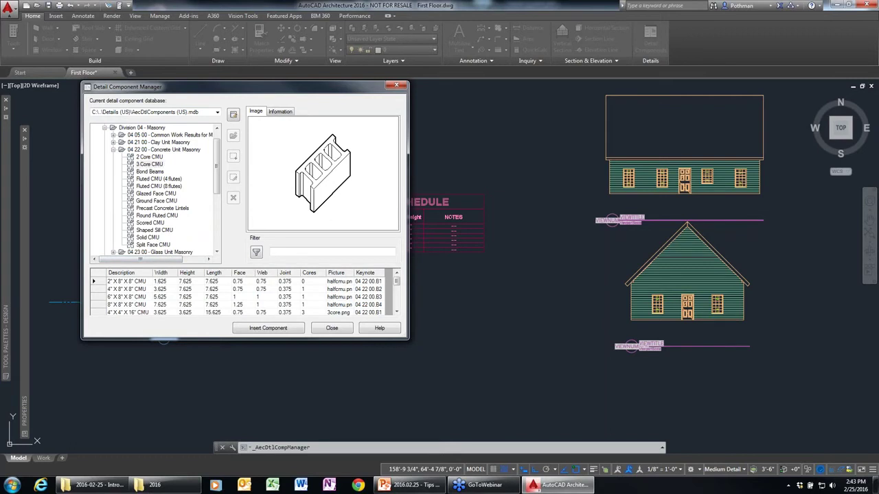
left_click(280, 329)
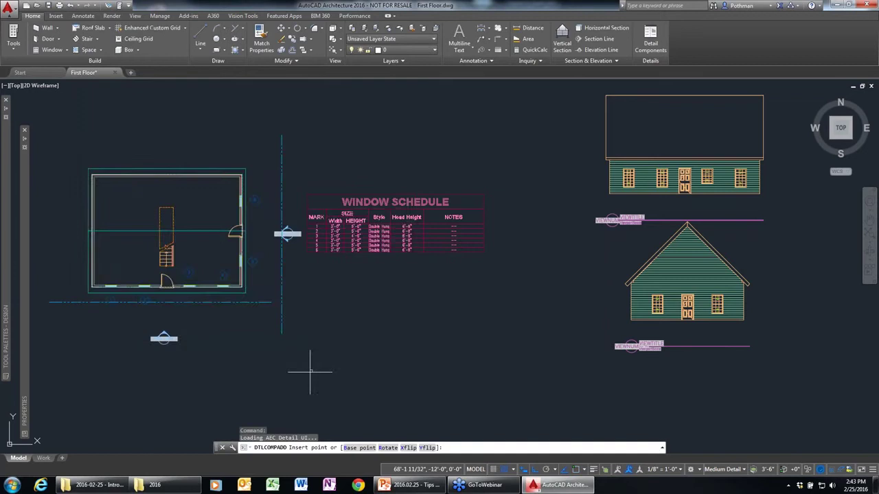
Place one 3 Core CMU block in Elevation view in the empty area southeast of the floor plan
mouse_move(25, 295)
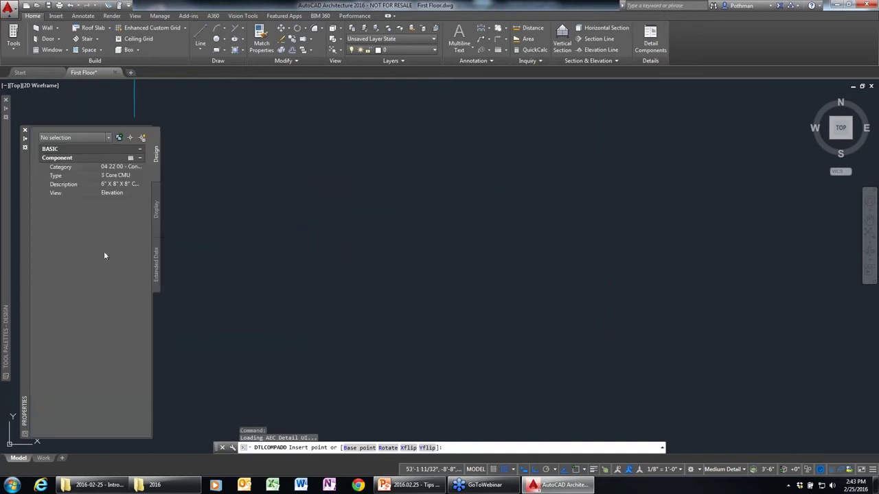
left_click(142, 194)
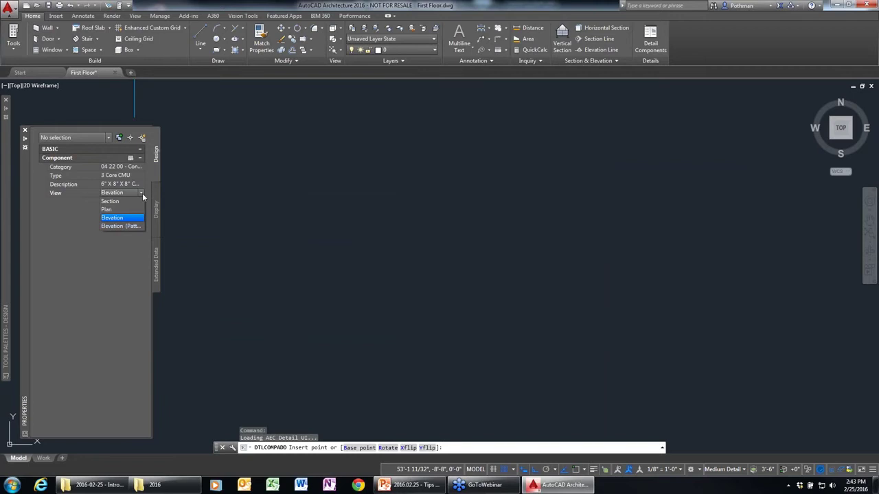
left_click(142, 193)
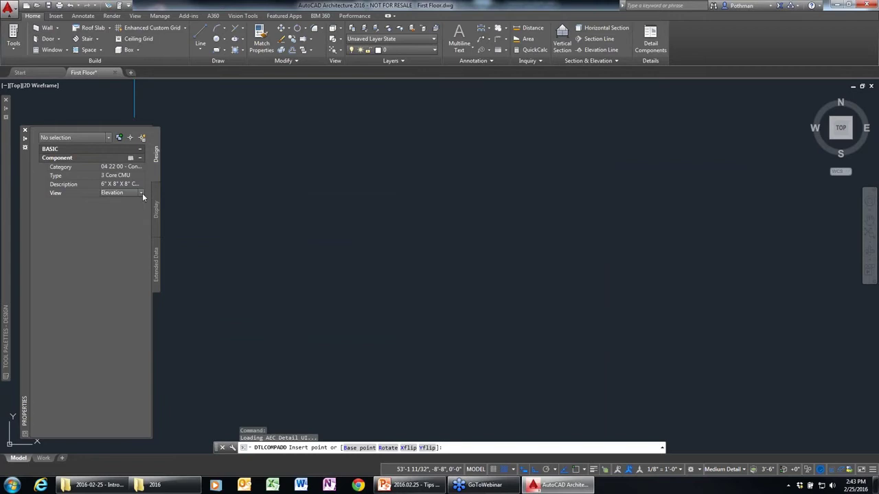
left_click(309, 375)
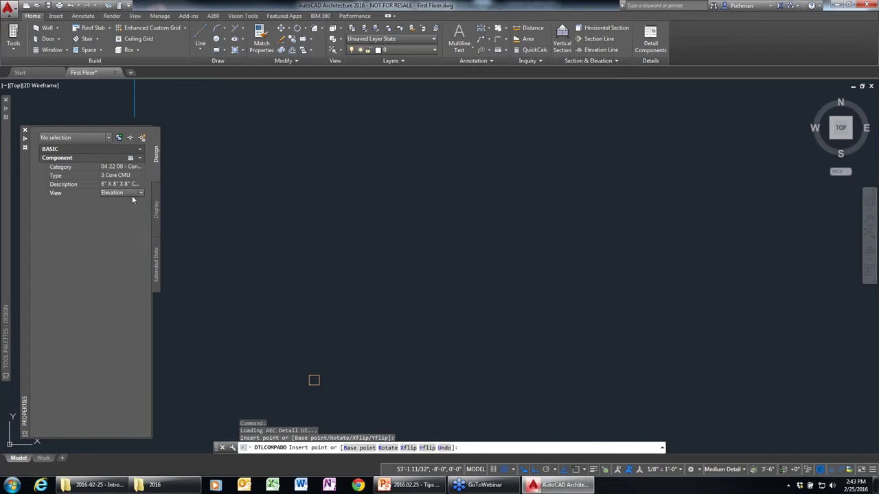
Switch the CMU component to Section view and draw a 10' high vertical run of blocks east of the single block
left_click(139, 192)
left_click(122, 202)
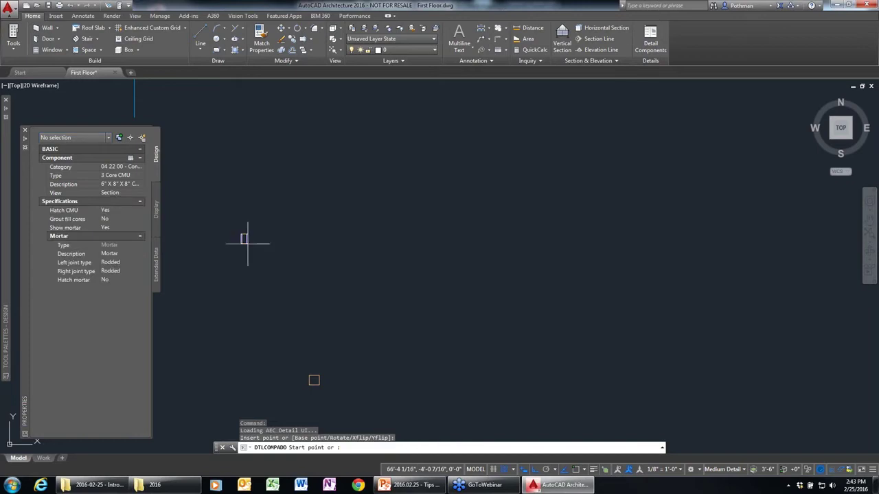
left_click(414, 382)
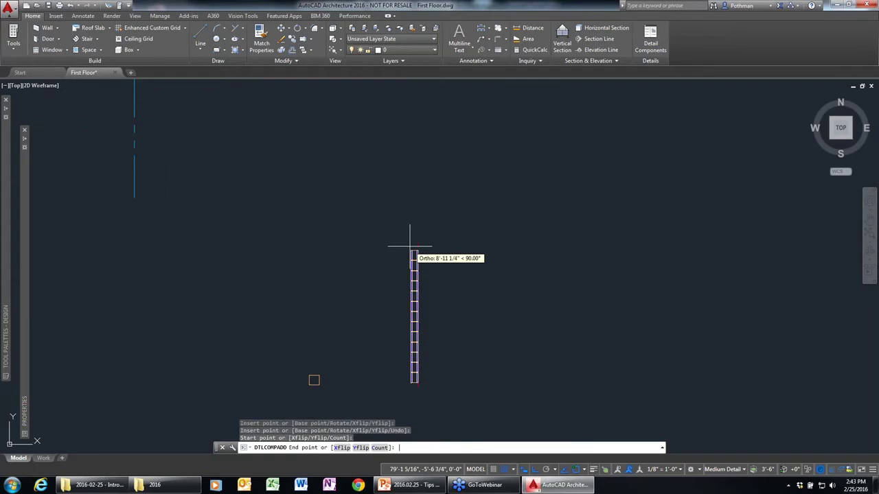
type("10'")
key("Return")
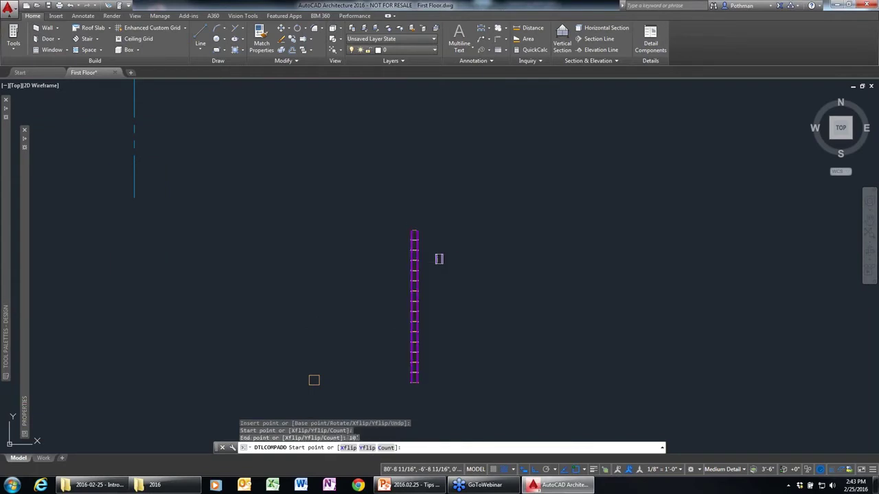
key("Escape")
Erase the single elevation-view CMU block west of the block wall section
left_click(337, 379)
left_click(290, 337)
key("Delete")
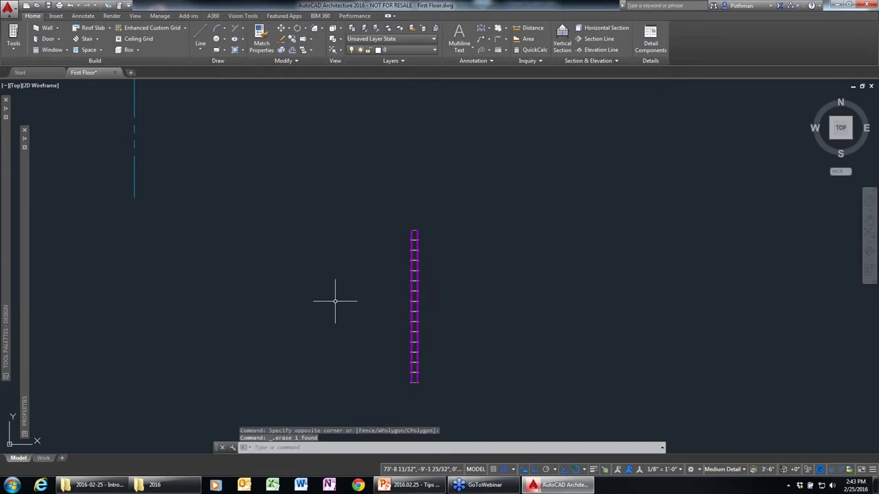
scroll(426, 255, "up", 1)
scroll(389, 161, "up", 3)
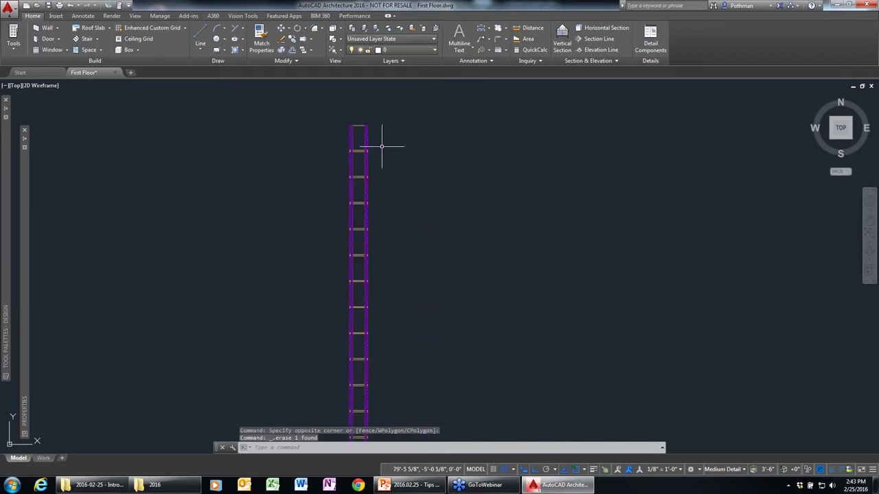
scroll(382, 146, "up", 2)
scroll(396, 169, "up", 1)
middle_click_drag(348, 158, 366, 268)
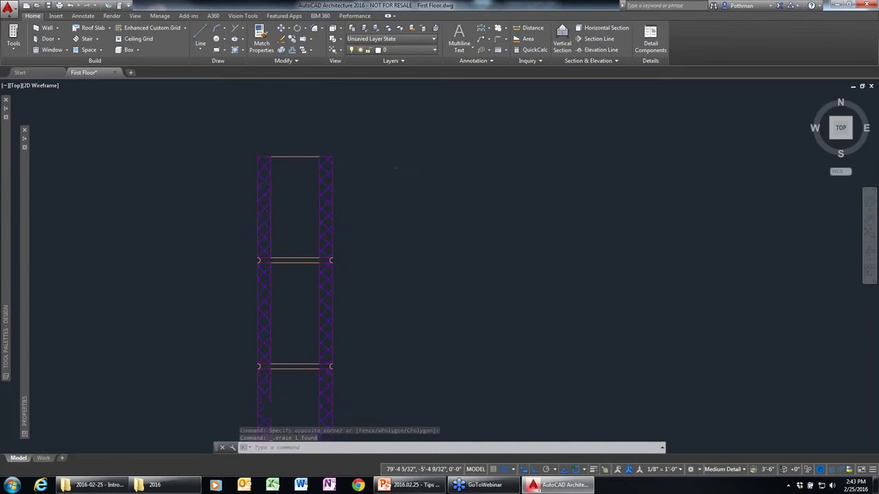
scroll(372, 299, "down", 2)
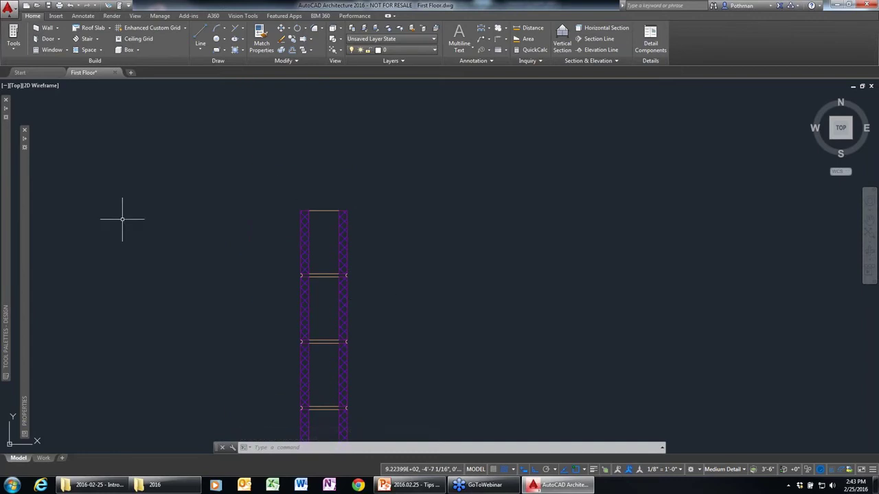
Examine the AISC WT Shapes in the detail component library under Division 05 - Metals, Structural Steel Framing
left_click(640, 52)
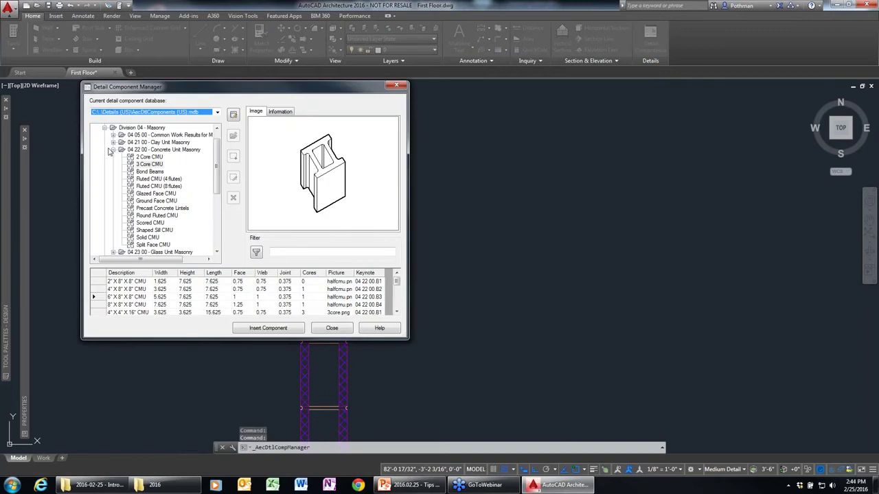
left_click(113, 150)
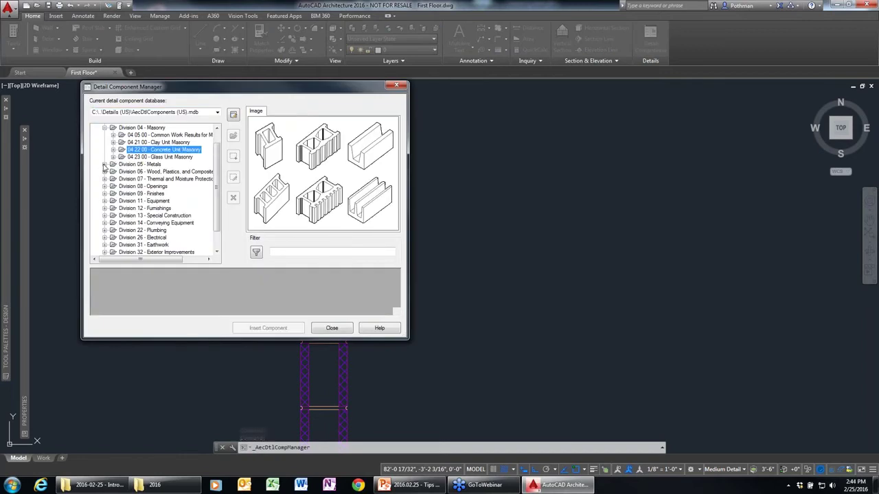
left_click(105, 165)
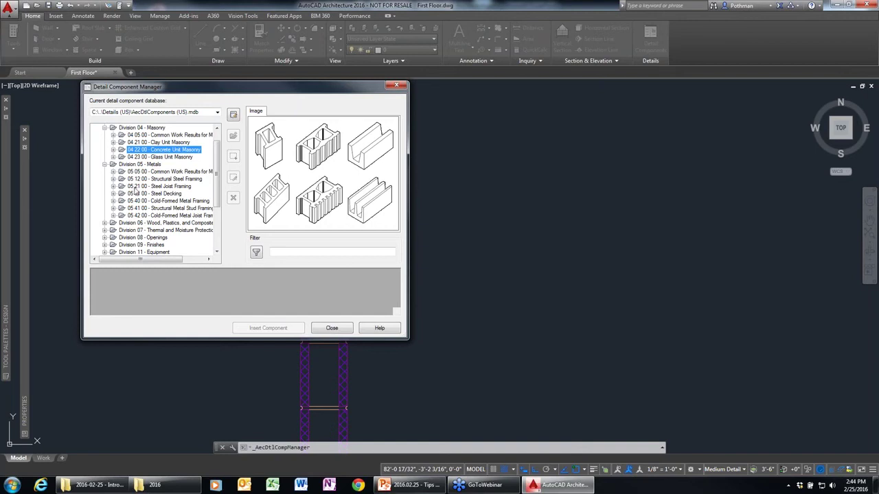
left_click(113, 179)
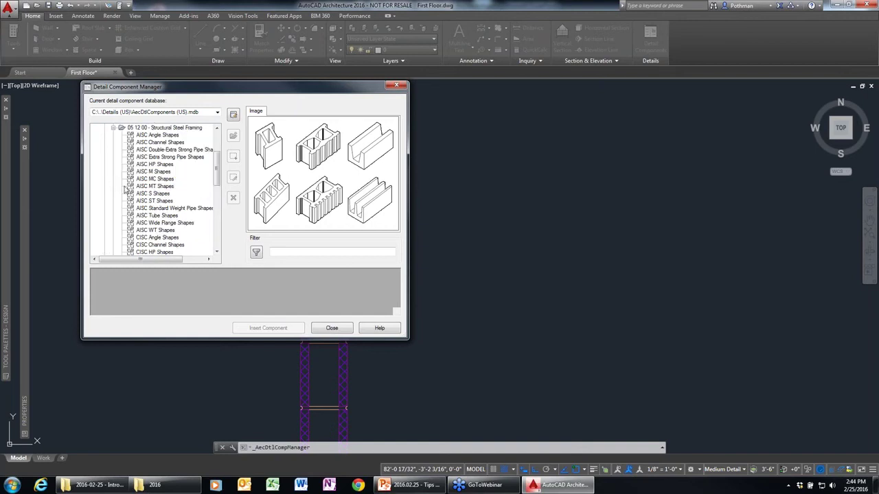
left_click(152, 230)
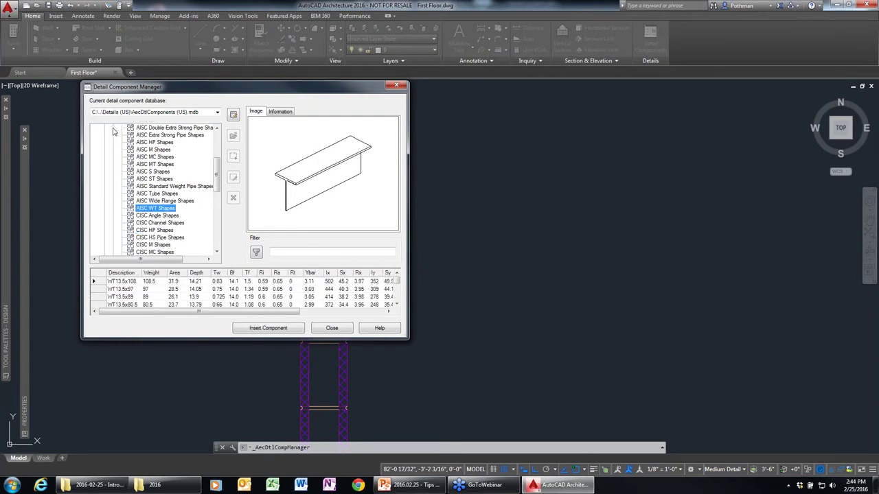
scroll(115, 137, "up", 2)
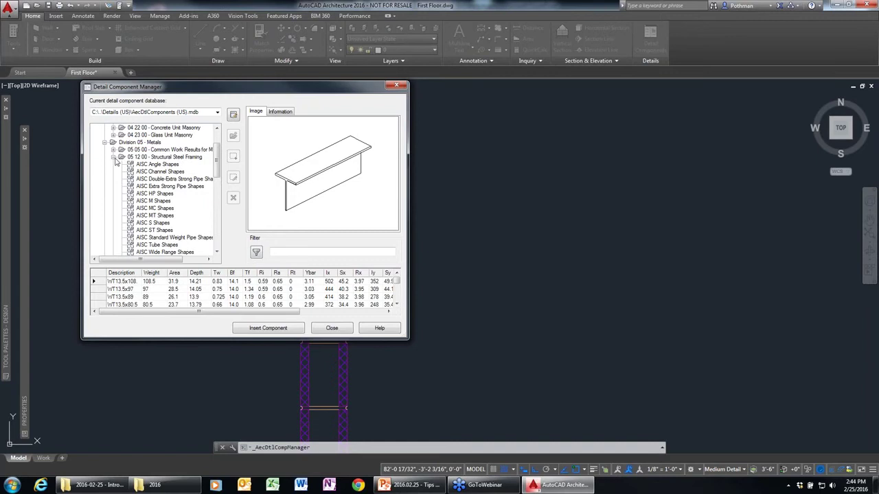
left_click(114, 158)
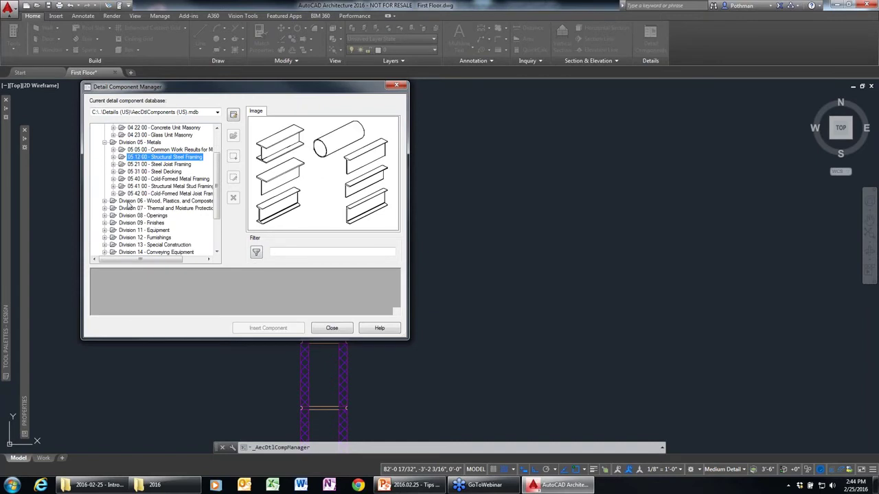
Start inserting the 12H3 Steel Joist detail component from Steel Joist Framing, H-Series Open Web Joists
left_click(113, 164)
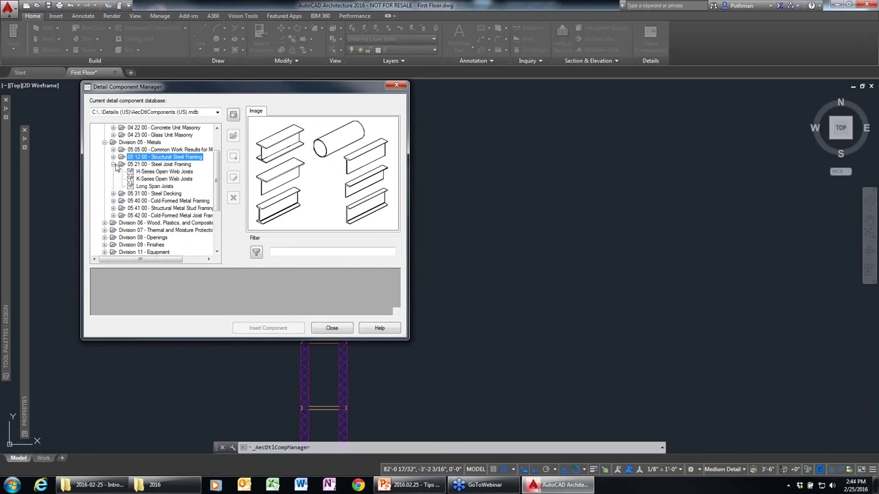
left_click(144, 171)
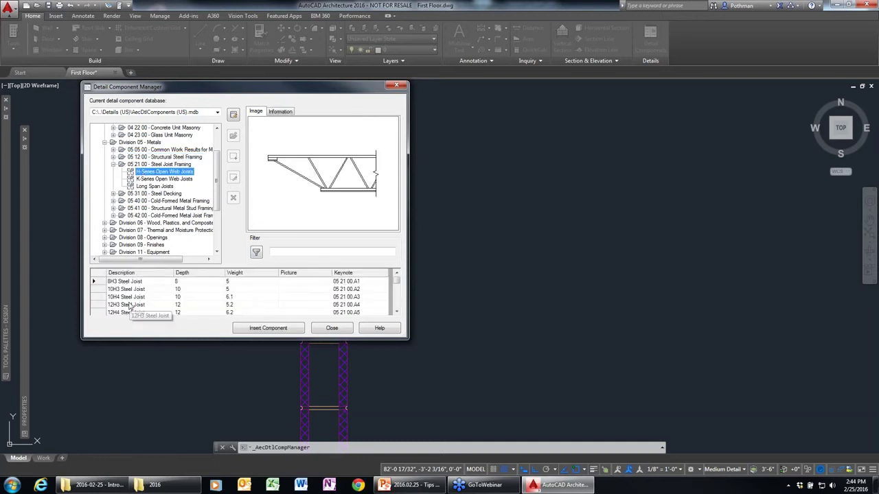
left_click(129, 305)
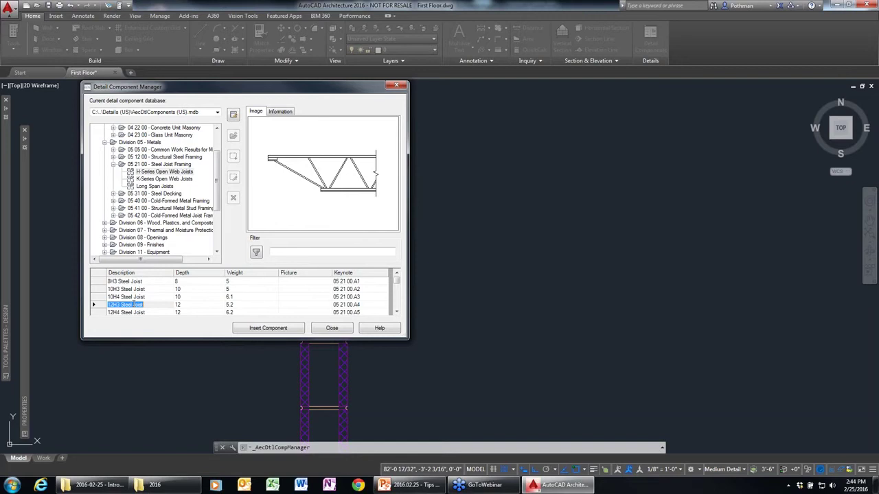
left_click(295, 327)
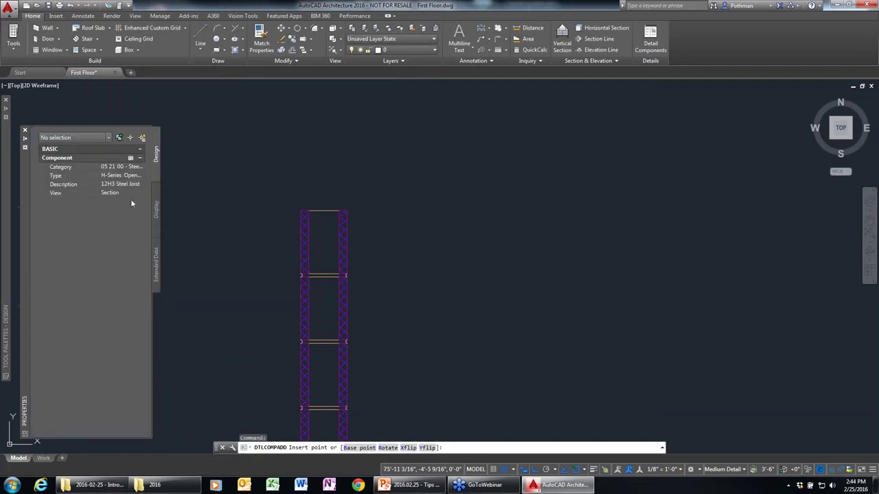
Change the joist's component view and draw a horizontal joist running east from the top of the CMU wall, with its bearing end on the wall
left_click(134, 193)
left_click(139, 199)
left_click(324, 211)
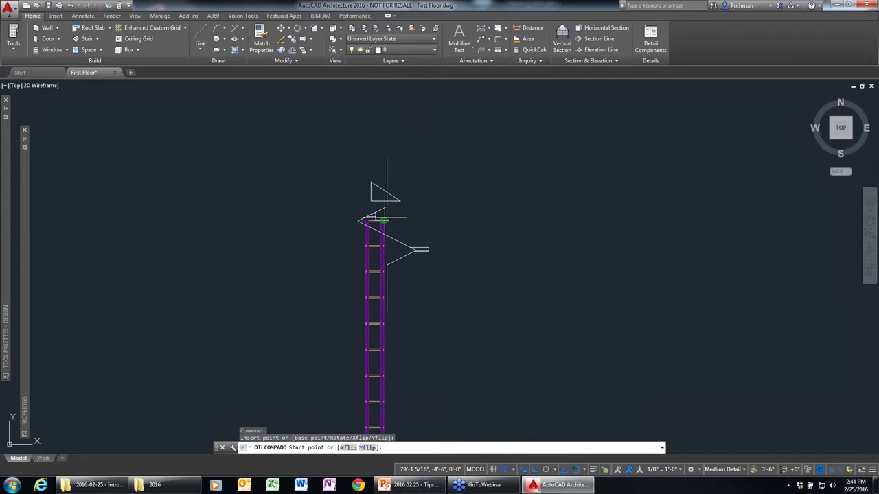
scroll(389, 217, "up", 2)
scroll(385, 216, "up", 2)
left_click(343, 228)
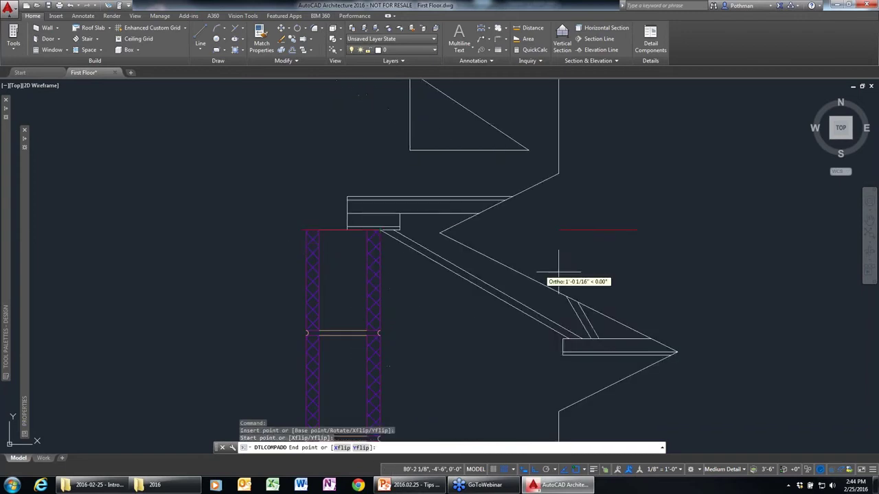
scroll(549, 261, "down", 4)
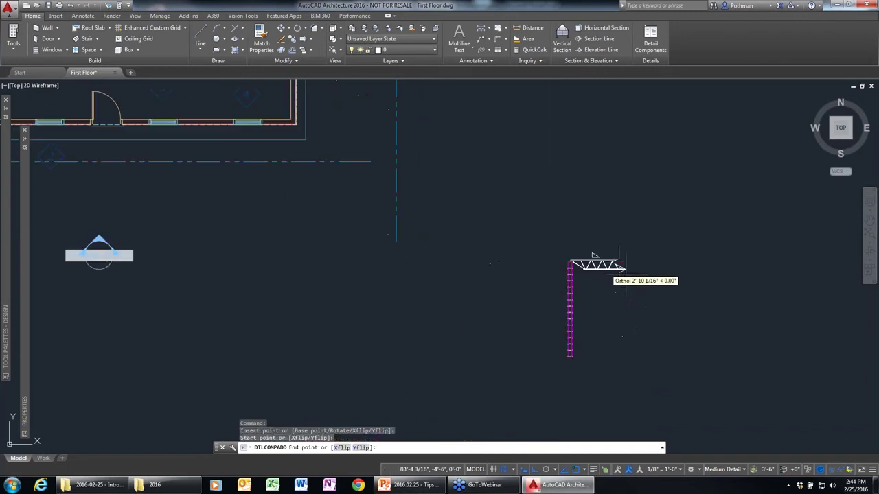
left_click(747, 299)
scroll(576, 265, "up", 3)
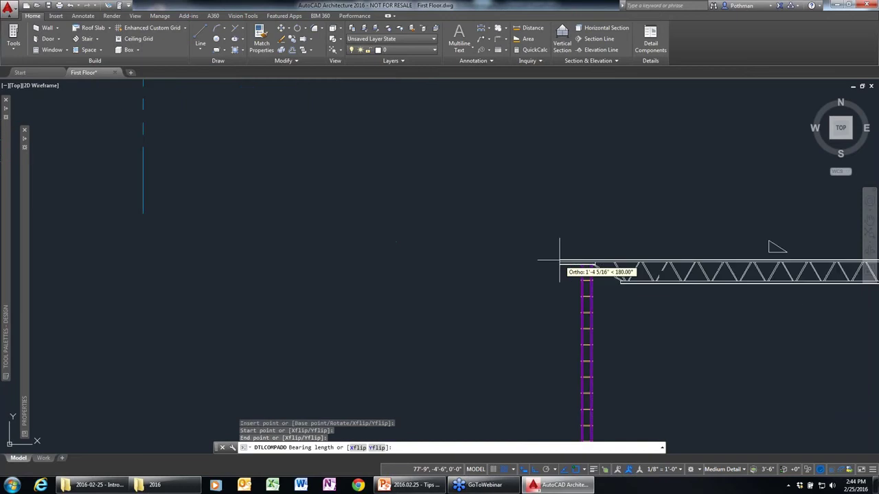
left_click(613, 265)
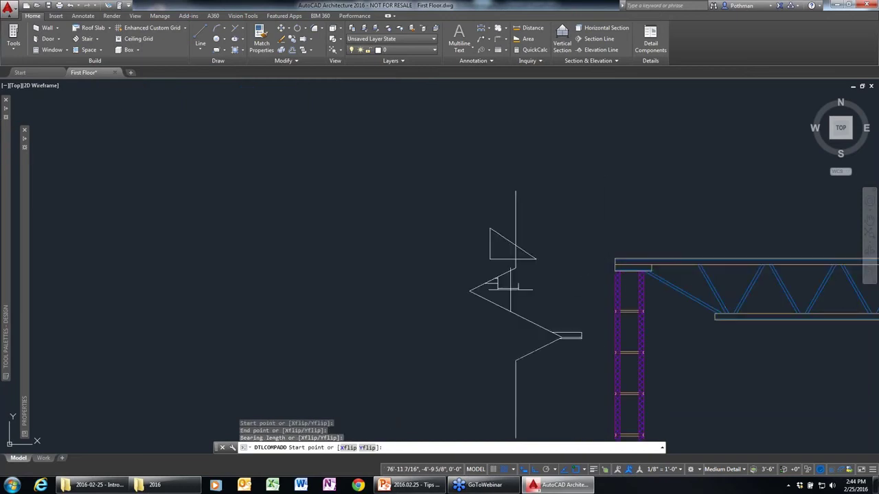
key("Escape")
mouse_move(696, 323)
middle_mouse_down()
mouse_move(295, 166)
mouse_move(274, 176)
middle_mouse_up()
scroll(467, 328, "down", 2)
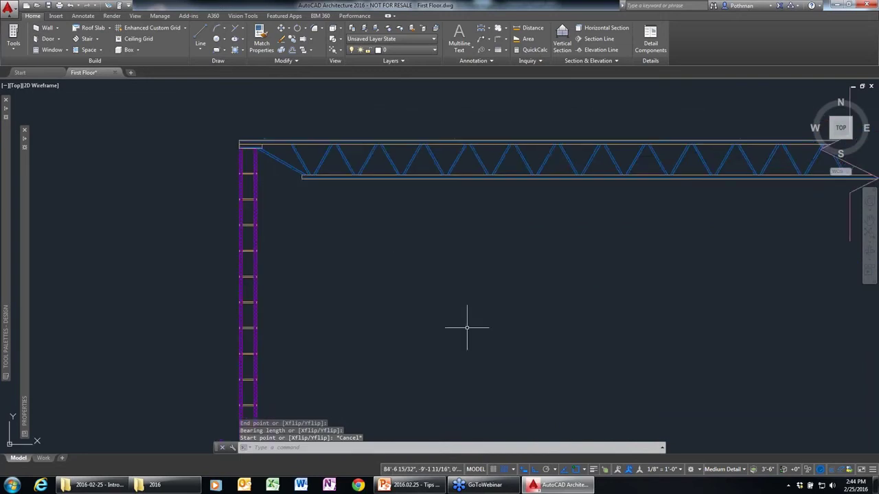
scroll(449, 334, "down", 2)
middle_click_drag(449, 335, 341, 248)
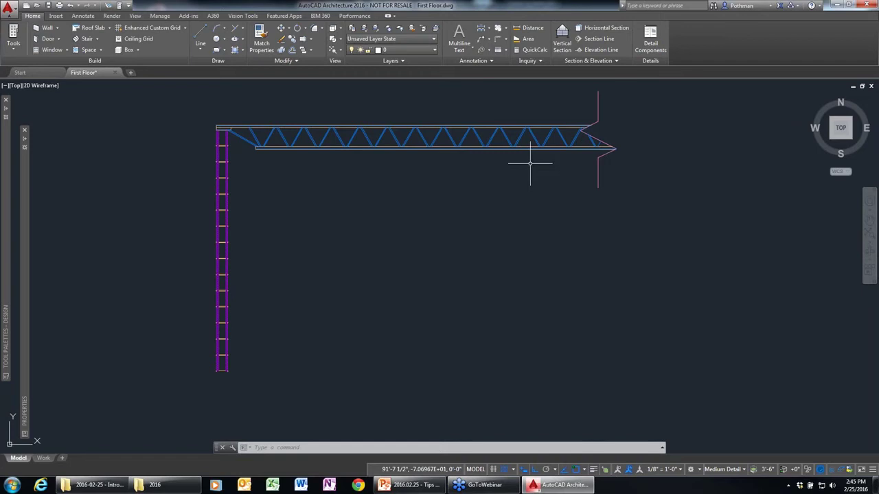
Erase the whole CMU wall section together with the steel joist southeast of the floor plan
scroll(529, 164, "down", 6)
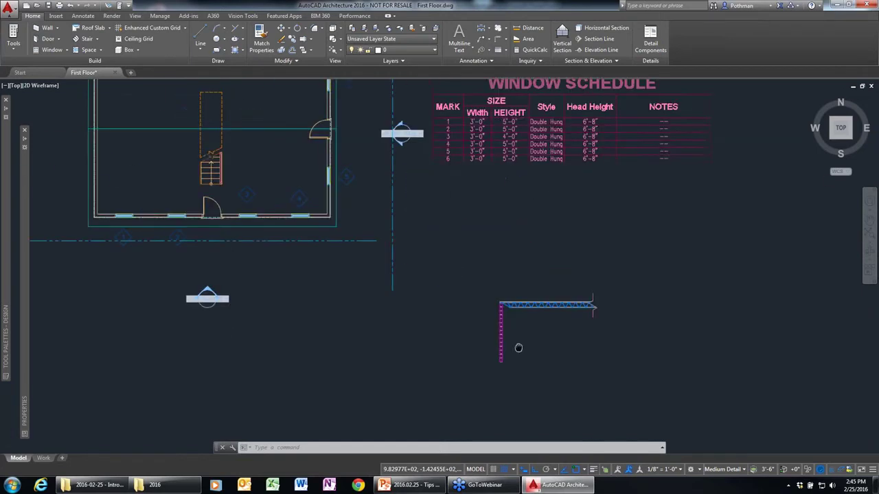
left_click(644, 396)
left_click(455, 253)
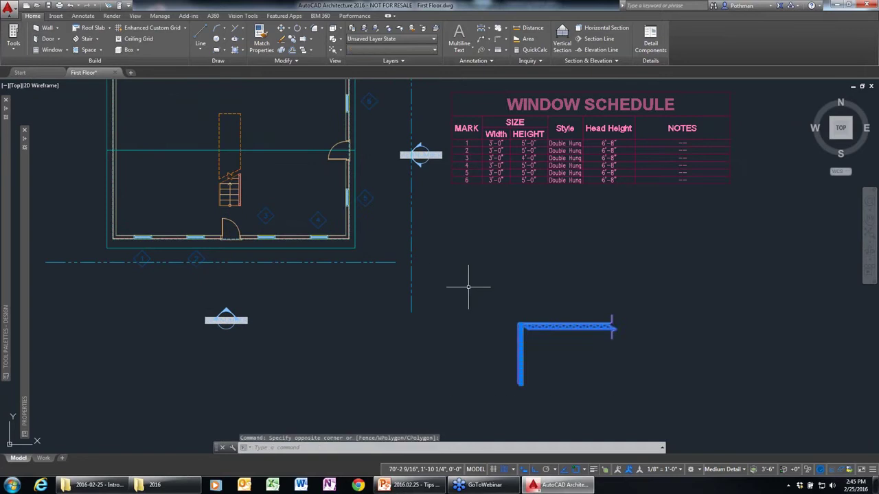
key("Delete")
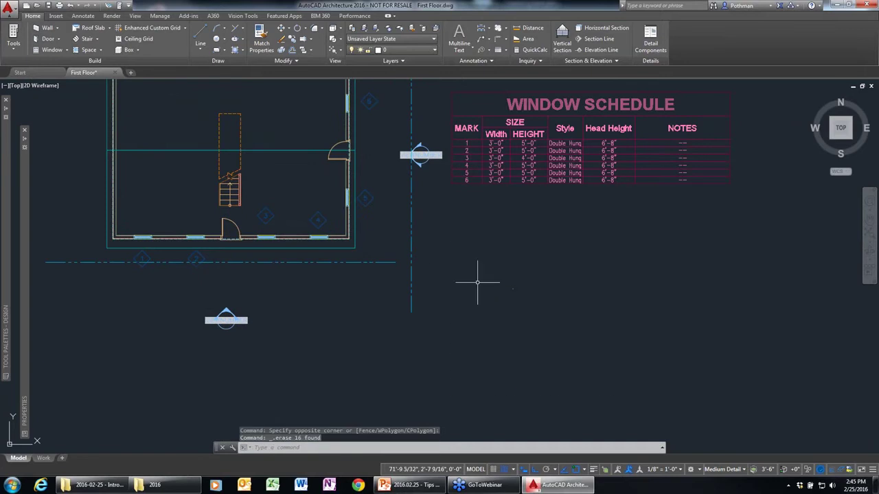
Start adding a wall and check which wall styles are available in the drawing, without placing a wall
scroll(540, 265, "down", 4)
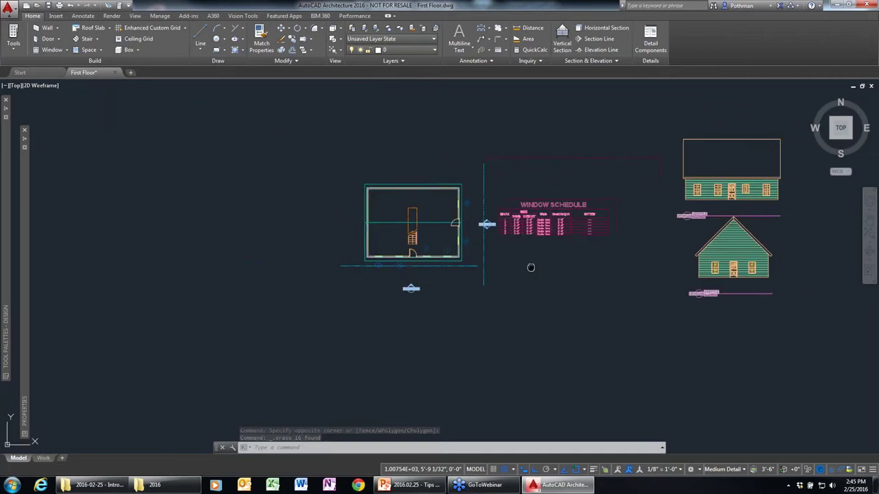
middle_click_drag(529, 268, 392, 268)
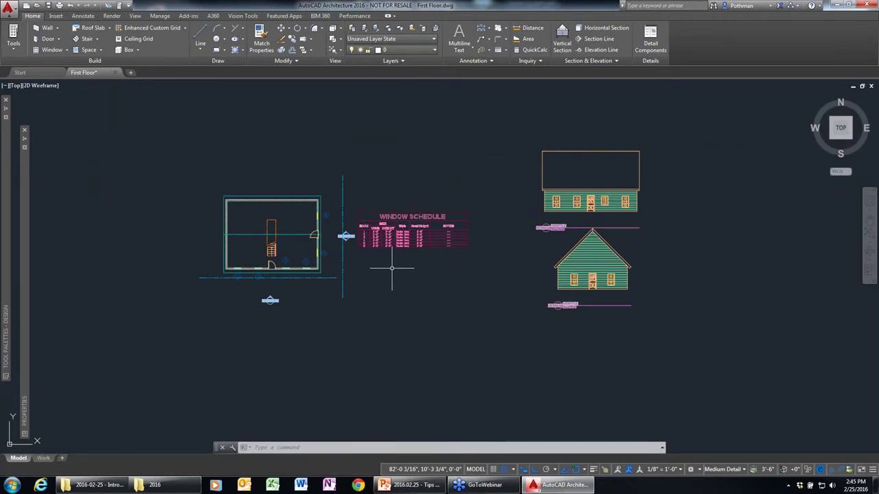
scroll(310, 267, "up", 2)
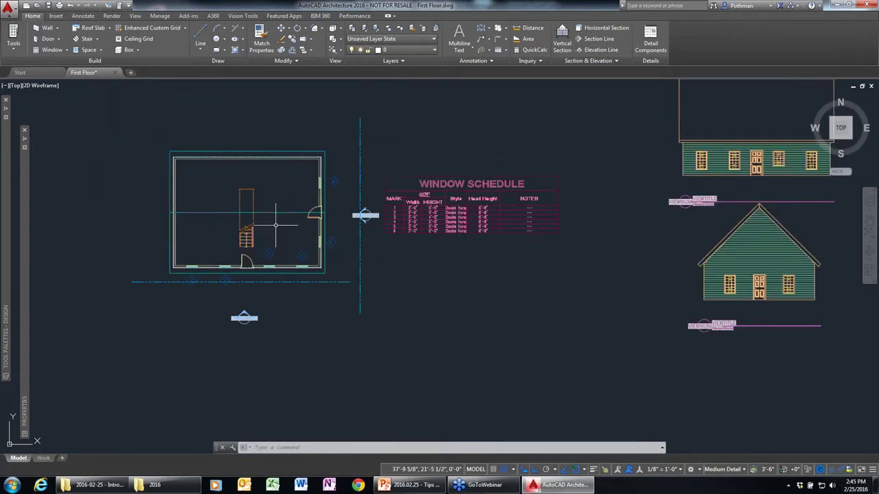
scroll(269, 227, "up", 2)
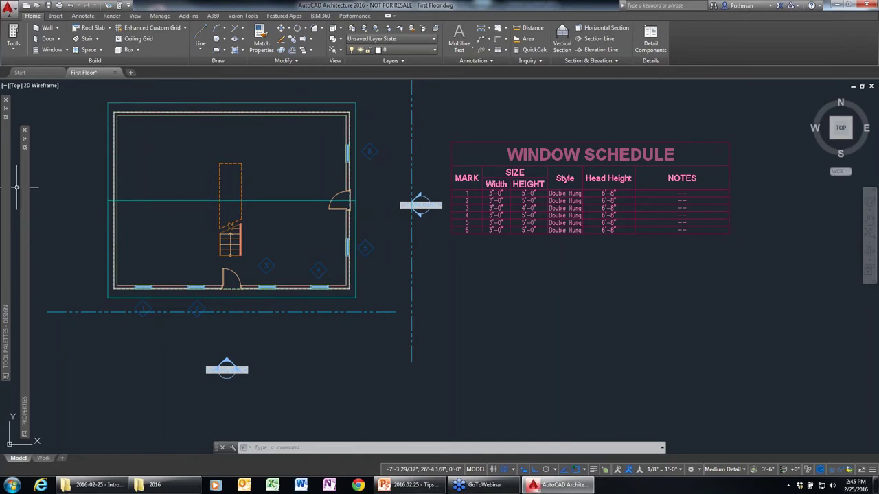
key("Return")
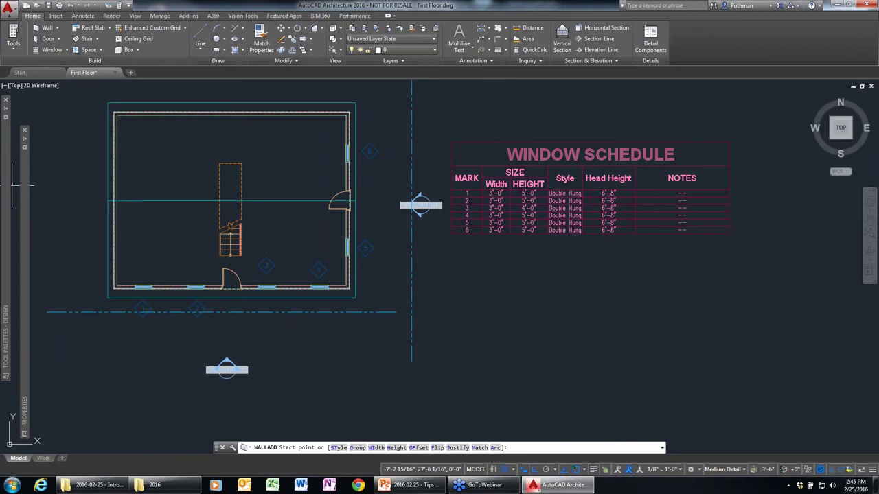
mouse_move(5, 186)
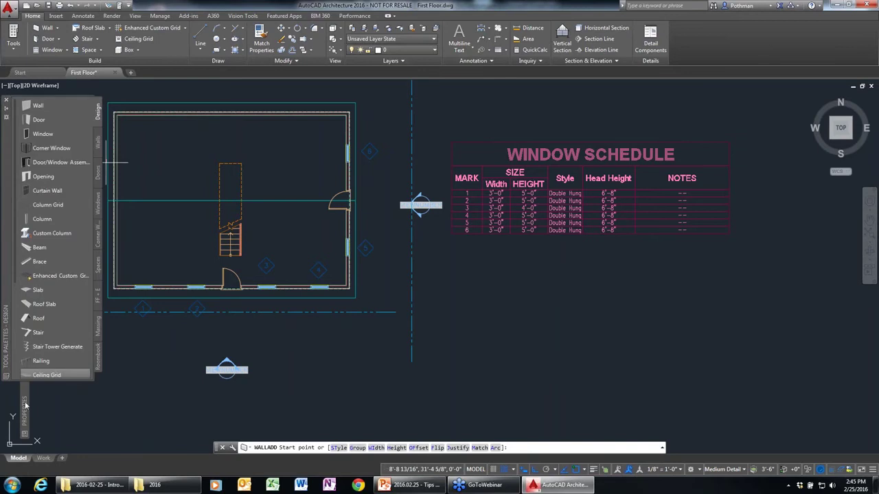
mouse_move(24, 405)
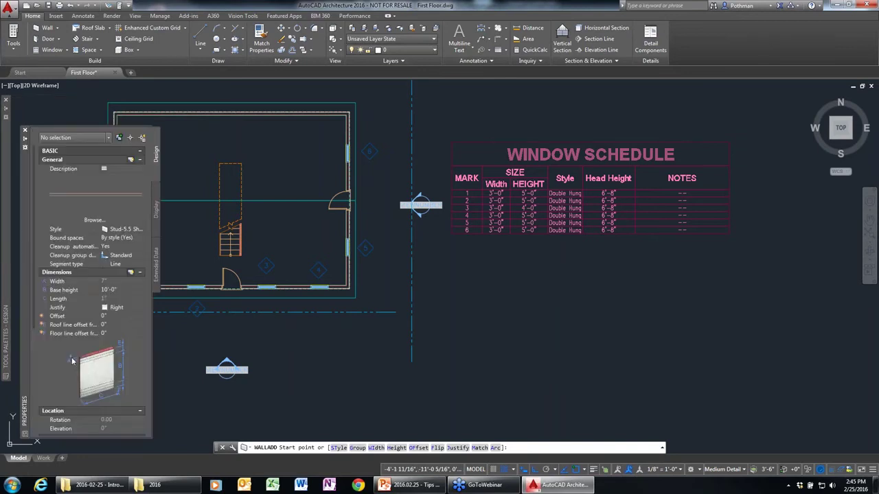
left_click(142, 230)
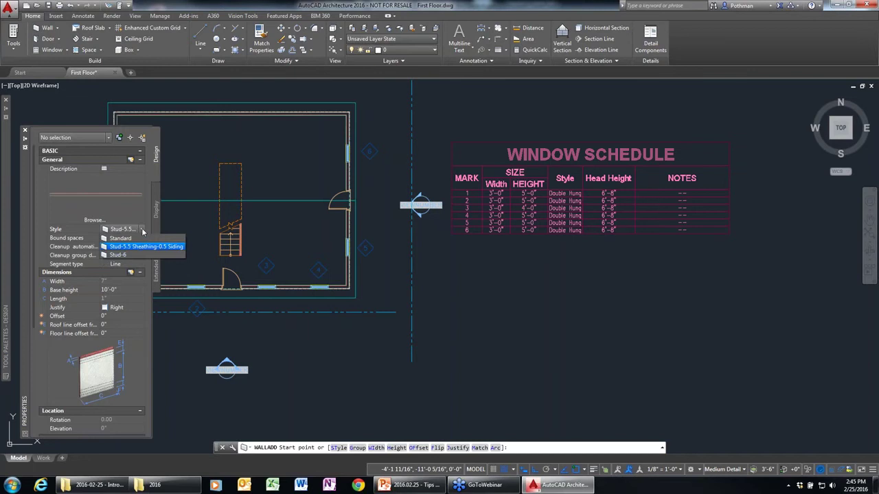
left_click(142, 230)
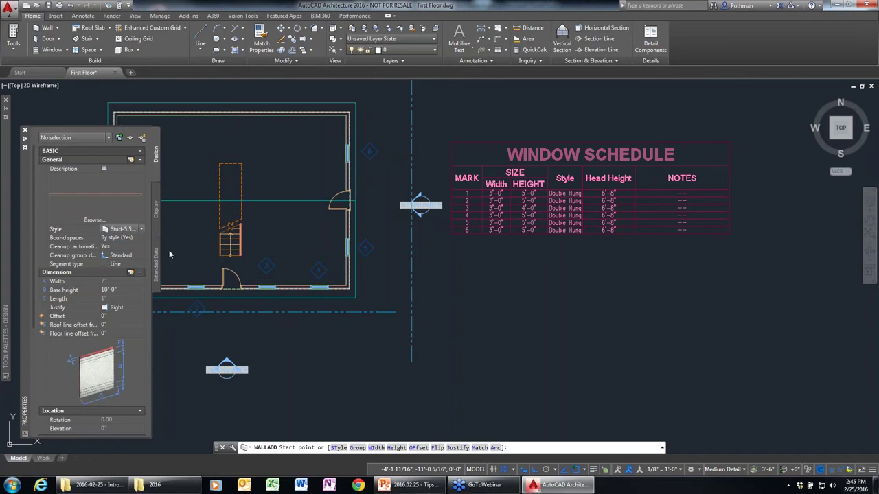
key("Escape")
Search the content library's wall styles for brick and import the Brick-4 Brick-4 style into the drawing
left_click(13, 37)
left_click(35, 120)
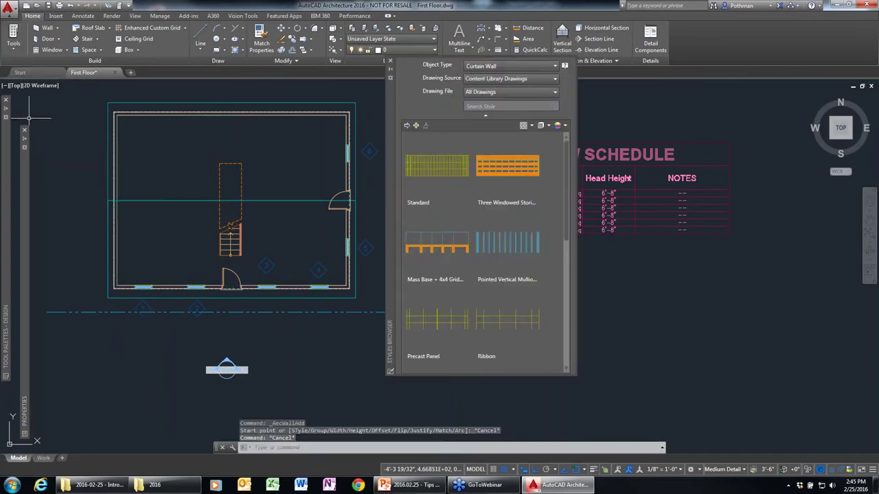
left_click(499, 66)
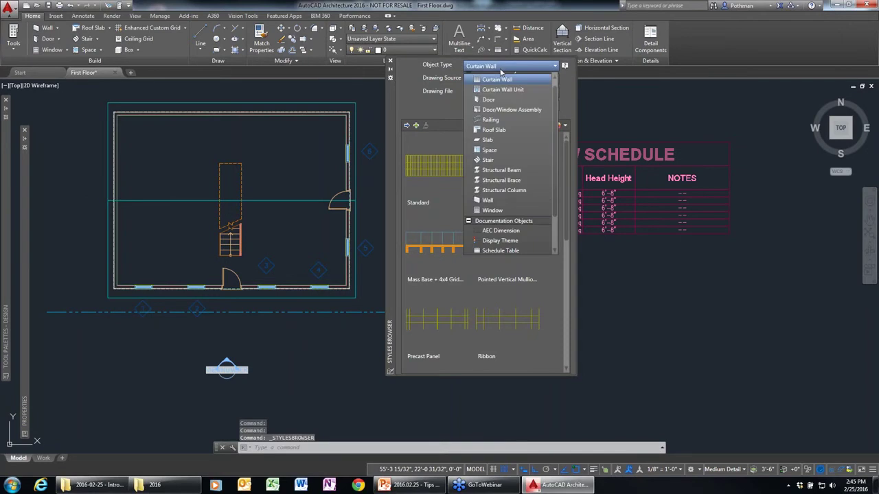
left_click(497, 204)
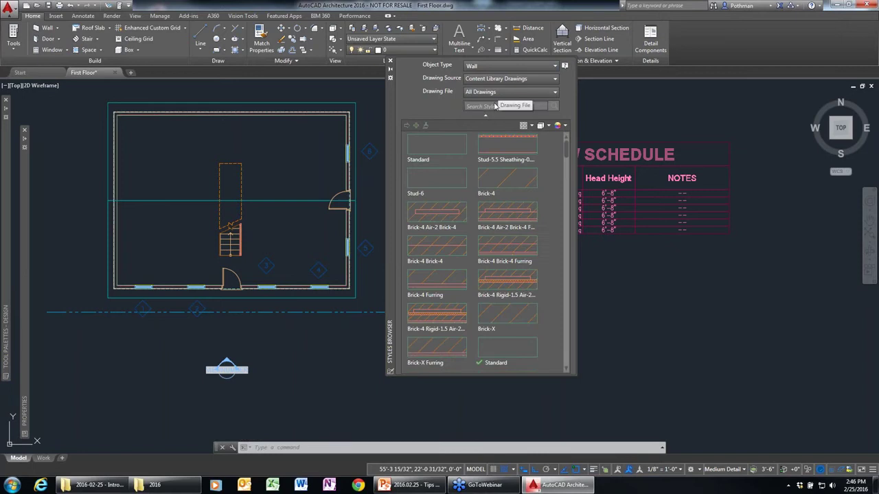
type("brick")
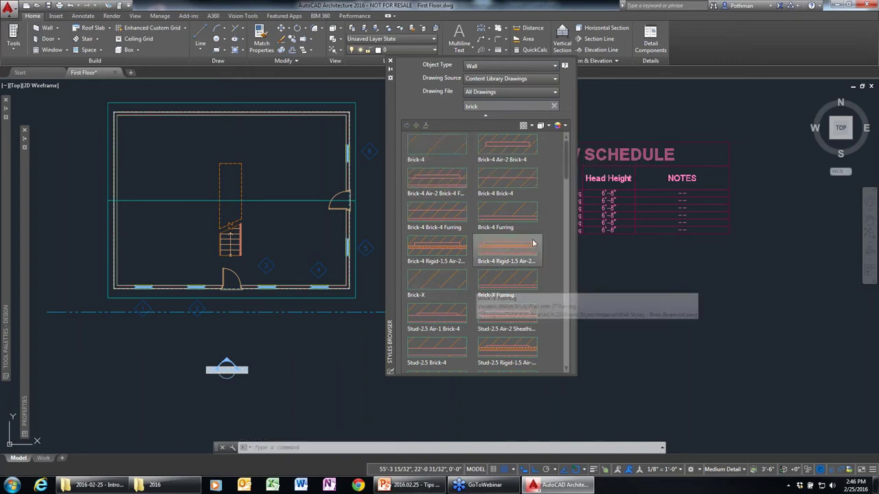
double_click(510, 177)
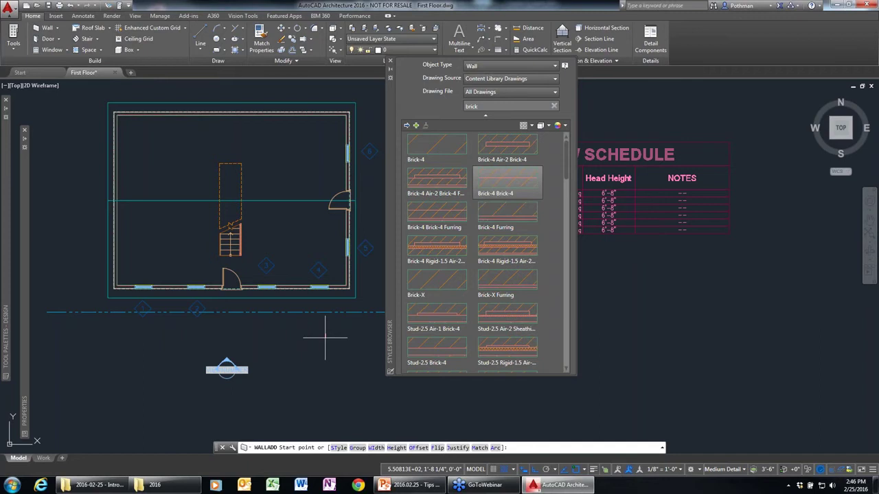
left_click(492, 217)
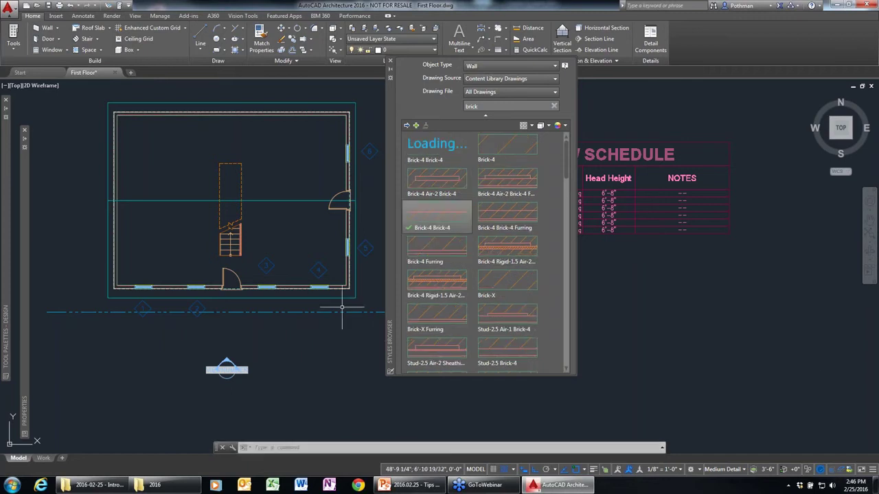
Change the style of all four exterior walls to Brick-4 Brick-4, then close the Styles Browser
left_click(292, 285)
left_click(348, 264)
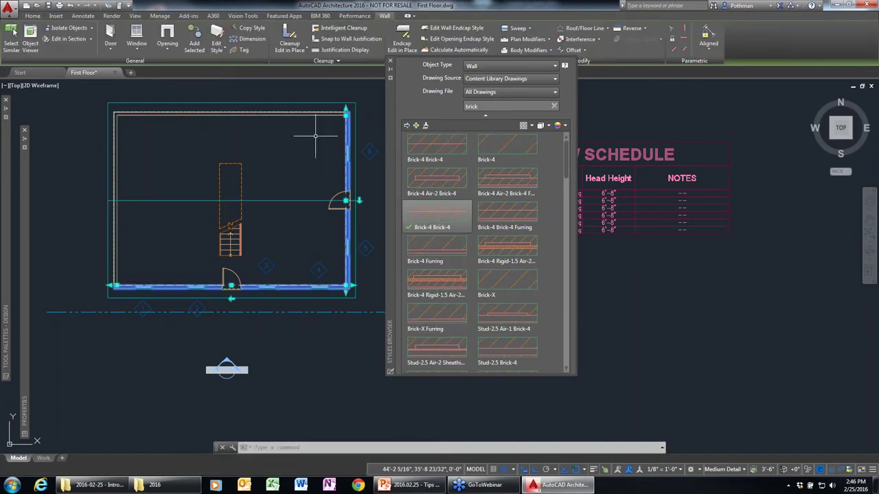
left_click(324, 114)
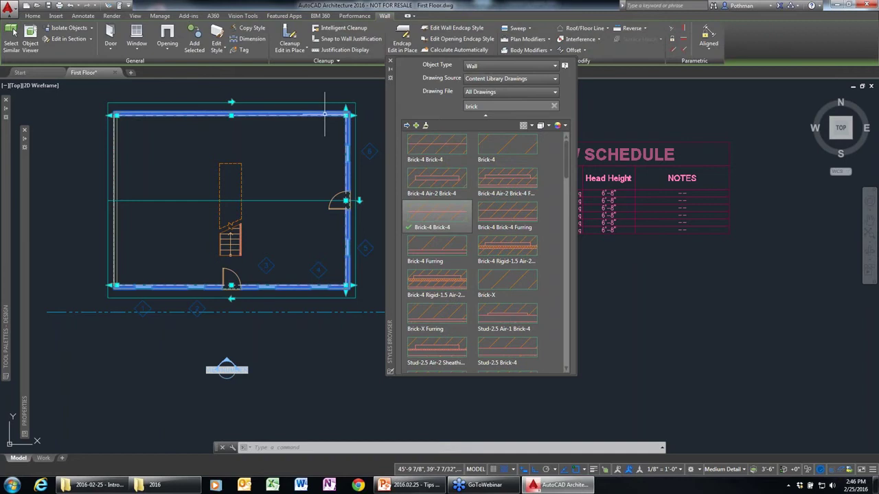
left_click(117, 154)
mouse_move(24, 241)
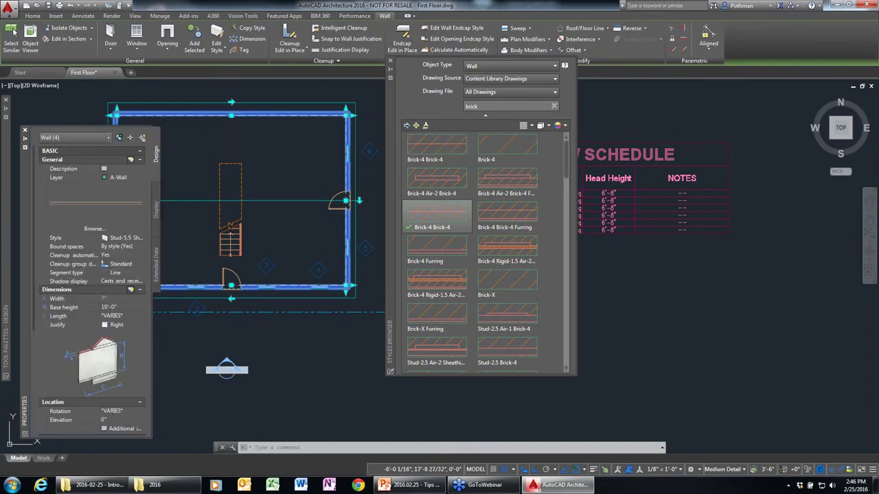
left_click(130, 239)
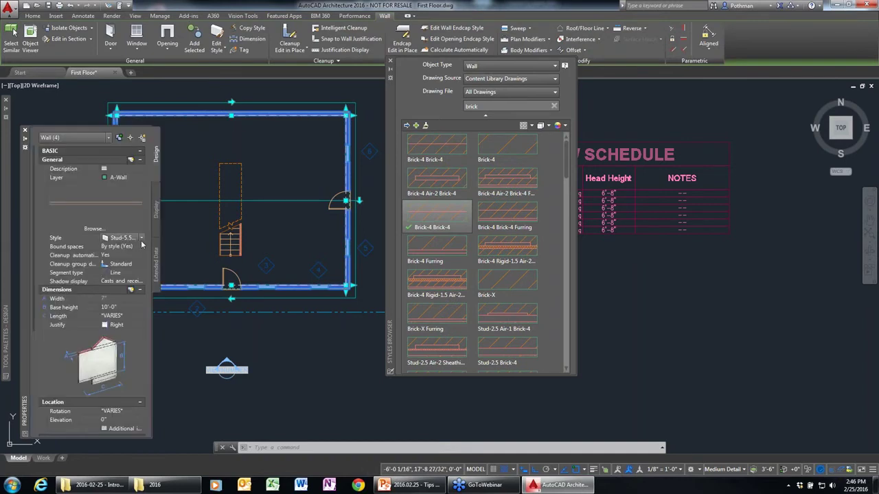
left_click(142, 239)
left_click(127, 247)
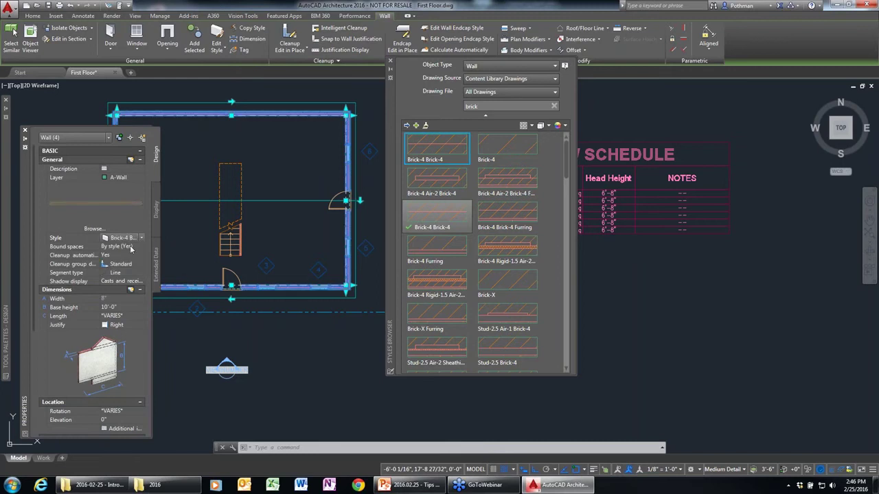
key("Escape")
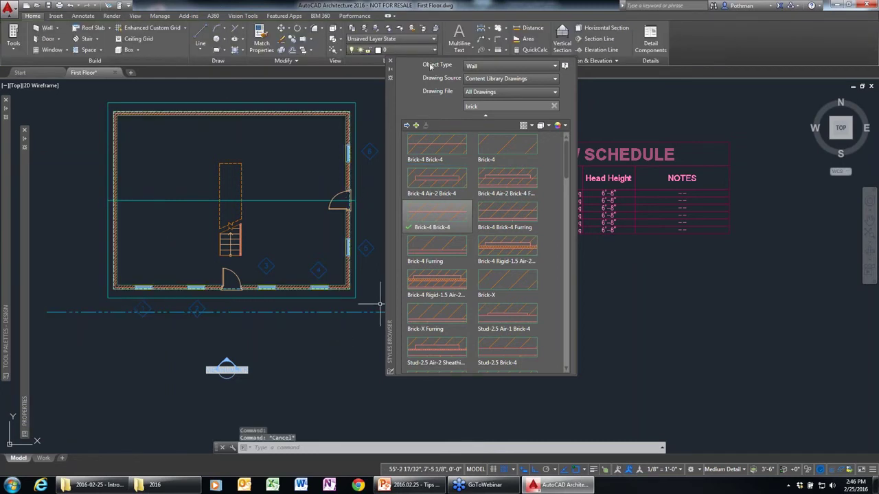
left_click(390, 62)
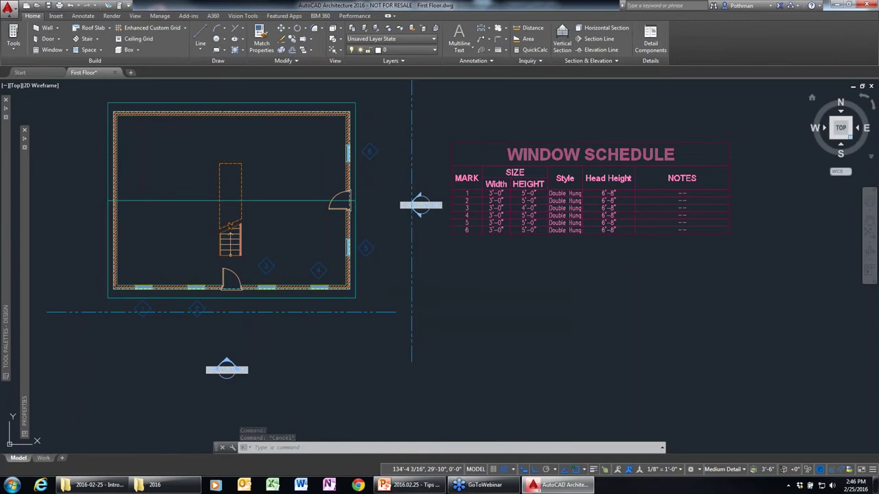
Switch to the southeast isometric view and inspect the house's brick walls, windows and doors up close
left_click(851, 138)
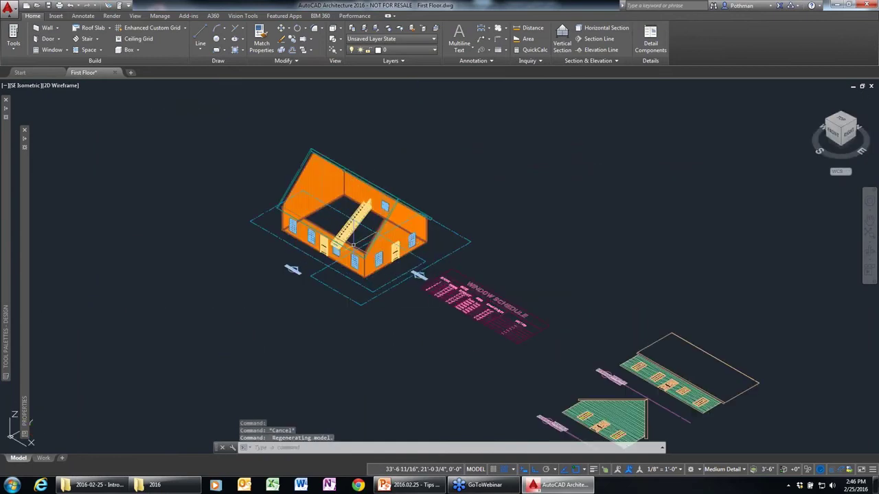
scroll(352, 245, "up", 5)
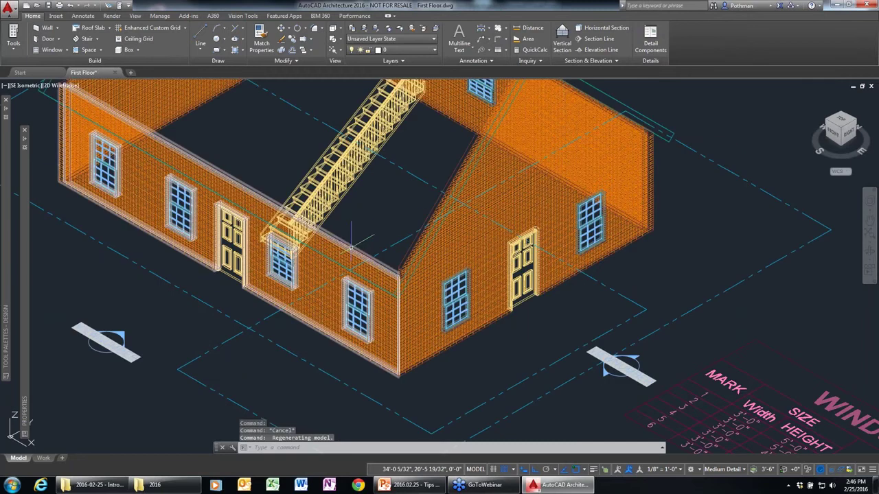
scroll(273, 407, "up", 2)
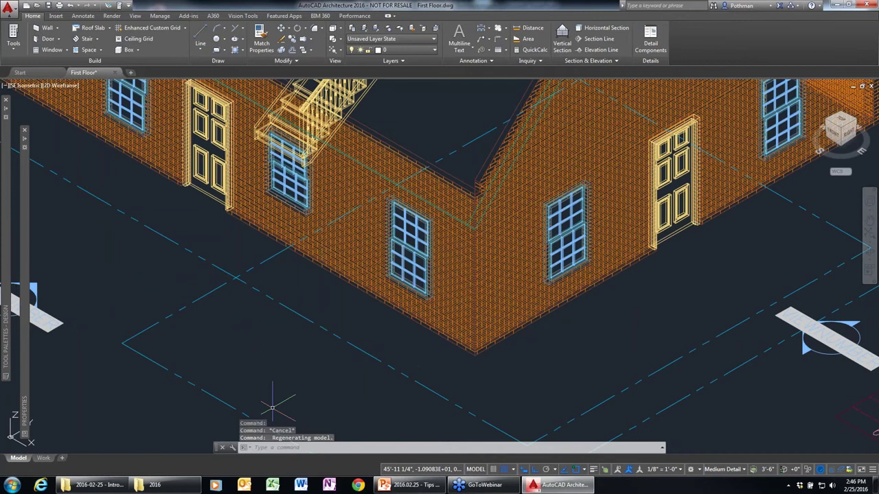
middle_click_drag(273, 163, 247, 309)
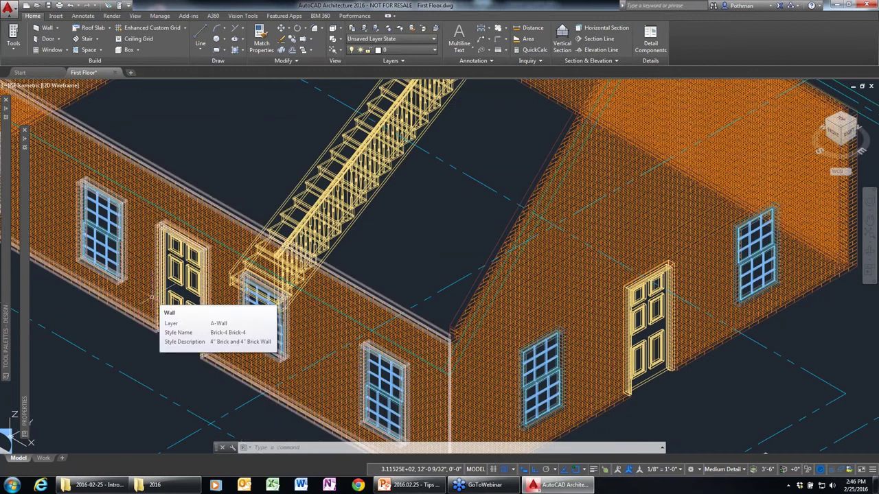
mouse_move(185, 302)
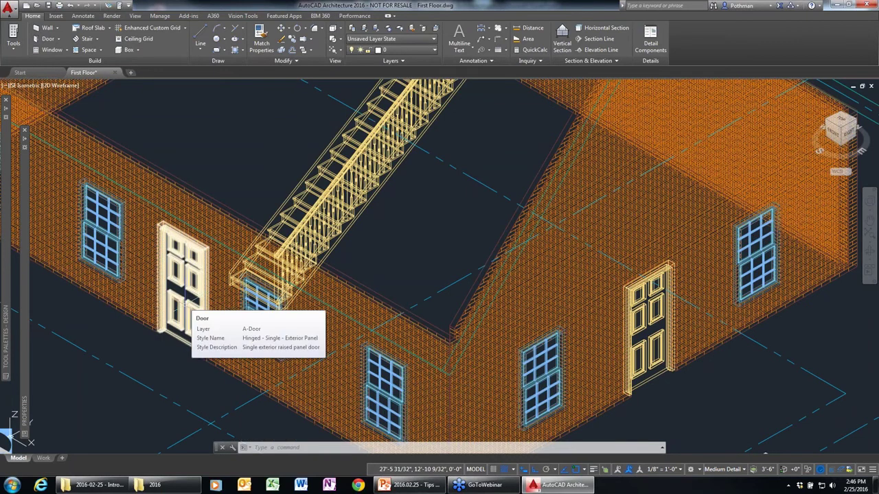
scroll(186, 305, "down", 2)
middle_click_drag(185, 305, 336, 315)
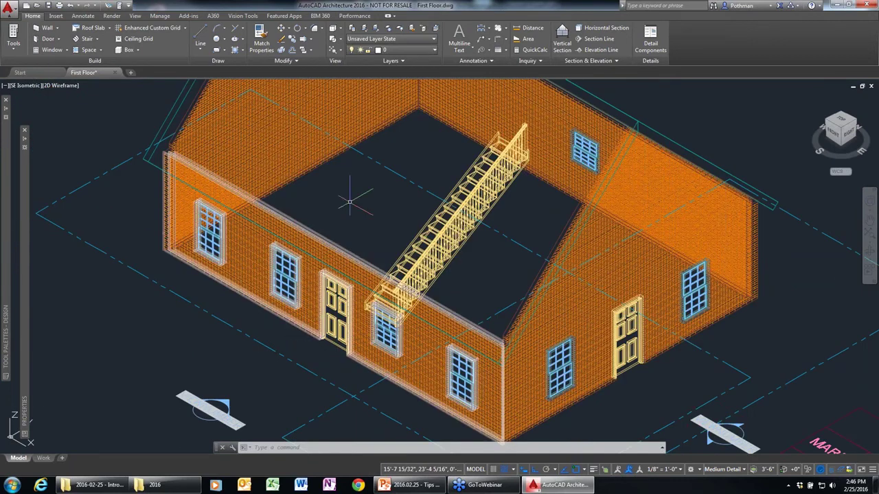
Search the content library's window styles for casement and import Casement - Double, without placing a window
left_click(13, 45)
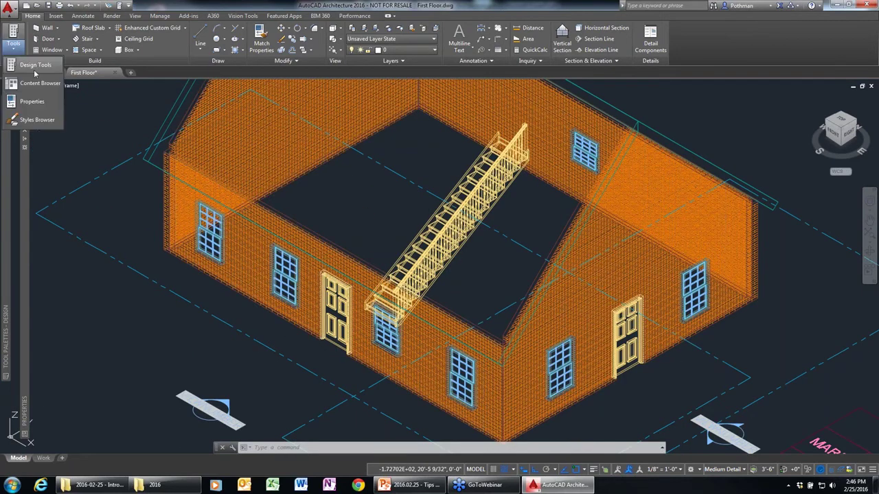
left_click(37, 119)
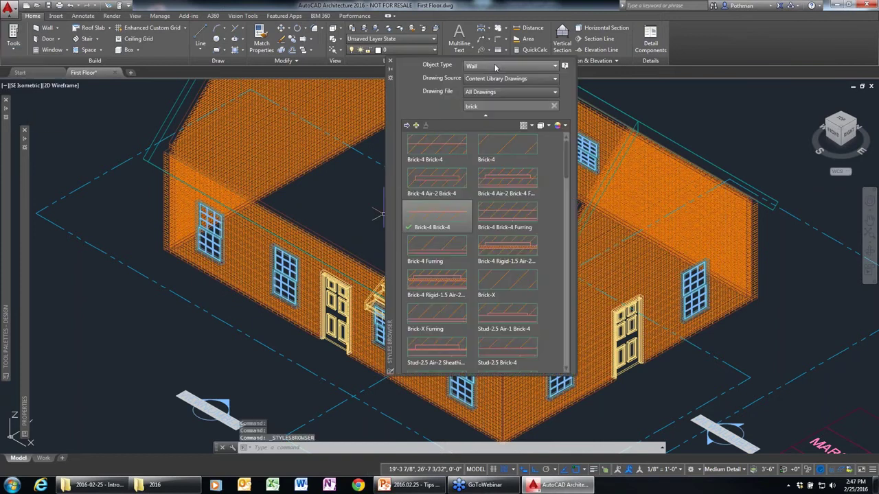
left_click(496, 66)
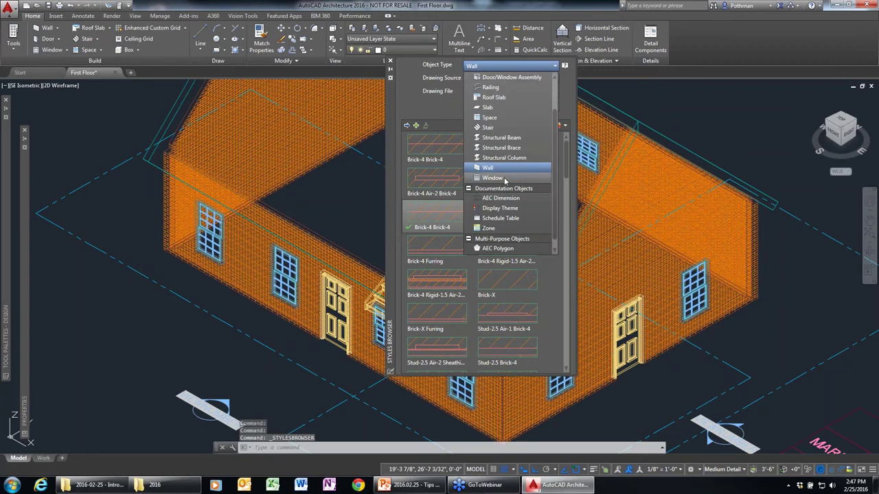
left_click(492, 178)
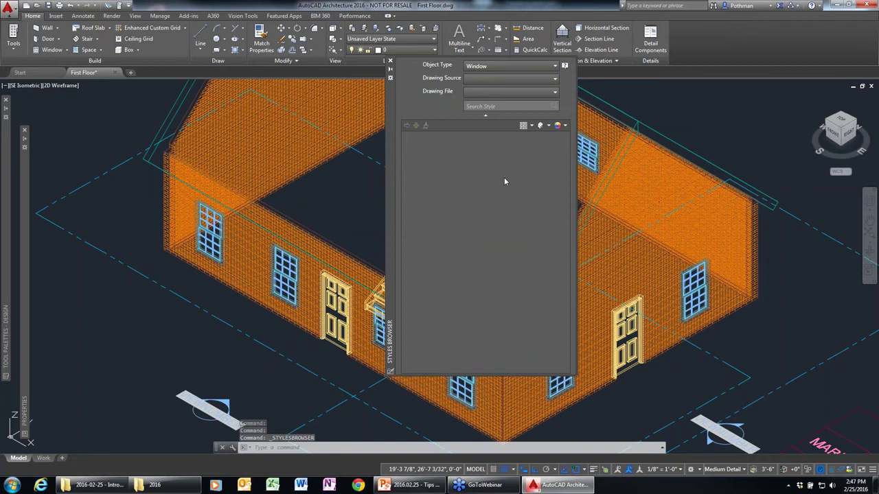
type("b")
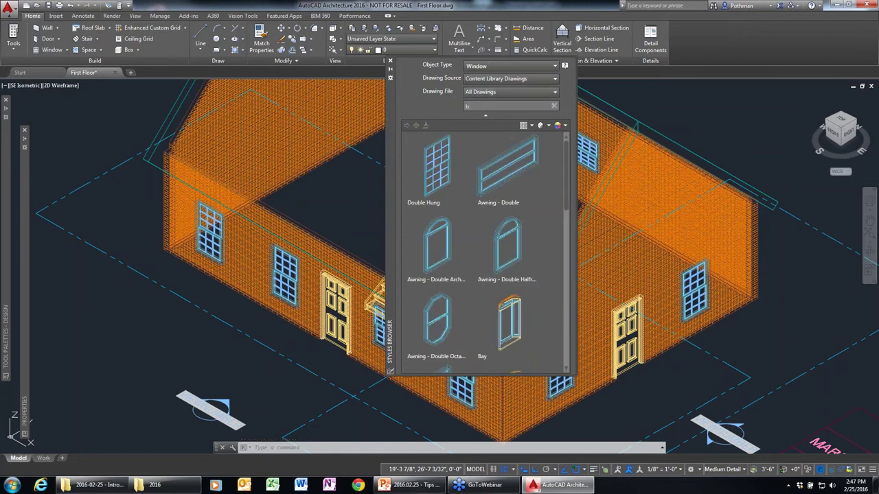
key("BackSpace")
type("casement")
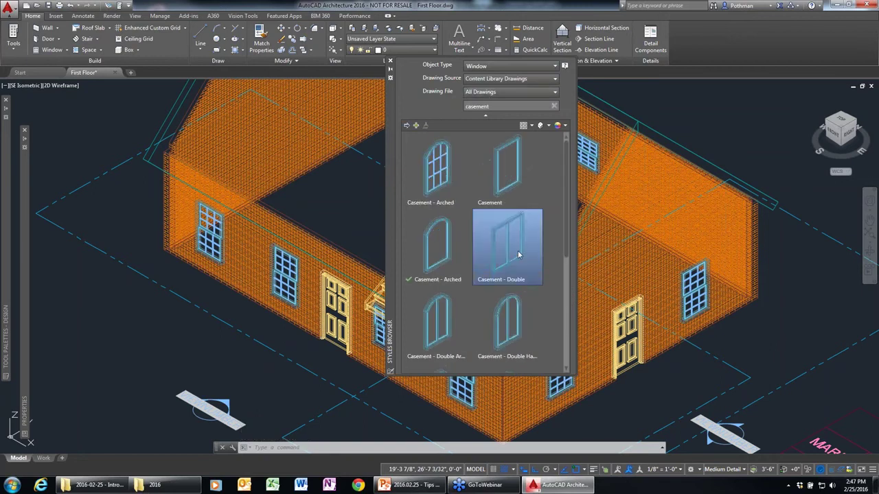
left_click(519, 255)
left_click(389, 61)
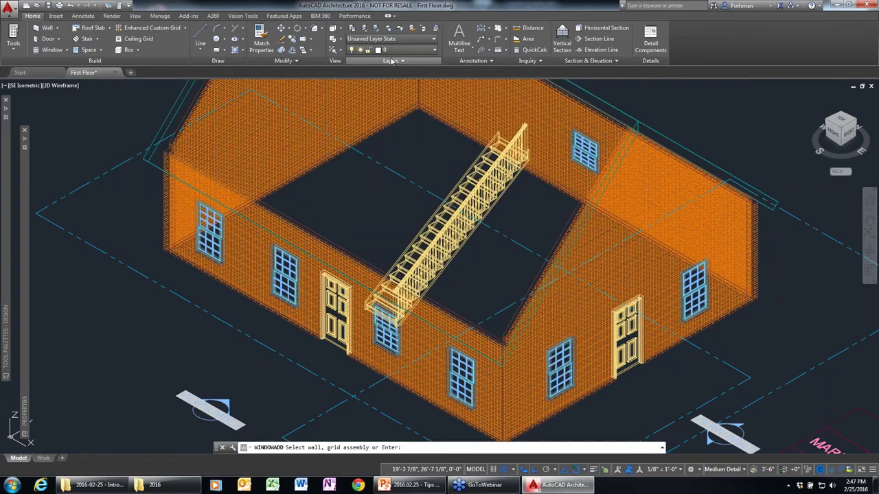
key("Escape")
Change the style of the four front-wall windows to Casement - Double
left_click(461, 377)
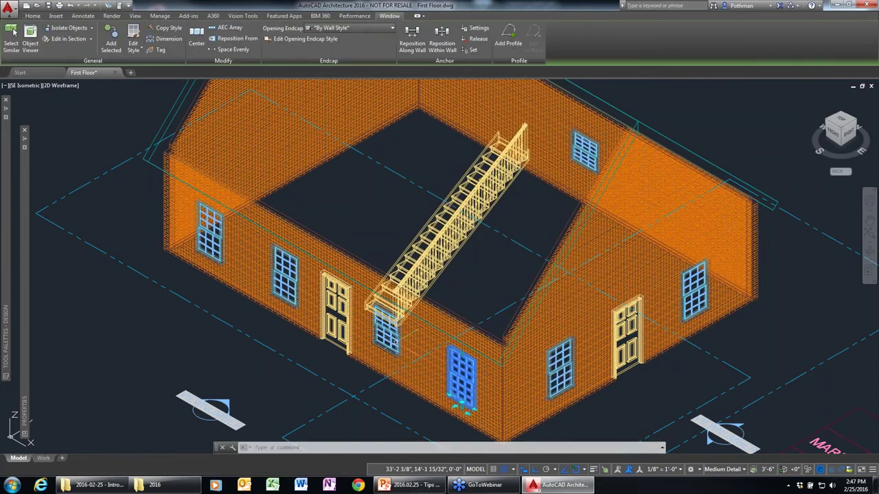
left_click(385, 328)
left_click(284, 274)
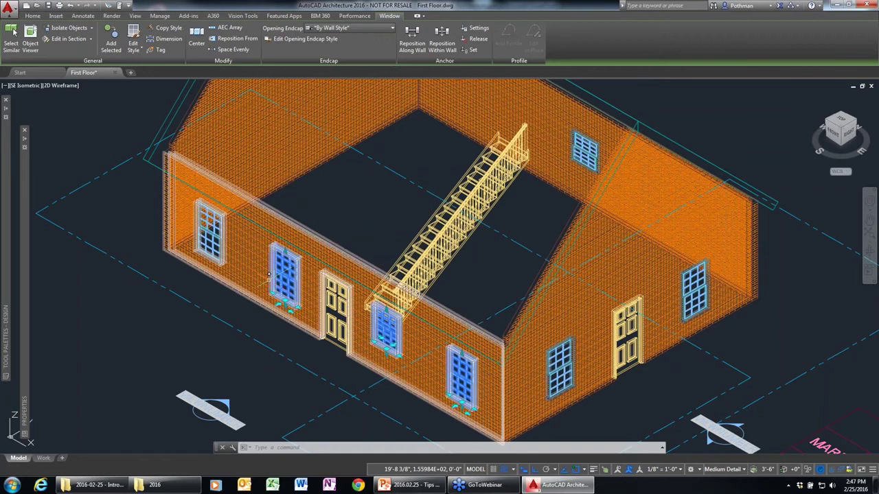
right_click(269, 275)
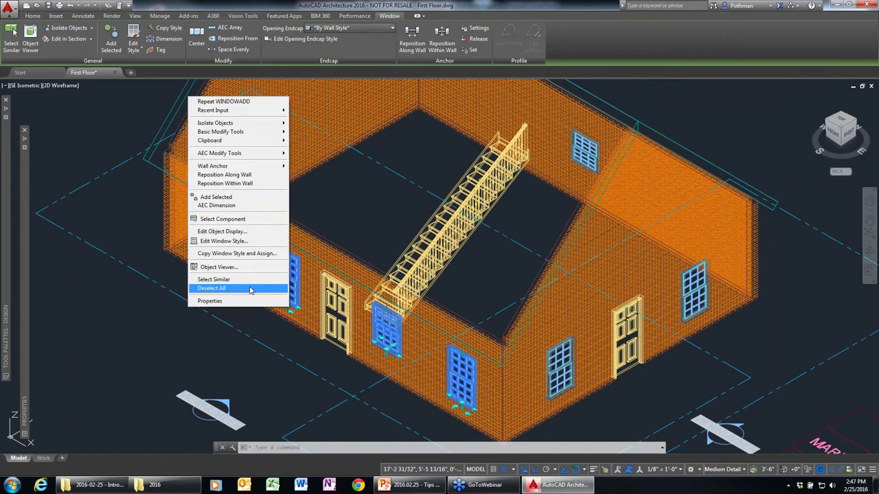
left_click(218, 301)
left_click(127, 238)
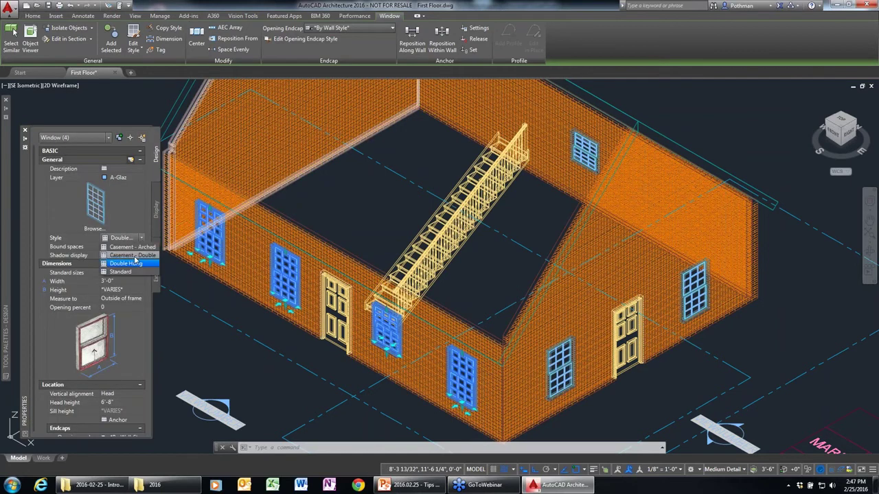
left_click(134, 255)
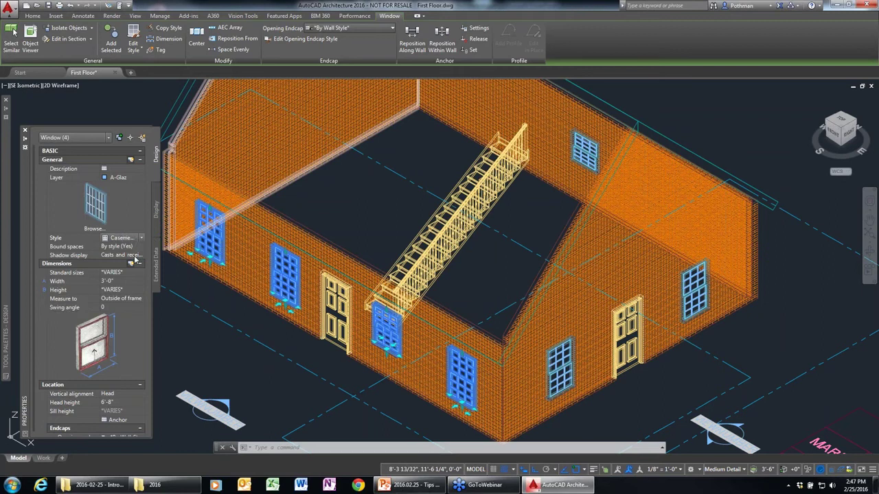
Set the width of the four front-wall casement windows to 5'-0"
left_click(116, 282)
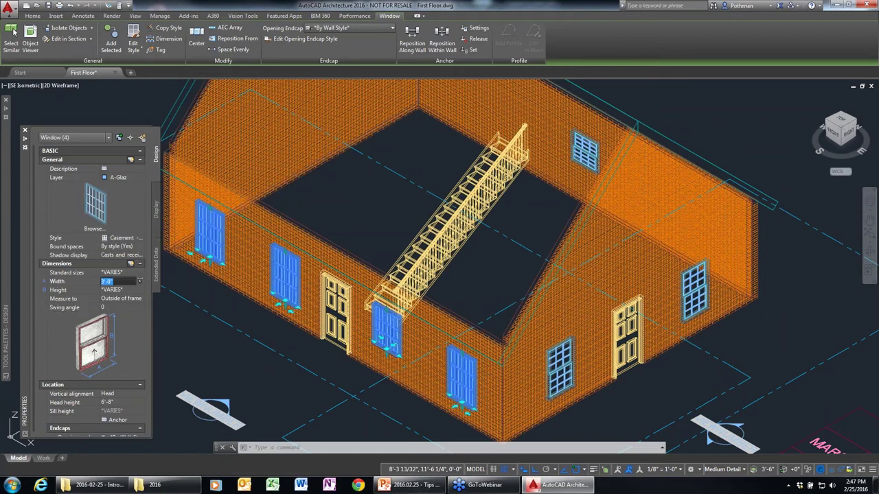
type("5'")
key("Tab")
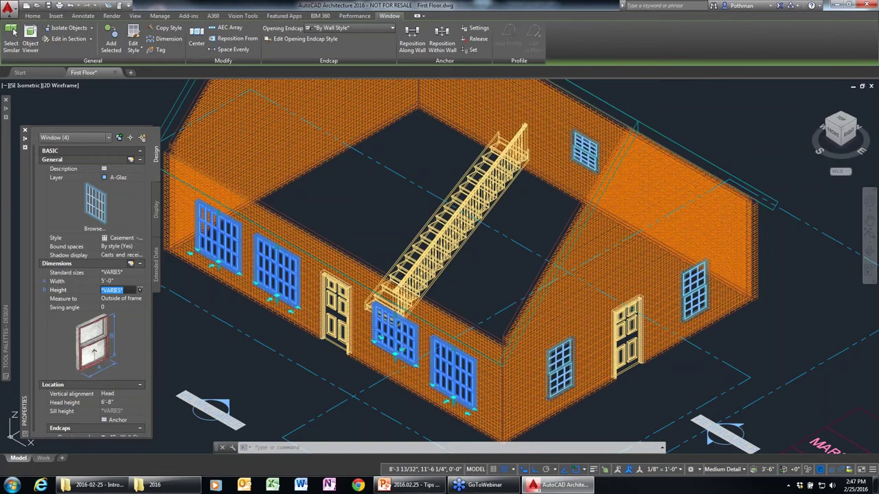
type("4'")
key("Return")
key("Escape")
Set the height of the front window immediately east of the front door to 5'-0"
left_click(395, 331)
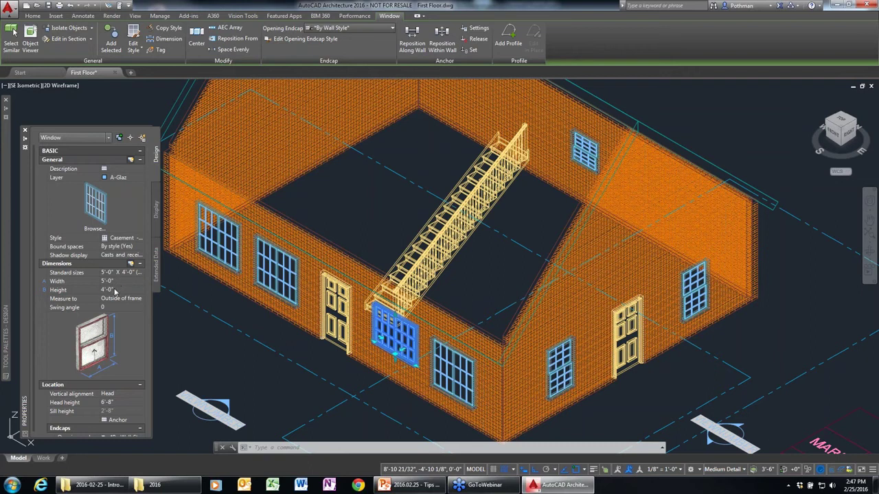
left_click(114, 290)
type("5'")
key("Return")
key("Escape")
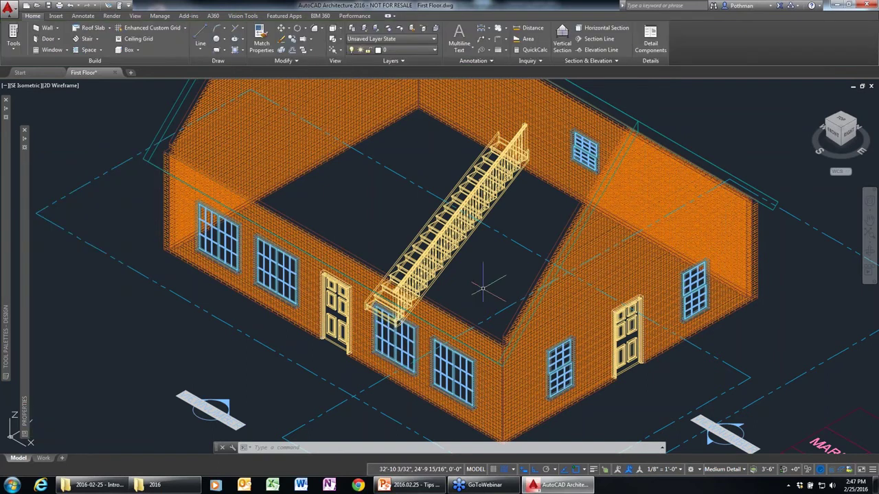
Set the lower slope rise of the gable roof to 5"
scroll(483, 289, "down", 2)
middle_click_drag(483, 289, 504, 263)
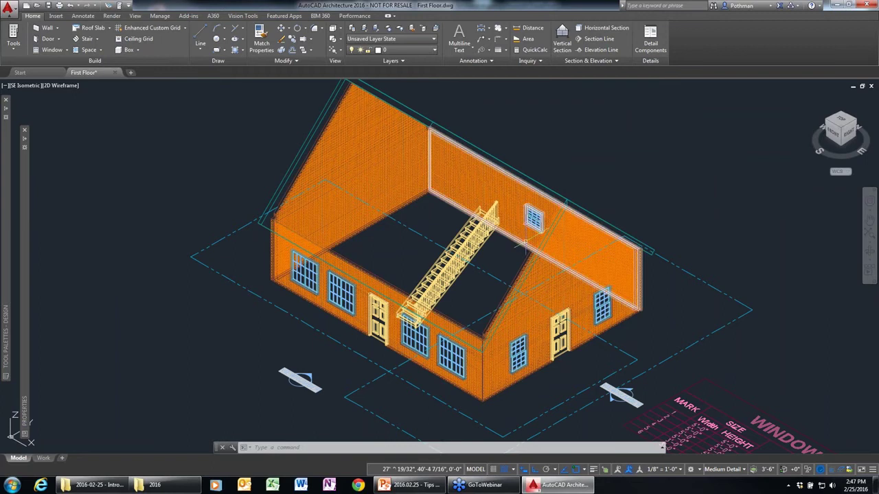
left_click(541, 183)
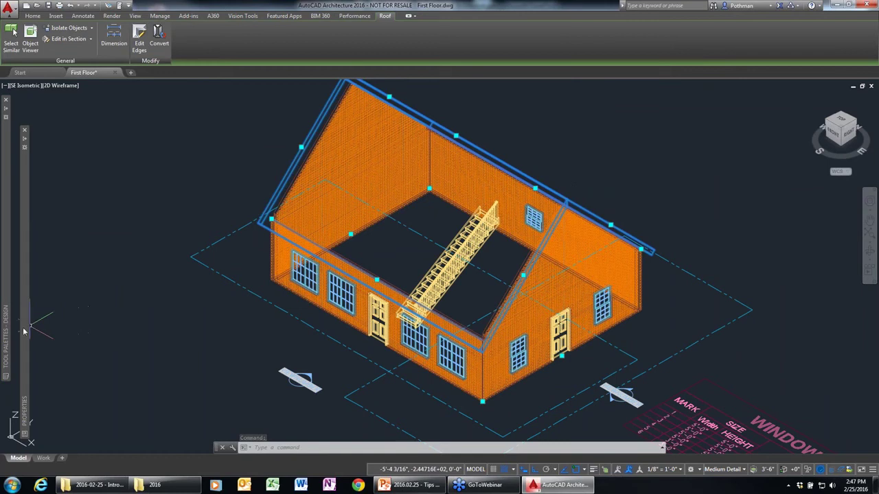
mouse_move(23, 331)
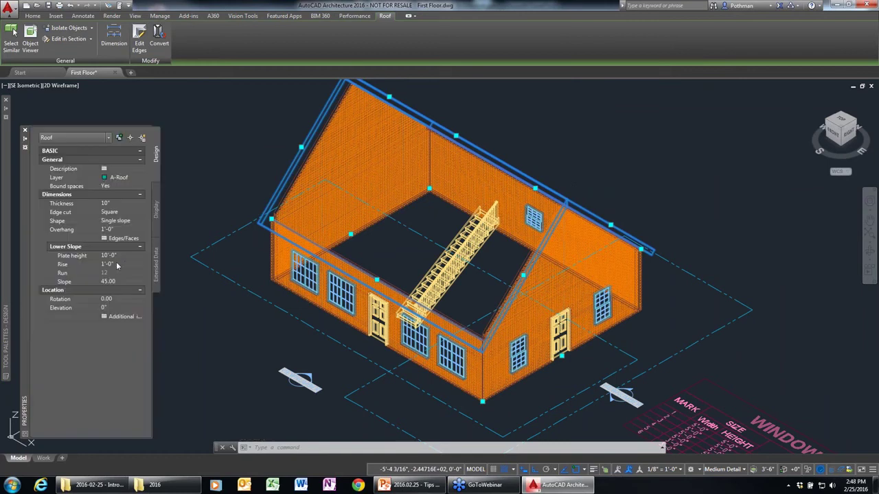
left_click(113, 263)
type("5")
key("Return")
key("Escape")
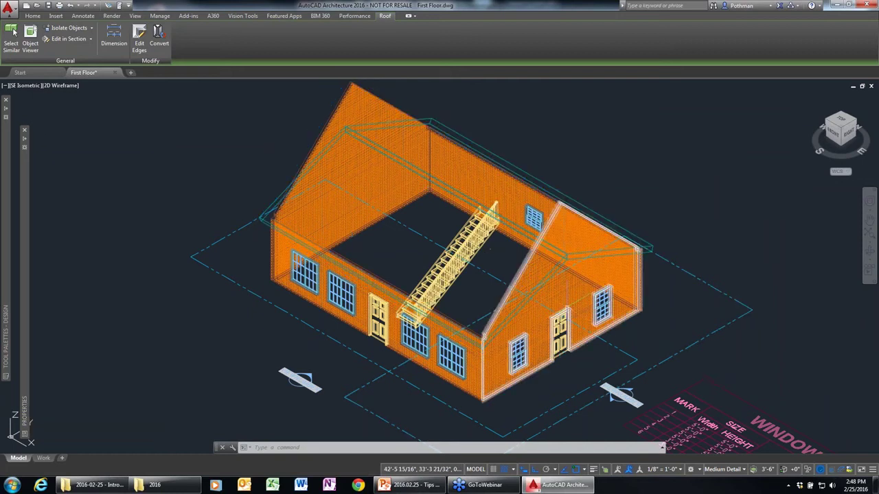
Modify the roof line of the east gable wall by auto-projecting it to the roof
left_click(550, 288)
right_click(543, 288)
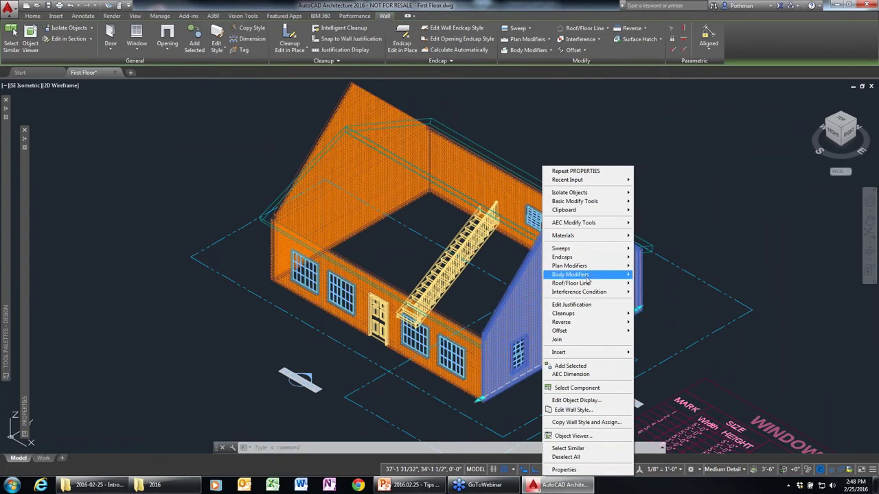
mouse_move(576, 282)
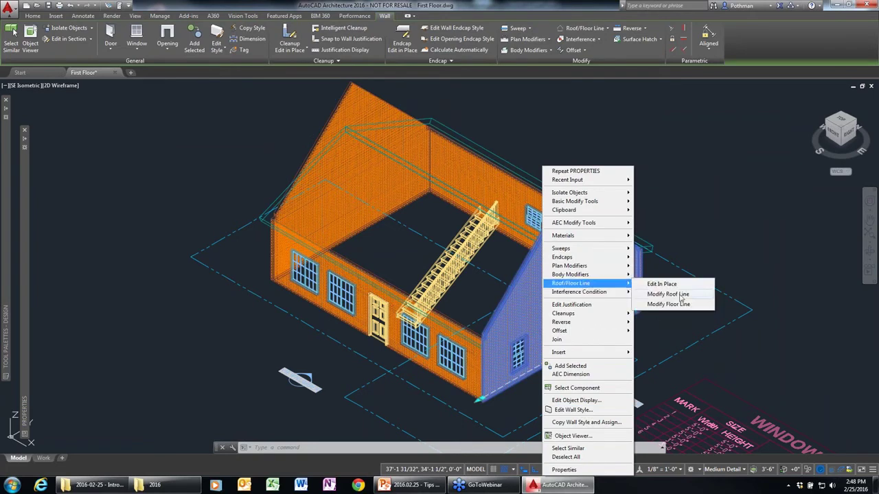
left_click(679, 295)
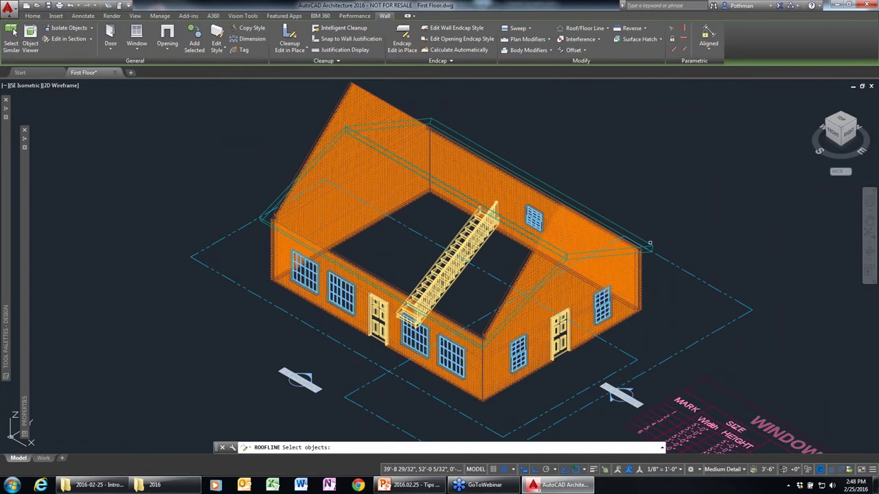
left_click(649, 245)
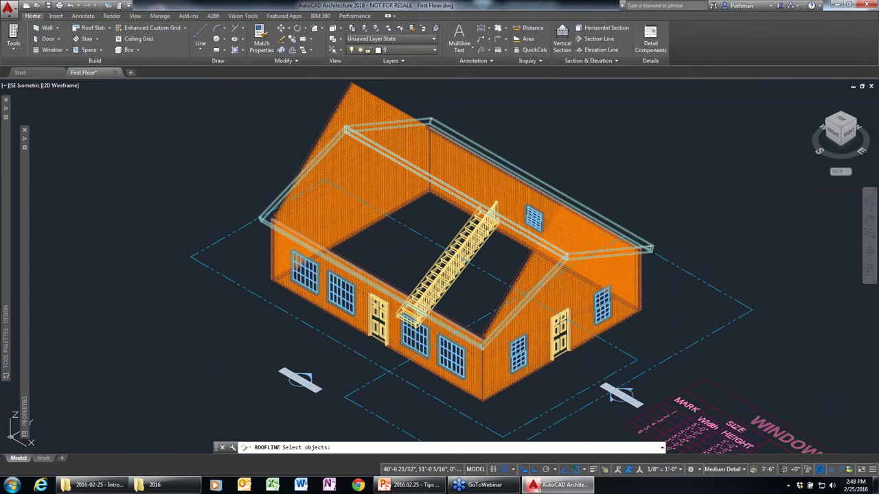
key("Return")
key("Return")
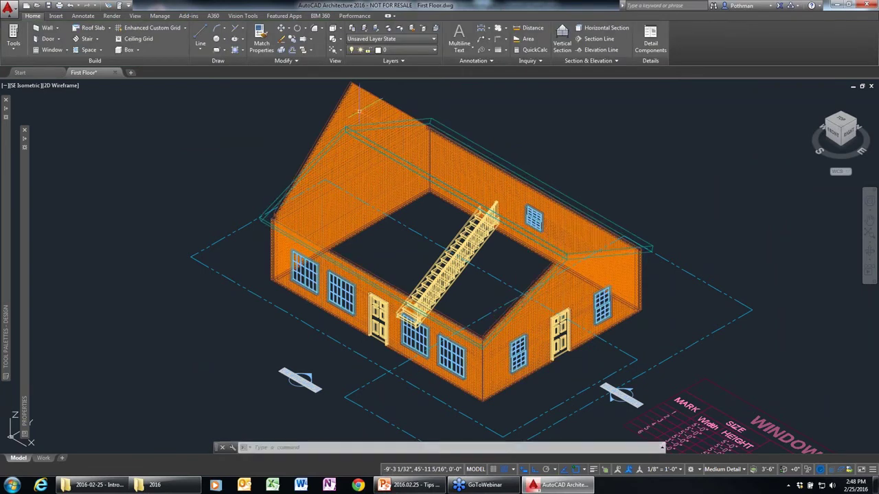
Auto-project the roof line of the west gable wall to the roof
left_click(358, 111)
right_click(358, 111)
mouse_move(430, 234)
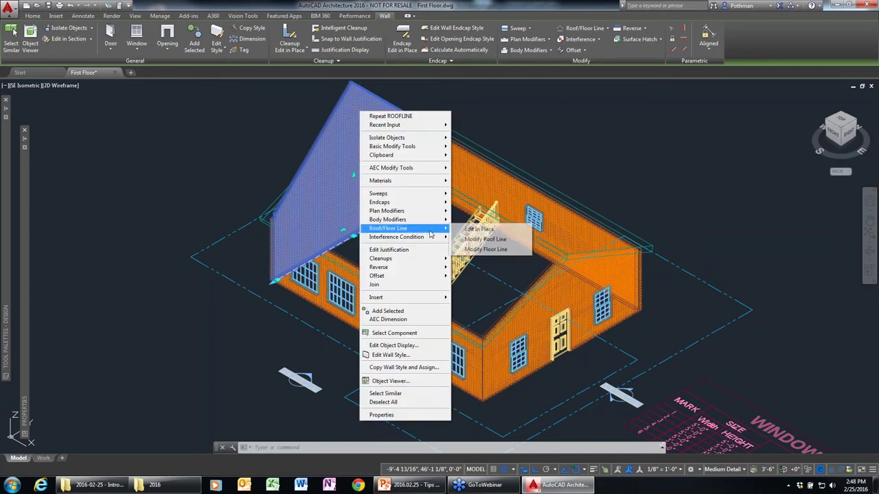
left_click(498, 240)
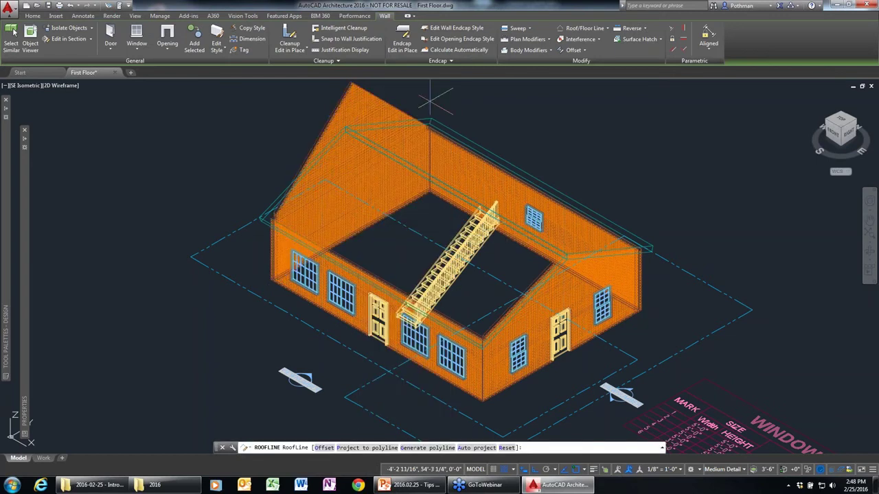
type("a")
key("Return")
left_click(434, 131)
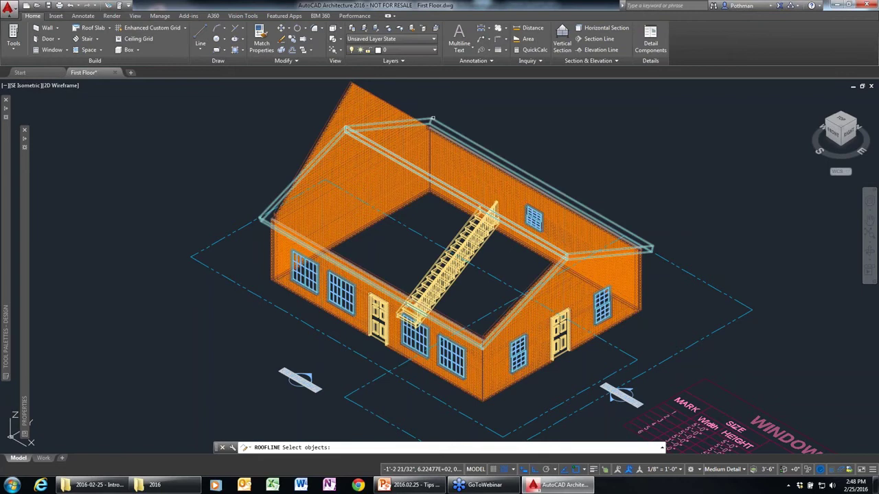
key("Return")
key("Return")
Display the house in the Realistic visual style and examine its roof, brick walls, doors and front windows up close
scroll(627, 349, "down", 5)
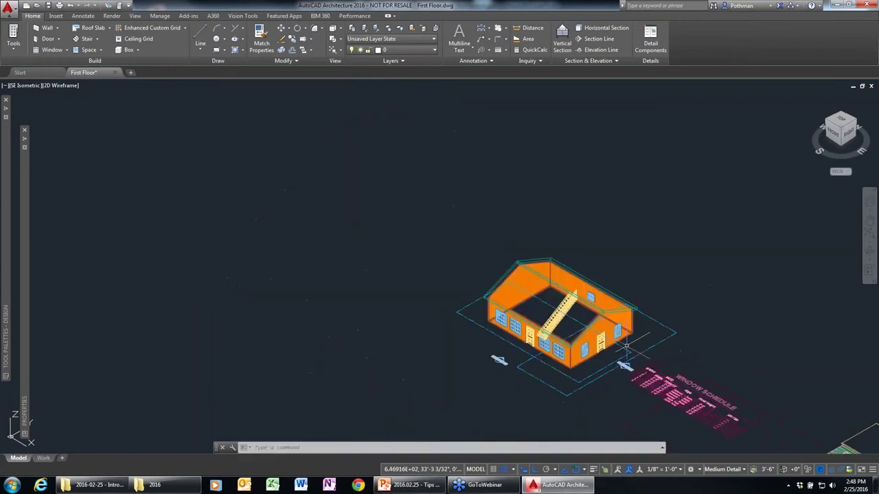
scroll(627, 349, "up", 3)
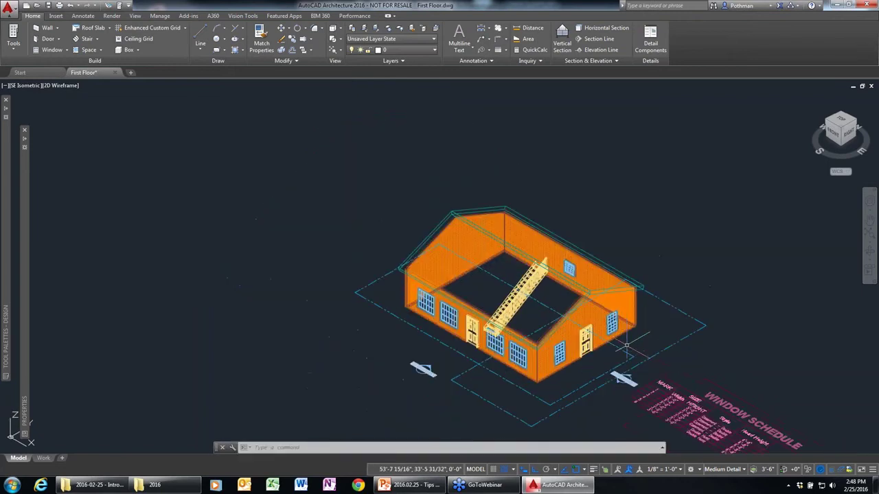
left_click(62, 86)
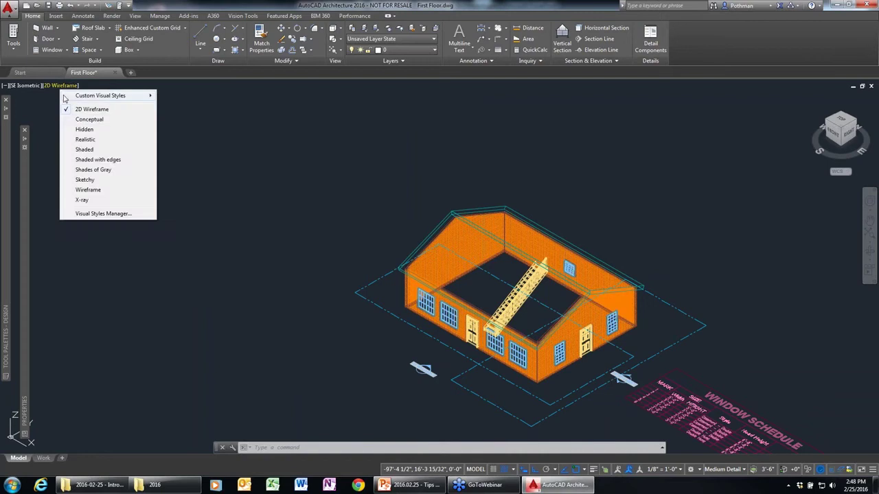
left_click(85, 139)
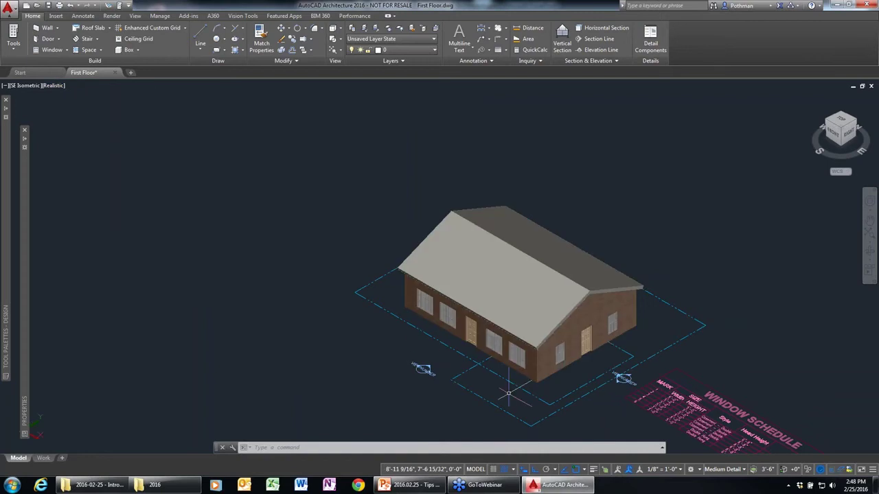
scroll(509, 394, "up", 3)
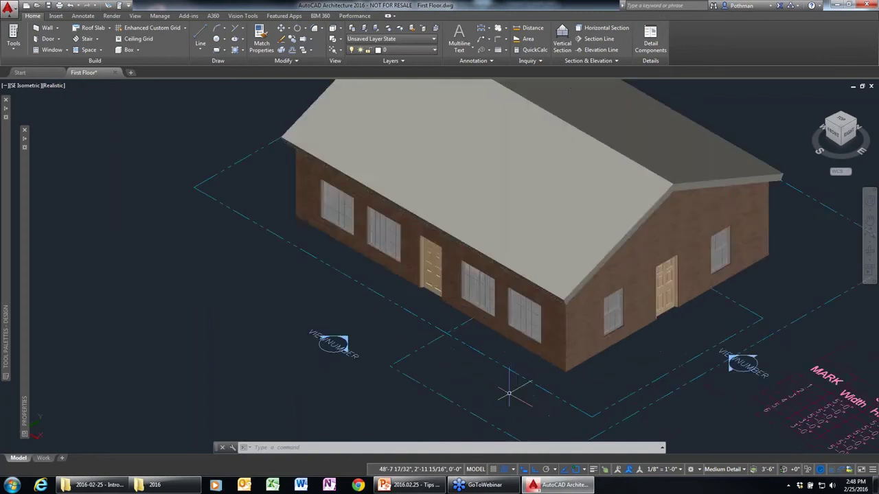
scroll(509, 393, "up", 2)
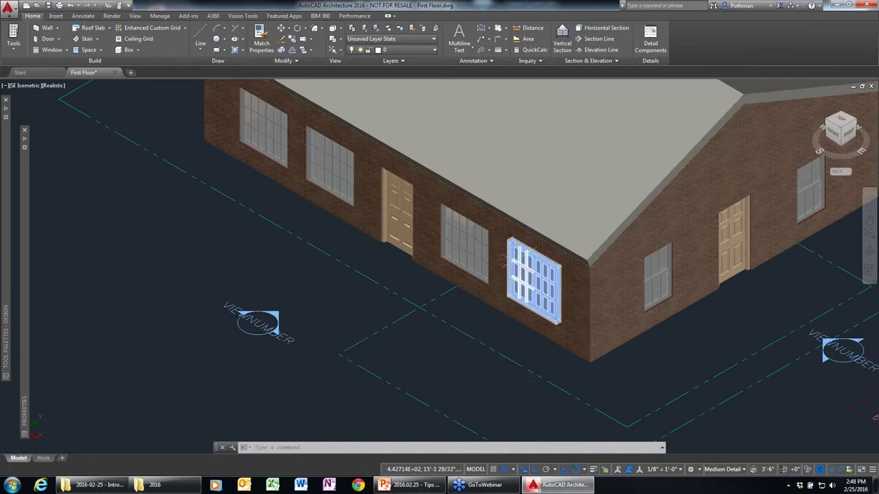
scroll(508, 259, "up", 1)
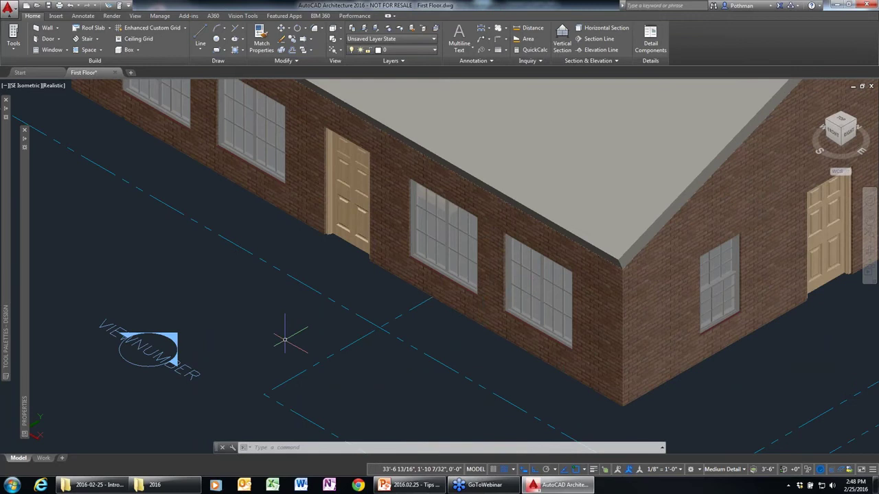
scroll(285, 340, "down", 4)
key("Escape")
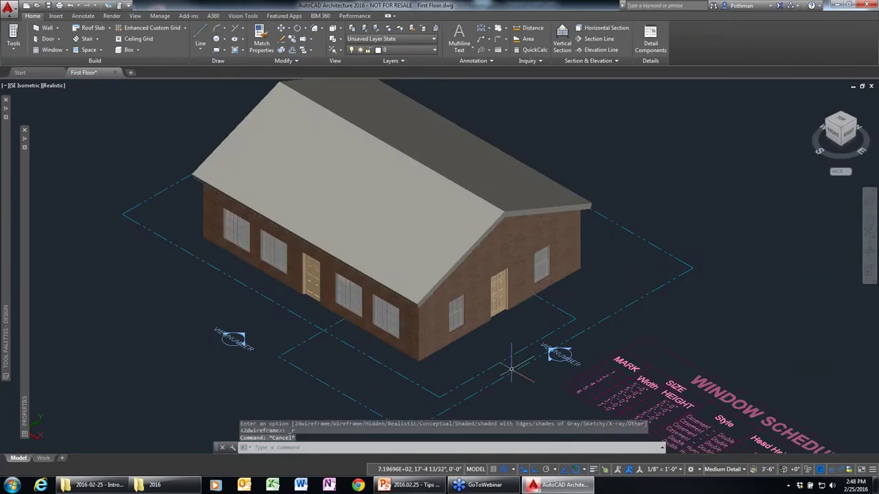
Return the display to 2D Wireframe and switch to the plan view of the current UCS
left_click(54, 86)
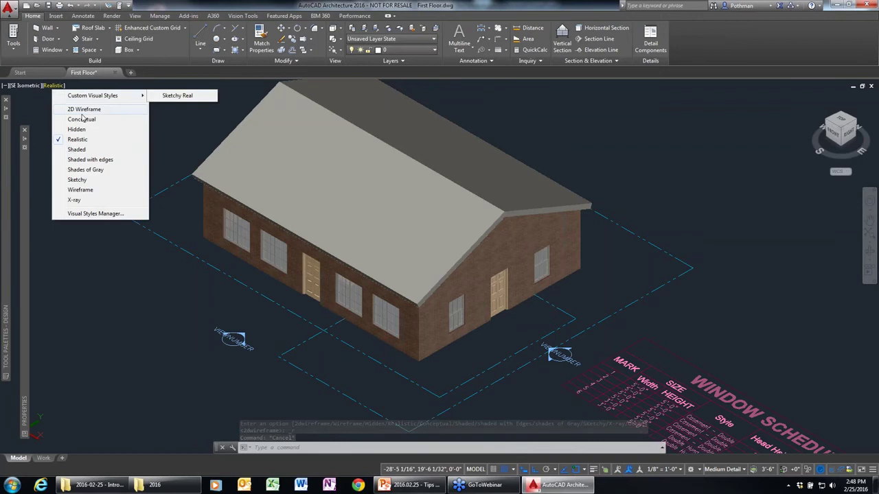
left_click(84, 109)
type("plan")
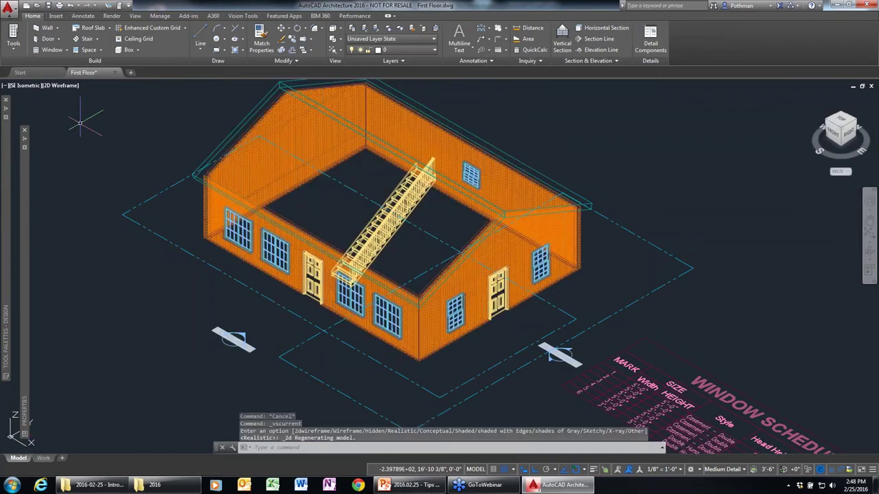
key("Return")
key("Return")
key("Return")
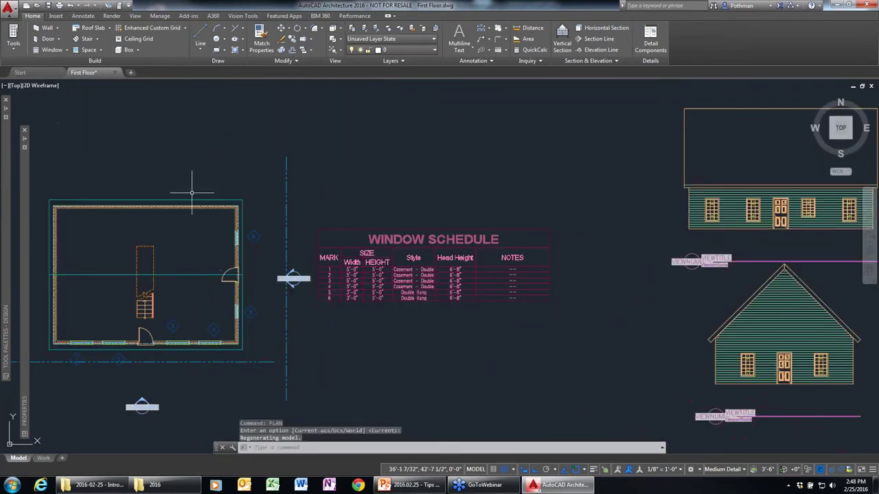
key("Escape")
Refresh the front 2D elevation, the one with four windows, so it matches the current model
scroll(400, 294, "up", 7)
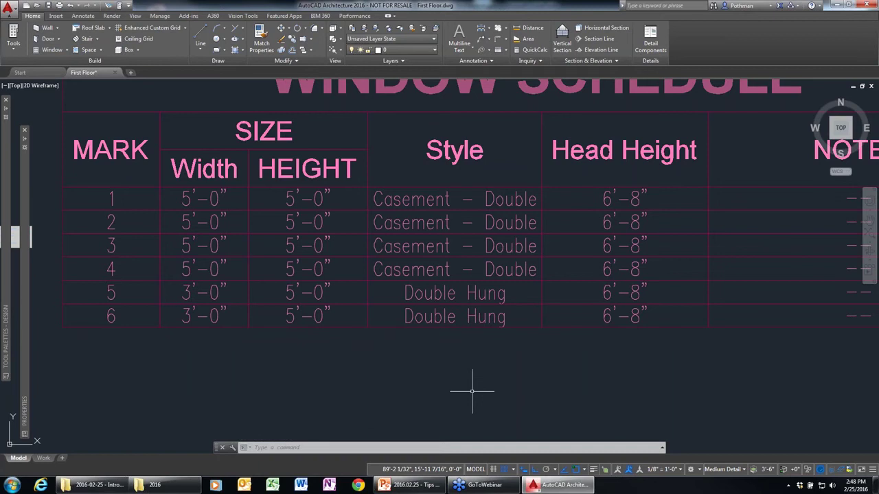
scroll(485, 379, "down", 4)
scroll(530, 362, "down", 4)
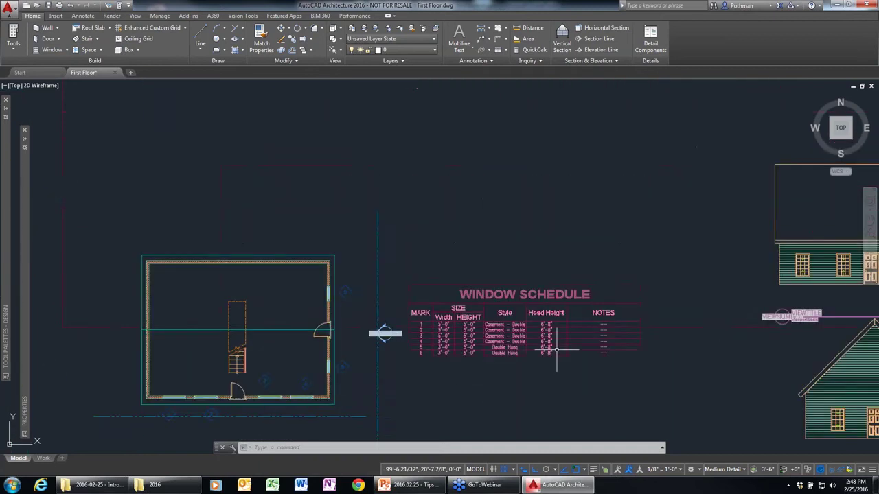
middle_click_drag(604, 351, 330, 244)
key("Escape")
key("Escape")
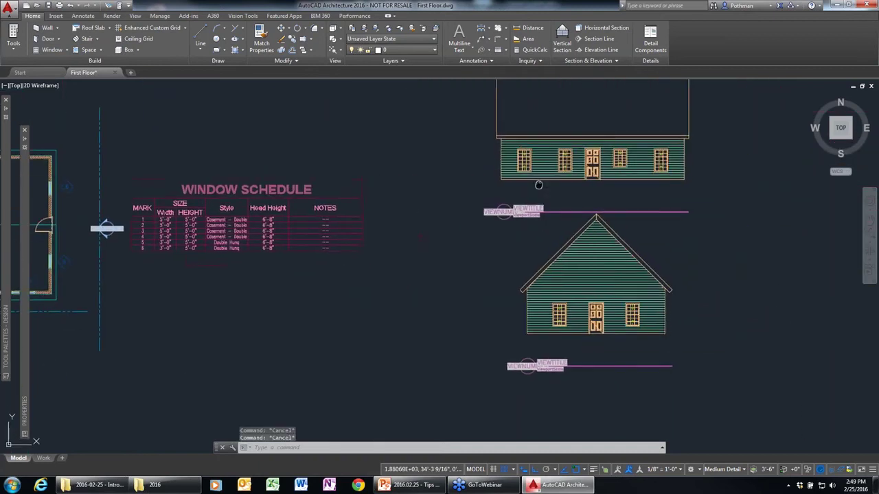
middle_click_drag(543, 182, 439, 226)
left_click(542, 209)
right_click(542, 209)
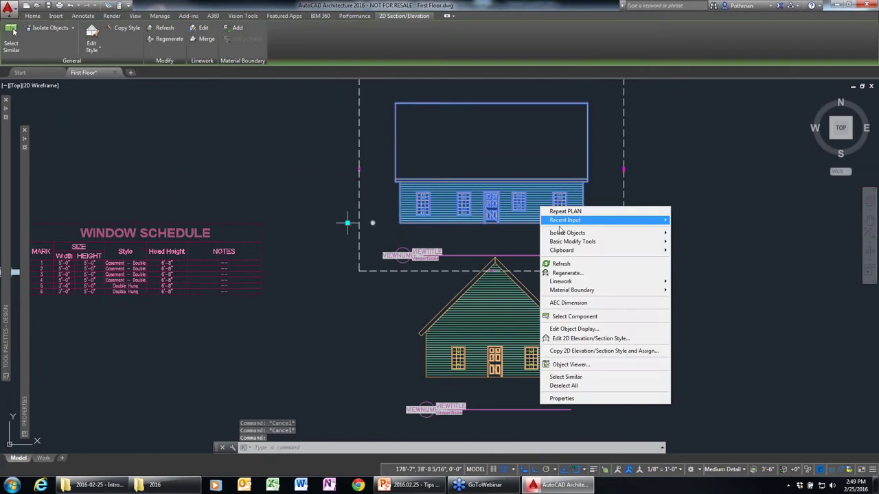
left_click(581, 266)
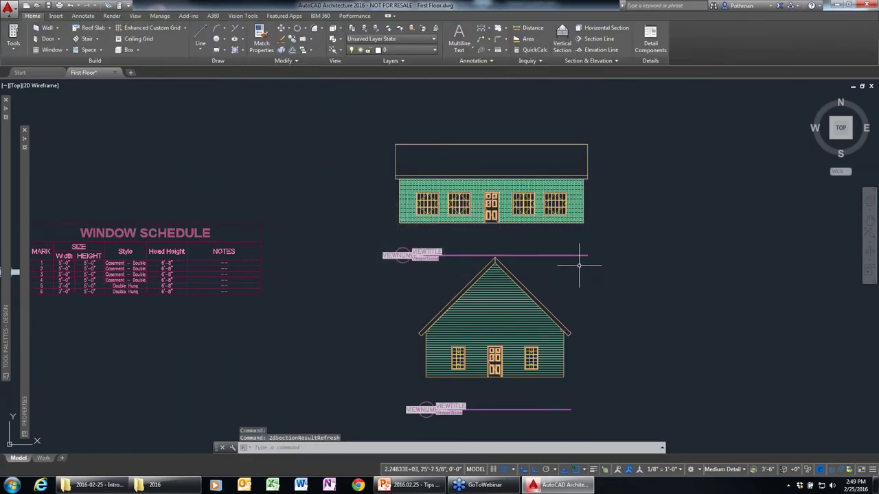
Refresh the gable-end 2D elevation below the front elevation and clear the selection
left_click(491, 319)
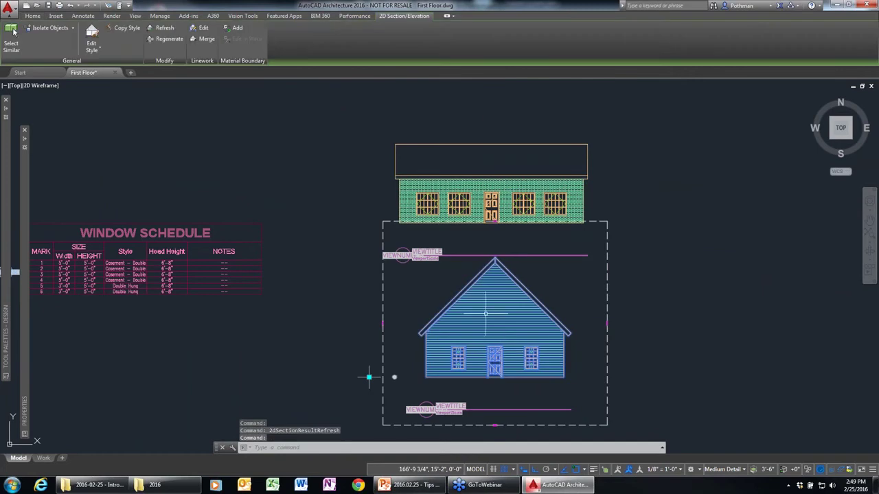
right_click(486, 118)
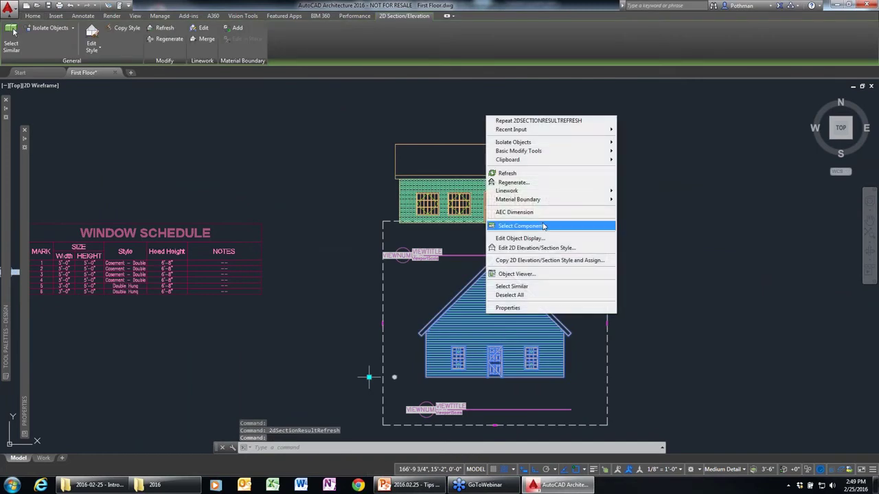
key("Escape")
key("Escape")
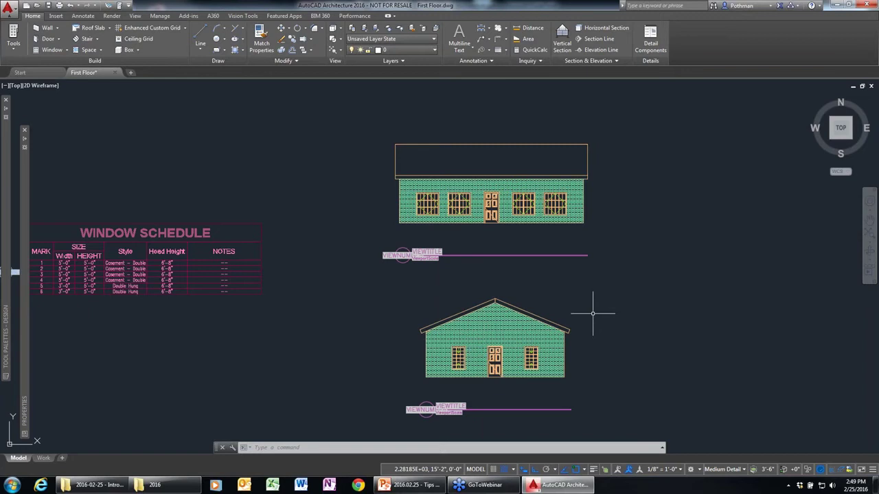
Switch to the PowerPoint presentation, start the slide show from the Introduction to AutoCAD Architecture slide and advance to the "Thank you for joining us!" slide
left_click(431, 488)
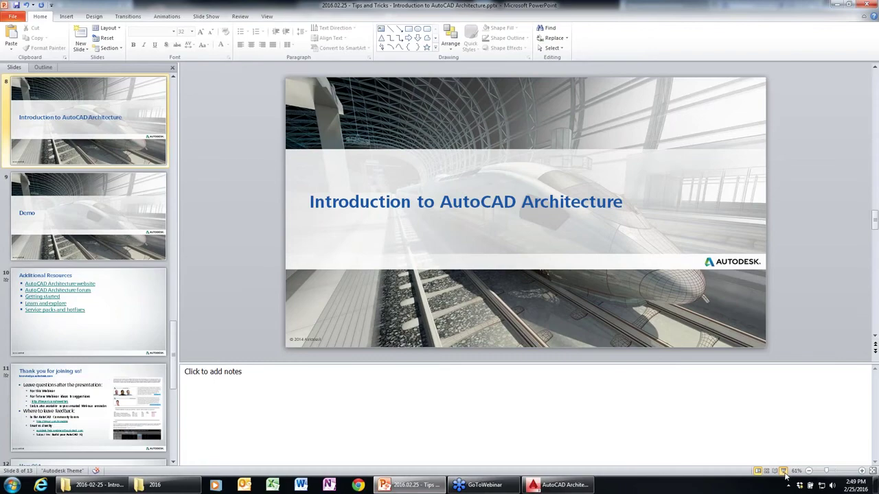
left_click(783, 472)
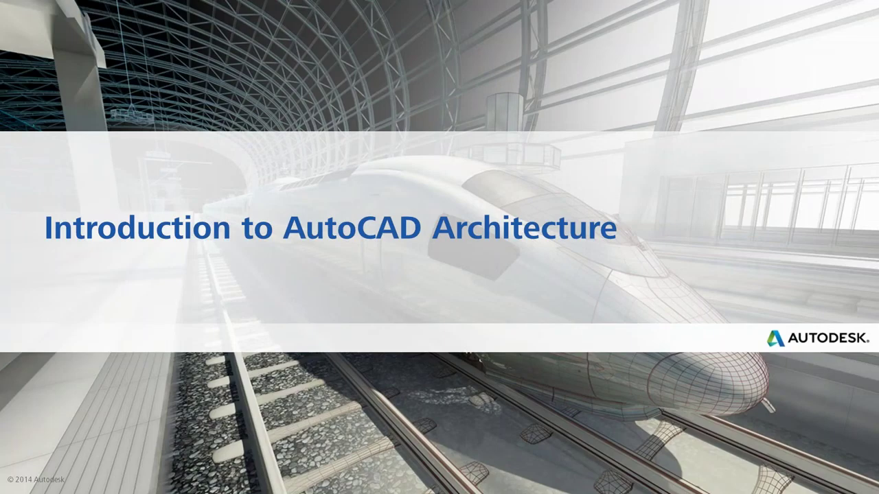
key("space")
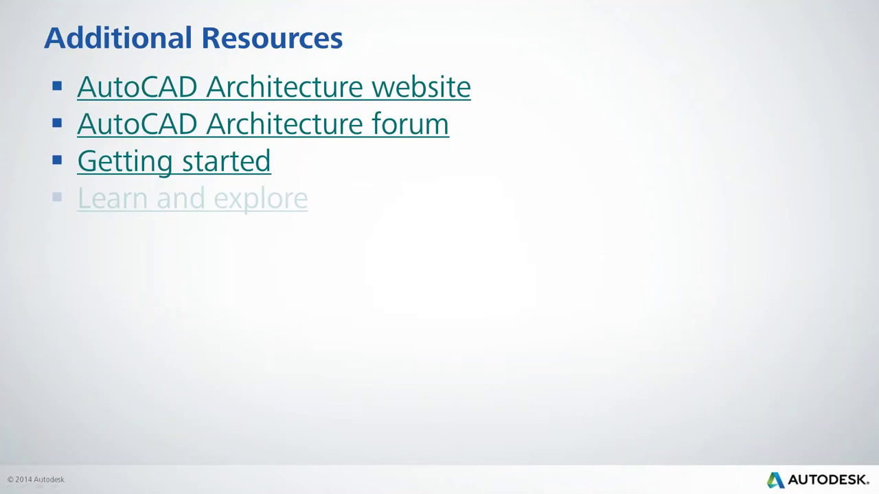
key("space")
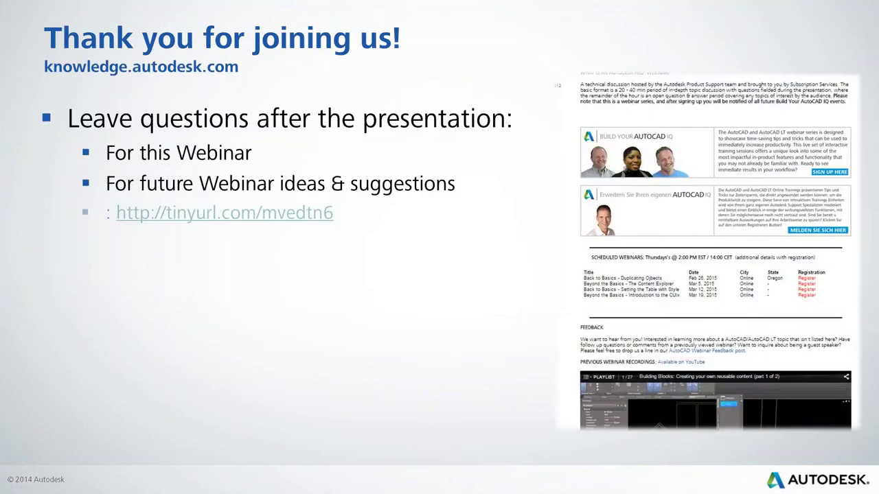